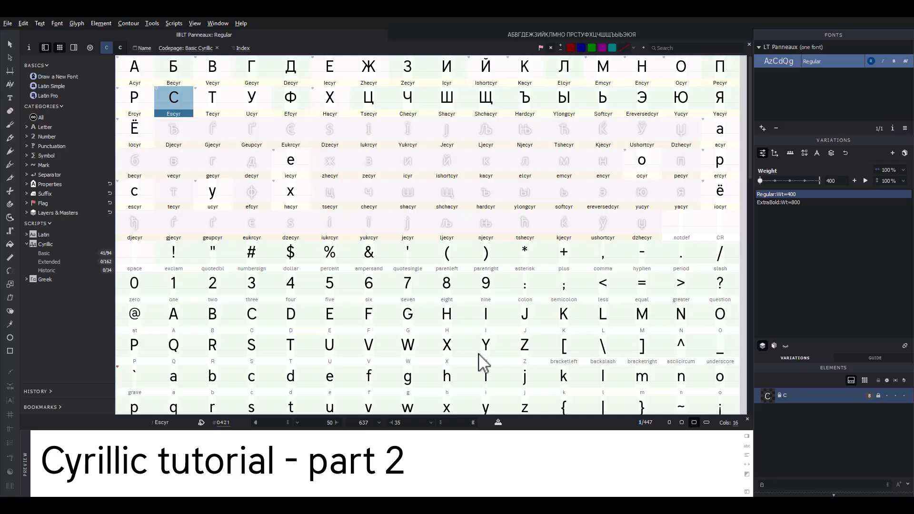
{"action": "left_click", "coordinate": [678, 378]}
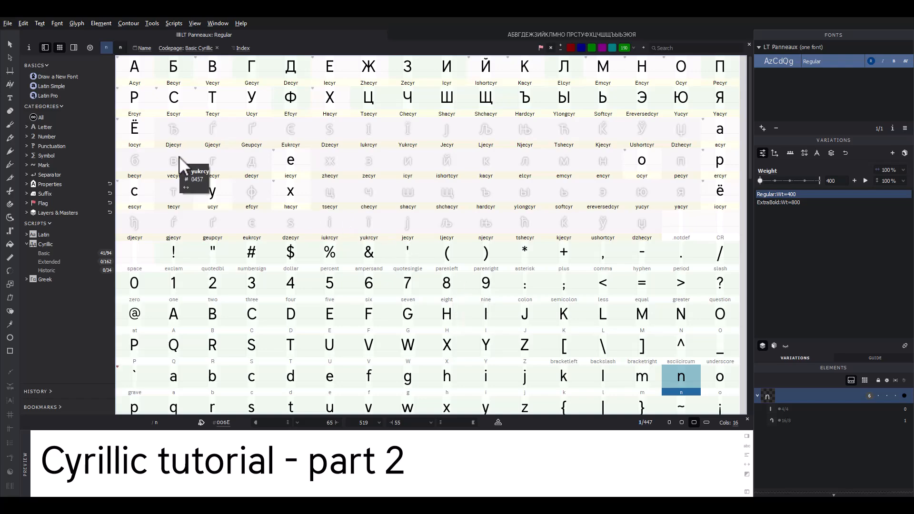
{"action": "left_click", "coordinate": [139, 134]}
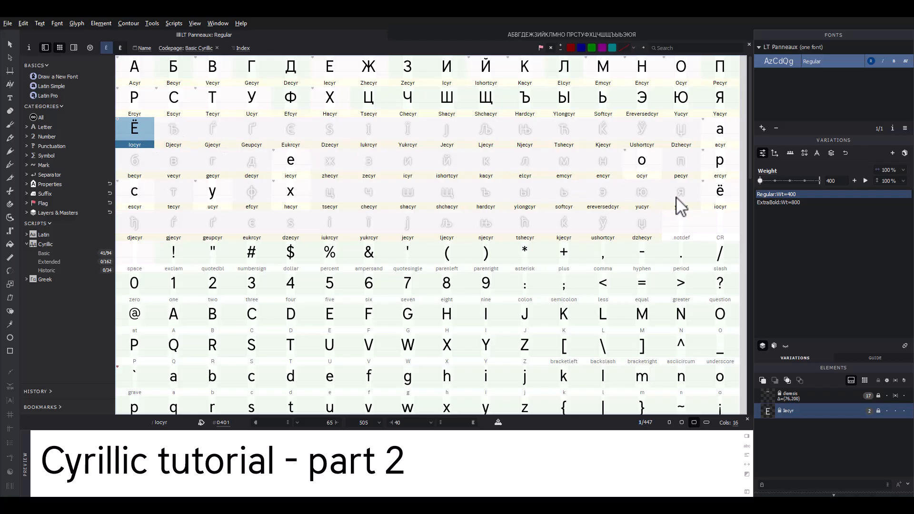
{"action": "left_click", "coordinate": [721, 200]}
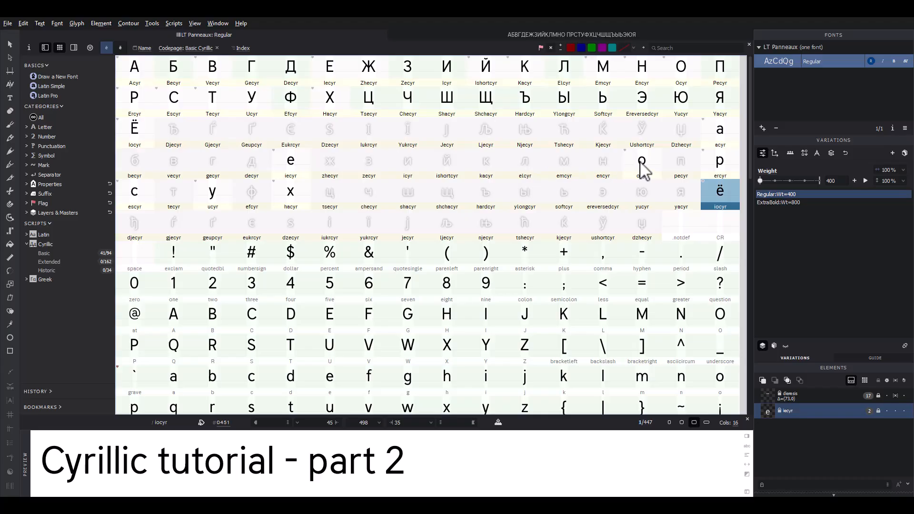
{"action": "left_click", "coordinate": [601, 164]}
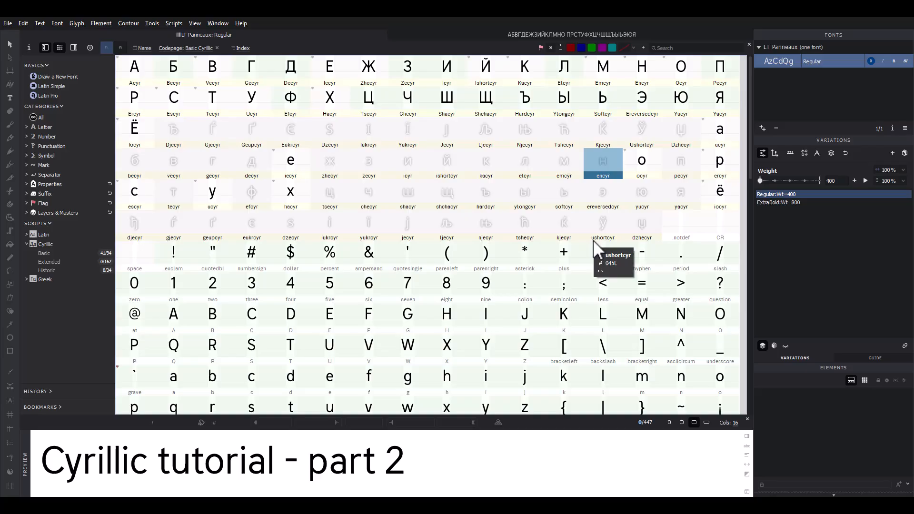
- Copy the Latin n glyph into the empty encyr cell and open encyr for editing
{"action": "left_click", "coordinate": [690, 392]}
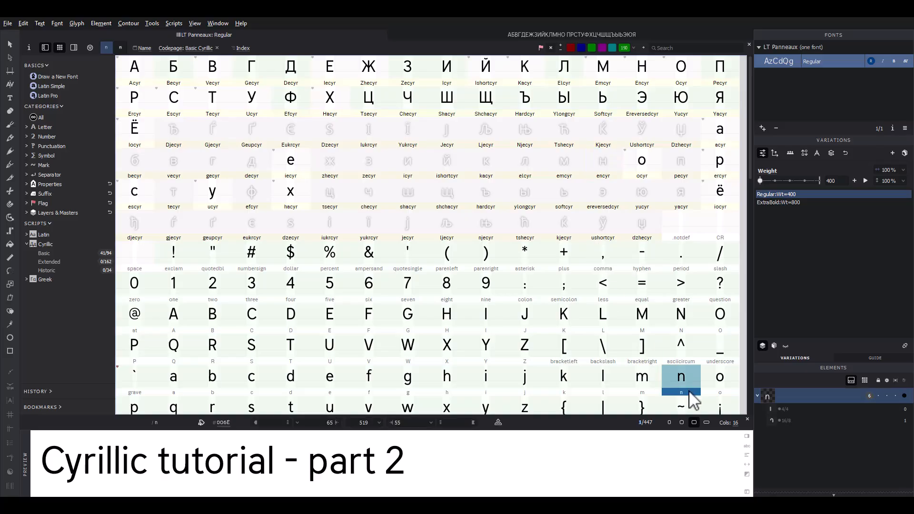
{"action": "left_click", "coordinate": [608, 166]}
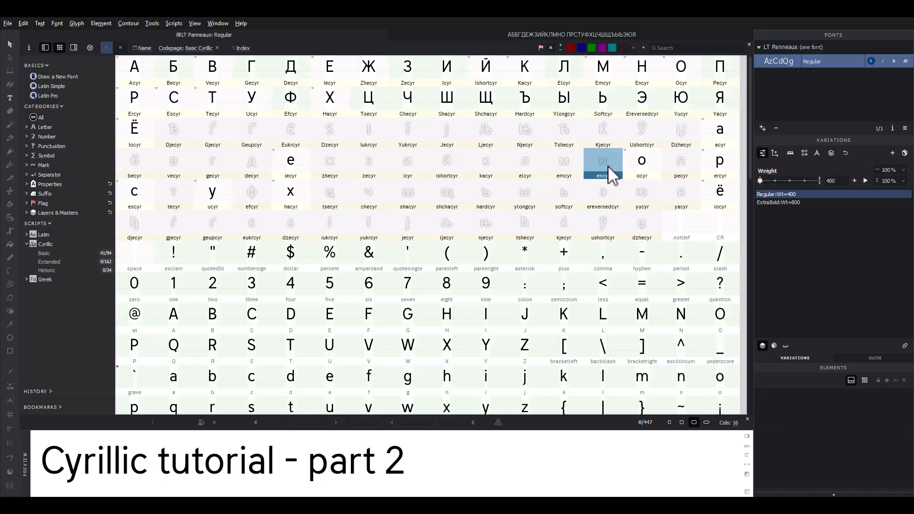
{"action": "double_click", "coordinate": [607, 165]}
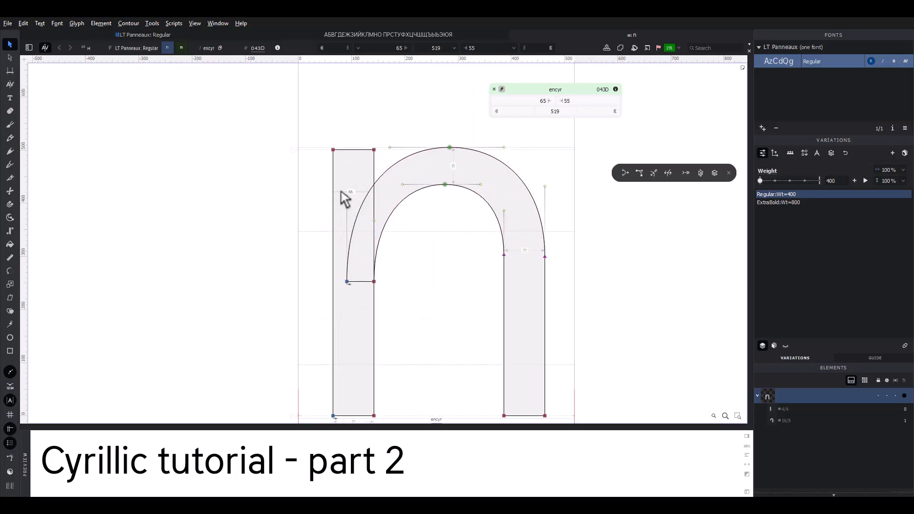
- In Regular encyr, cut off and delete the n's arch with the Knife and extend the right stem up to height 500
{"action": "left_click_drag", "start_coordinate": [345, 198], "coordinate": [278, 168]}
{"action": "left_click", "coordinate": [10, 178]}
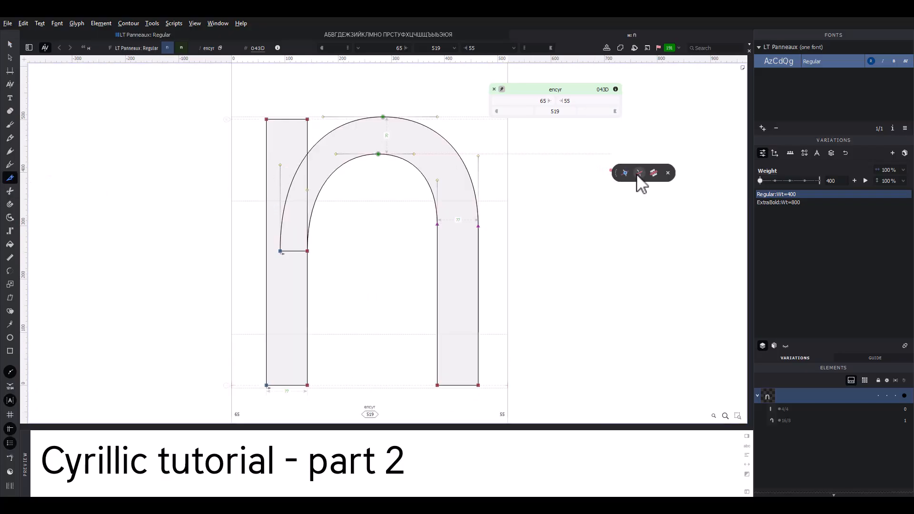
{"action": "left_click_drag", "start_coordinate": [419, 241], "coordinate": [562, 241]}
{"action": "left_click", "coordinate": [9, 44]}
{"action": "left_click", "coordinate": [412, 143]}
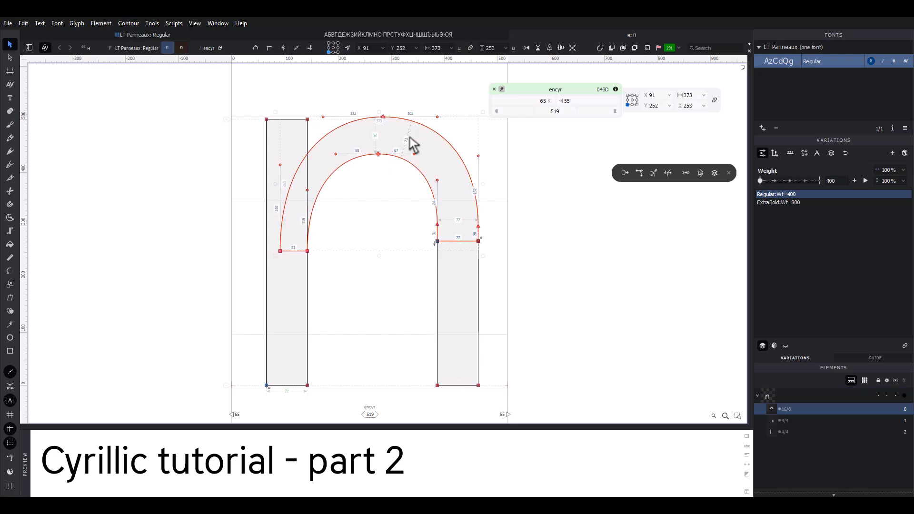
{"action": "key", "text": "Delete"}
{"action": "left_click_drag", "start_coordinate": [479, 245], "coordinate": [484, 126]}
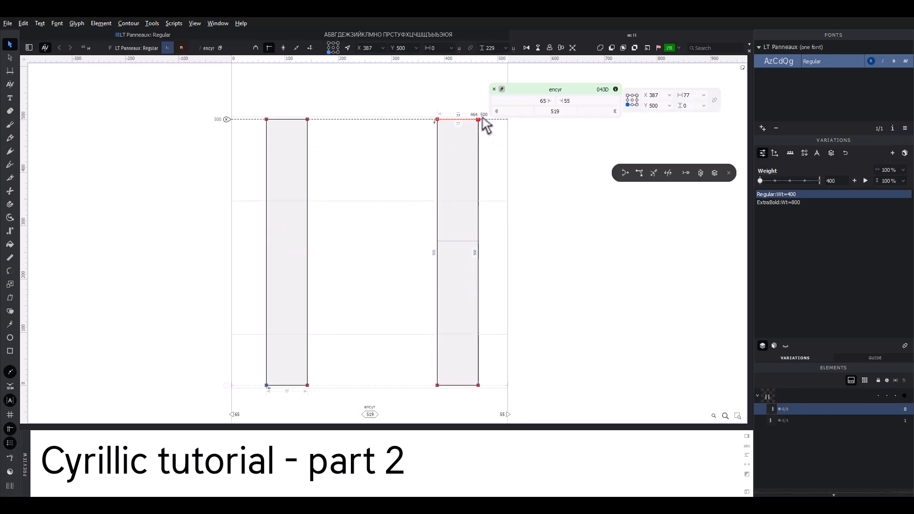
- Add a t before encyr and copy the right arm of its crossbar into the Regular encyr glyph
{"action": "type", "text": "tu"}
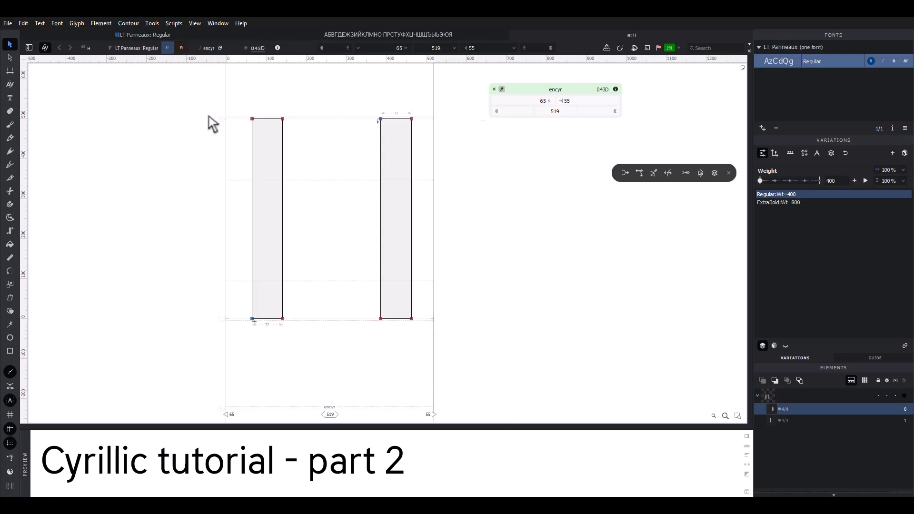
{"action": "type", "text": "t"}
{"action": "left_click", "coordinate": [10, 44]}
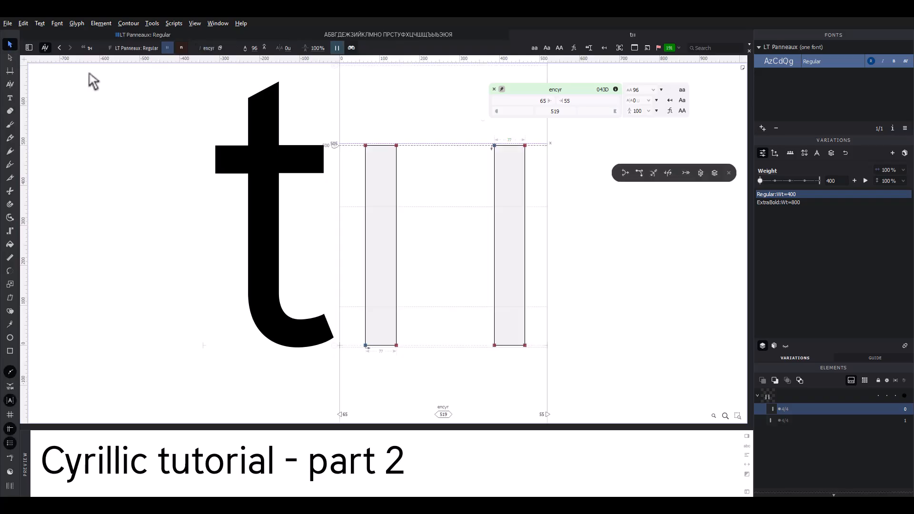
{"action": "left_click", "coordinate": [266, 147]}
{"action": "left_click_drag", "start_coordinate": [339, 188], "coordinate": [265, 137]}
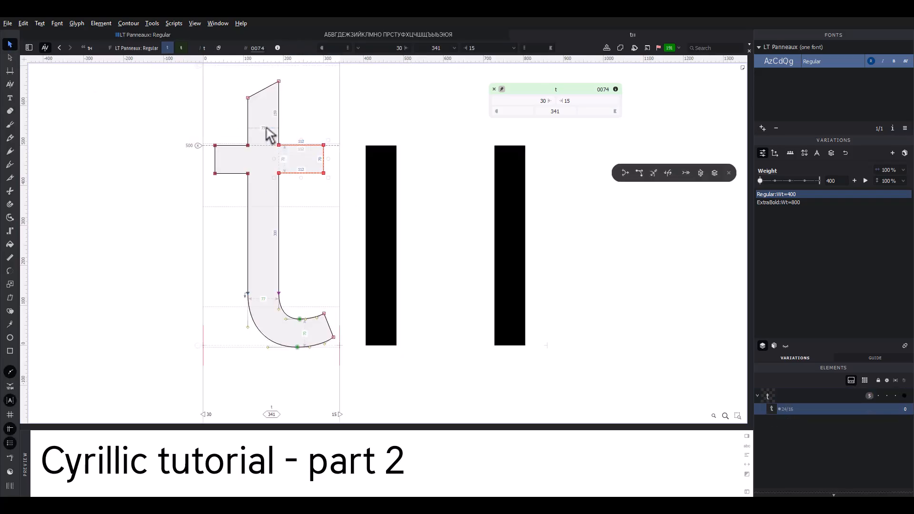
{"action": "left_click", "coordinate": [411, 202]}
{"action": "key", "text": "ctrl+v"}
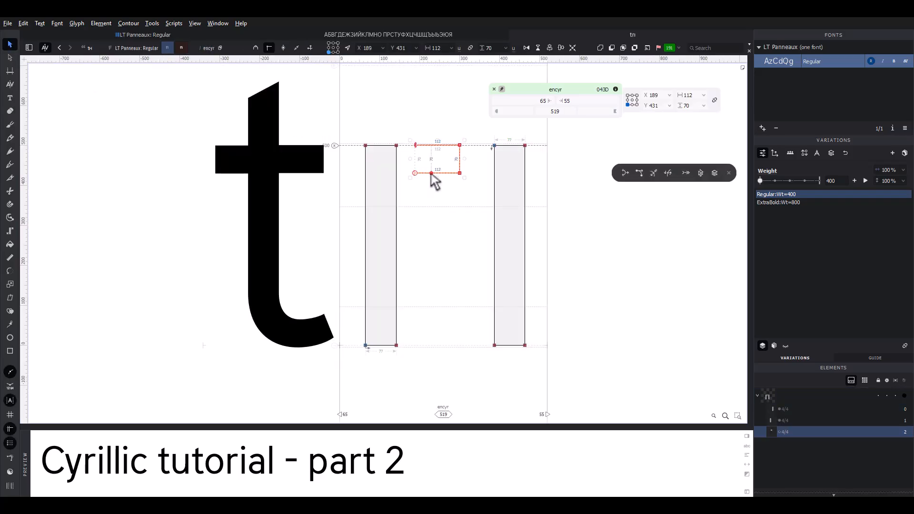
- Place the pasted bar at Y 226, join its open nodes and stretch it to about 318 units across both stems
{"action": "left_click_drag", "start_coordinate": [432, 179], "coordinate": [403, 255]}
{"action": "right_click", "coordinate": [404, 255]}
{"action": "mouse_move", "coordinate": [459, 358]}
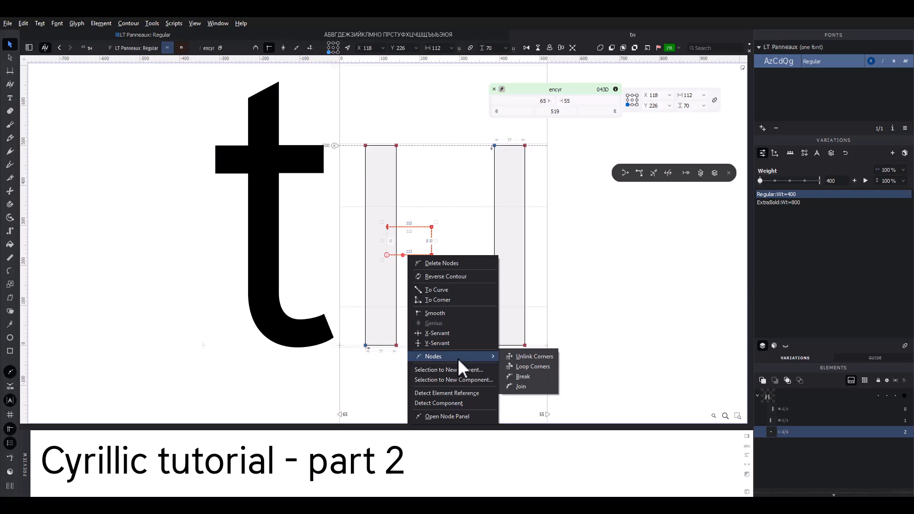
{"action": "left_click", "coordinate": [522, 386]}
{"action": "left_click_drag", "start_coordinate": [461, 264], "coordinate": [519, 233]}
- Align the crossbar to the vertical center of the two stems in Regular encyr
{"action": "key", "text": "space"}
{"action": "left_click_drag", "start_coordinate": [464, 190], "coordinate": [421, 193]}
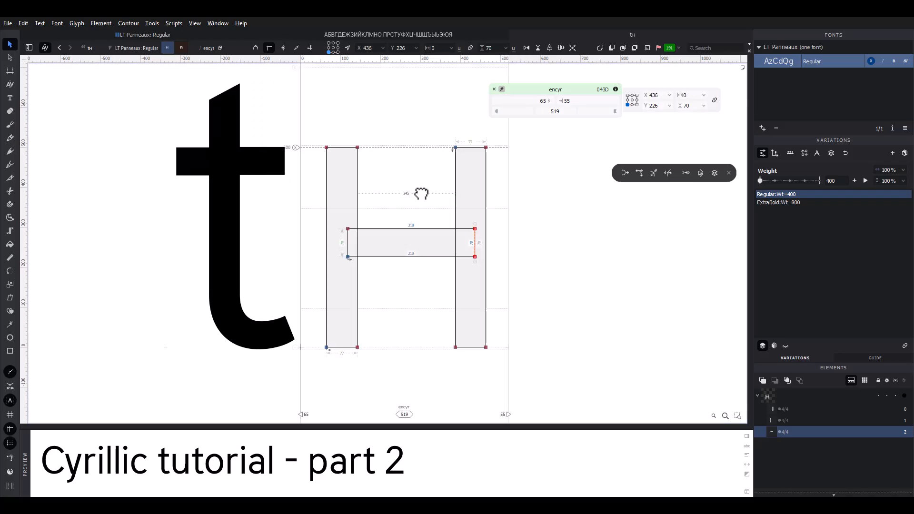
{"action": "key", "text": "ctrl+a"}
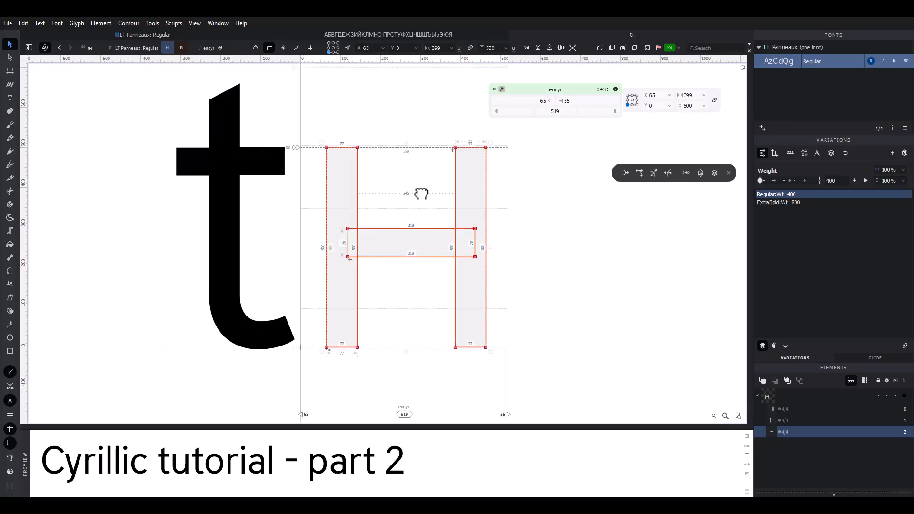
{"action": "left_click", "coordinate": [563, 51]}
{"action": "key", "text": "space"}
{"action": "left_click_drag", "start_coordinate": [535, 162], "coordinate": [513, 165]}
{"action": "left_click", "coordinate": [538, 170]}
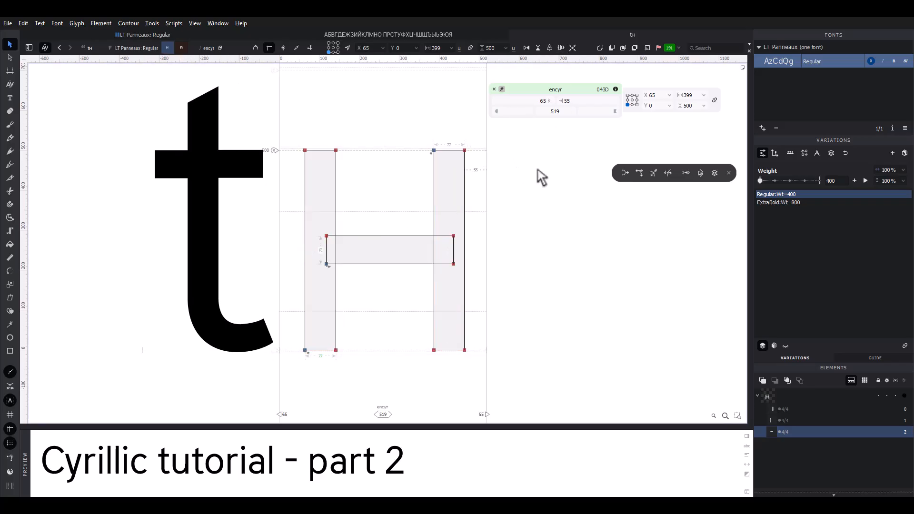
- Set the Regular encyr's right sidebearing to 65 and preview the filled glyph
{"action": "left_click_drag", "start_coordinate": [574, 102], "coordinate": [541, 100]}
{"action": "type", "text": "65"}
{"action": "key", "text": "Return"}
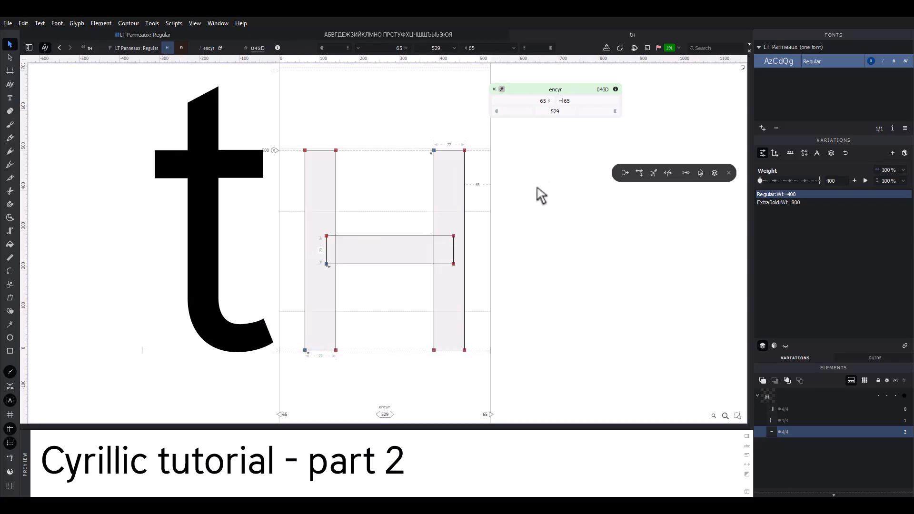
{"action": "key", "text": "space"}
{"action": "left_click_drag", "start_coordinate": [535, 194], "coordinate": [427, 181]}
{"action": "scroll", "coordinate": [432, 176], "scroll_direction": "down", "scroll_amount": 1}
{"action": "key", "text": "space"}
- Switch encyr to the ExtraBold master, slice the right stem below the arch with the Knife and delete the arch
{"action": "left_click", "coordinate": [181, 48]}
{"action": "scroll", "coordinate": [286, 178], "scroll_direction": "up", "scroll_amount": 1}
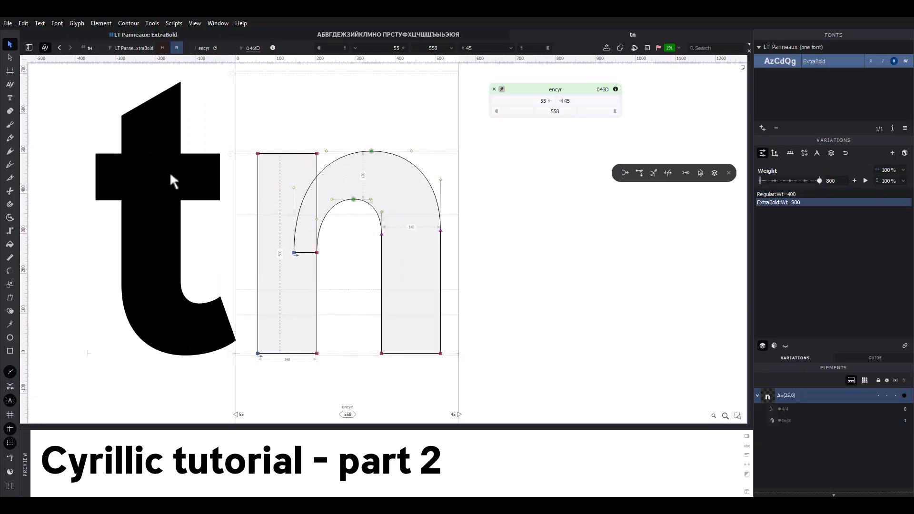
{"action": "left_click", "coordinate": [9, 178]}
{"action": "left_click_drag", "start_coordinate": [376, 242], "coordinate": [521, 246]}
{"action": "left_click", "coordinate": [10, 44]}
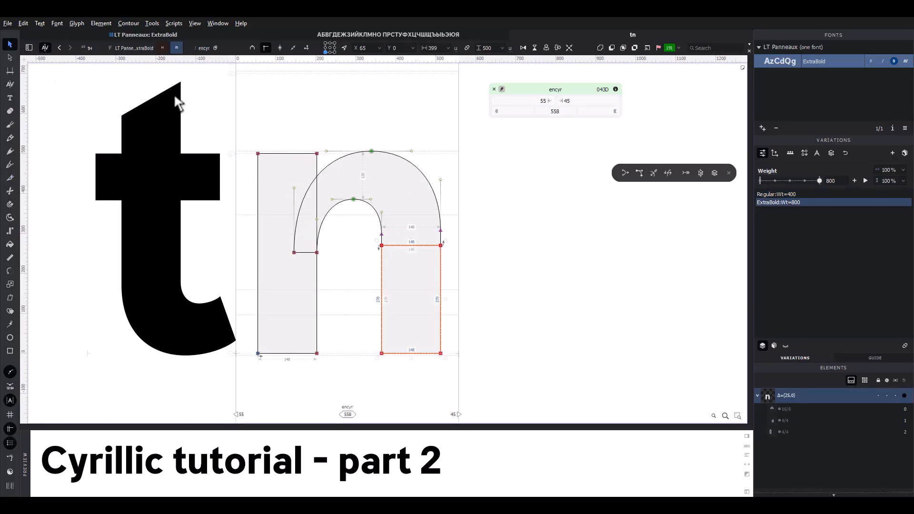
{"action": "left_click", "coordinate": [405, 172]}
{"action": "key", "text": "Delete"}
- Extend the ExtraBold encyr's right stem up to height 500 and set its right sidebearing to 55
{"action": "left_click_drag", "start_coordinate": [429, 246], "coordinate": [437, 143]}
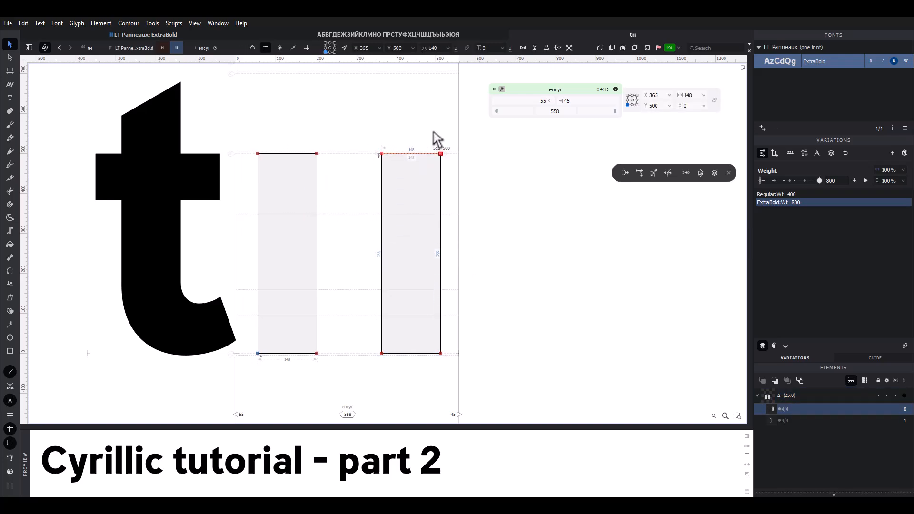
{"action": "left_click", "coordinate": [486, 125]}
{"action": "key", "text": "Return"}
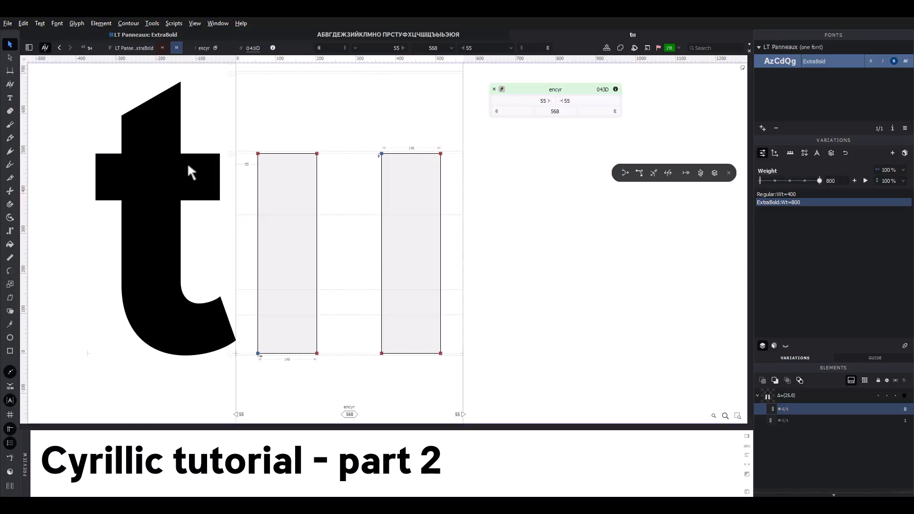
- Copy the right arm of the ExtraBold t's crossbar and paste it into the encyr glyph
{"action": "double_click", "coordinate": [182, 170]}
{"action": "left_click", "coordinate": [190, 163]}
{"action": "key", "text": "ctrl+c"}
{"action": "double_click", "coordinate": [293, 228]}
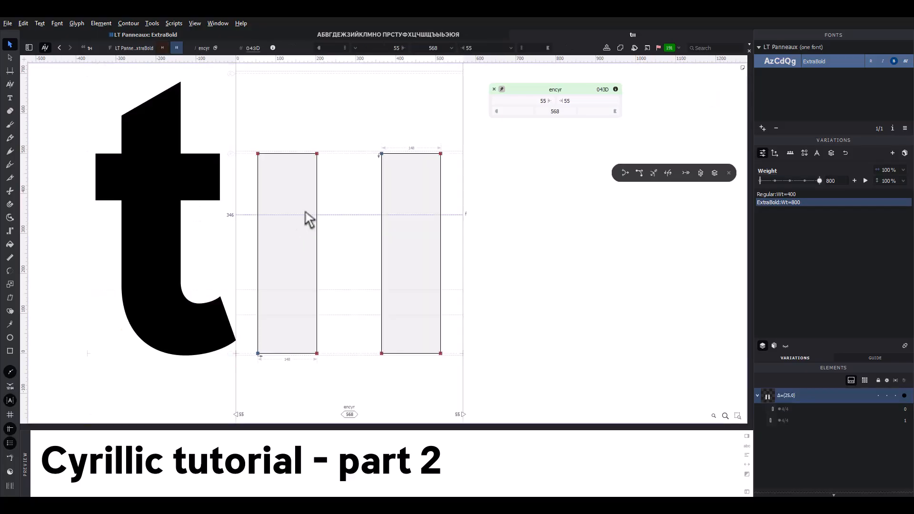
{"action": "key", "text": "ctrl+v"}
- Place the pasted bar between the stems at Y 213, join its nodes and widen it to about 221 units, overlapping both stems
{"action": "left_click_drag", "start_coordinate": [334, 201], "coordinate": [335, 270]}
{"action": "right_click", "coordinate": [338, 269]}
{"action": "mouse_move", "coordinate": [396, 365]}
{"action": "left_click", "coordinate": [464, 399]}
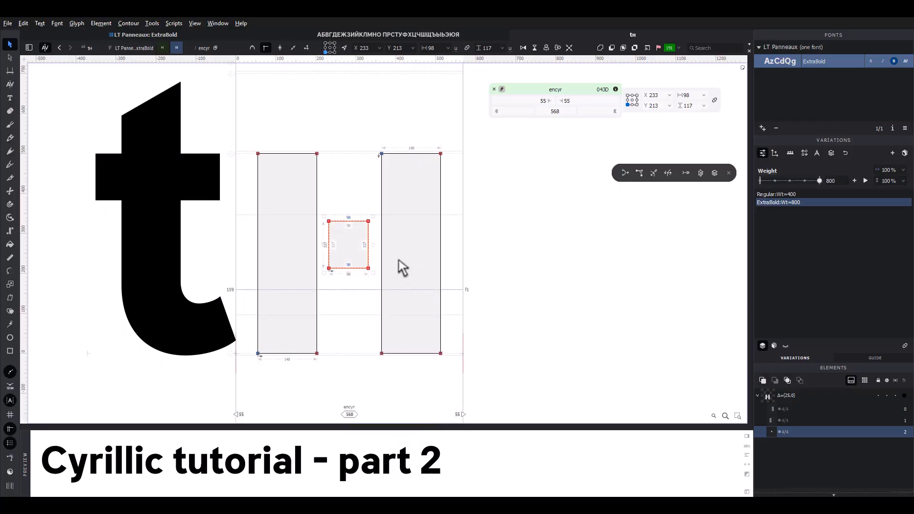
{"action": "left_click_drag", "start_coordinate": [373, 245], "coordinate": [423, 245]}
{"action": "left_click_drag", "start_coordinate": [372, 222], "coordinate": [350, 221]}
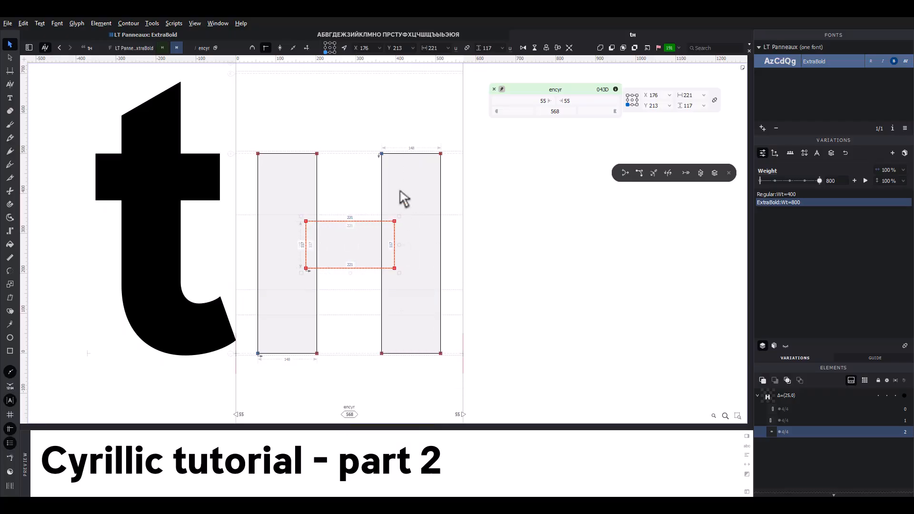
- Align the ExtraBold crossbar to the vertical center of the two stems
{"action": "key", "text": "ctrl+a"}
{"action": "left_click", "coordinate": [558, 48]}
{"action": "left_click", "coordinate": [533, 166]}
- Preview the filled encyr glyph and check its interpolation along the Weight axis
{"action": "key", "text": "space"}
{"action": "left_click_drag", "start_coordinate": [533, 178], "coordinate": [544, 174]}
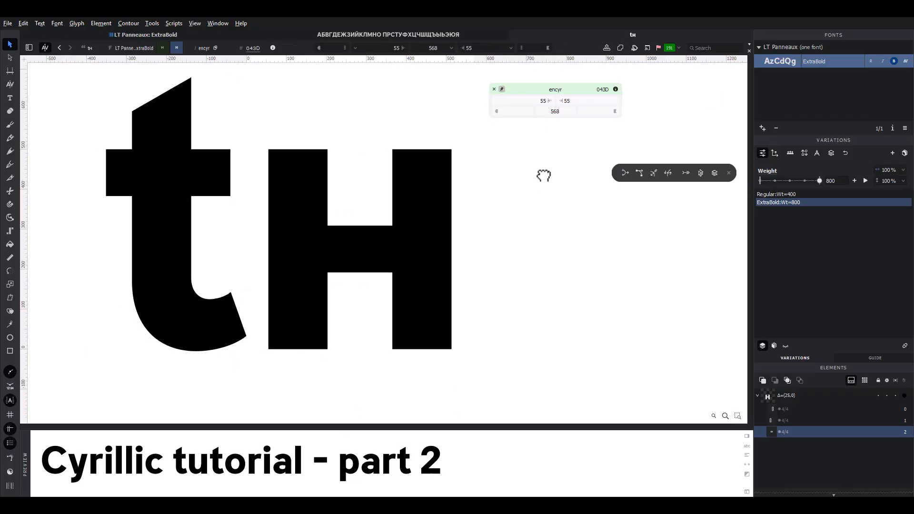
{"action": "mouse_move", "coordinate": [820, 181]}
{"action": "left_mouse_down"}
{"action": "mouse_move", "coordinate": [748, 180]}
{"action": "mouse_move", "coordinate": [831, 188]}
{"action": "left_mouse_up"}
{"action": "key", "text": "space"}
{"action": "left_click_drag", "start_coordinate": [543, 212], "coordinate": [535, 221]}
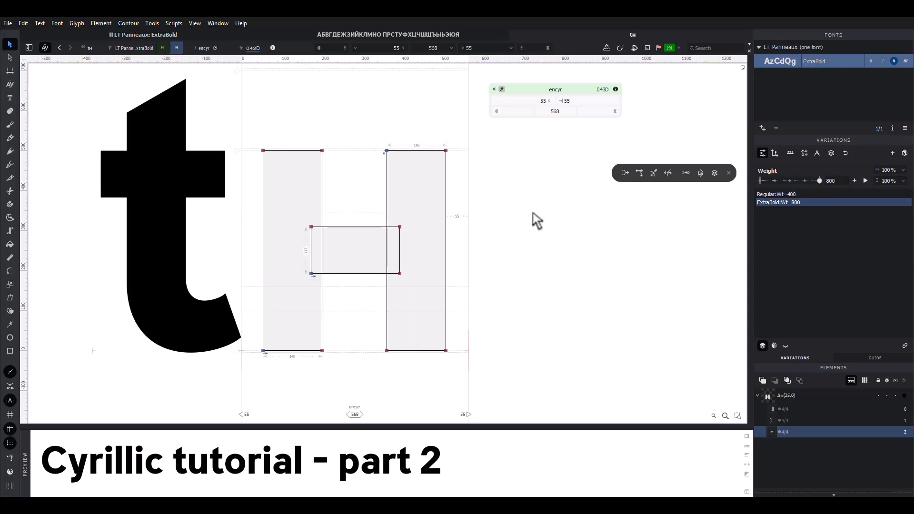
- Close the open glyph and sample text windows, copy encyr into the empty pecyr cell and open pecyr for editing
{"action": "left_click", "coordinate": [268, 35]}
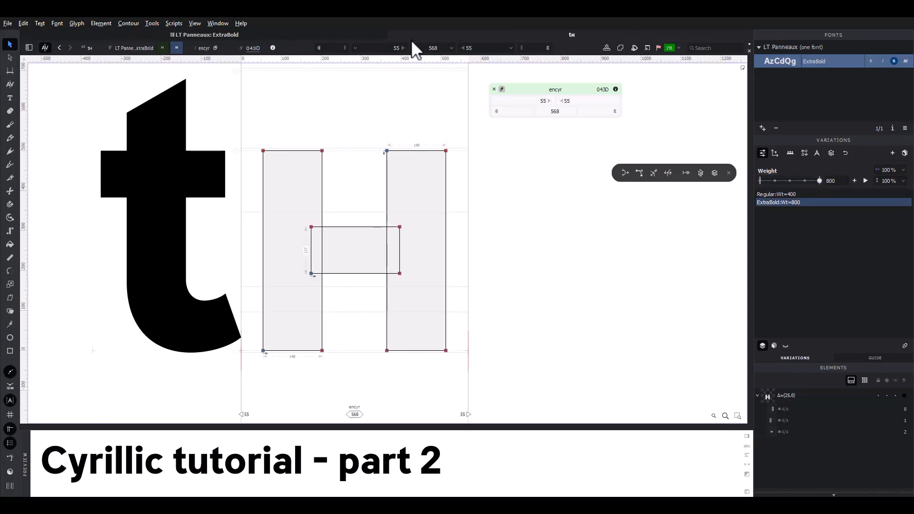
{"action": "left_click", "coordinate": [392, 35]}
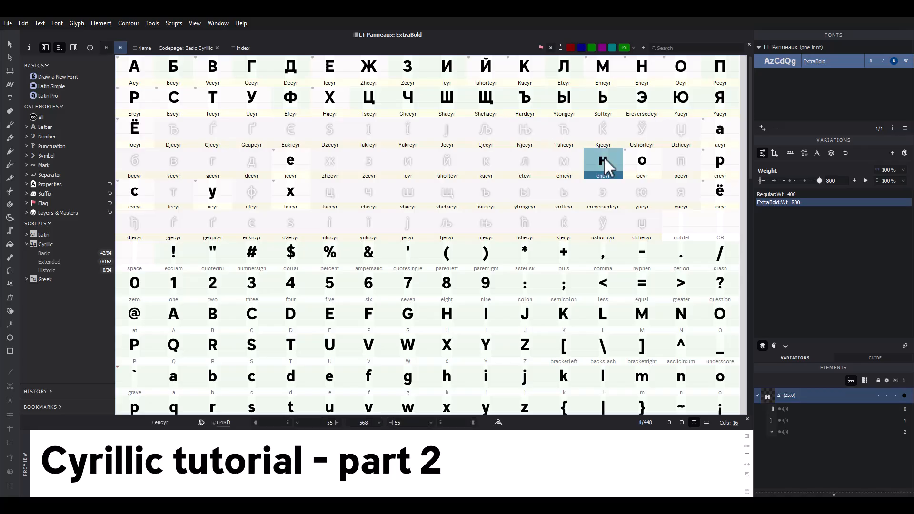
{"action": "left_click", "coordinate": [668, 161]}
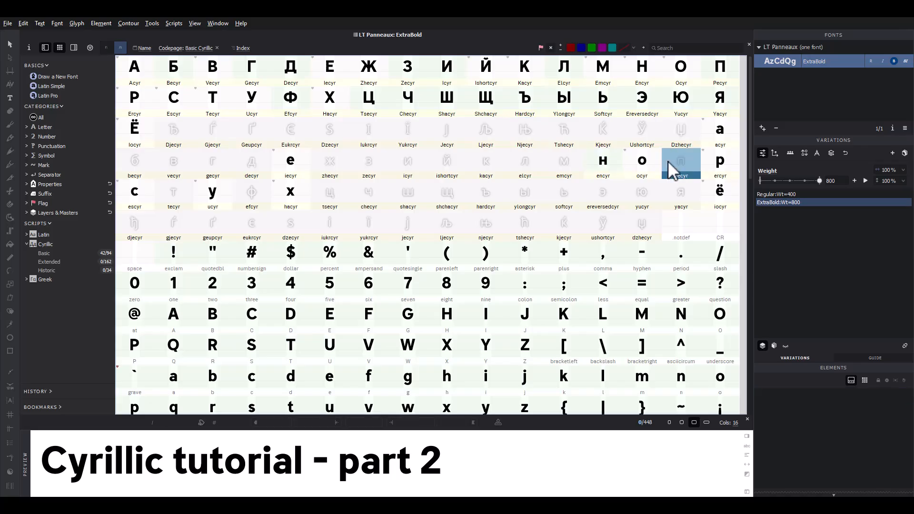
{"action": "double_click", "coordinate": [667, 161]}
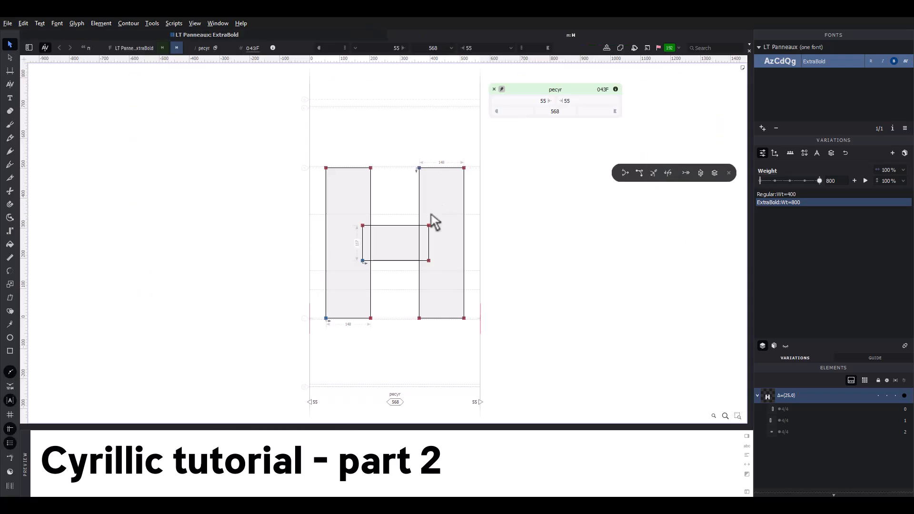
- In ExtraBold pecyr, raise the crossbar to the top of the stems at Y 383 and merge the overlapping contours
{"action": "left_click", "coordinate": [412, 234]}
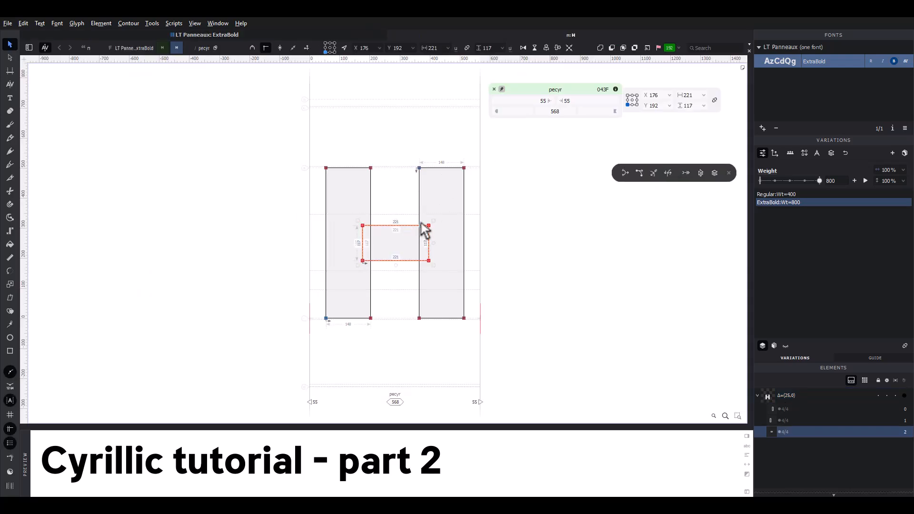
{"action": "left_click_drag", "start_coordinate": [432, 232], "coordinate": [363, 177]}
{"action": "key", "text": "space"}
{"action": "key", "text": "space"}
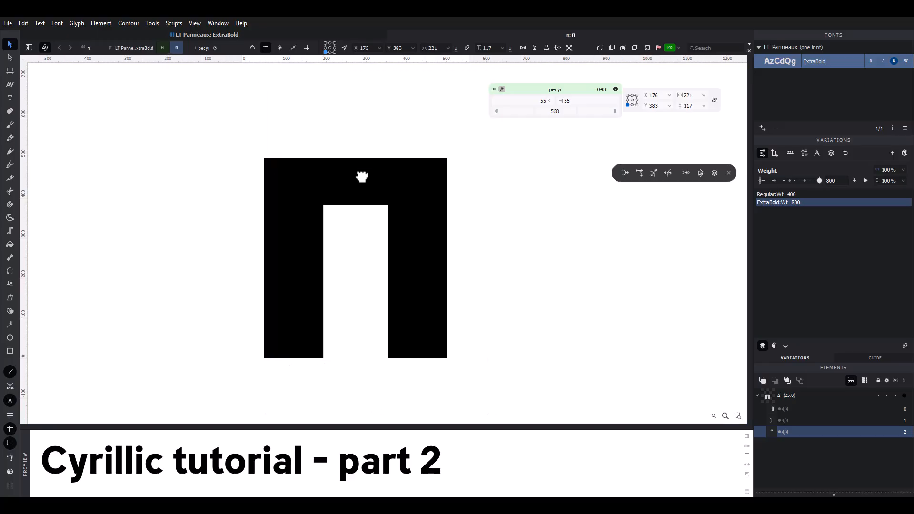
{"action": "key", "text": "ctrl+a"}
{"action": "left_click", "coordinate": [601, 49]}
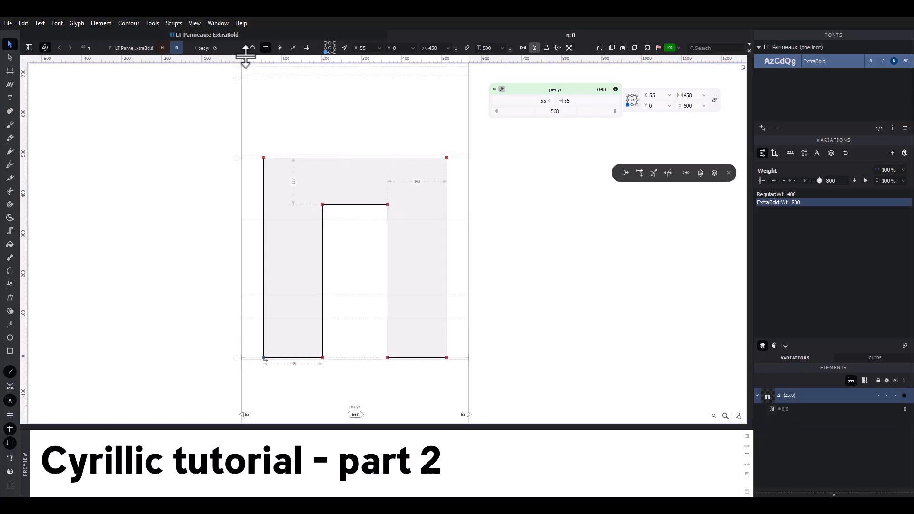
- In Regular pecyr, raise the crossbar to the top of the stems and merge the overlapping contours
{"action": "left_click", "coordinate": [163, 48]}
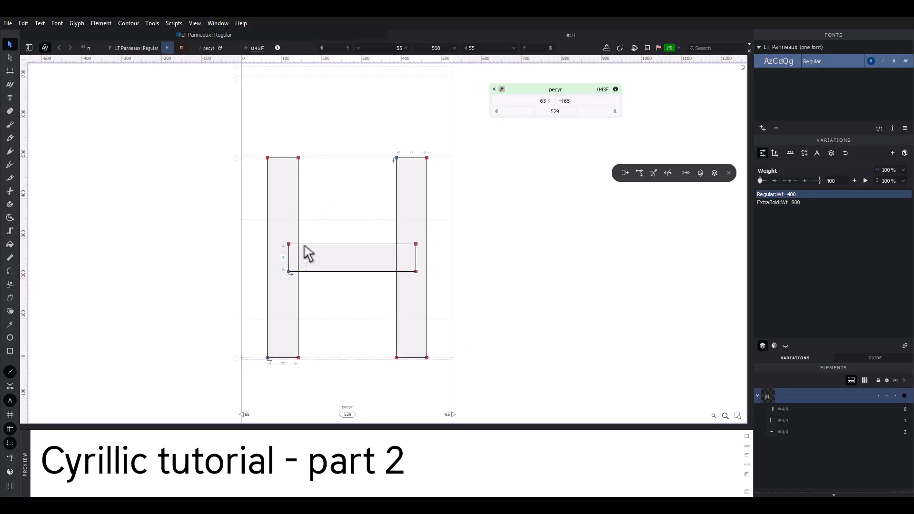
{"action": "left_click", "coordinate": [296, 249]}
{"action": "left_click_drag", "start_coordinate": [294, 255], "coordinate": [289, 162]}
{"action": "key", "text": "ctrl+a"}
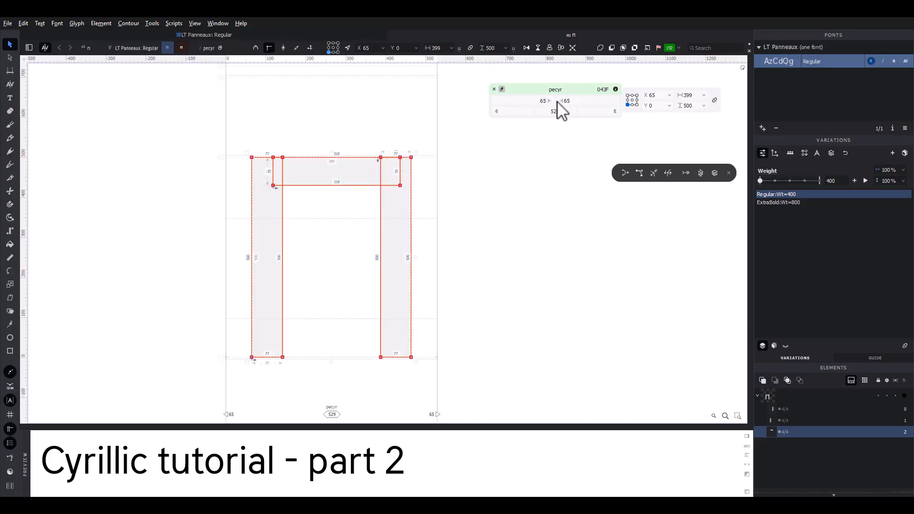
{"action": "left_click", "coordinate": [600, 48]}
{"action": "left_click", "coordinate": [462, 142]}
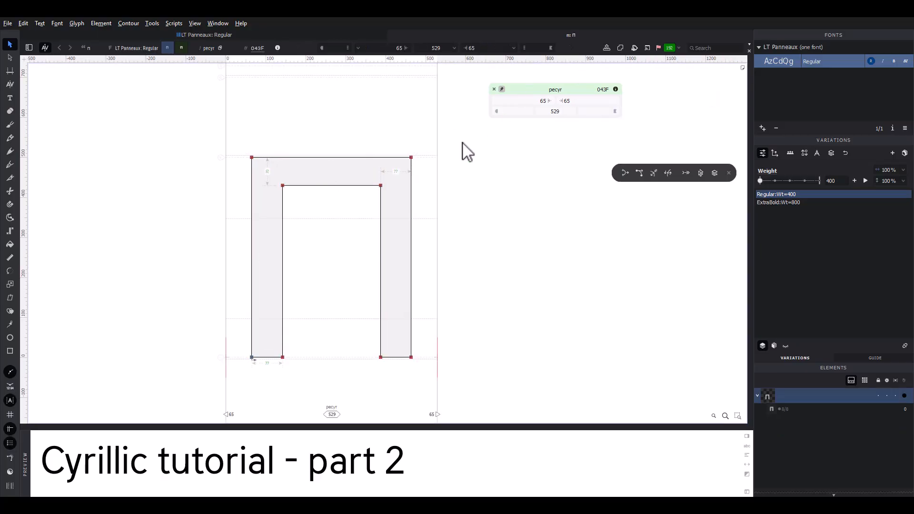
- Check the interpolation of pecyr along the Weight axis from Regular to ExtraBold
{"action": "scroll", "coordinate": [460, 141], "scroll_direction": "down", "scroll_amount": 1}
{"action": "key", "text": "space"}
{"action": "left_click_drag", "start_coordinate": [457, 141], "coordinate": [438, 154]}
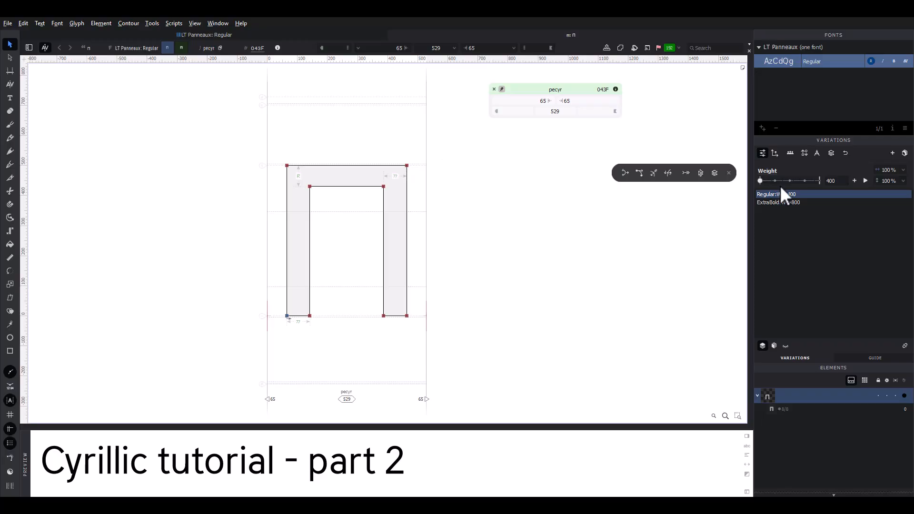
{"action": "left_click_drag", "start_coordinate": [784, 181], "coordinate": [803, 182]}
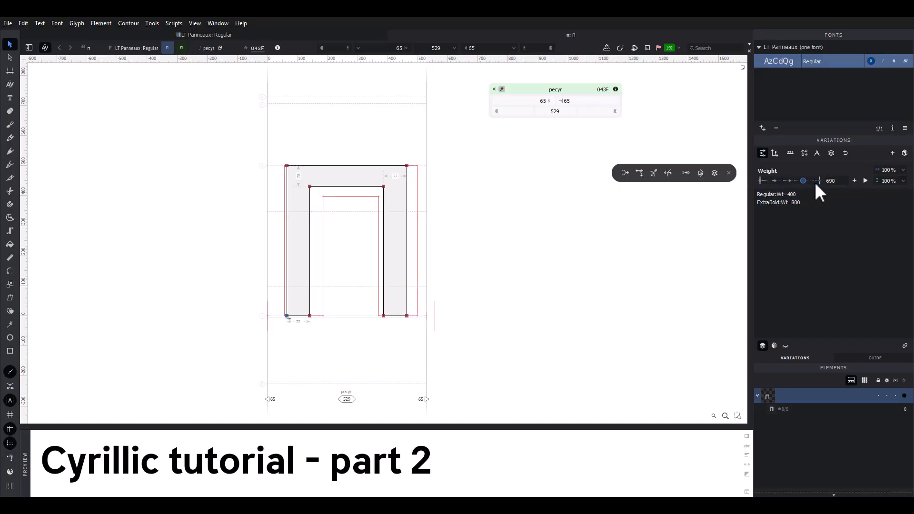
{"action": "left_click", "coordinate": [781, 202]}
- Preview pecyr in ExtraBold sample text, with e after it and first a, then o before it
{"action": "type", "text": "t"}
{"action": "type", "text": "e"}
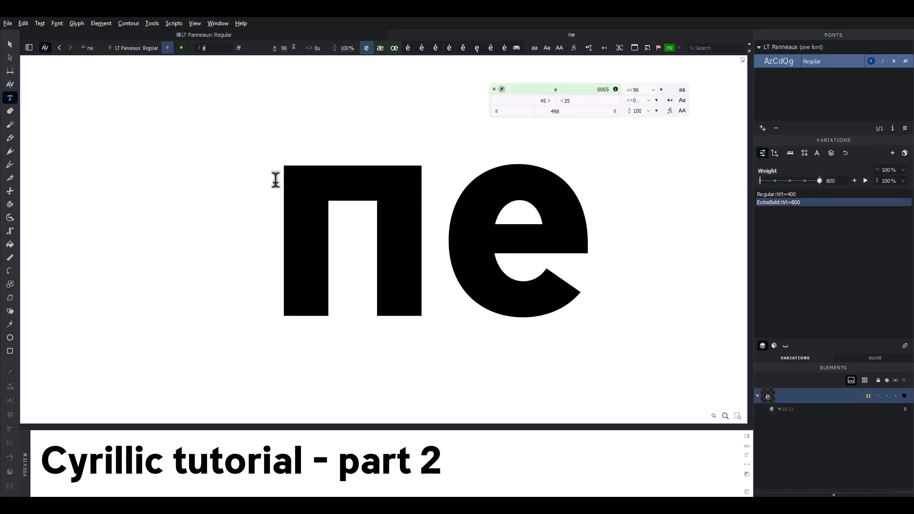
{"action": "left_click", "coordinate": [276, 180]}
{"action": "type", "text": "a"}
{"action": "left_click", "coordinate": [100, 181]}
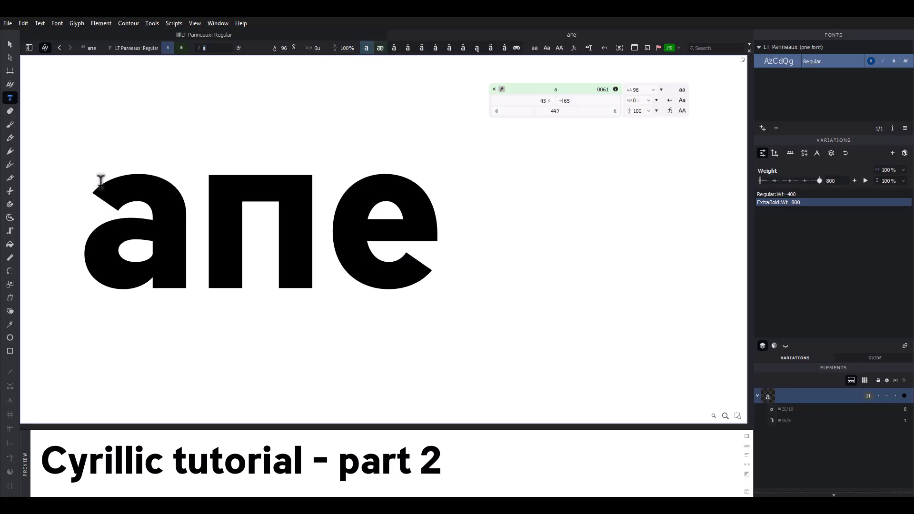
{"action": "left_click_drag", "start_coordinate": [103, 199], "coordinate": [183, 200]}
{"action": "type", "text": "o"}
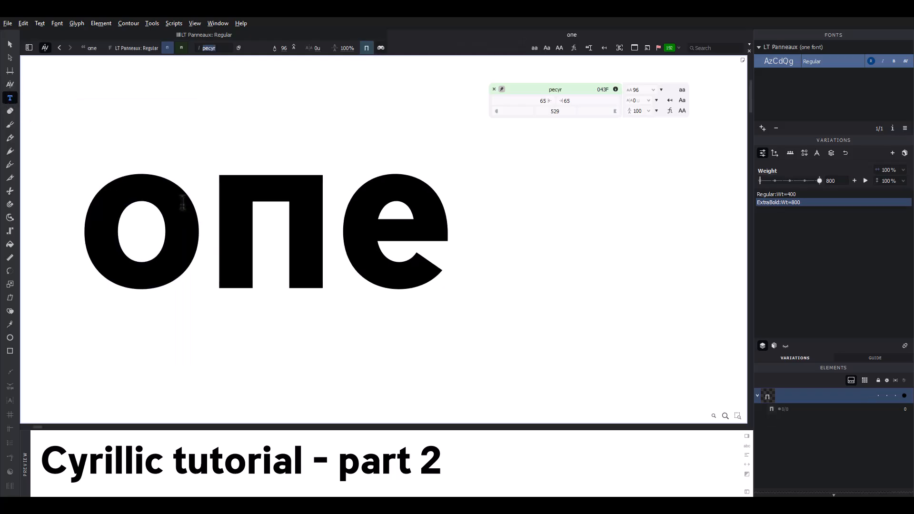
- Change the sample text to put pecyr between a and o, and compare it in the Regular and ExtraBold masters
{"action": "left_click_drag", "start_coordinate": [343, 206], "coordinate": [452, 210]}
{"action": "type", "text": "o"}
{"action": "type", "text": "e"}
{"action": "left_click_drag", "start_coordinate": [206, 224], "coordinate": [183, 206]}
{"action": "type", "text": "a"}
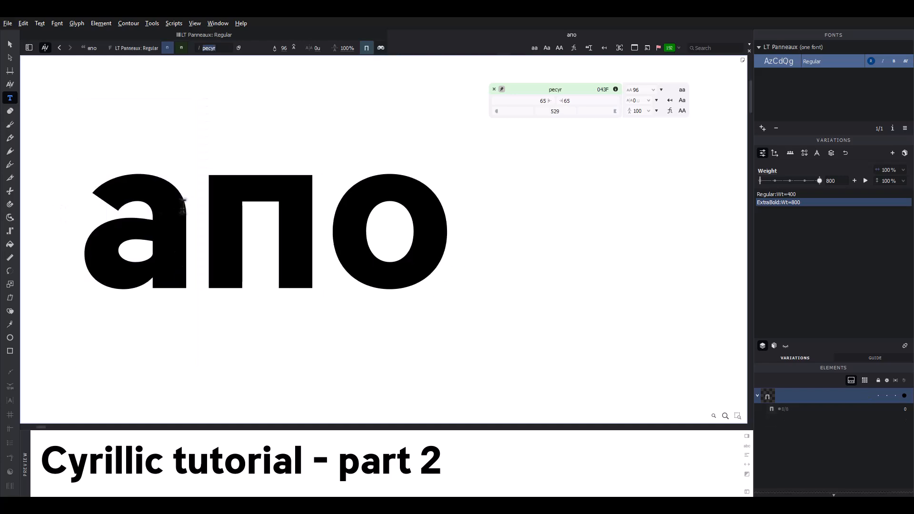
{"action": "left_click", "coordinate": [10, 45]}
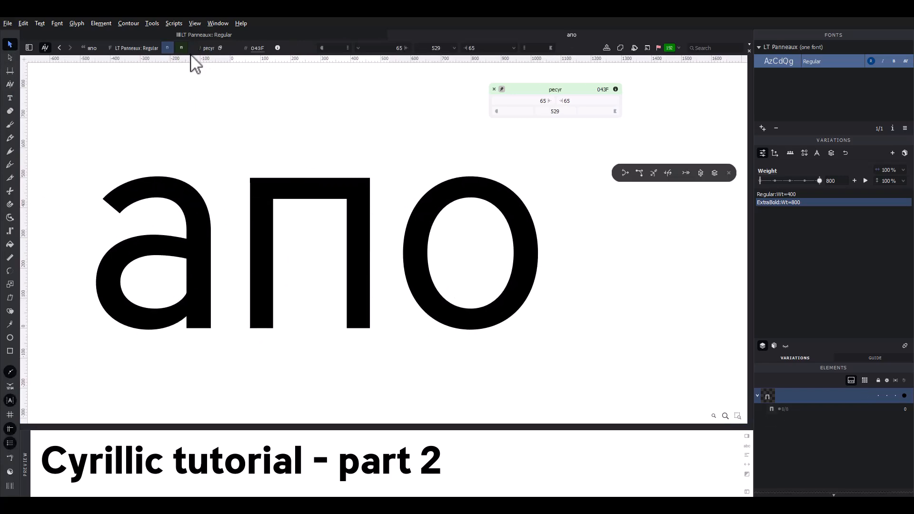
{"action": "left_click", "coordinate": [182, 48]}
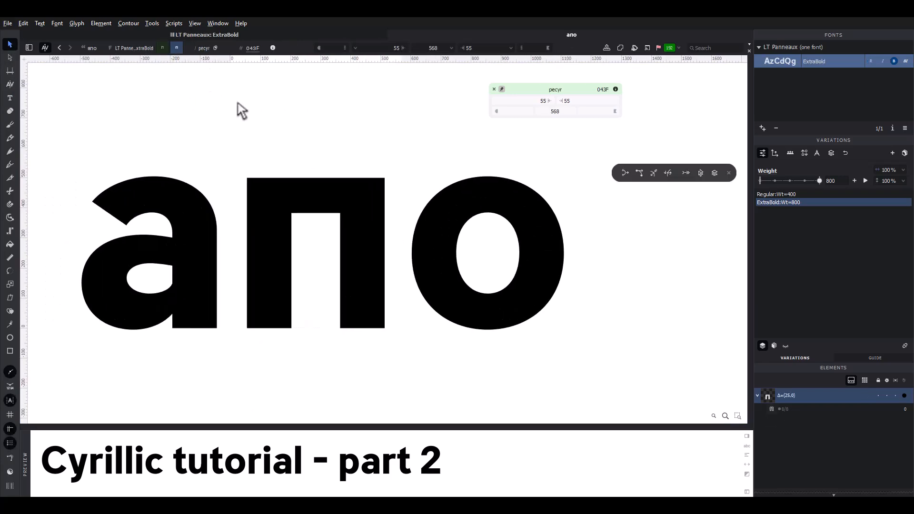
- Close the sample text window, copy encyr into the empty icyr cell and open icyr for editing
{"action": "left_click", "coordinate": [391, 35]}
{"action": "left_click", "coordinate": [599, 153]}
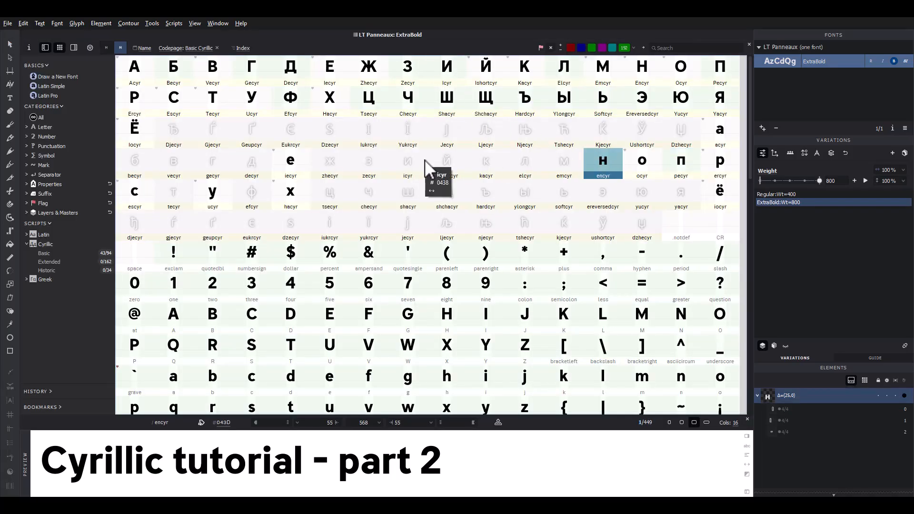
{"action": "left_click", "coordinate": [413, 161]}
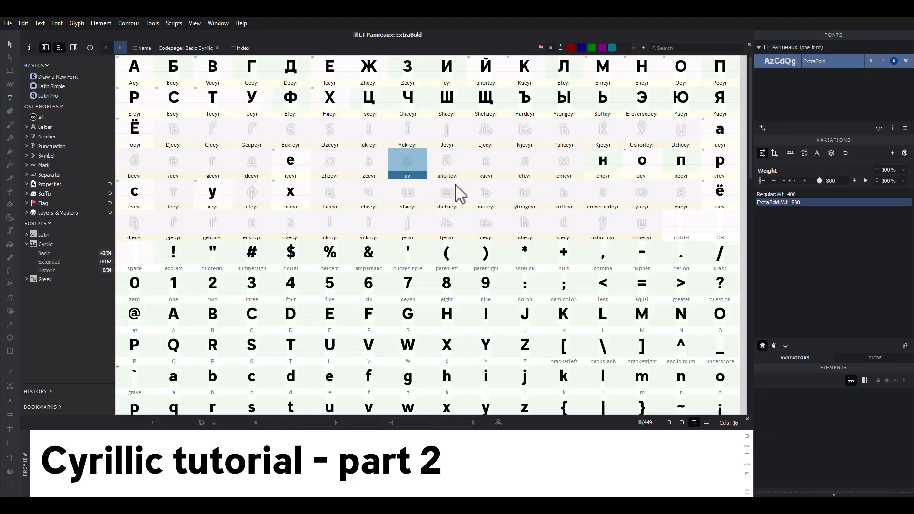
{"action": "key", "text": "ctrl+v"}
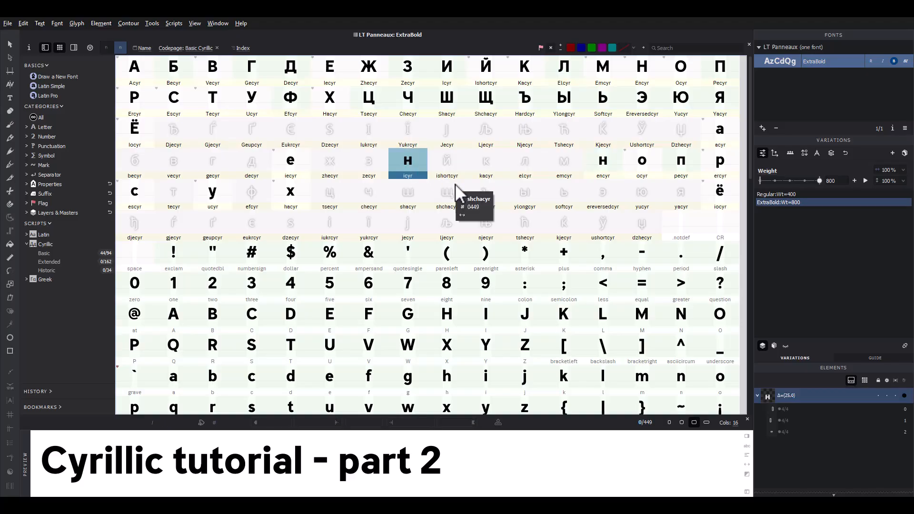
{"action": "double_click", "coordinate": [414, 166]}
- In ExtraBold icyr, slant the crossbar from the left stem's foot to the right stem's top and merge the contours
{"action": "left_click", "coordinate": [363, 263]}
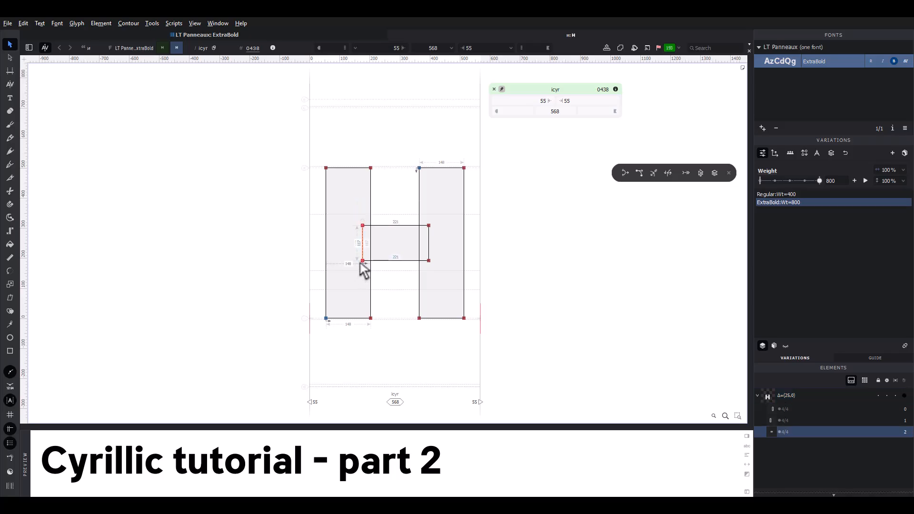
{"action": "left_click_drag", "start_coordinate": [363, 265], "coordinate": [372, 318]}
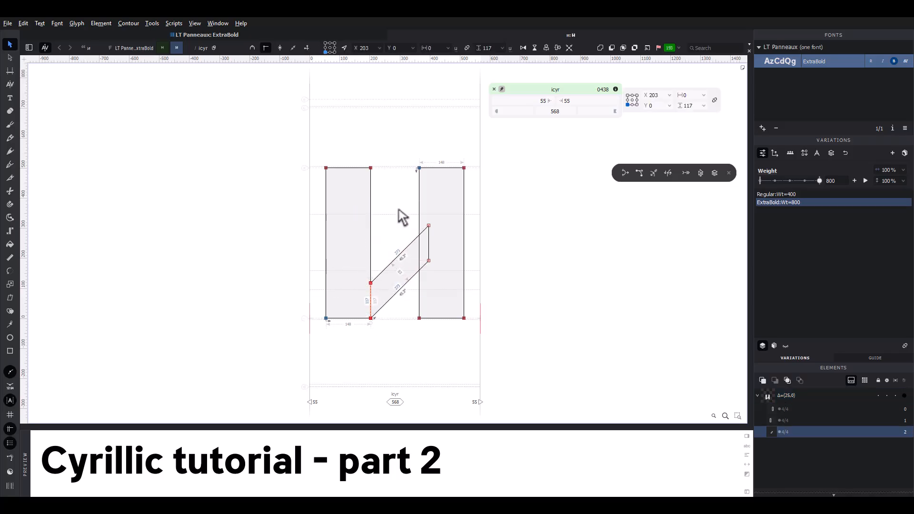
{"action": "left_click_drag", "start_coordinate": [429, 231], "coordinate": [420, 169]}
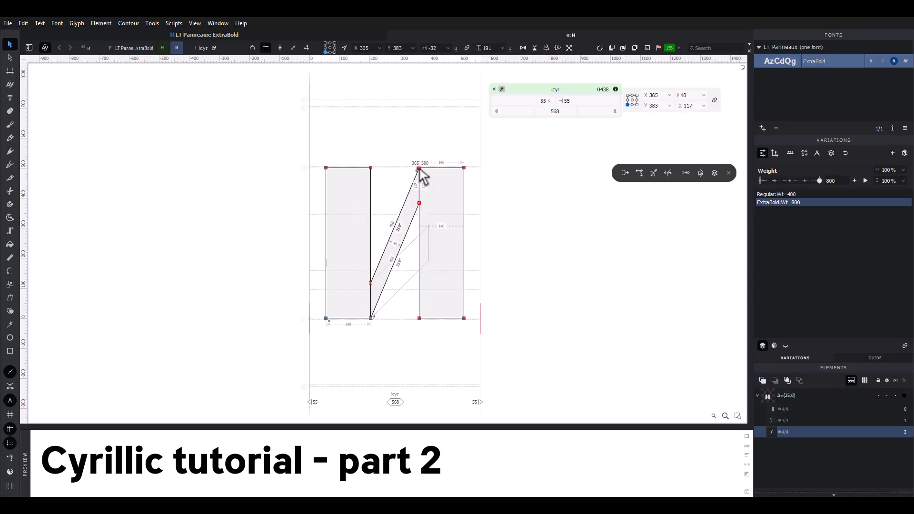
{"action": "scroll", "coordinate": [423, 204], "scroll_direction": "up", "scroll_amount": 2}
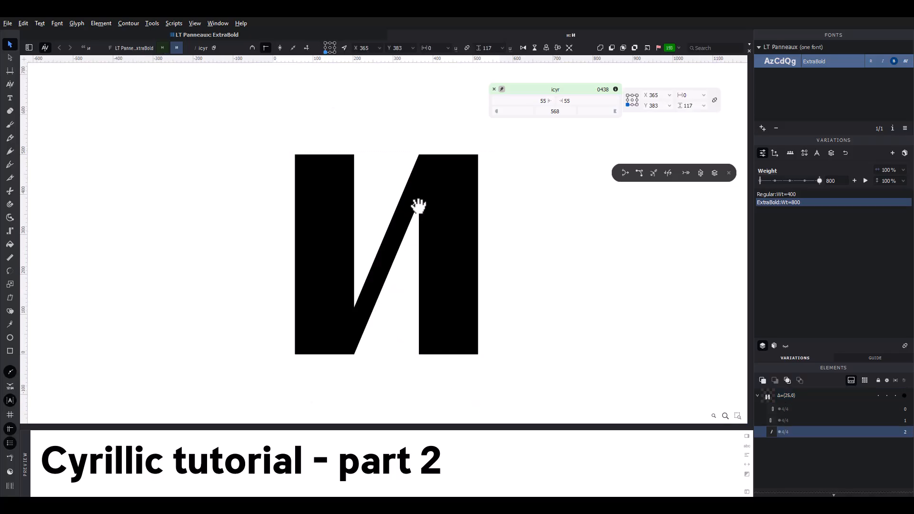
{"action": "left_click", "coordinate": [600, 48]}
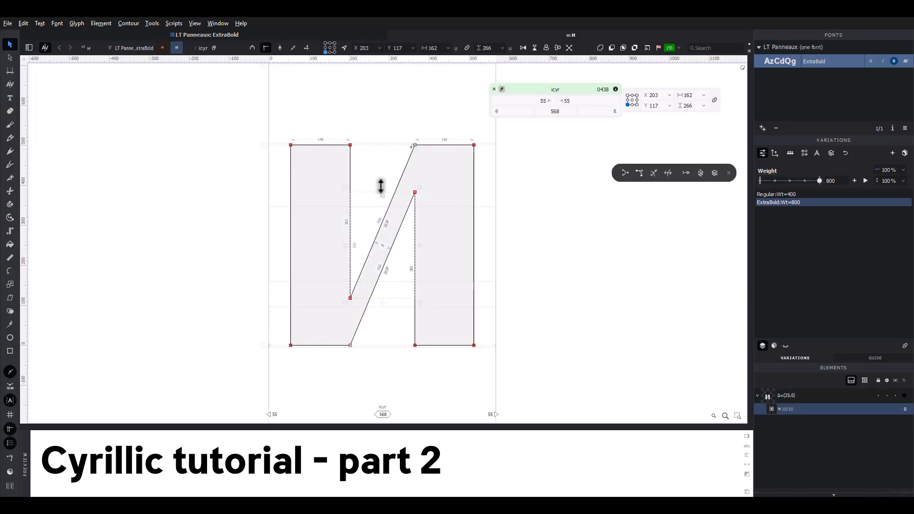
- Thicken the ExtraBold diagonal by bringing its inner corners to Y 235 and 265 and shifting its outer ends into the stems
{"action": "left_click_drag", "start_coordinate": [385, 189], "coordinate": [383, 217]}
{"action": "left_click", "coordinate": [414, 145]}
{"action": "left_click_drag", "start_coordinate": [381, 333], "coordinate": [336, 379]}
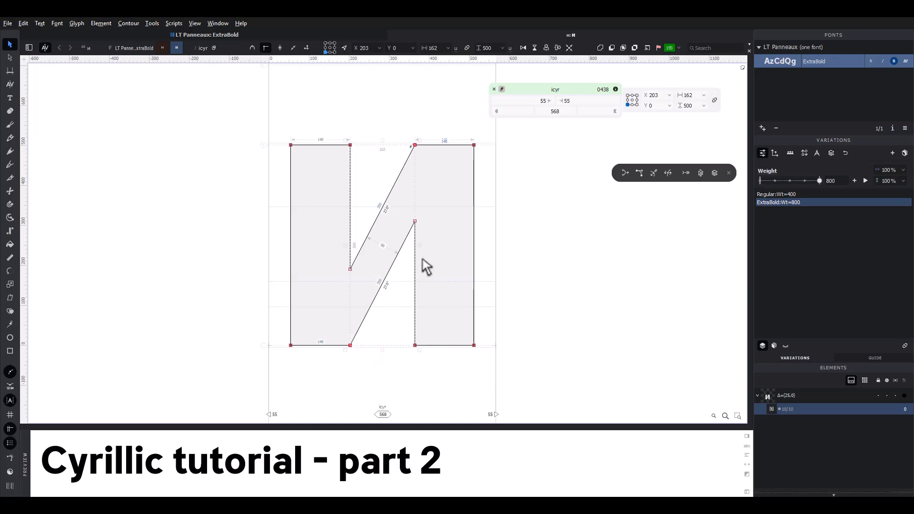
{"action": "left_click_drag", "start_coordinate": [423, 247], "coordinate": [428, 247]}
{"action": "left_click_drag", "start_coordinate": [439, 192], "coordinate": [324, 299]}
{"action": "left_click_drag", "start_coordinate": [386, 222], "coordinate": [366, 240]}
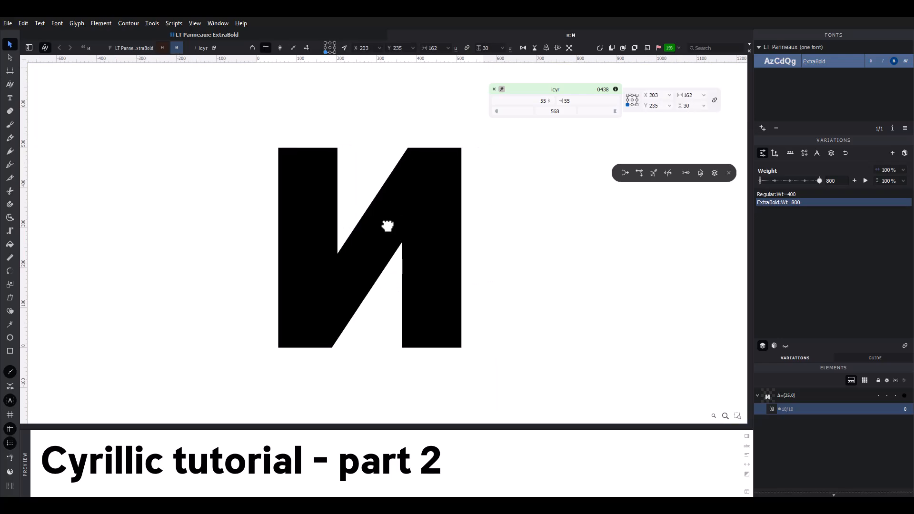
- In Regular icyr, merge the contours and erase the crossbar's lower-left and upper-right corner nodes to form a diagonal
{"action": "left_click", "coordinate": [167, 48]}
{"action": "key", "text": "ctrl+a"}
{"action": "left_click", "coordinate": [596, 48]}
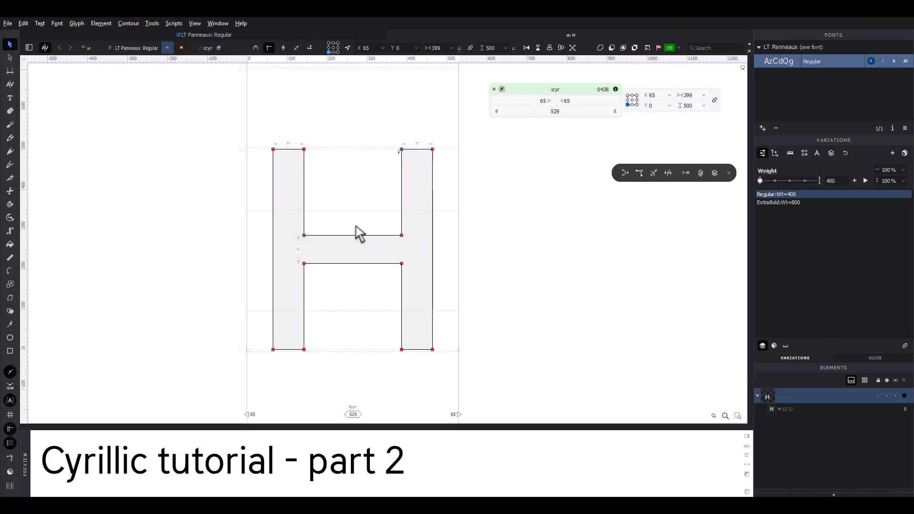
{"action": "key", "text": "e"}
{"action": "left_click", "coordinate": [302, 267]}
{"action": "left_click", "coordinate": [401, 235]}
{"action": "left_click", "coordinate": [10, 43]}
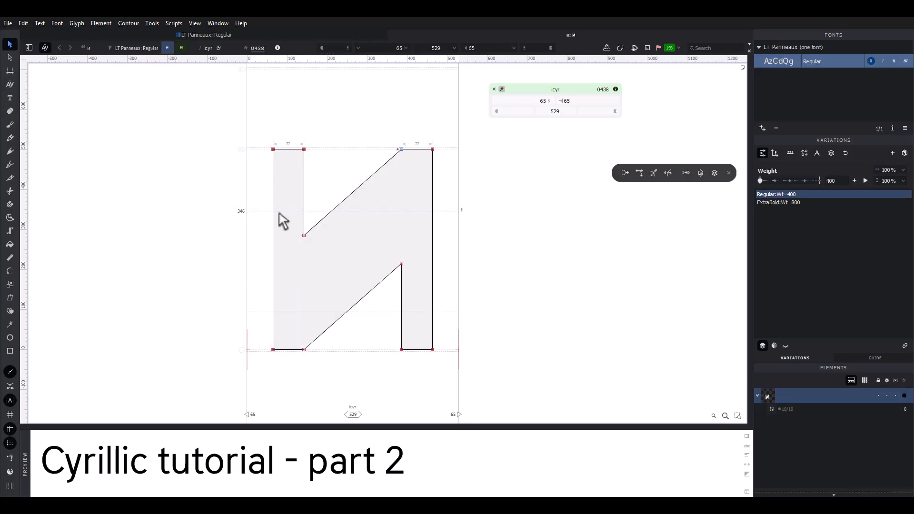
- Slim the Regular icyr diagonal by moving its inner corner nodes apart and check the interpolation along the Weight axis
{"action": "left_click_drag", "start_coordinate": [284, 223], "coordinate": [438, 282]}
{"action": "left_click_drag", "start_coordinate": [352, 235], "coordinate": [371, 274]}
{"action": "key", "text": "space"}
{"action": "left_click", "coordinate": [380, 272]}
{"action": "scroll", "coordinate": [380, 273], "scroll_direction": "down", "scroll_amount": 3}
{"action": "key", "text": "space"}
{"action": "mouse_move", "coordinate": [760, 181]}
{"action": "left_mouse_down"}
{"action": "mouse_move", "coordinate": [828, 181]}
{"action": "mouse_move", "coordinate": [757, 182]}
{"action": "left_mouse_up"}
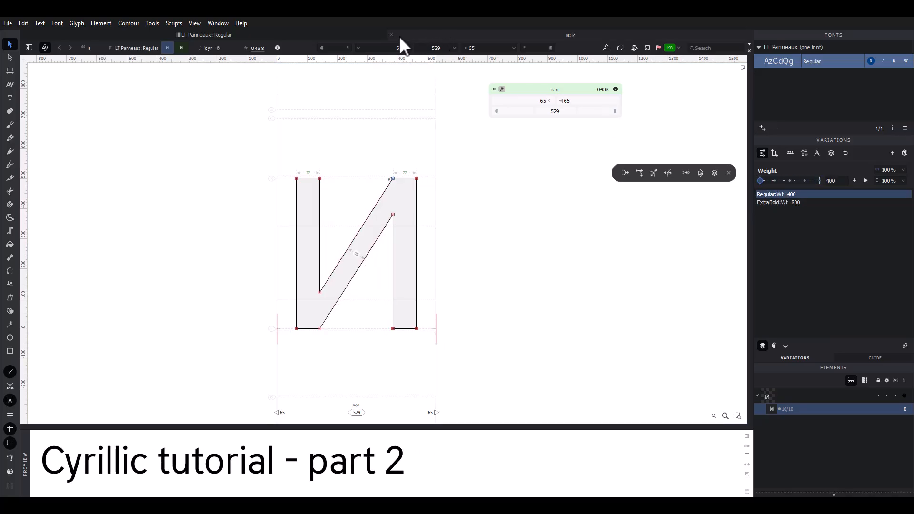
- Close icyr, open the ishortcyr cell to generate its icyr and breve composite, and preview it in both masters
{"action": "left_click", "coordinate": [391, 35]}
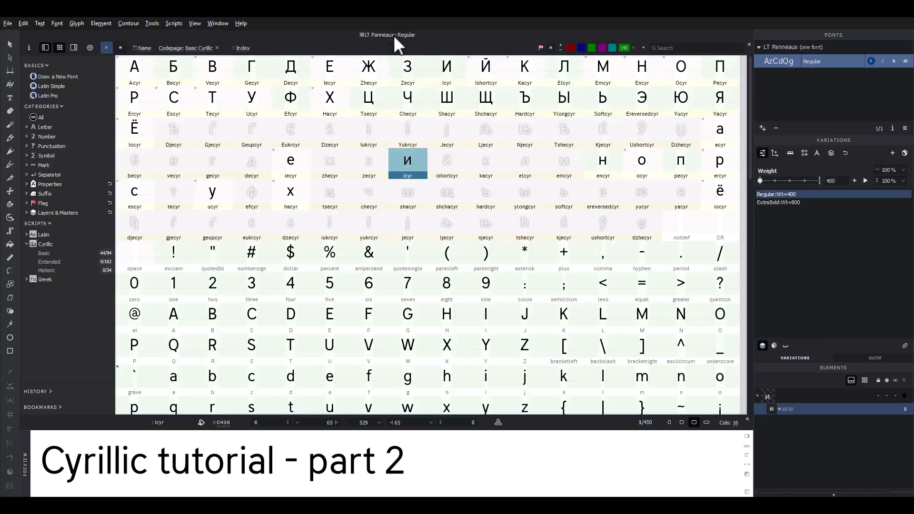
{"action": "double_click", "coordinate": [456, 159]}
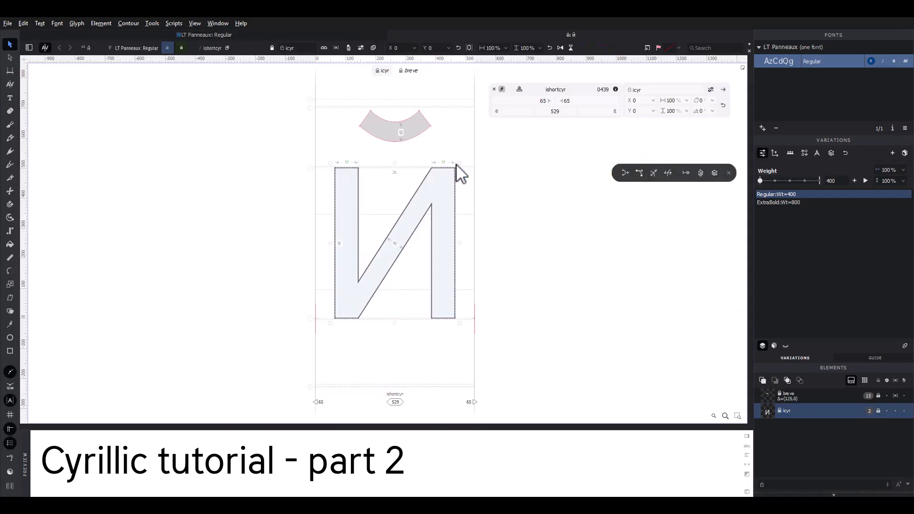
{"action": "key", "text": "space"}
{"action": "left_click", "coordinate": [181, 48]}
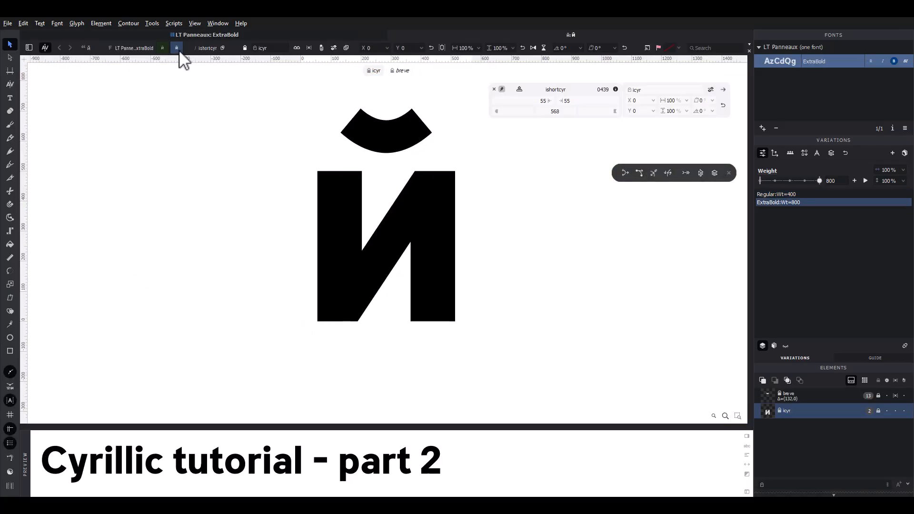
{"action": "left_click", "coordinate": [162, 48]}
{"action": "key", "text": "space"}
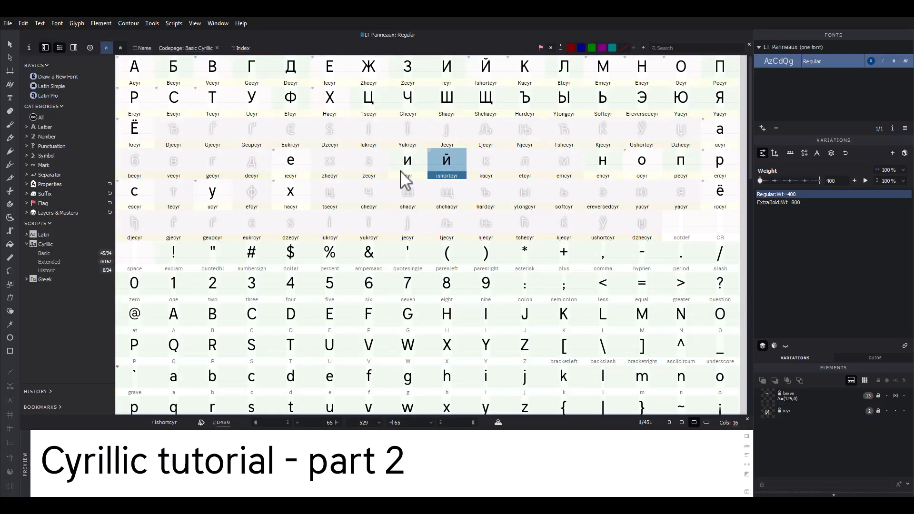
- Copy pecyr into the empty gecyr cell and open gecyr for editing
{"action": "left_click", "coordinate": [401, 170]}
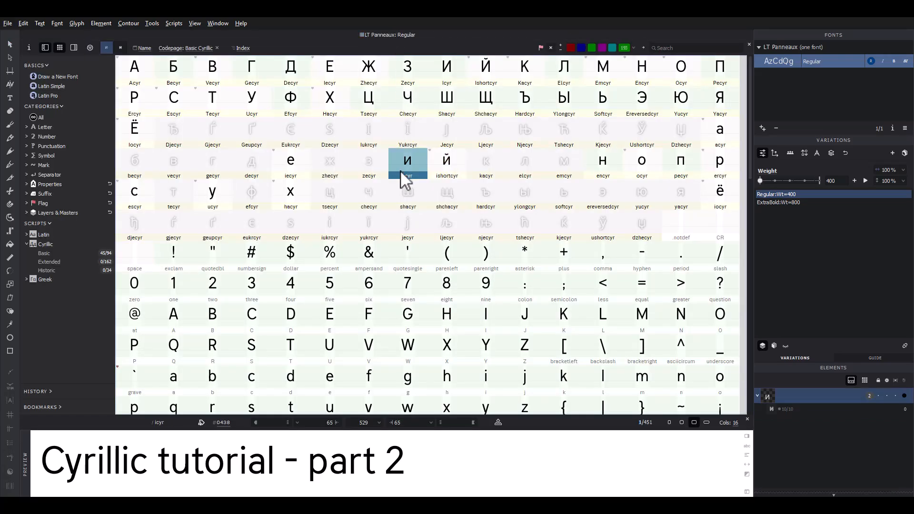
{"action": "left_click", "coordinate": [669, 170]}
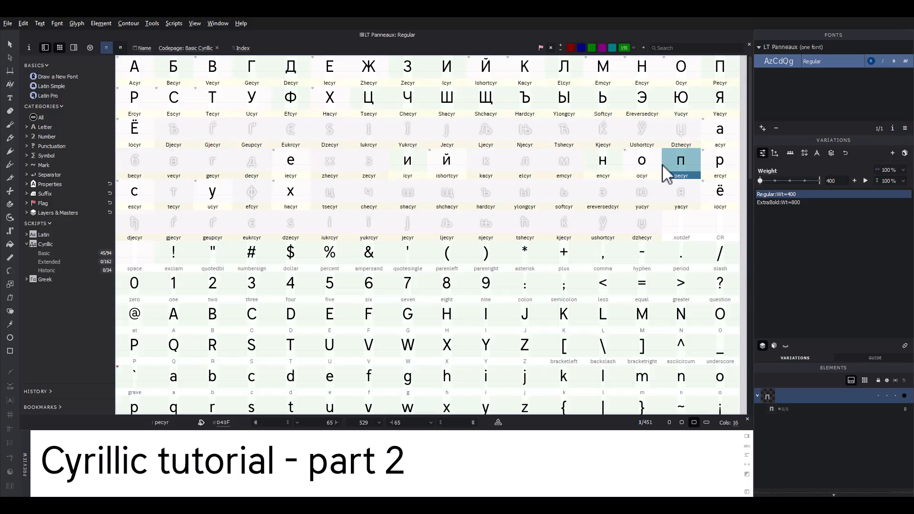
{"action": "left_click", "coordinate": [216, 159]}
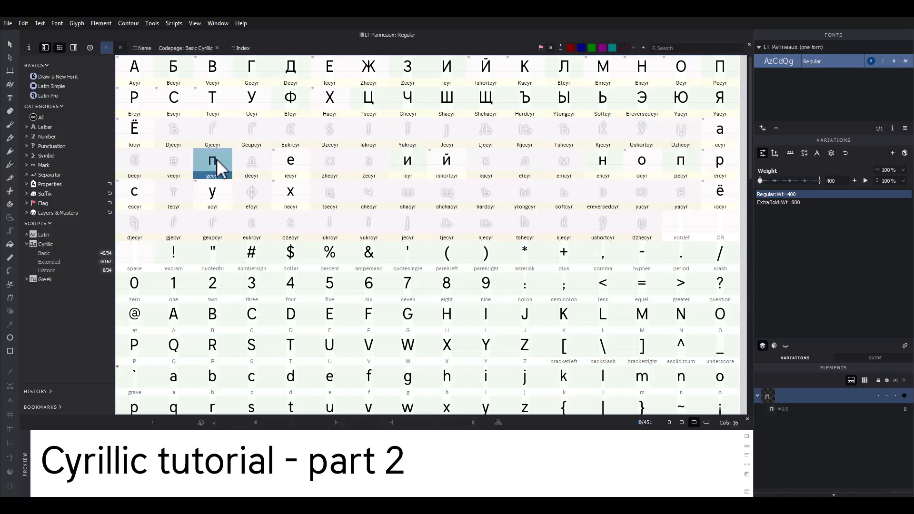
{"action": "double_click", "coordinate": [216, 159]}
- In Regular gecyr, erase the two bottom nodes of the right stem
{"action": "scroll", "coordinate": [423, 241], "scroll_direction": "up", "scroll_amount": 2}
{"action": "key", "text": "e"}
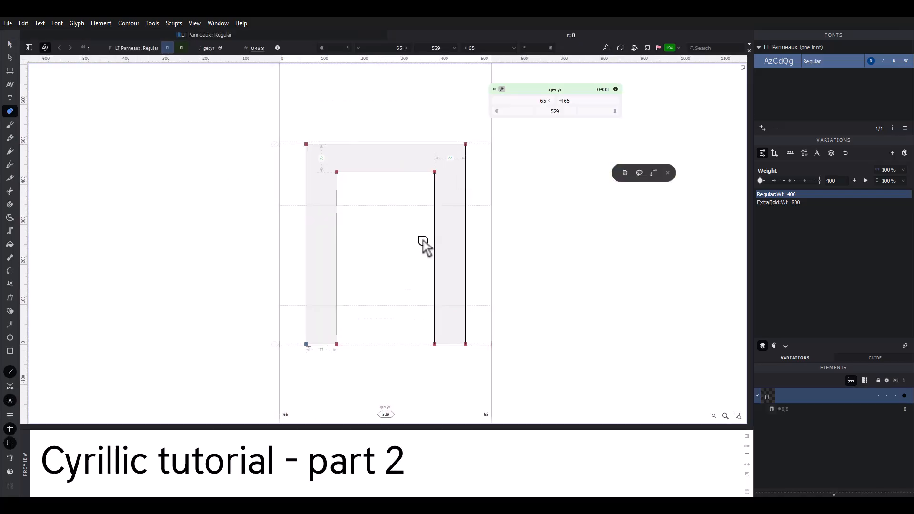
{"action": "left_click", "coordinate": [434, 343]}
{"action": "left_click", "coordinate": [465, 344]}
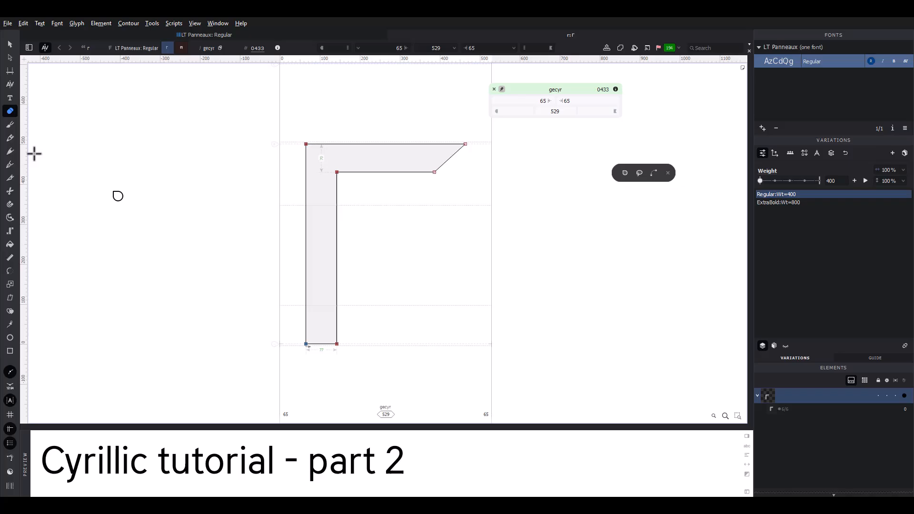
- Square off the end of the Regular gecyr arm, shorten it to X 377 and preview the filled shape
{"action": "left_click", "coordinate": [9, 44]}
{"action": "left_click_drag", "start_coordinate": [483, 192], "coordinate": [465, 201]}
{"action": "key", "text": "Return"}
{"action": "key", "text": "grave"}
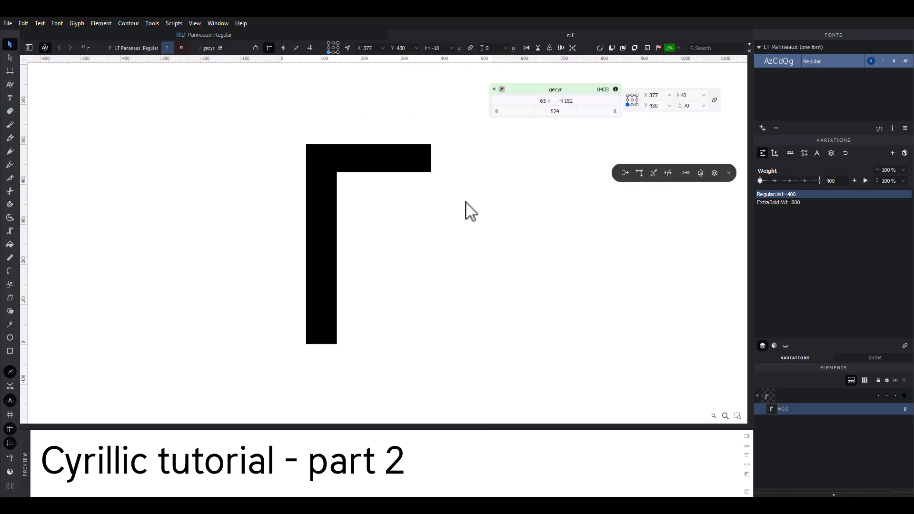
{"action": "left_click", "coordinate": [461, 180]}
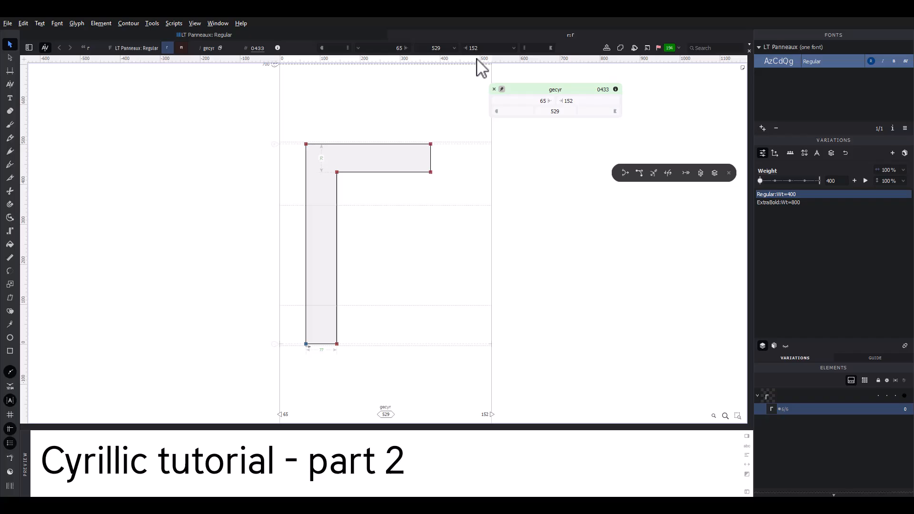
- Set the right sidebearing of Regular gecyr to 15
{"action": "left_click", "coordinate": [573, 98]}
{"action": "type", "text": "t"}
{"action": "key", "text": "Return"}
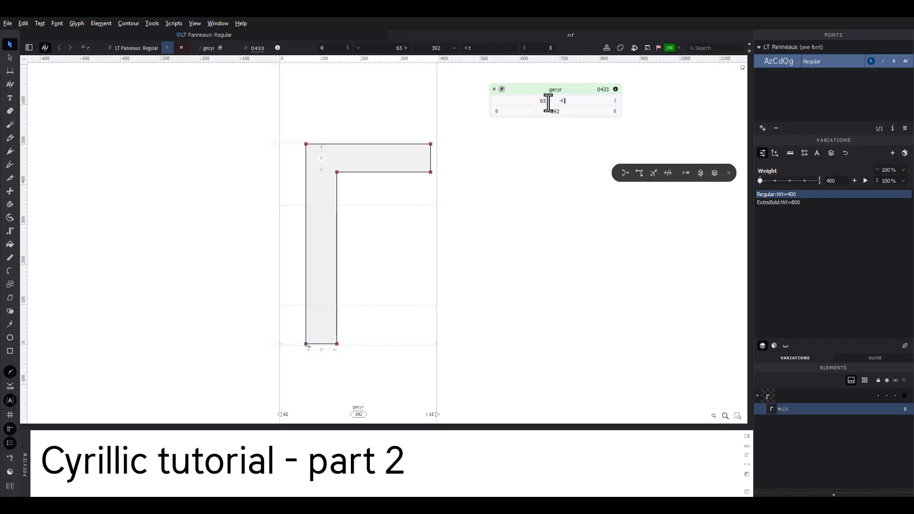
- Switch gecyr to the ExtraBold master and erase the two bottom nodes of the right stem
{"action": "left_click", "coordinate": [182, 48]}
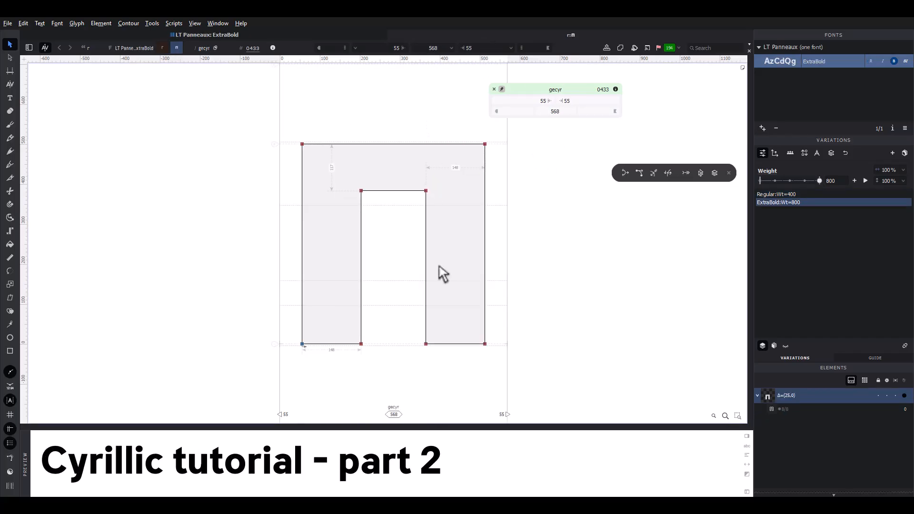
{"action": "left_click", "coordinate": [425, 343]}
{"action": "key", "text": "Delete"}
{"action": "left_click", "coordinate": [485, 344]}
{"action": "key", "text": "Delete"}
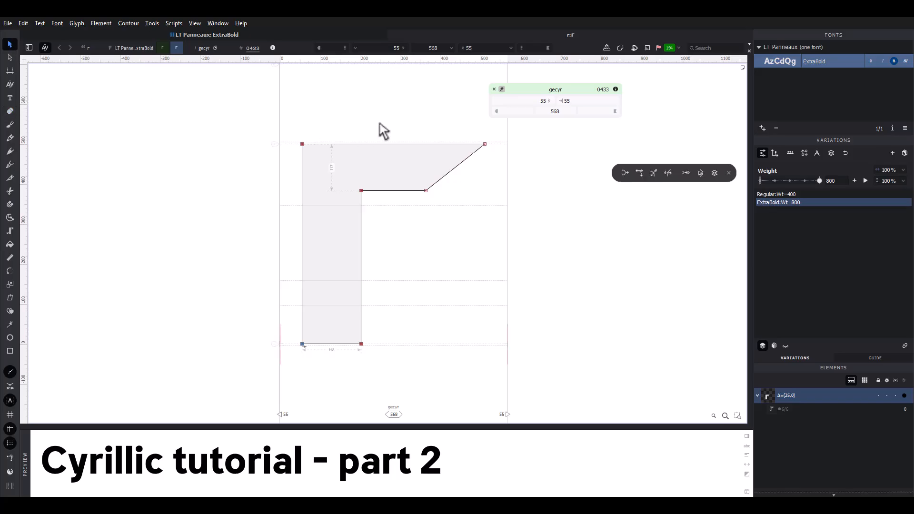
- Square off the slanted arm end of ExtraBold gecyr with a width of 0 and extend it to X 405, previewing the fill
{"action": "left_click", "coordinate": [472, 154]}
{"action": "left_click_drag", "start_coordinate": [438, 47], "coordinate": [422, 46]}
{"action": "type", "text": "0"}
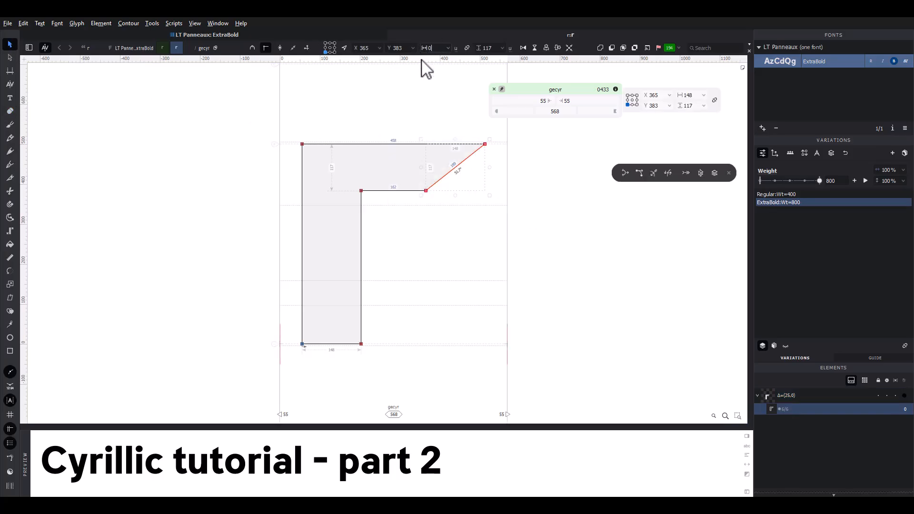
{"action": "key", "text": "Return"}
{"action": "key", "text": "grave"}
{"action": "key", "text": "shift+Right"}
{"action": "key", "text": "shift+Right"}
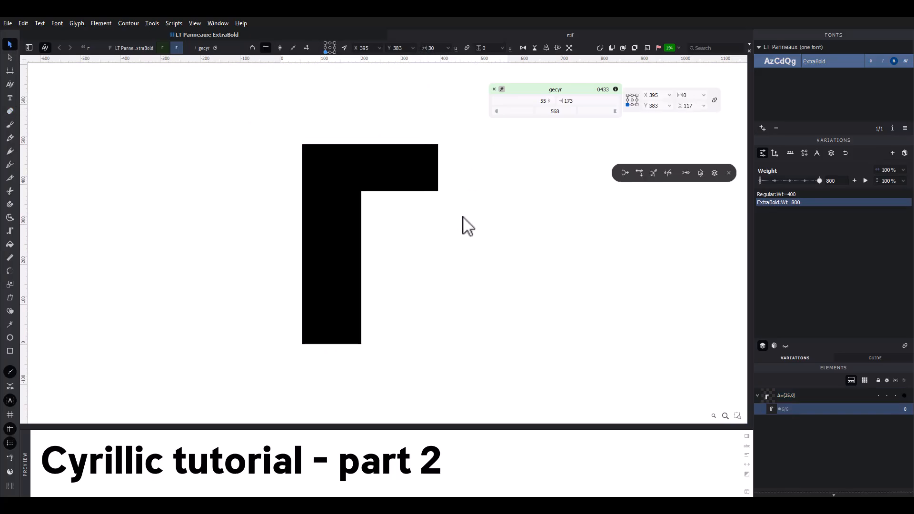
{"action": "key", "text": "shift+Right"}
{"action": "key", "text": "grave"}
- Set the right sidebearing of ExtraBold gecyr to 15
{"action": "left_click", "coordinate": [514, 182]}
{"action": "left_click_drag", "start_coordinate": [574, 101], "coordinate": [548, 101]}
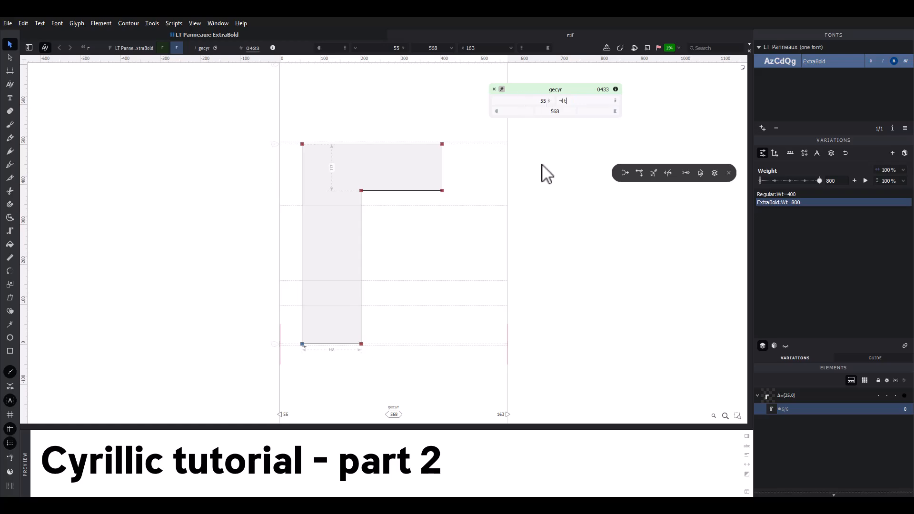
{"action": "type", "text": "t"}
{"action": "key", "text": "Return"}
{"action": "left_click", "coordinate": [566, 101]}
{"action": "type", "text": "15"}
{"action": "key", "text": "Return"}
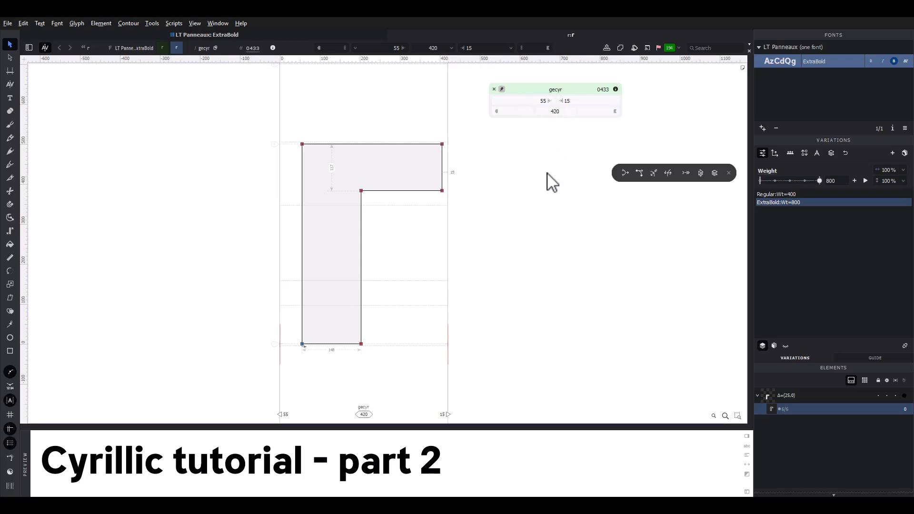
- Set the test word "Cera" around gecyr and compare its spacing in the Regular and ExtraBold masters
{"action": "scroll", "coordinate": [536, 178], "scroll_direction": "down", "scroll_amount": 1}
{"action": "left_click_drag", "start_coordinate": [508, 179], "coordinate": [397, 188]}
{"action": "type", "text": "toria"}
{"action": "left_click", "coordinate": [189, 194]}
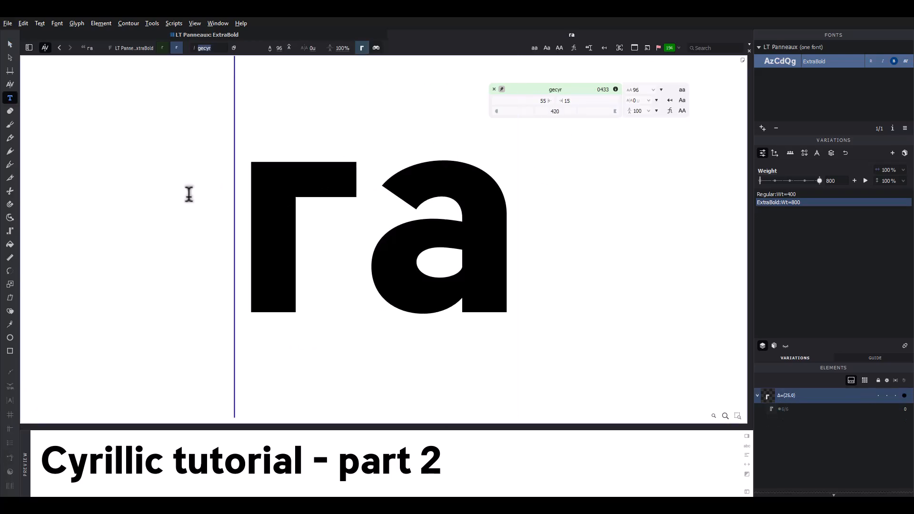
{"action": "type", "text": "e"}
{"action": "left_click", "coordinate": [283, 193]}
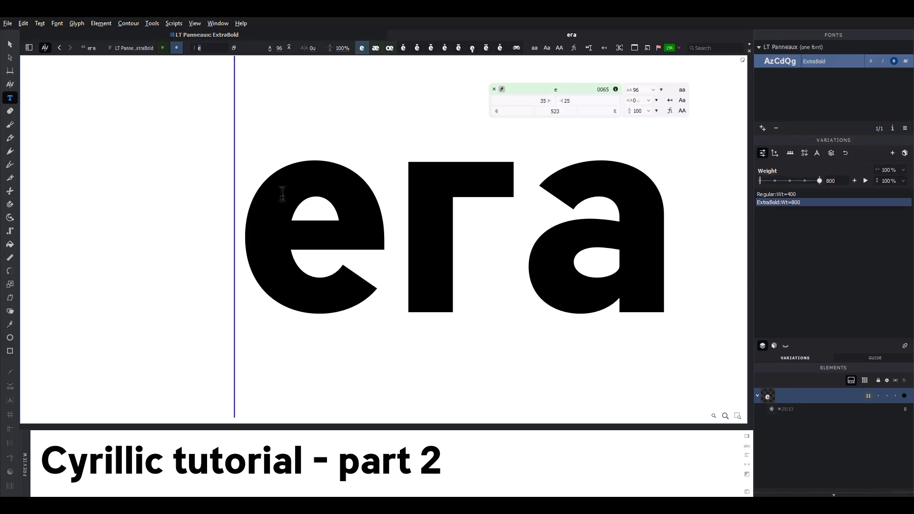
{"action": "type", "text": "C"}
{"action": "left_click", "coordinate": [10, 44]}
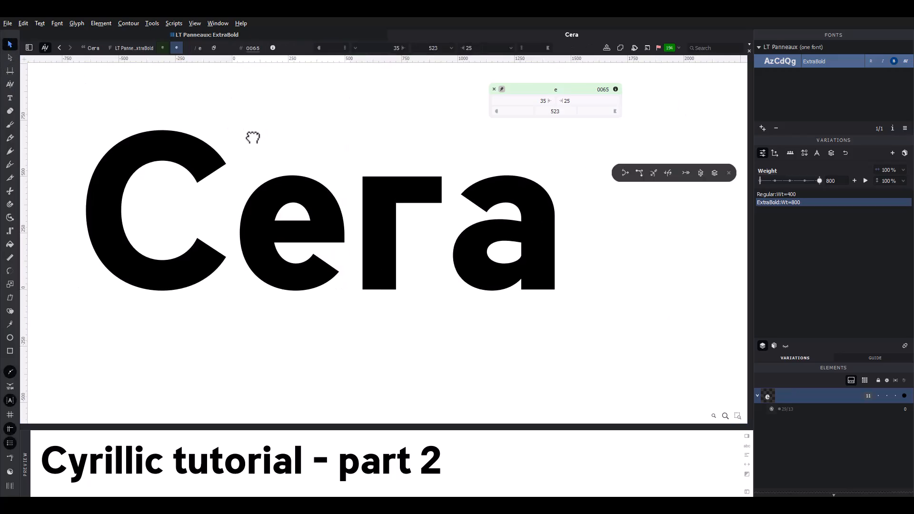
{"action": "left_click", "coordinate": [160, 48]}
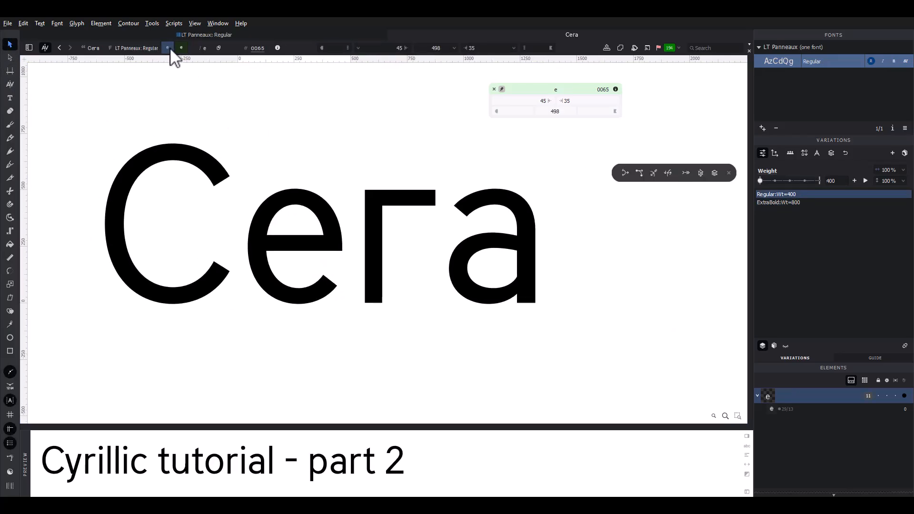
{"action": "left_click", "coordinate": [180, 48]}
- Return to the font overview, copy the Latin k into the empty kacyr cell and open kacyr for editing
{"action": "left_click", "coordinate": [392, 35]}
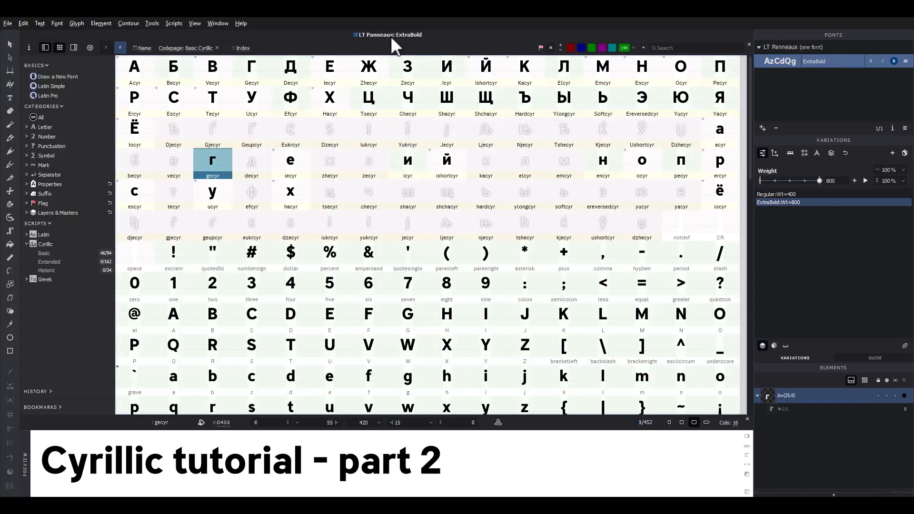
{"action": "left_click", "coordinate": [293, 150]}
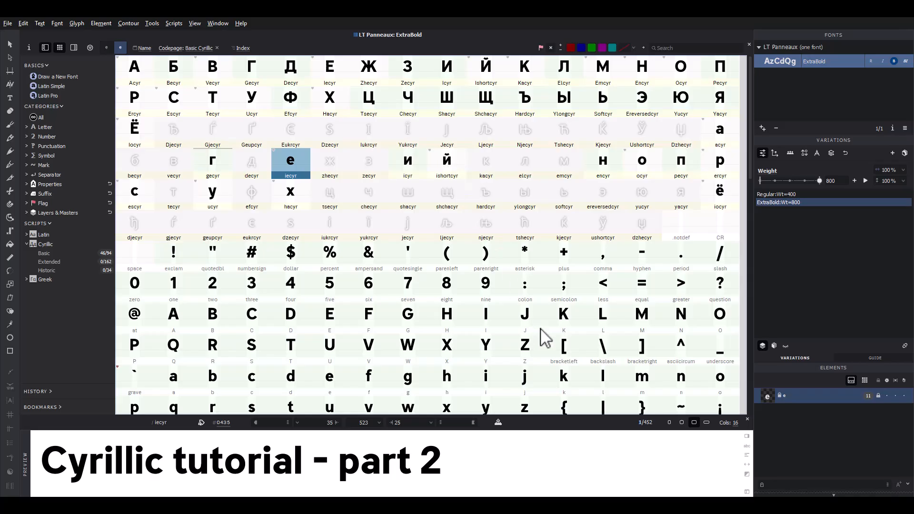
{"action": "left_click", "coordinate": [561, 369]}
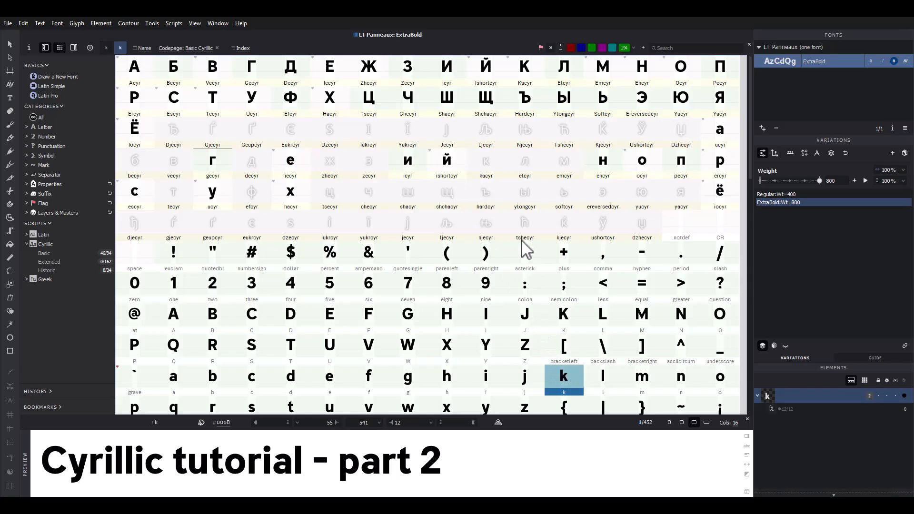
{"action": "left_click", "coordinate": [495, 158]}
{"action": "double_click", "coordinate": [495, 156]}
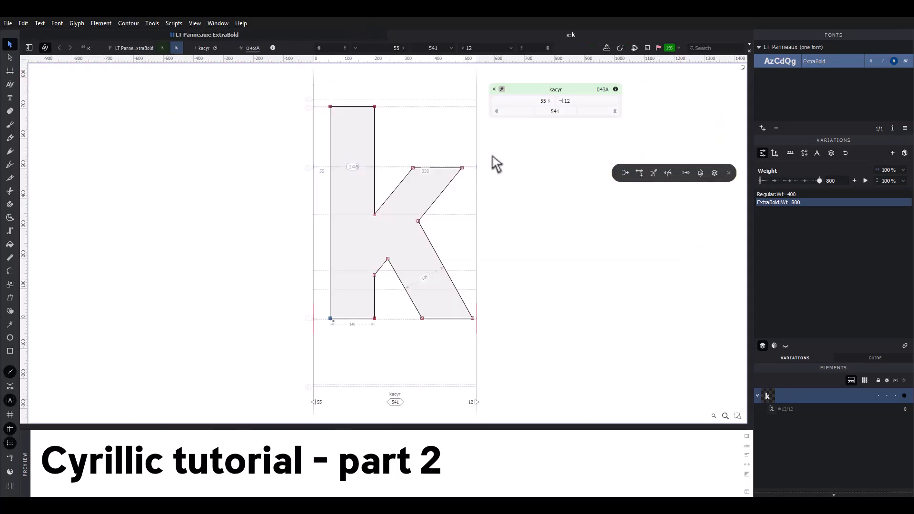
- Lower the two top stem nodes of kacyr to the 500 x-height in both the ExtraBold and Regular masters
{"action": "scroll", "coordinate": [414, 122], "scroll_direction": "up", "scroll_amount": 2}
{"action": "left_click_drag", "start_coordinate": [220, 78], "coordinate": [417, 125]}
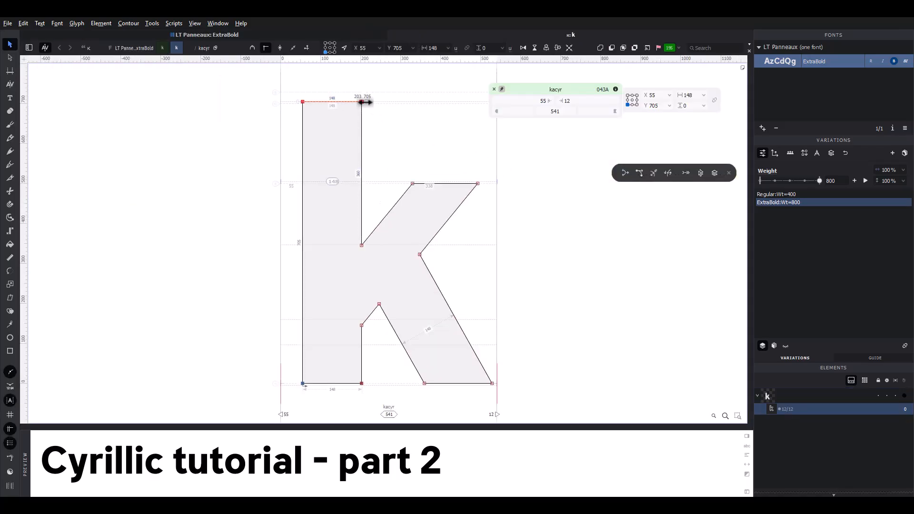
{"action": "left_click_drag", "start_coordinate": [363, 105], "coordinate": [328, 151]}
{"action": "left_click", "coordinate": [359, 157]}
{"action": "left_click", "coordinate": [164, 48]}
{"action": "left_click_drag", "start_coordinate": [292, 98], "coordinate": [402, 177]}
{"action": "left_click", "coordinate": [298, 153]}
{"action": "left_click", "coordinate": [399, 195]}
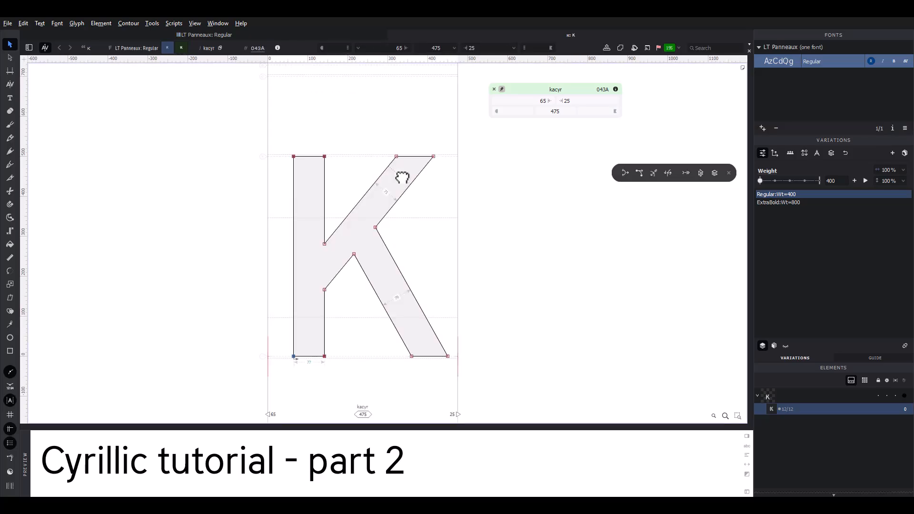
- Copy kacyr into the empty zhecyr cell of the font overview and open zhecyr for editing
{"action": "left_click", "coordinate": [393, 36]}
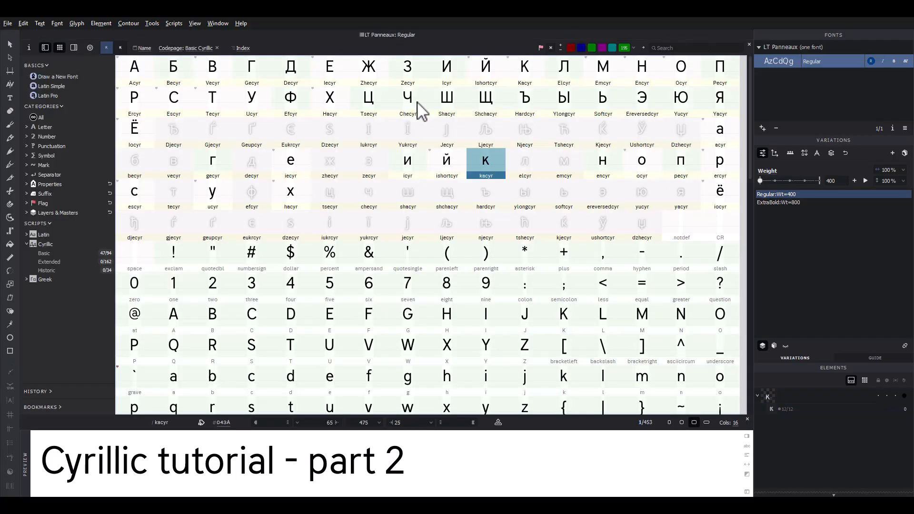
{"action": "left_click", "coordinate": [440, 158]}
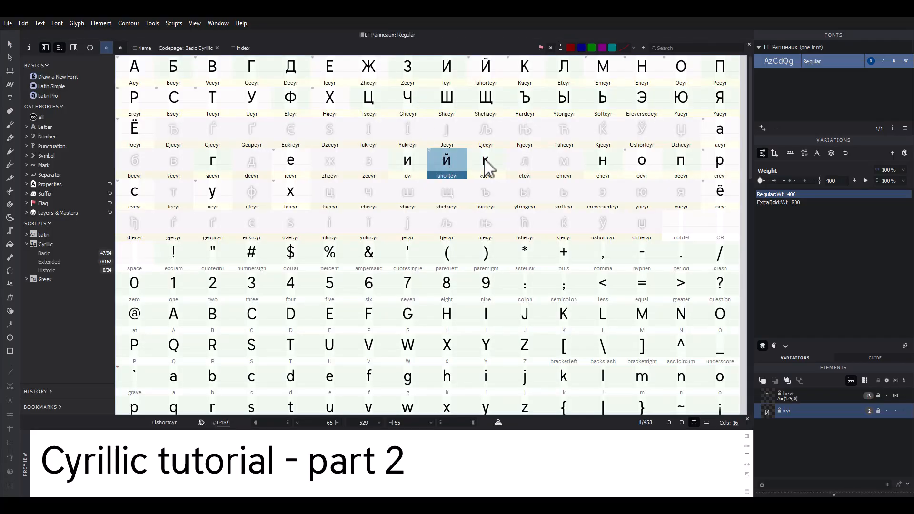
{"action": "left_click", "coordinate": [485, 160]}
{"action": "left_click_drag", "start_coordinate": [487, 160], "coordinate": [333, 160]}
{"action": "double_click", "coordinate": [334, 160]}
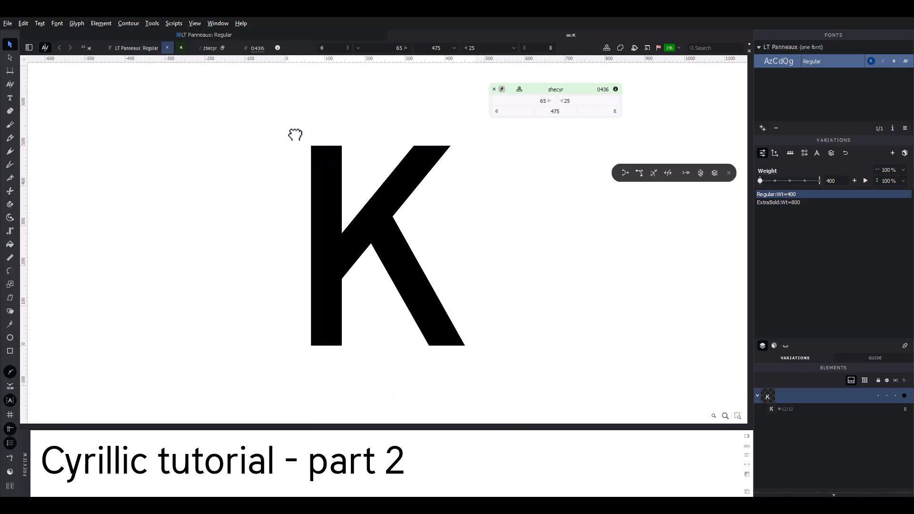
- Mirror a duplicate of the Regular zhecyr contour horizontally, align its stem over the original stem and merge the two contours
{"action": "left_click", "coordinate": [526, 48]}
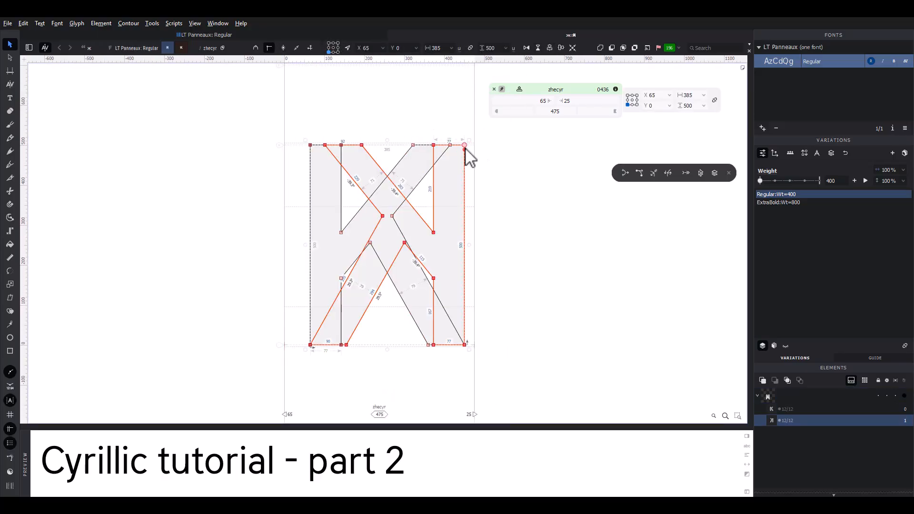
{"action": "left_click_drag", "start_coordinate": [465, 144], "coordinate": [342, 144]}
{"action": "key", "text": "ctrl+a"}
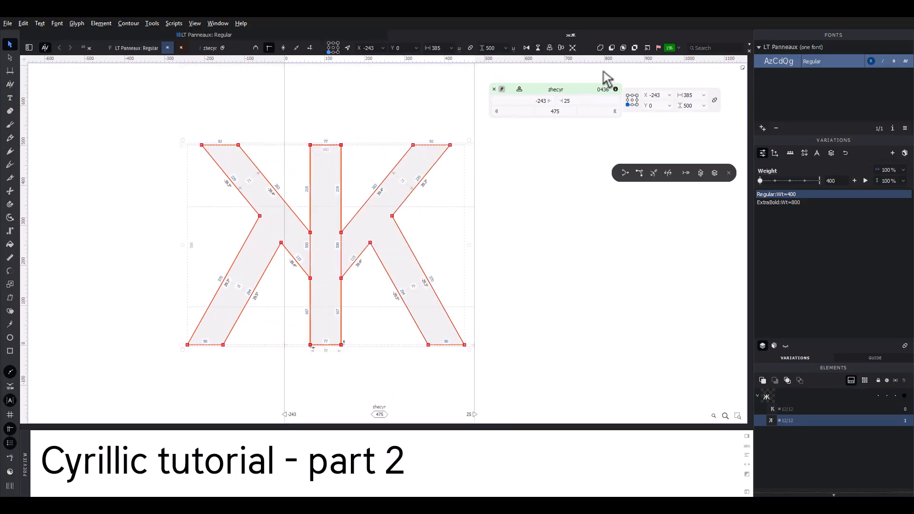
{"action": "left_click", "coordinate": [600, 48]}
- Set the left sidebearing of Regular zhecyr to 25
{"action": "left_click", "coordinate": [542, 101]}
{"action": "type", "text": "25"}
{"action": "key", "text": "Return"}
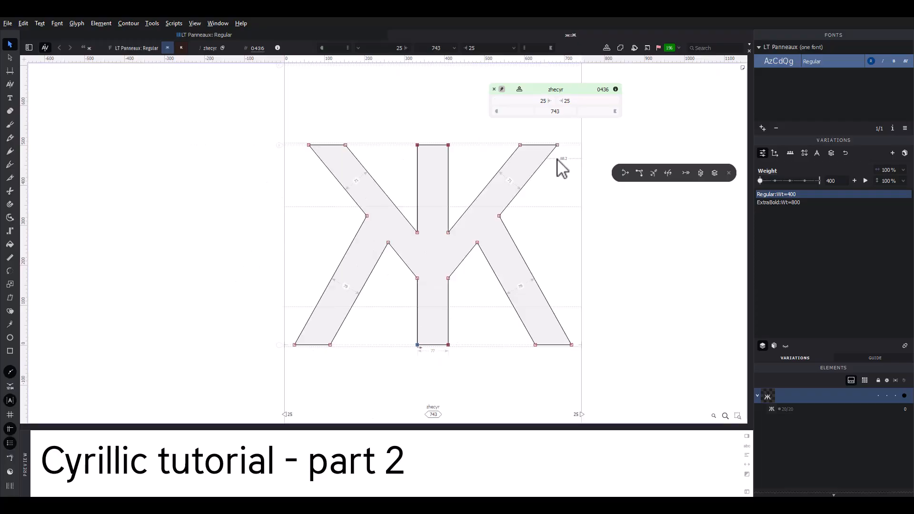
- In ExtraBold zhecyr, duplicate and mirror the contour, overlap its stem with the original stem and merge both into one shape
{"action": "left_click", "coordinate": [182, 49]}
{"action": "key", "text": "ctrl+v"}
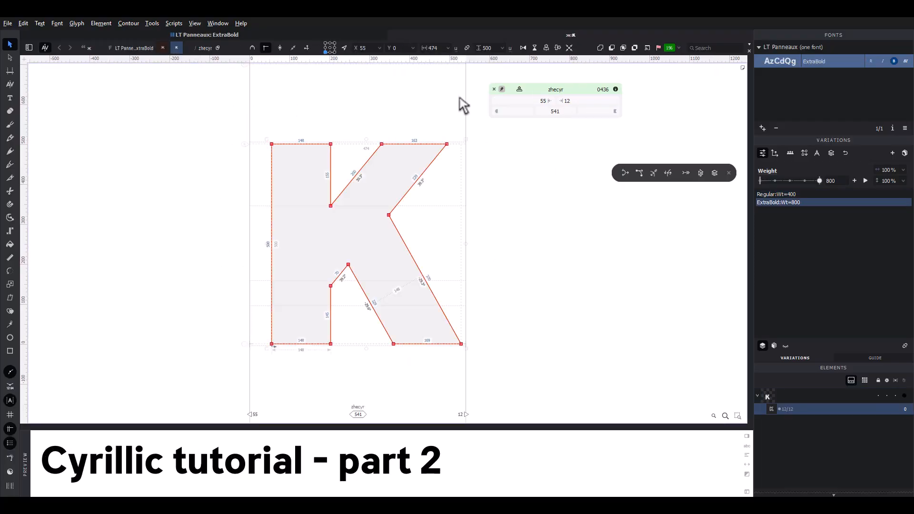
{"action": "left_click_drag", "start_coordinate": [461, 145], "coordinate": [332, 145]}
{"action": "key", "text": "ctrl+a"}
{"action": "left_click", "coordinate": [589, 48]}
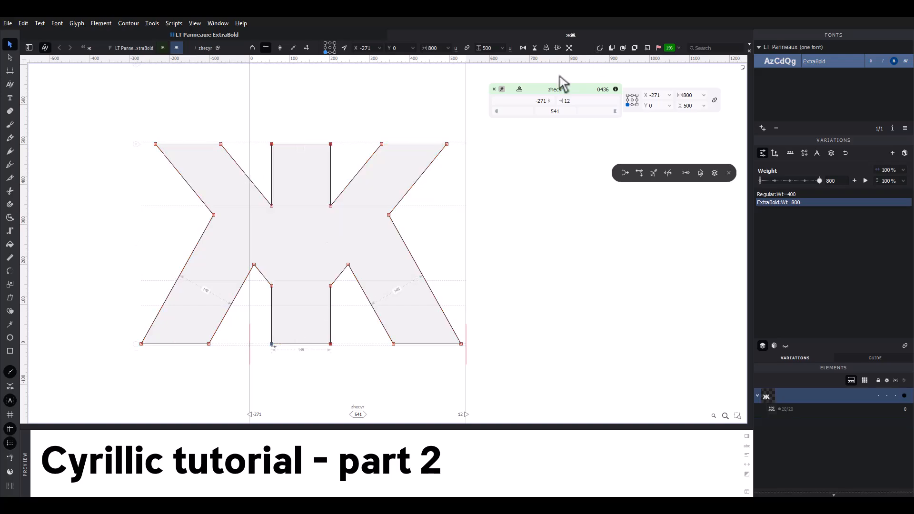
- Set the left sidebearing of ExtraBold zhecyr to 12 and preview the filled glyph
{"action": "left_click", "coordinate": [527, 102]}
{"action": "type", "text": "12"}
{"action": "left_click", "coordinate": [565, 172]}
{"action": "left_click_drag", "start_coordinate": [565, 174], "coordinate": [514, 177]}
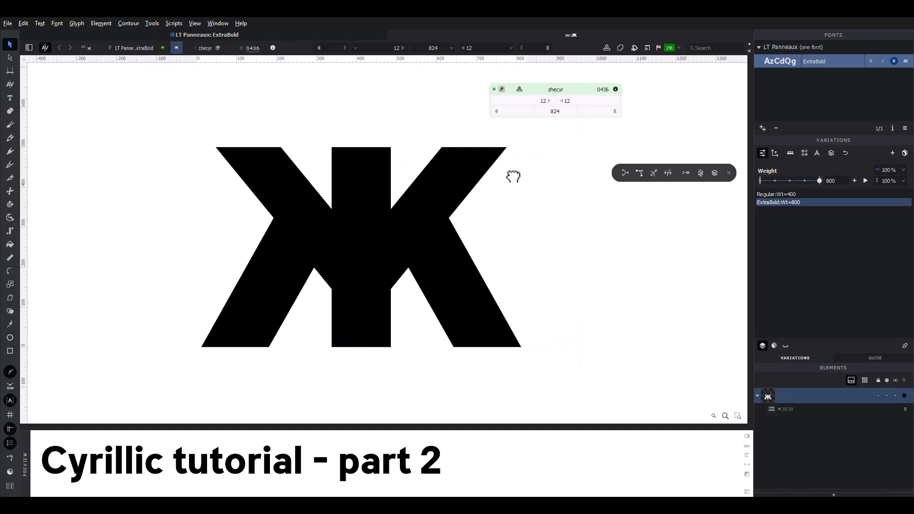
- Raise the four lower inner joint nodes of ExtraBold zhecyr by 10 units to Y 155 and preview the fill
{"action": "key", "text": "space"}
{"action": "left_click_drag", "start_coordinate": [437, 239], "coordinate": [301, 305]}
{"action": "key", "text": "space"}
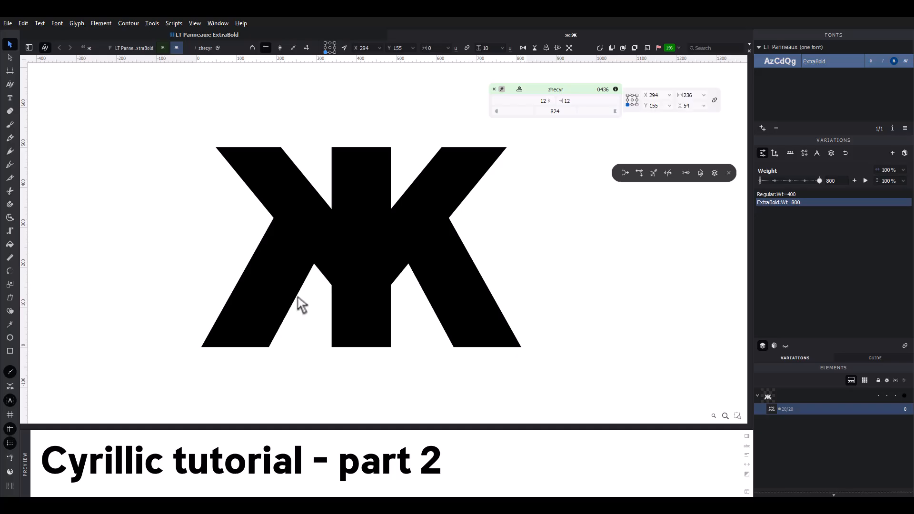
{"action": "left_click_drag", "start_coordinate": [322, 230], "coordinate": [425, 195]}
{"action": "key", "text": "space"}
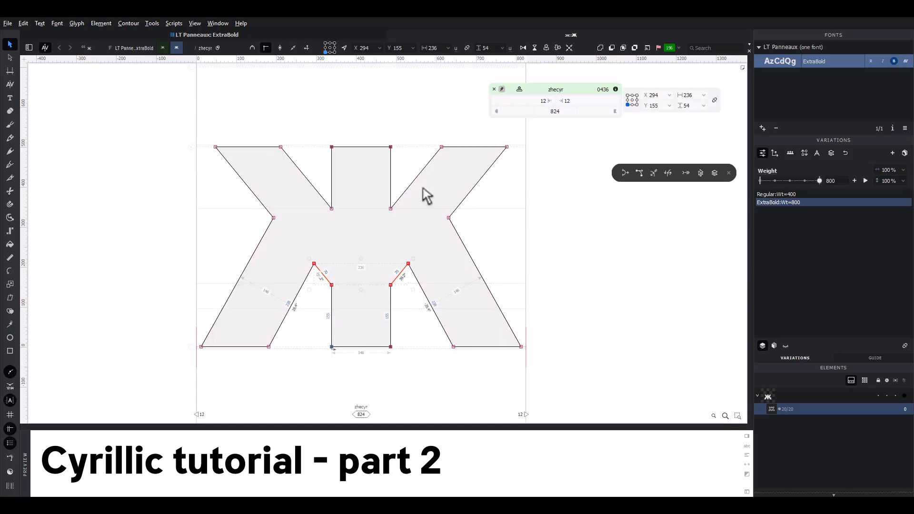
- Lower the two upper joint nodes beside the central stem of ExtraBold zhecyr by 10 units and preview the glyph
{"action": "key", "text": "space"}
{"action": "key", "text": "shift+Down"}
{"action": "scroll", "coordinate": [412, 171], "scroll_direction": "down", "scroll_amount": 1}
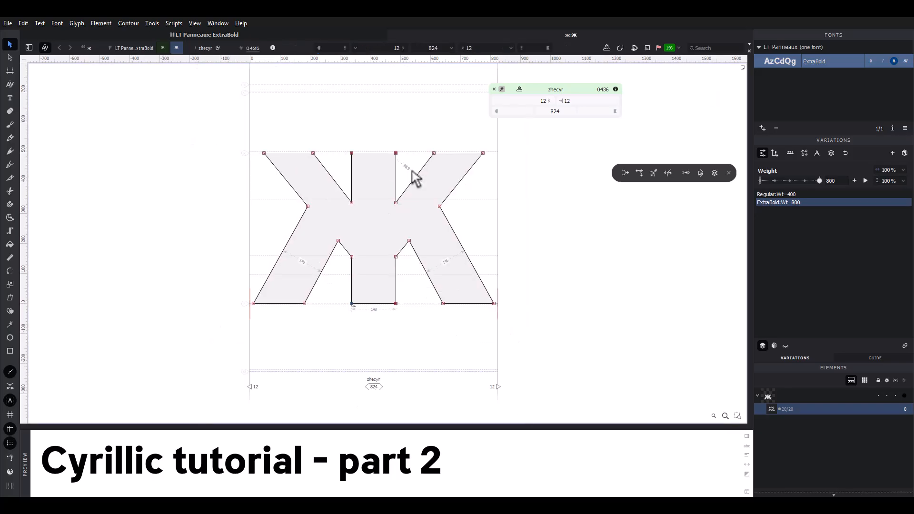
{"action": "key", "text": "space"}
{"action": "left_click_drag", "start_coordinate": [412, 171], "coordinate": [410, 180]}
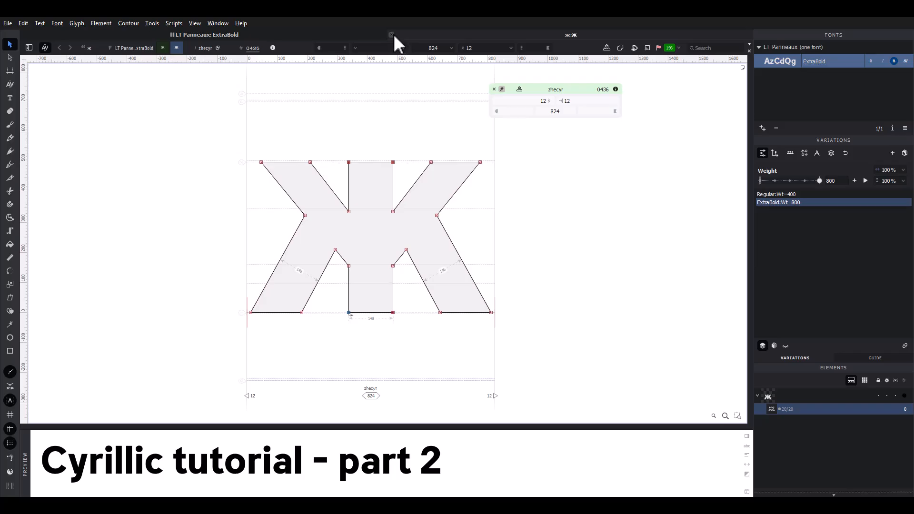
- Return to the font overview, copy gecyr into the empty tecyr cell and open tecyr for editing
{"action": "left_click", "coordinate": [392, 34]}
{"action": "left_click", "coordinate": [304, 155]}
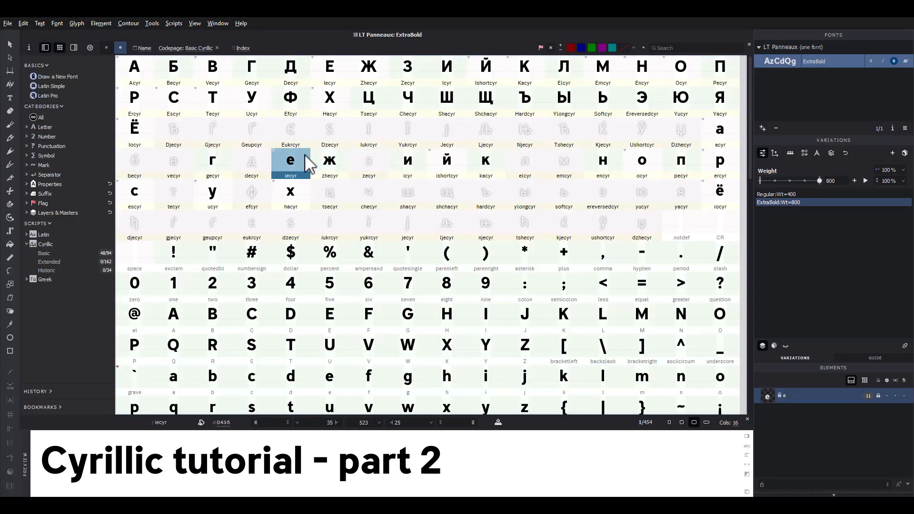
{"action": "left_click", "coordinate": [224, 157]}
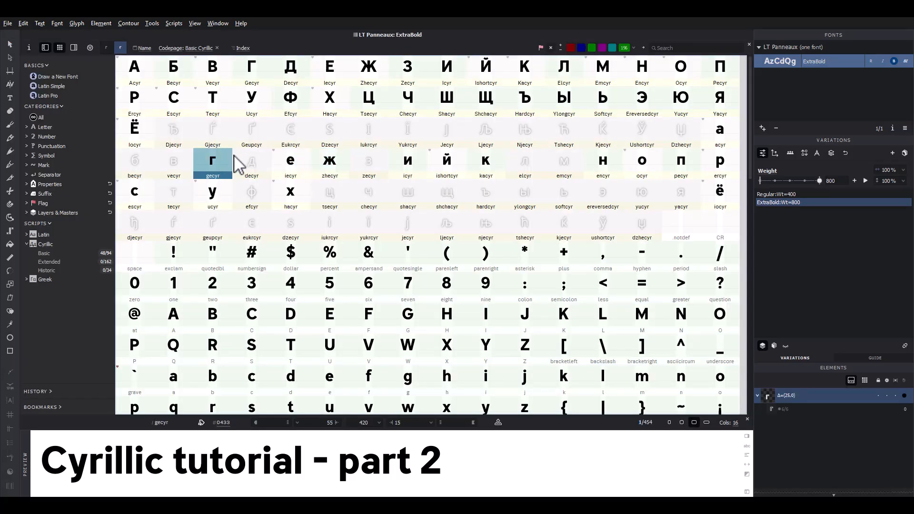
{"action": "left_click_drag", "start_coordinate": [231, 164], "coordinate": [184, 191]}
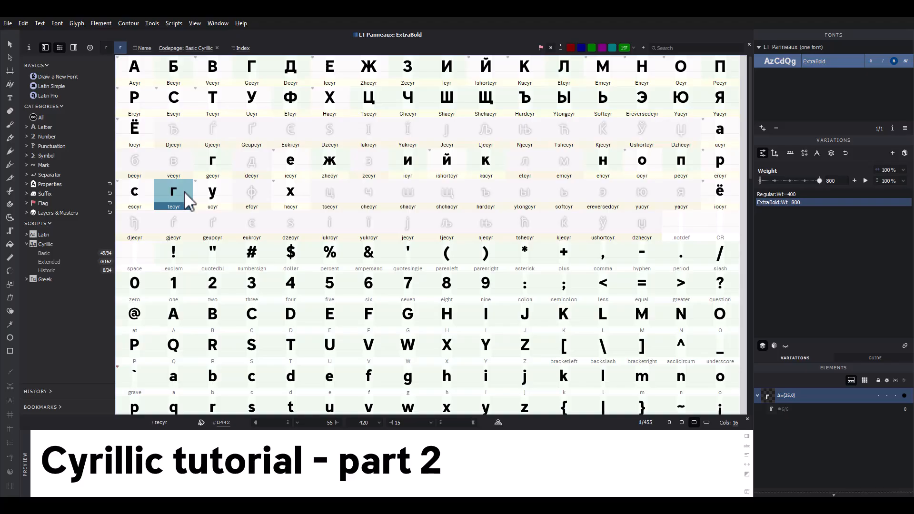
{"action": "double_click", "coordinate": [183, 191]}
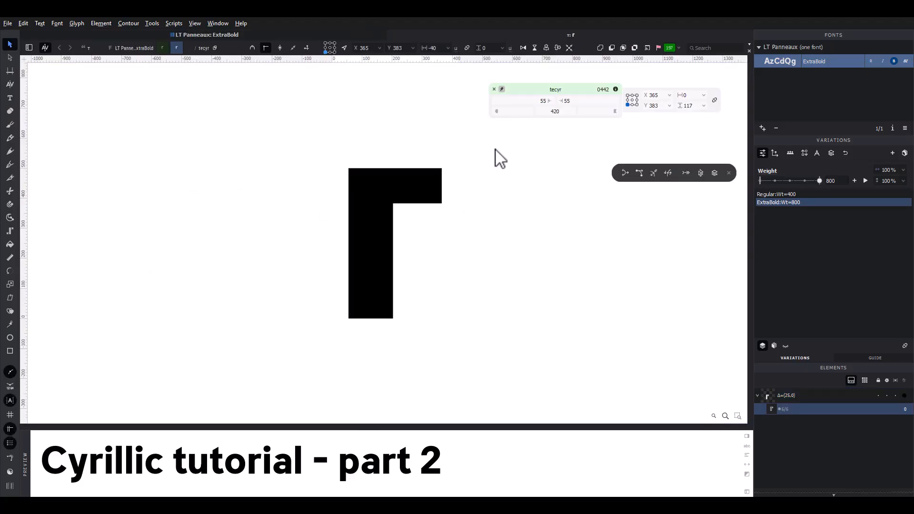
- Preview ExtraBold tecyr, select its whole contour and duplicate it in place
{"action": "scroll", "coordinate": [495, 149], "scroll_direction": "up", "scroll_amount": 1}
{"action": "key", "text": "space"}
{"action": "left_click_drag", "start_coordinate": [490, 227], "coordinate": [513, 205]}
{"action": "key", "text": "ctrl+a"}
{"action": "key", "text": "ctrl+c"}
{"action": "key", "text": "ctrl+v"}
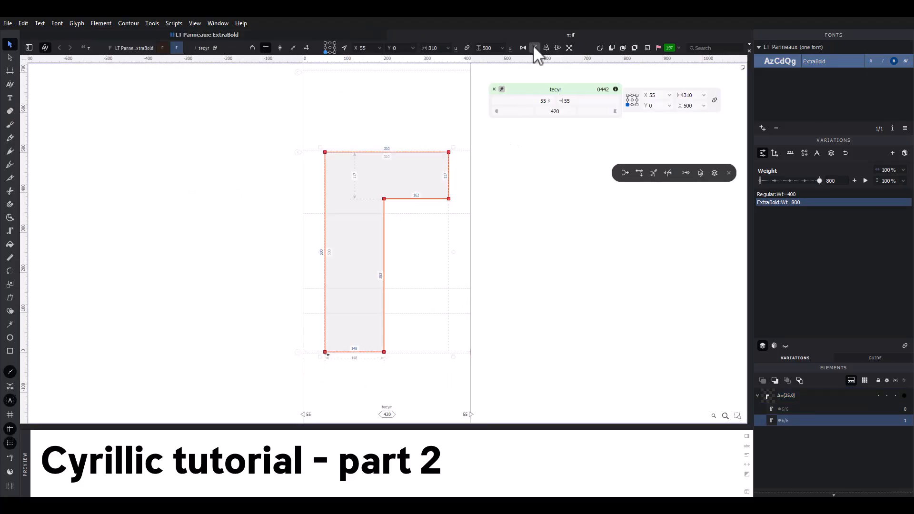
- Mirror the duplicated ExtraBold tecyr contour horizontally and align its stem over the original to form a T
{"action": "left_click", "coordinate": [534, 47]}
{"action": "left_click_drag", "start_coordinate": [446, 355], "coordinate": [384, 361]}
- Narrow the crossbar of ExtraBold tecyr evenly at both ends to 408 units wide and merge the overlapping contours
{"action": "left_click_drag", "start_coordinate": [418, 262], "coordinate": [478, 138]}
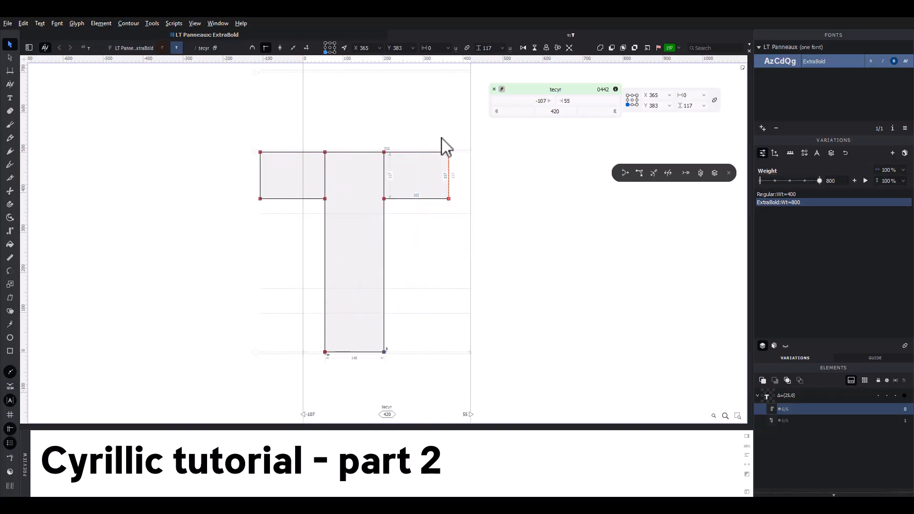
{"action": "left_click_drag", "start_coordinate": [187, 119], "coordinate": [281, 248]}
{"action": "left_click_drag", "start_coordinate": [456, 175], "coordinate": [444, 175]}
{"action": "left_click", "coordinate": [600, 48]}
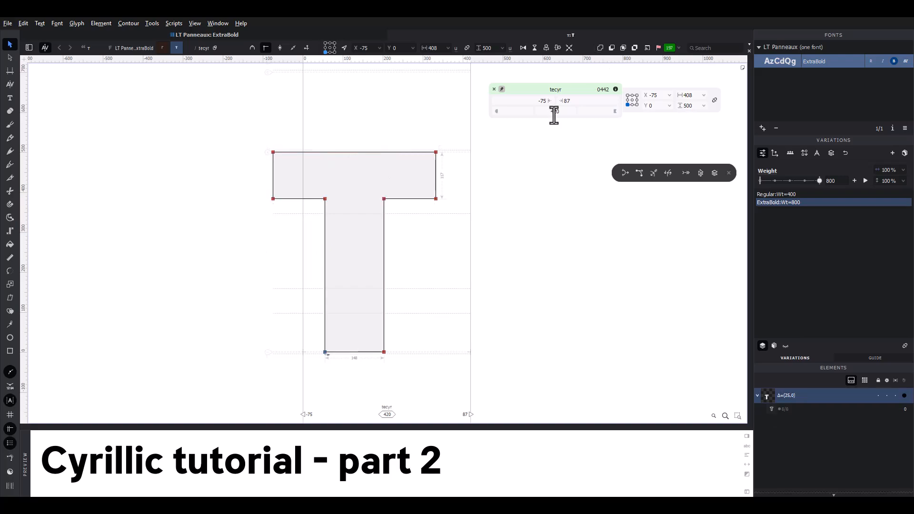
- Link the left sidebearing of ExtraBold tecyr to t and set the right sidebearing to 20
{"action": "left_click", "coordinate": [518, 197]}
{"action": "left_click", "coordinate": [528, 101]}
{"action": "type", "text": "t"}
{"action": "key", "text": "Return"}
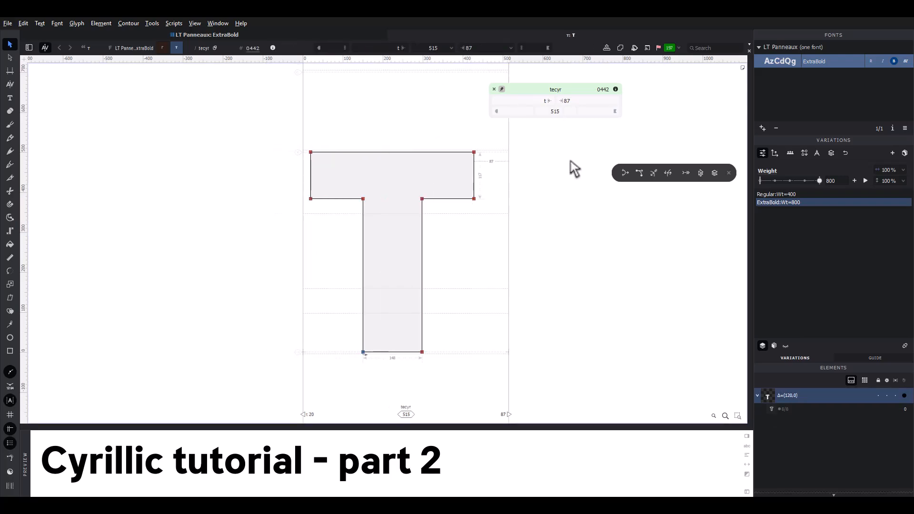
{"action": "left_click", "coordinate": [559, 103]}
{"action": "type", "text": "20"}
{"action": "key", "text": "Return"}
- Switch tecyr to the Regular master and shorten its arm by 90 units to X 287
{"action": "left_click", "coordinate": [166, 48]}
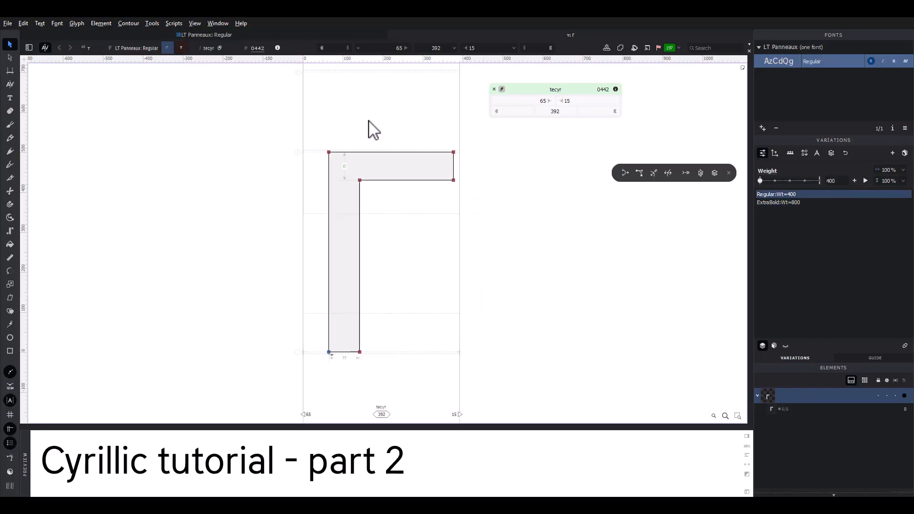
{"action": "left_click_drag", "start_coordinate": [396, 120], "coordinate": [503, 205]}
{"action": "key", "text": "ctrl+Left"}
{"action": "key", "text": "grave"}
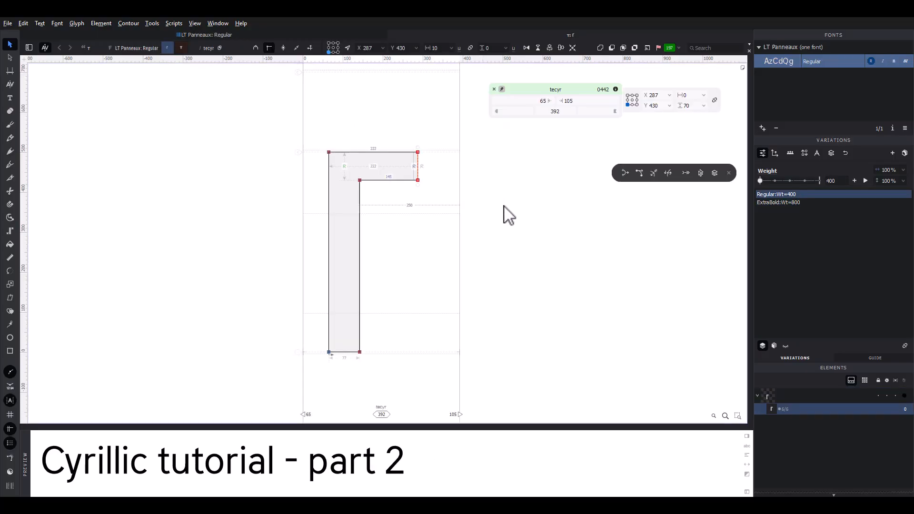
- Duplicate the Regular tecyr contour, mirrored horizontally with the stems aligned, and merge both copies into a T
{"action": "key", "text": "ctrl+a"}
{"action": "key", "text": "ctrl+c"}
{"action": "key", "text": "ctrl+v"}
{"action": "left_click", "coordinate": [526, 48]}
{"action": "left_click_drag", "start_coordinate": [417, 357], "coordinate": [360, 355]}
{"action": "left_click", "coordinate": [601, 48]}
{"action": "key", "text": "grave"}
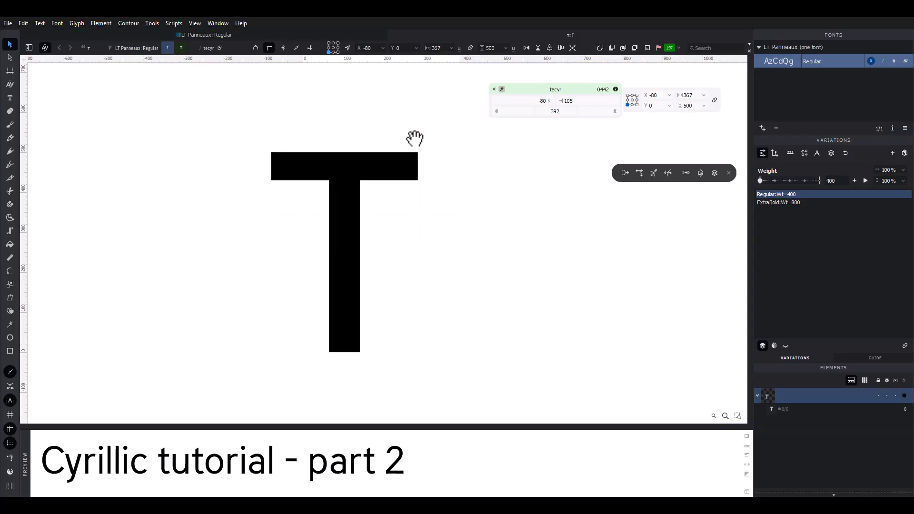
- Shorten both crossbar ends of Regular tecyr by 10 units each and preview the filled glyph
{"action": "left_click_drag", "start_coordinate": [399, 132], "coordinate": [431, 178]}
{"action": "left_click_drag", "start_coordinate": [236, 135], "coordinate": [295, 197]}
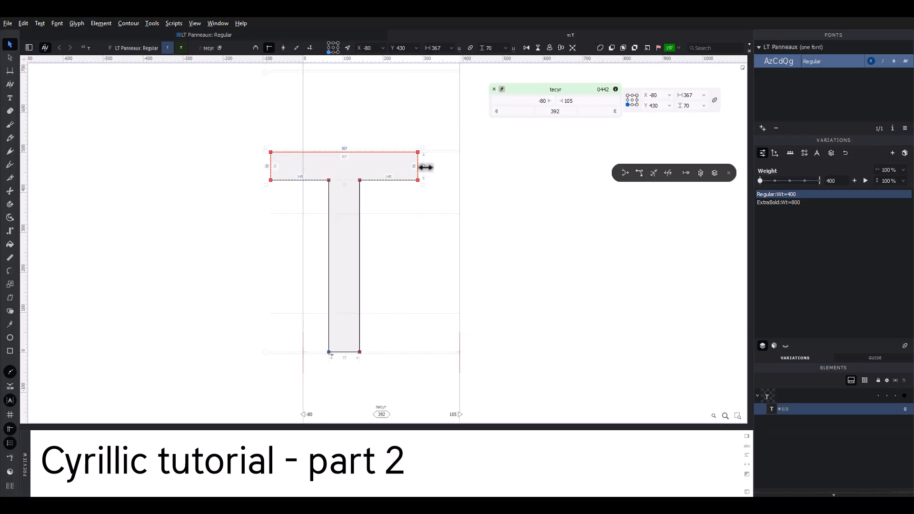
{"action": "left_click_drag", "start_coordinate": [426, 167], "coordinate": [419, 167]}
{"action": "left_click", "coordinate": [438, 192]}
{"action": "key", "text": "space"}
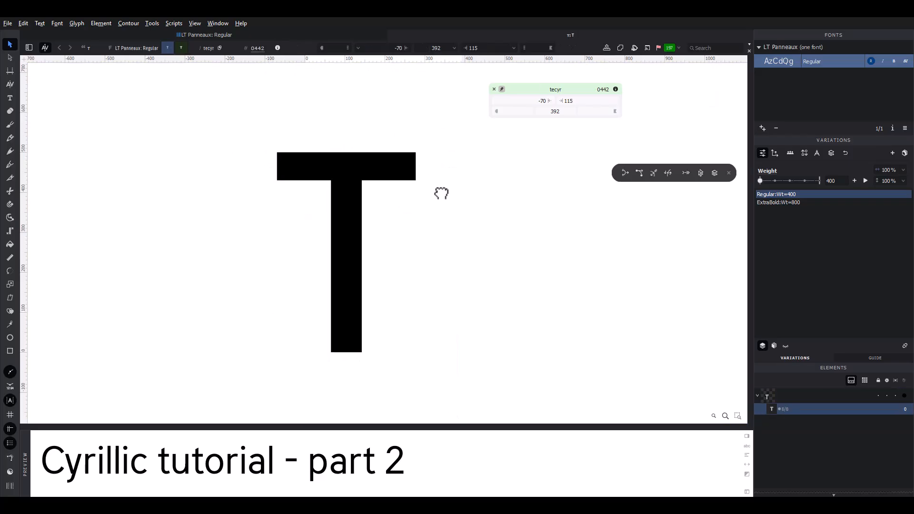
- Set both the left and right sidebearings of Regular tecyr to 30
{"action": "left_click", "coordinate": [530, 100]}
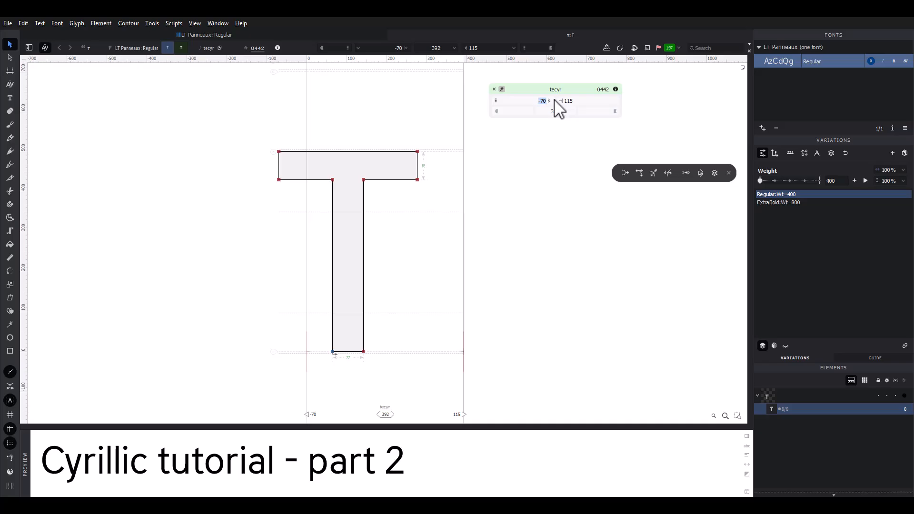
{"action": "type", "text": "30"}
{"action": "key", "text": "Tab"}
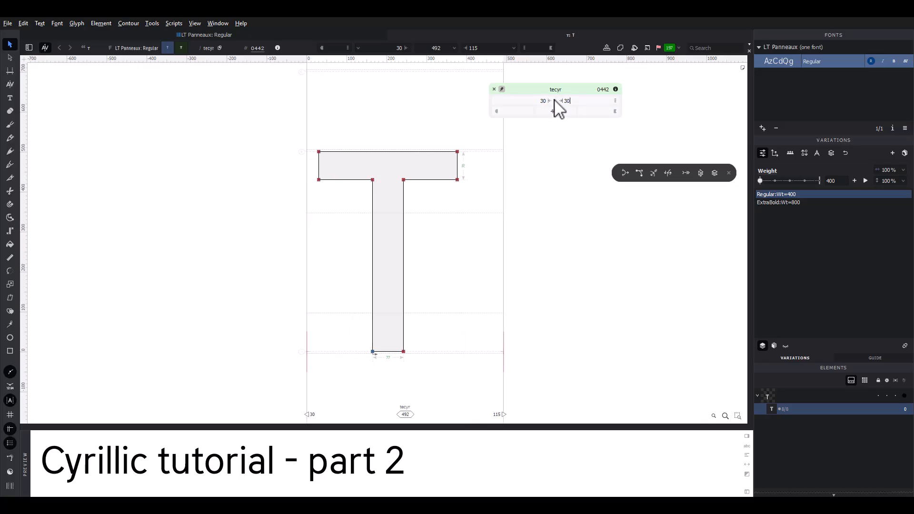
{"action": "type", "text": "30"}
{"action": "key", "text": "Return"}
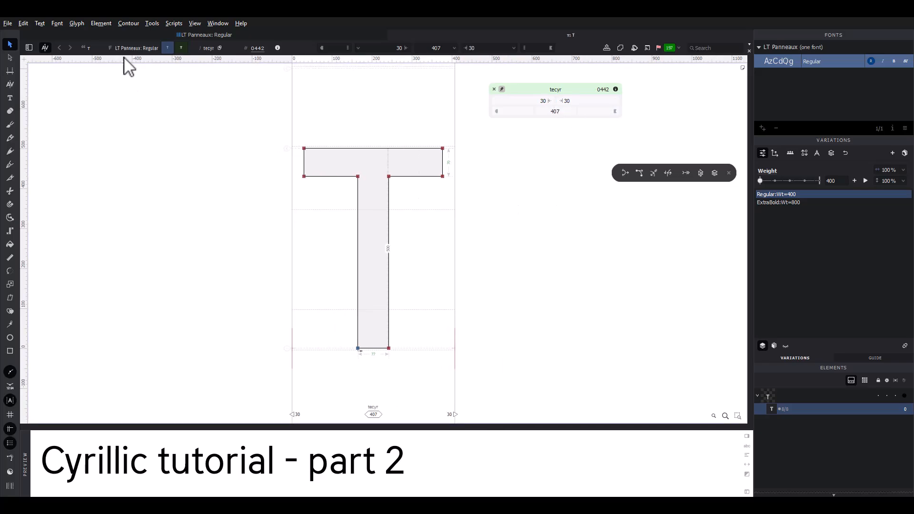
- Compare the tecyr outline between the Regular and ExtraBold masters and check its weight interpolation
{"action": "left_click", "coordinate": [181, 48]}
{"action": "left_click", "coordinate": [168, 48]}
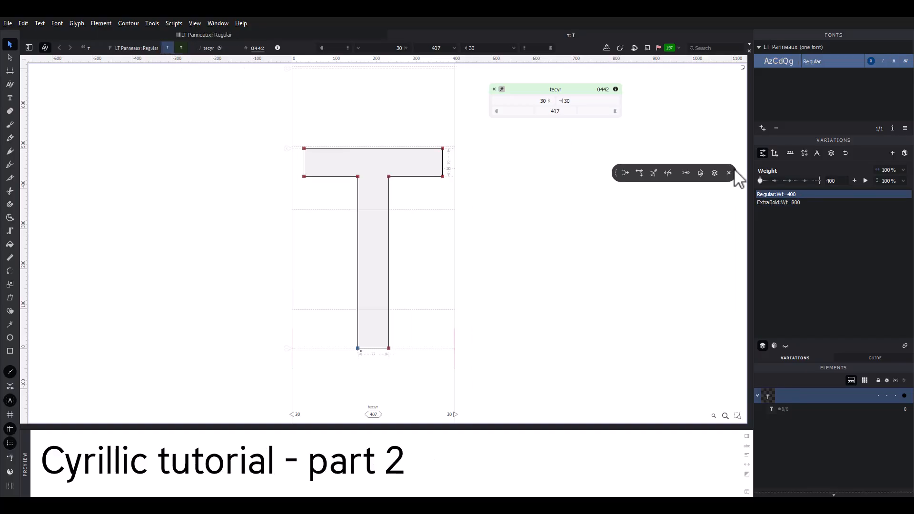
{"action": "left_click_drag", "start_coordinate": [823, 183], "coordinate": [743, 182]}
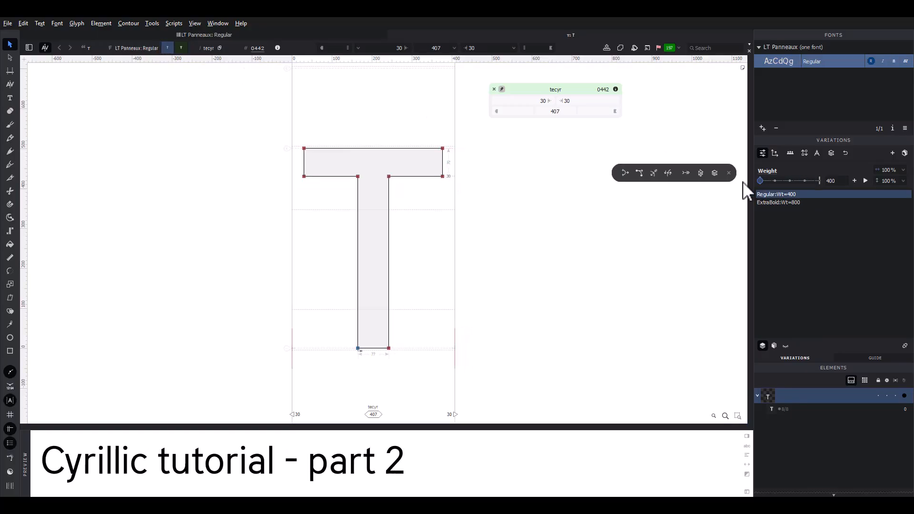
{"action": "left_click", "coordinate": [568, 207]}
{"action": "left_click_drag", "start_coordinate": [569, 208], "coordinate": [548, 216]}
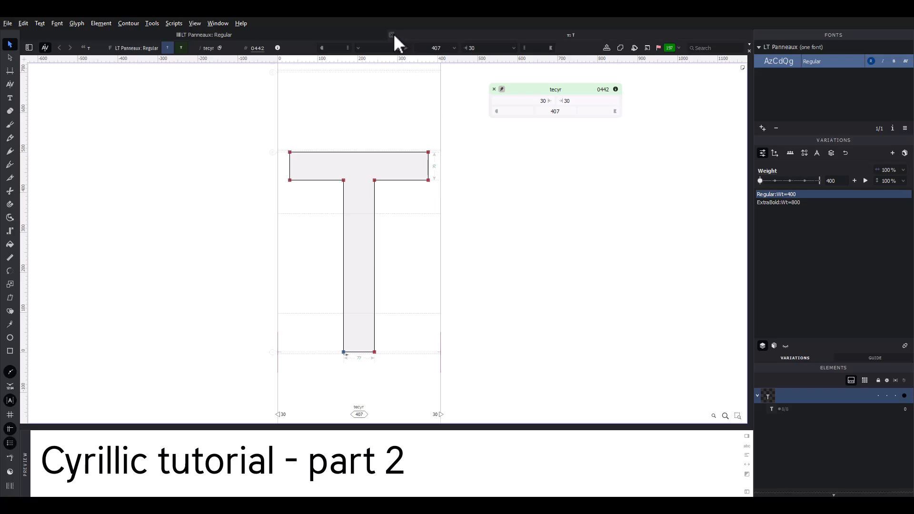
- Reopen tecyr from the font overview and compare it beside the capital T in both masters
{"action": "left_click", "coordinate": [393, 35]}
{"action": "left_click", "coordinate": [222, 176]}
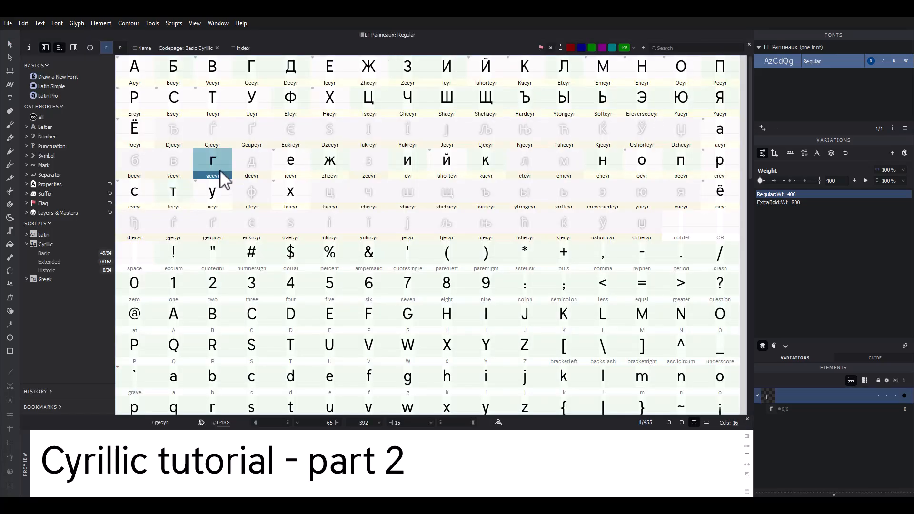
{"action": "double_click", "coordinate": [177, 192]}
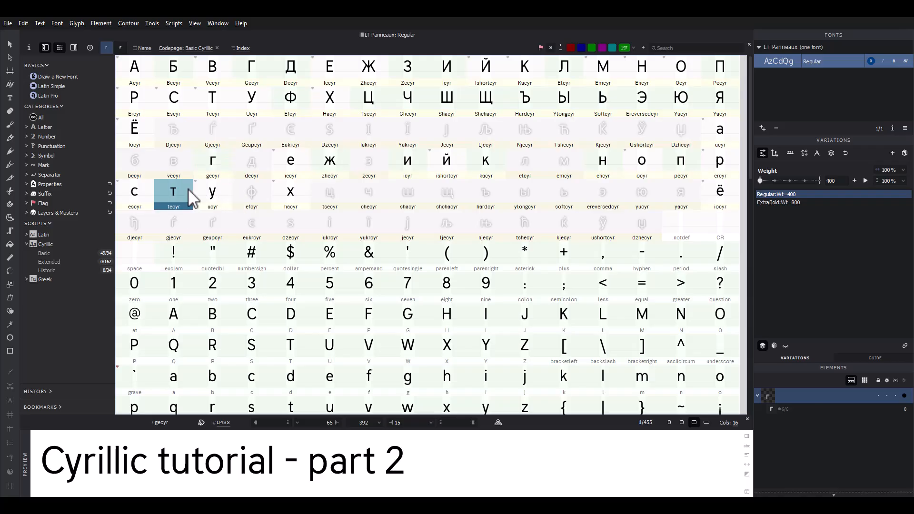
{"action": "left_click", "coordinate": [9, 44]}
{"action": "left_click", "coordinate": [181, 47]}
{"action": "left_click", "coordinate": [167, 48]}
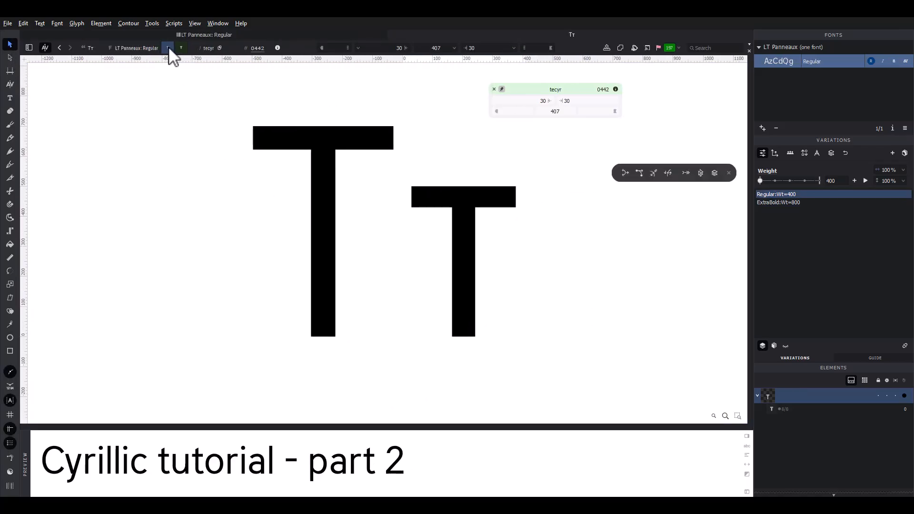
{"action": "left_click", "coordinate": [181, 47]}
- Return to the font overview in ExtraBold, copy the lowercase u into the empty checyr cell and open checyr
{"action": "left_click", "coordinate": [392, 34]}
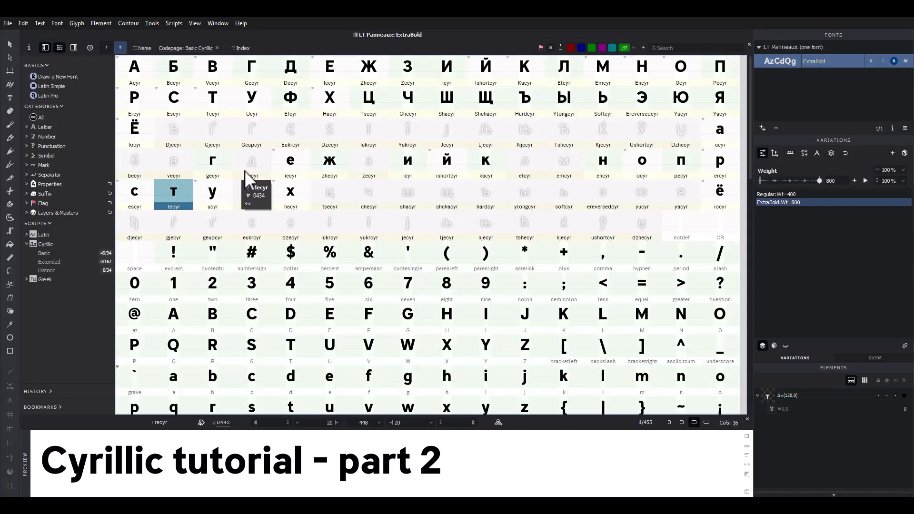
{"action": "left_click", "coordinate": [224, 288]}
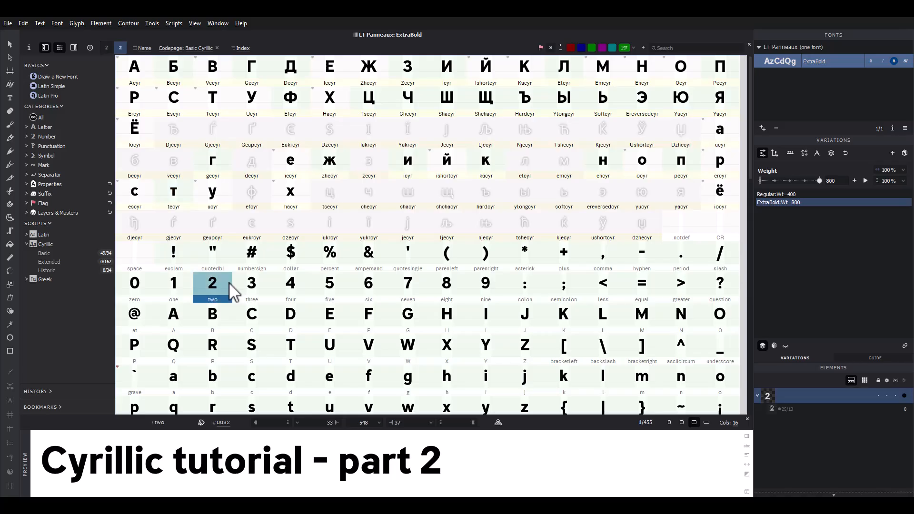
{"action": "scroll", "coordinate": [324, 286], "scroll_direction": "down", "scroll_amount": 2}
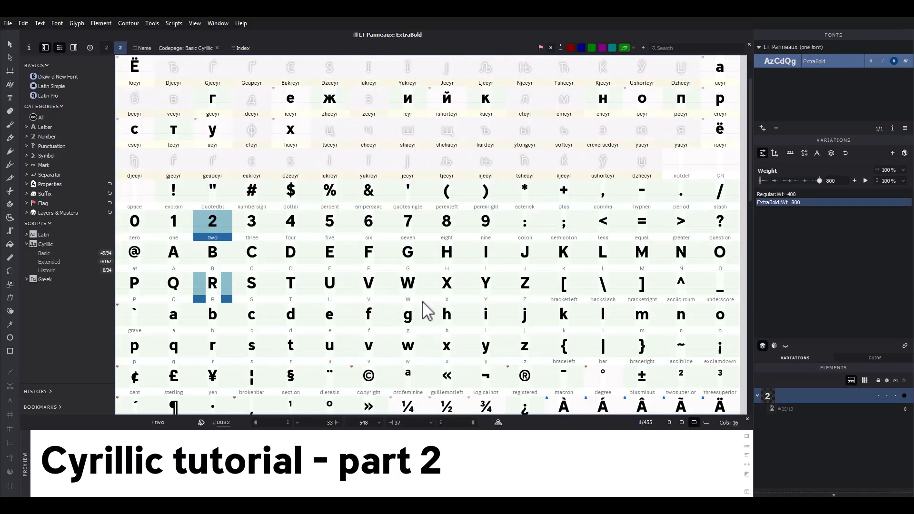
{"action": "left_click", "coordinate": [337, 350]}
{"action": "scroll", "coordinate": [386, 249], "scroll_direction": "up", "scroll_amount": 2}
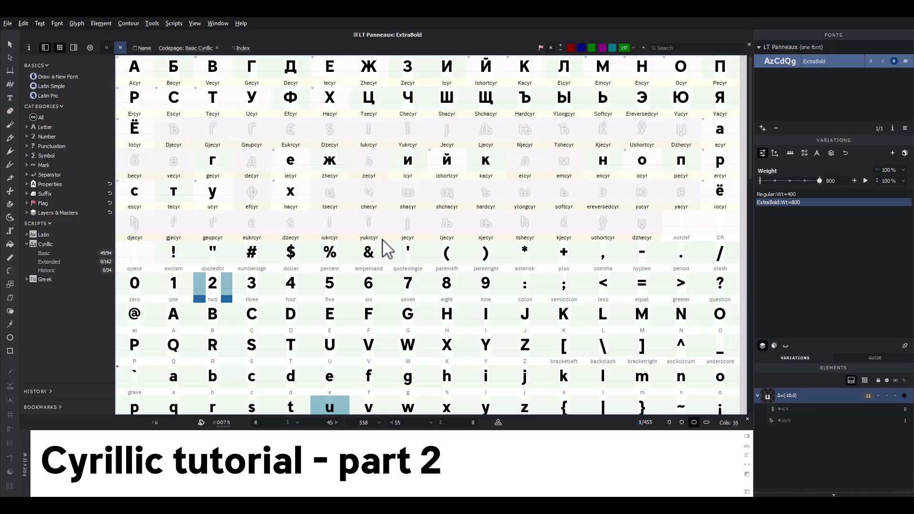
{"action": "left_click", "coordinate": [375, 201]}
{"action": "key", "text": "ctrl+v"}
{"action": "double_click", "coordinate": [375, 199]}
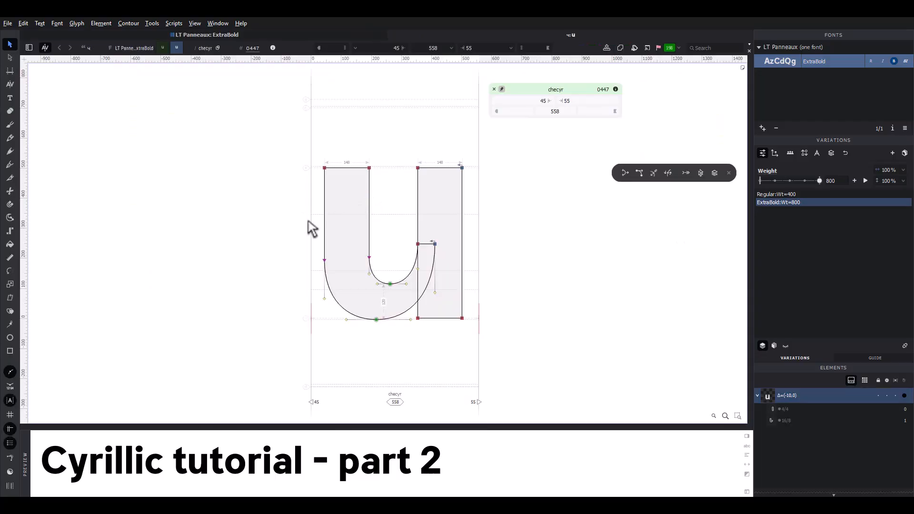
- Raise the bowl nodes of ExtraBold checyr by 160 units to Y 155, leaving the right stem in place
{"action": "left_click_drag", "start_coordinate": [267, 225], "coordinate": [428, 332]}
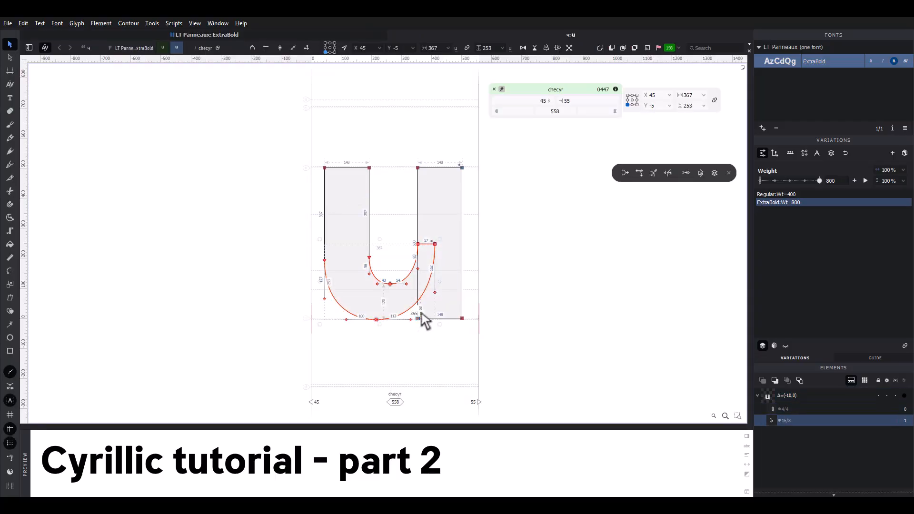
{"action": "key", "text": "grave"}
{"action": "key", "text": "shift+Up"}
{"action": "key", "text": "shift+Up"}
{"action": "key", "text": "shift+Up"}
{"action": "key", "text": "shift+Up"}
{"action": "key", "text": "shift+Up"}
{"action": "key", "text": "shift+Up"}
{"action": "key", "text": "shift+Up"}
{"action": "key", "text": "shift+Up"}
{"action": "key", "text": "shift+Up"}
{"action": "key", "text": "shift+Up"}
{"action": "key", "text": "shift+Up"}
{"action": "key", "text": "shift+Up"}
{"action": "key", "text": "shift+Up"}
{"action": "key", "text": "shift+Up"}
{"action": "key", "text": "shift+Up"}
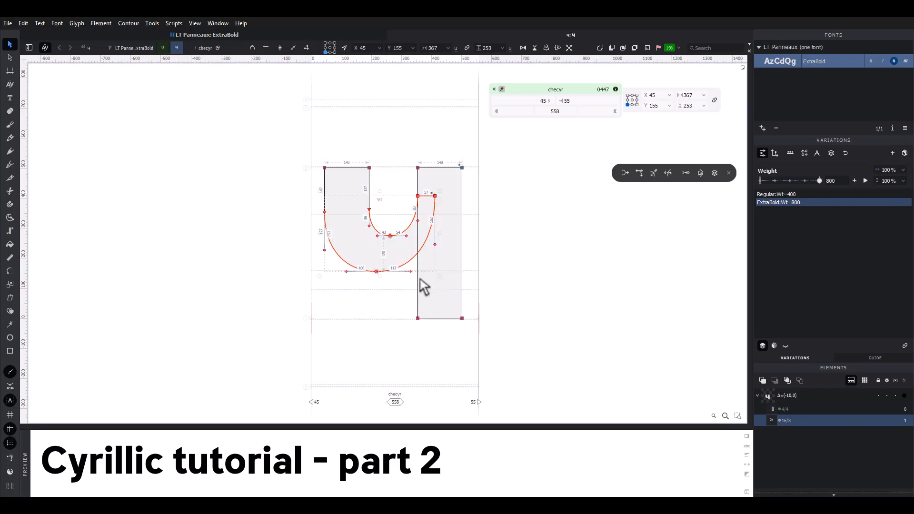
- Move the right stem of ExtraBold checyr 20 units left to X 335 while previewing the fill
{"action": "left_click", "coordinate": [418, 281]}
{"action": "key", "text": "grave"}
{"action": "key", "text": "shift+Left"}
{"action": "key", "text": "shift+Left"}
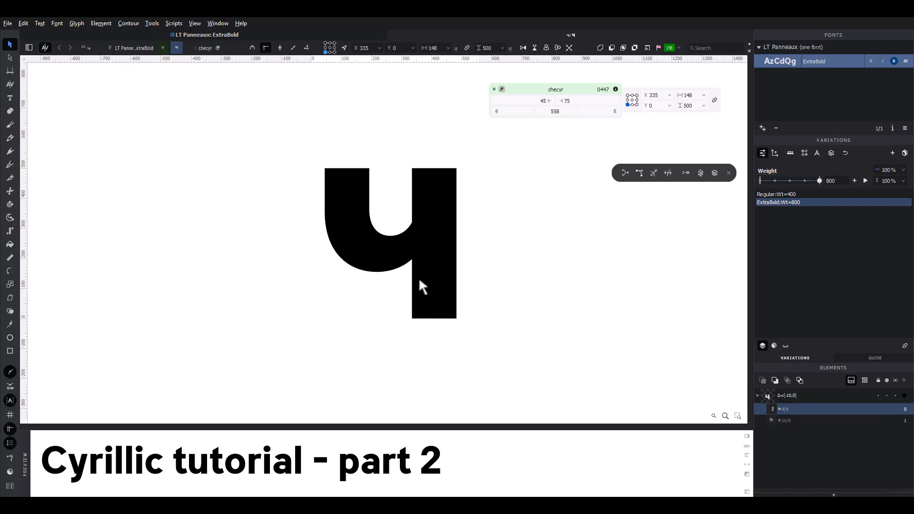
- Move the bowl's inner end node inside the right stem of ExtraBold checyr 20 units right to X 375
{"action": "scroll", "coordinate": [419, 280], "scroll_direction": "up", "scroll_amount": 1}
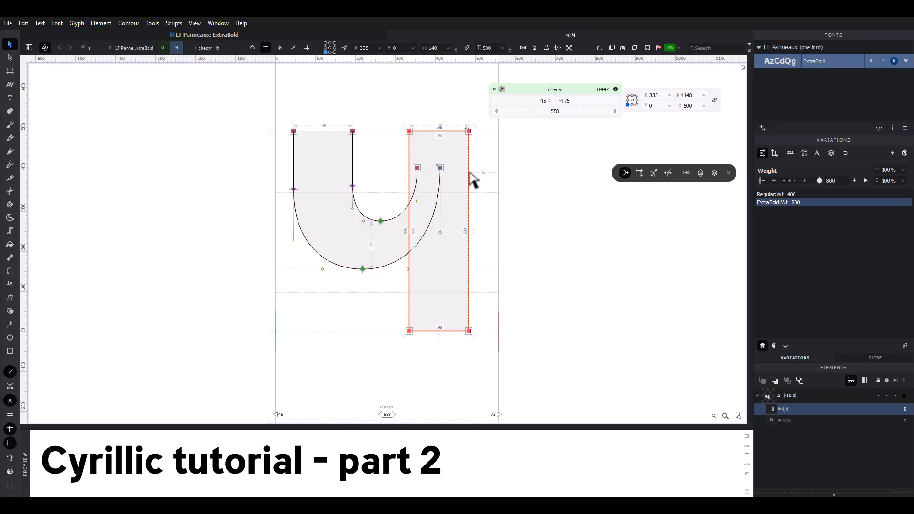
{"action": "left_click", "coordinate": [417, 168]}
{"action": "key", "text": "grave"}
{"action": "key", "text": "shift+Right"}
{"action": "key", "text": "shift+Right"}
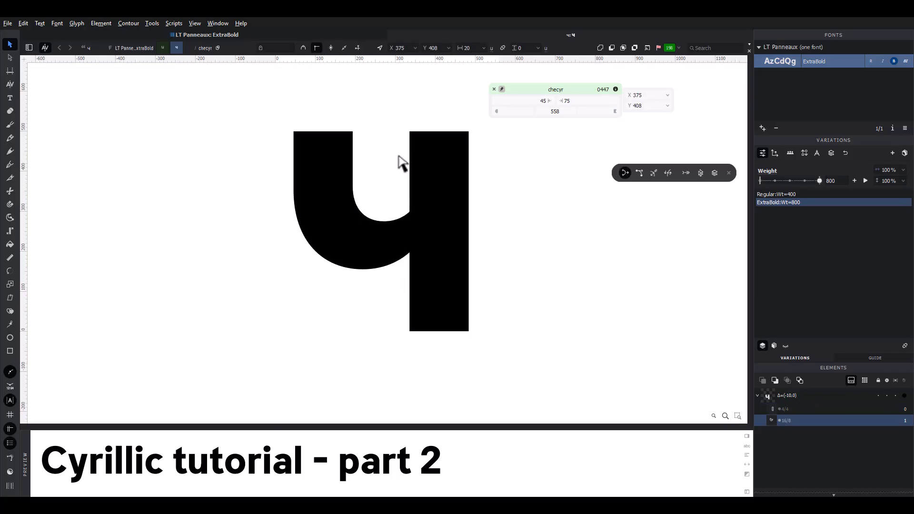
{"action": "key", "text": "grave"}
{"action": "key", "text": "space"}
- Link the right sidebearing of ExtraBold checyr to u
{"action": "left_click_drag", "start_coordinate": [388, 166], "coordinate": [372, 176]}
{"action": "left_click_drag", "start_coordinate": [571, 102], "coordinate": [559, 101]}
{"action": "type", "text": "u"}
{"action": "key", "text": "Return"}
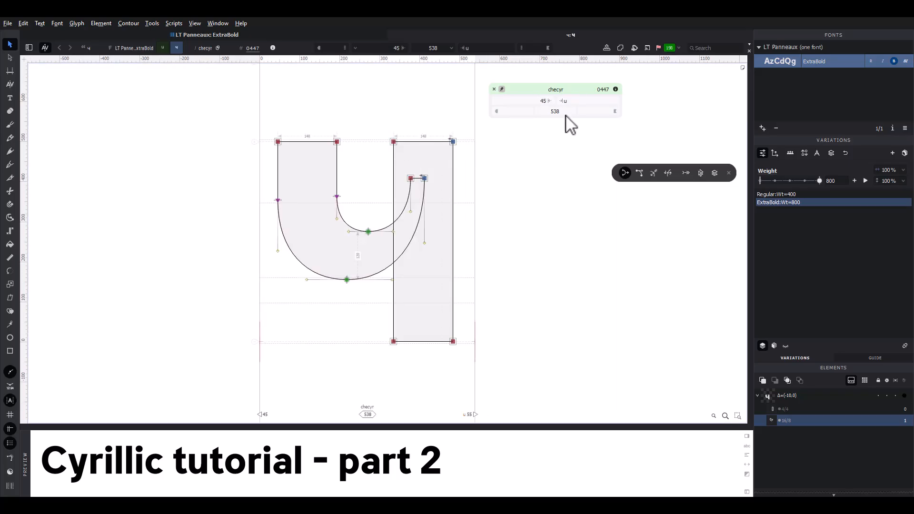
- Switch checyr to the Regular master and raise only its bowl nodes to Y 156, keeping the stem's base on the baseline
{"action": "left_click", "coordinate": [163, 48]}
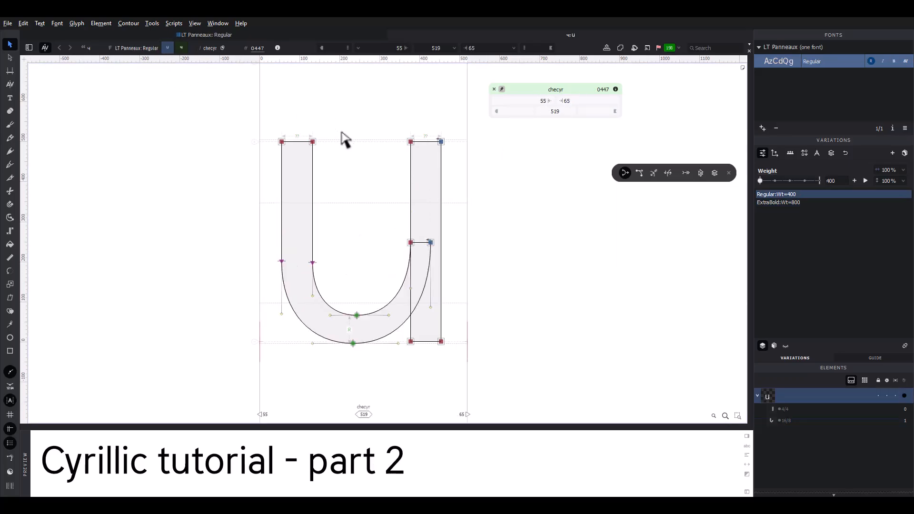
{"action": "left_click_drag", "start_coordinate": [210, 220], "coordinate": [433, 310]}
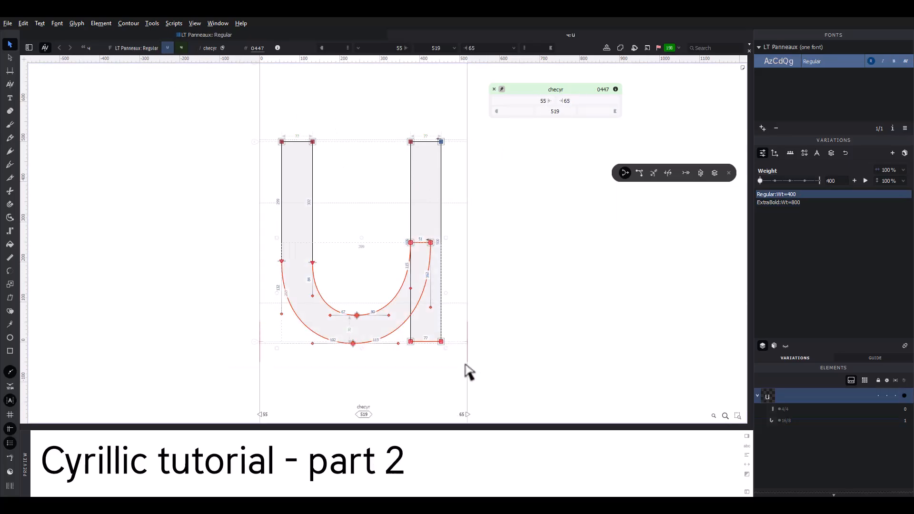
{"action": "left_click", "coordinate": [411, 342], "text": "shift"}
{"action": "left_click_drag", "start_coordinate": [356, 316], "coordinate": [357, 287]}
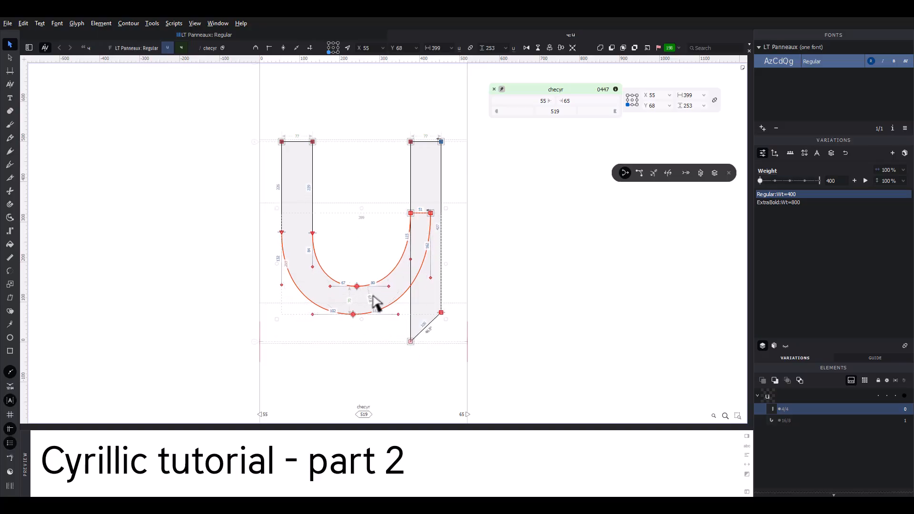
{"action": "key", "text": "ctrl+z"}
{"action": "left_click", "coordinate": [441, 341], "text": "shift"}
{"action": "left_click_drag", "start_coordinate": [359, 316], "coordinate": [358, 252]}
{"action": "key", "text": "space"}
{"action": "key", "text": "shift+Up"}
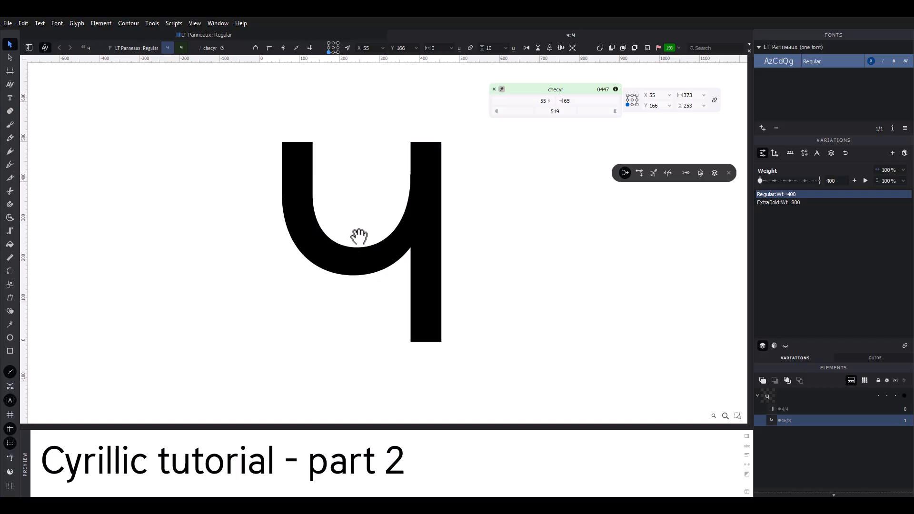
{"action": "key", "text": "shift+Down"}
- Move the bowl's inner end node inside the right stem of Regular checyr right to X 394
{"action": "left_click_drag", "start_coordinate": [374, 158], "coordinate": [419, 192]}
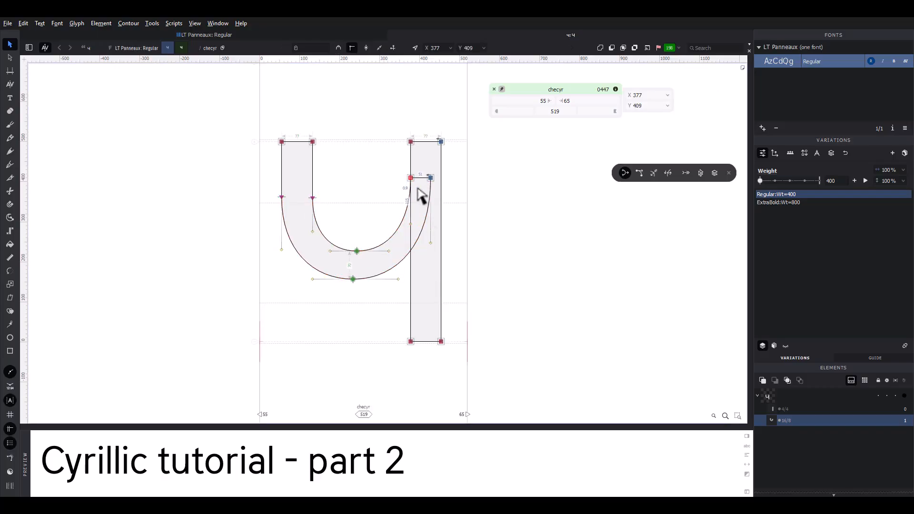
{"action": "key", "text": "space"}
{"action": "left_click", "coordinate": [415, 189]}
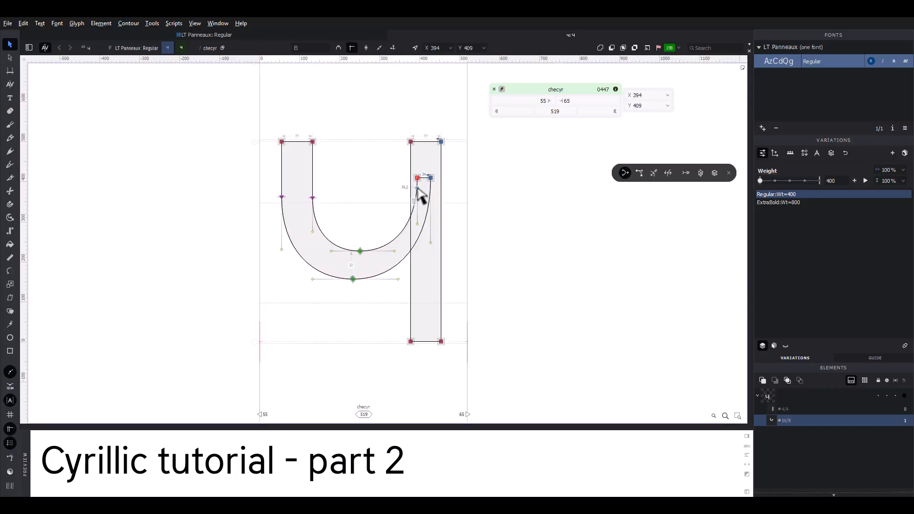
- Move the right stem of Regular checyr 20 units left to X 357 while previewing the fill
{"action": "key", "text": "space"}
{"action": "key", "text": "shift+Left"}
{"action": "key", "text": "shift+Left"}
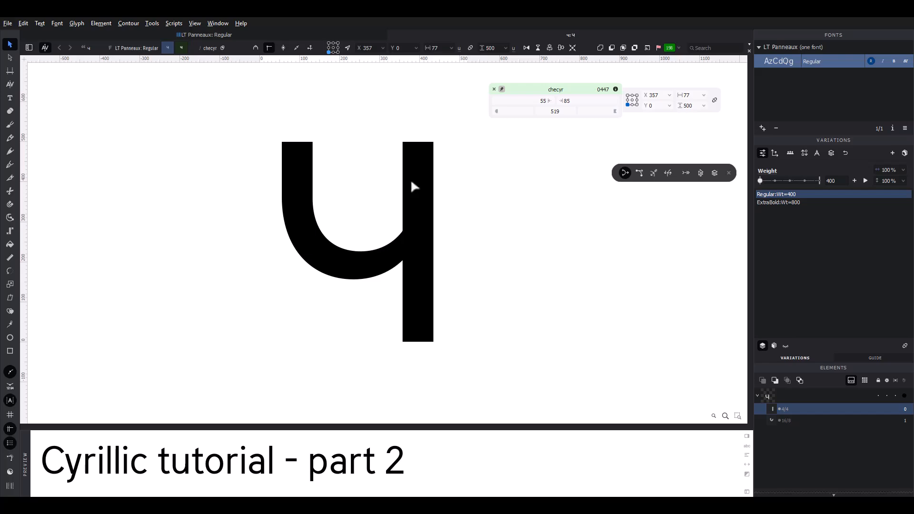
- Move the right stem of Regular checyr to X 360 and link its right sidebearing to u
{"action": "key", "text": "Right"}
{"action": "key", "text": "Right"}
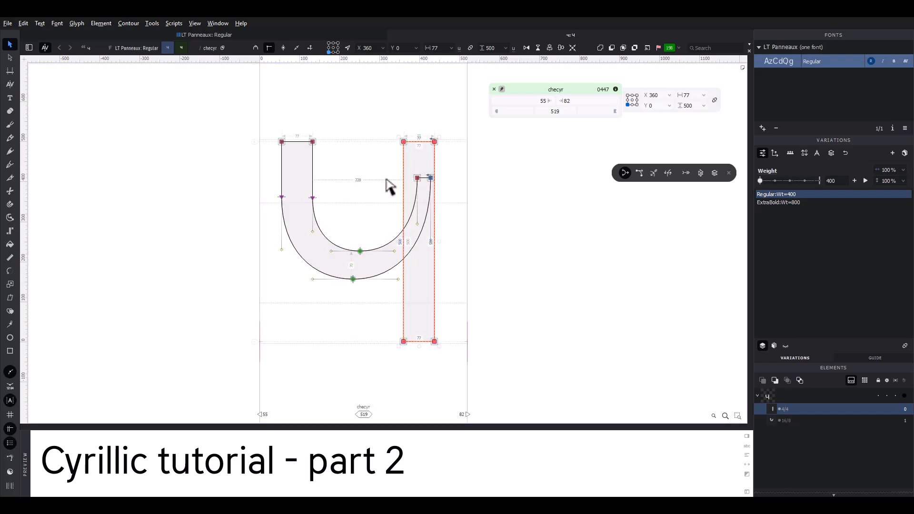
{"action": "left_click", "coordinate": [387, 181]}
{"action": "left_click_drag", "start_coordinate": [582, 104], "coordinate": [542, 103]}
{"action": "key", "text": "Return"}
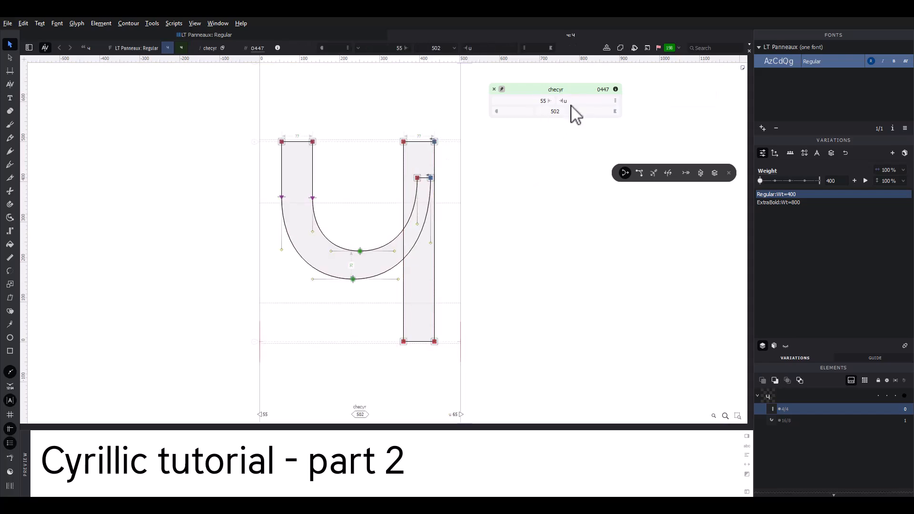
{"action": "left_click", "coordinate": [542, 160]}
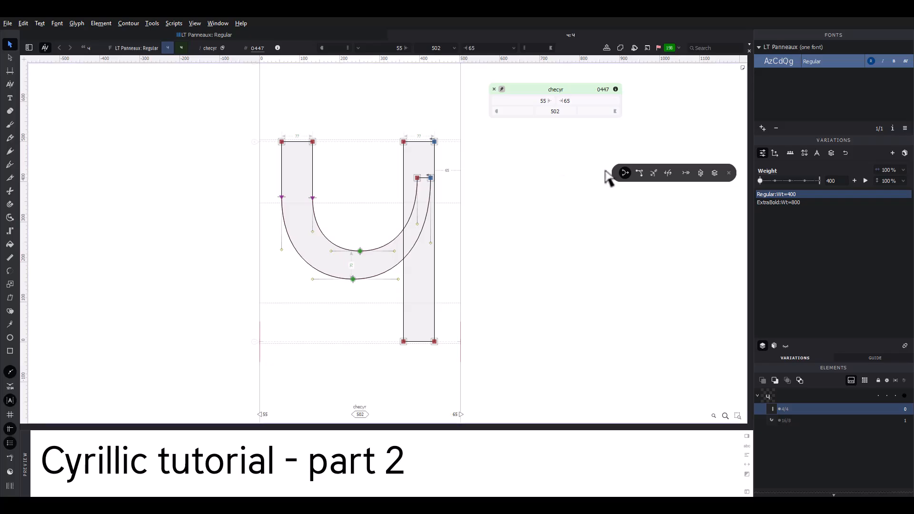
- Lower the bowl's two left-side nodes on Regular checyr to Y 349 and raise its bottom outer node to Y 158
{"action": "left_click", "coordinate": [638, 174]}
{"action": "left_click_drag", "start_coordinate": [356, 174], "coordinate": [236, 215]}
{"action": "key", "text": "grave"}
{"action": "key", "text": "shift+Down"}
{"action": "key", "text": "shift+Down"}
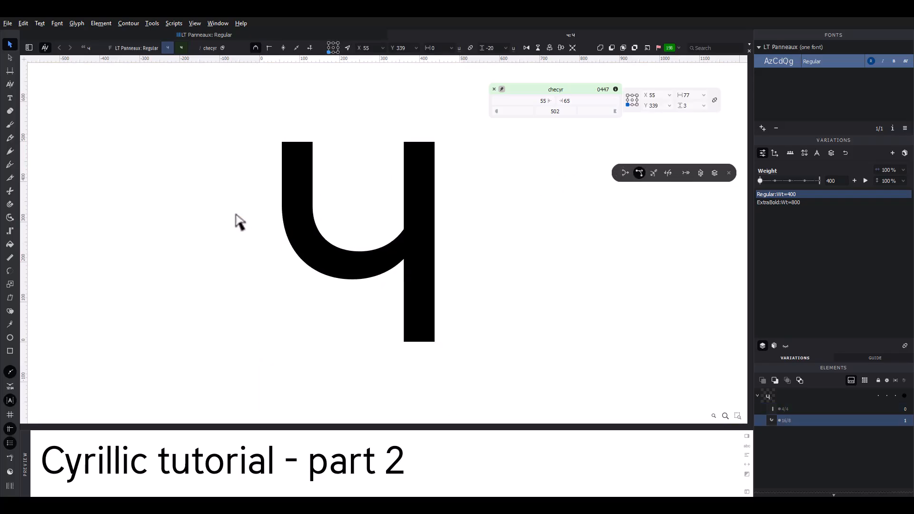
{"action": "key", "text": "grave"}
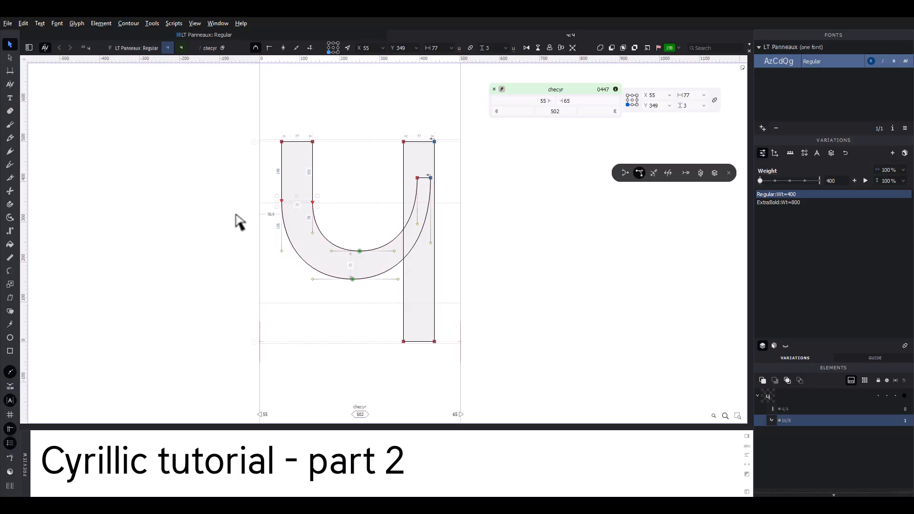
{"action": "key", "text": "grave"}
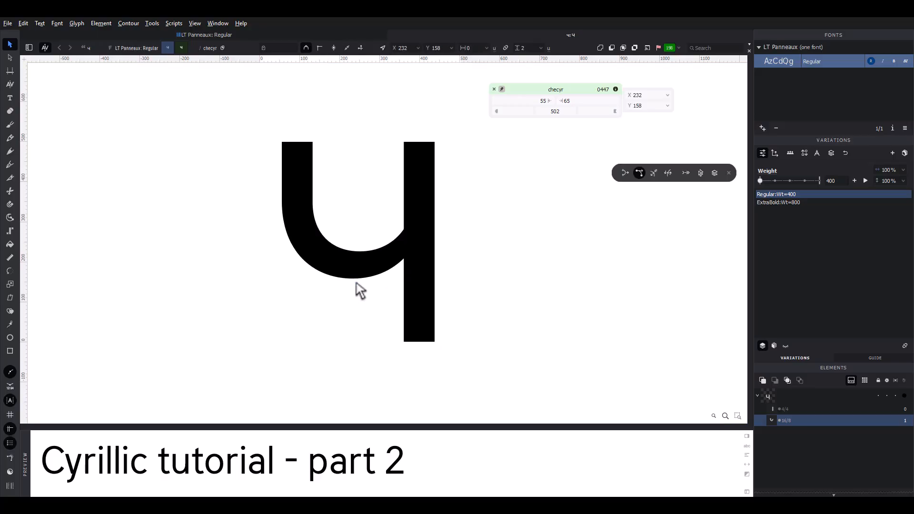
{"action": "key", "text": "grave"}
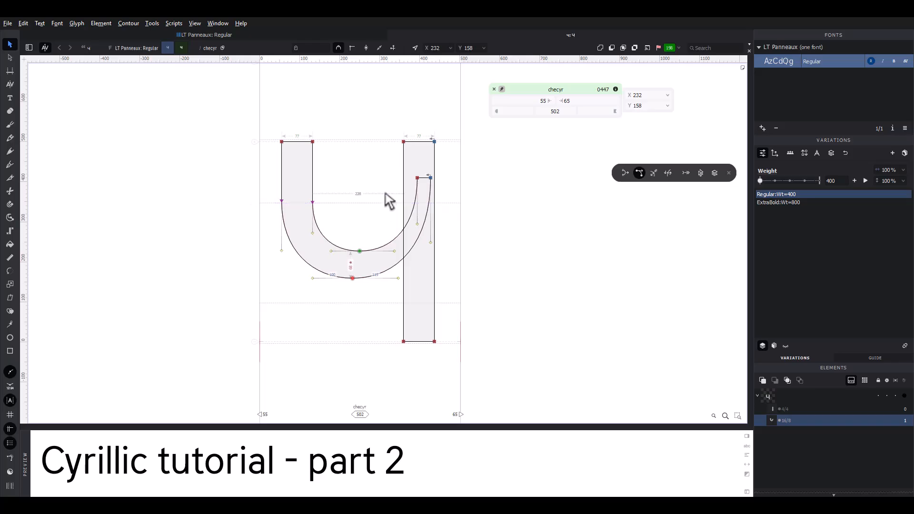
- Move the bowl's inner end node inside the right stem of Regular checyr left to X 389 and preview the fill
{"action": "left_click", "coordinate": [423, 172]}
{"action": "key", "text": "grave"}
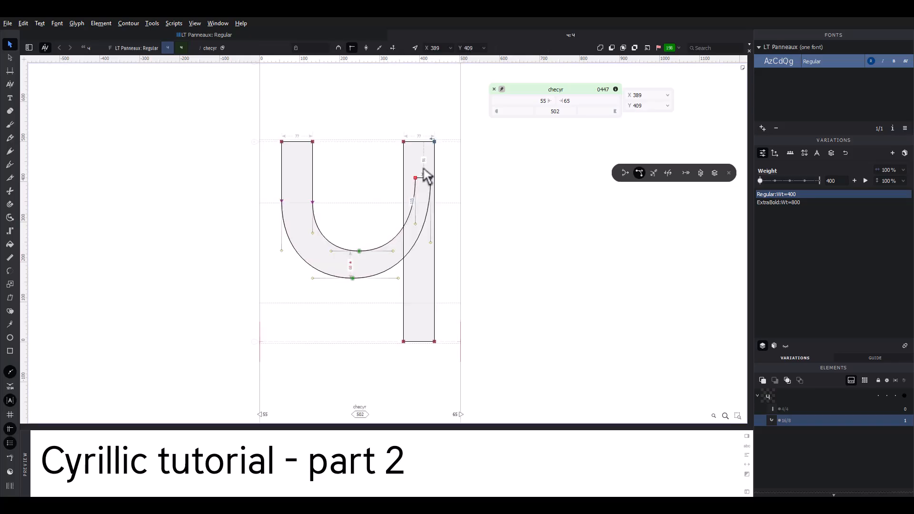
{"action": "key", "text": "grave"}
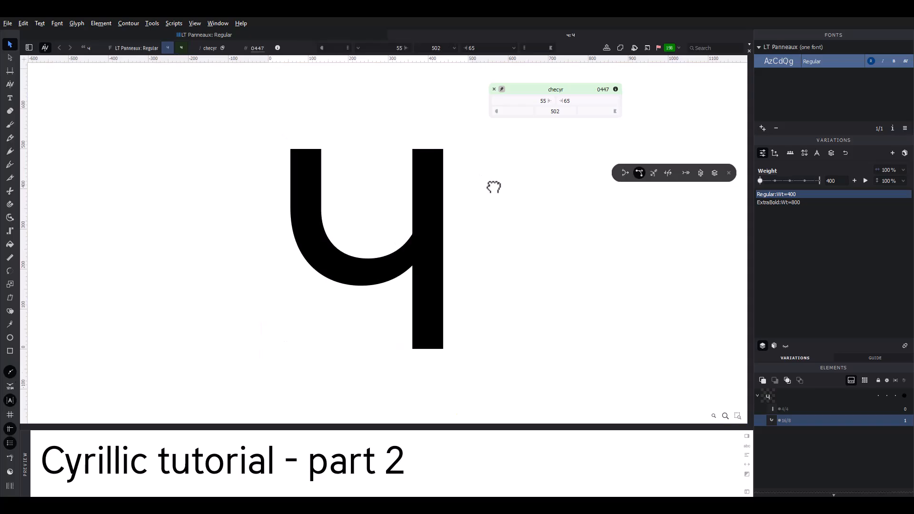
- Return to the font overview, copy icyr (и) into the empty emcyr (м) cell and open emcyr
{"action": "left_click", "coordinate": [389, 36]}
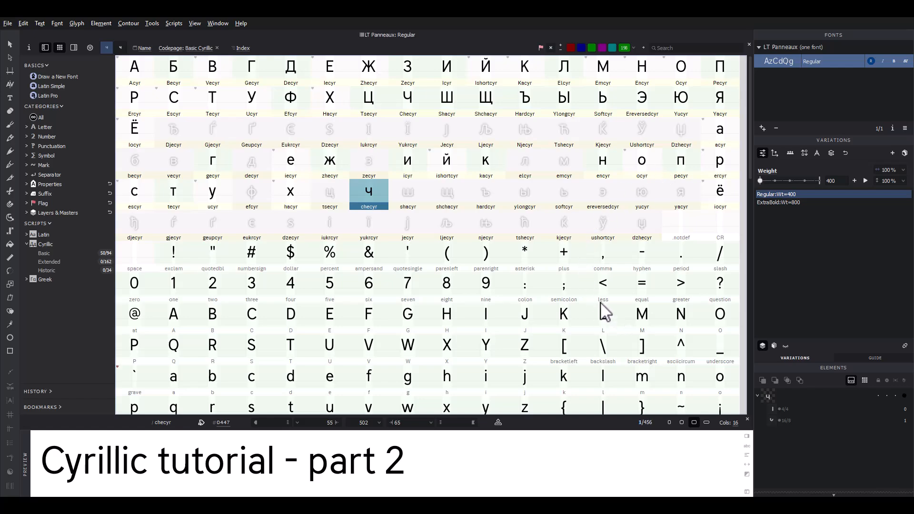
{"action": "left_click", "coordinate": [407, 164]}
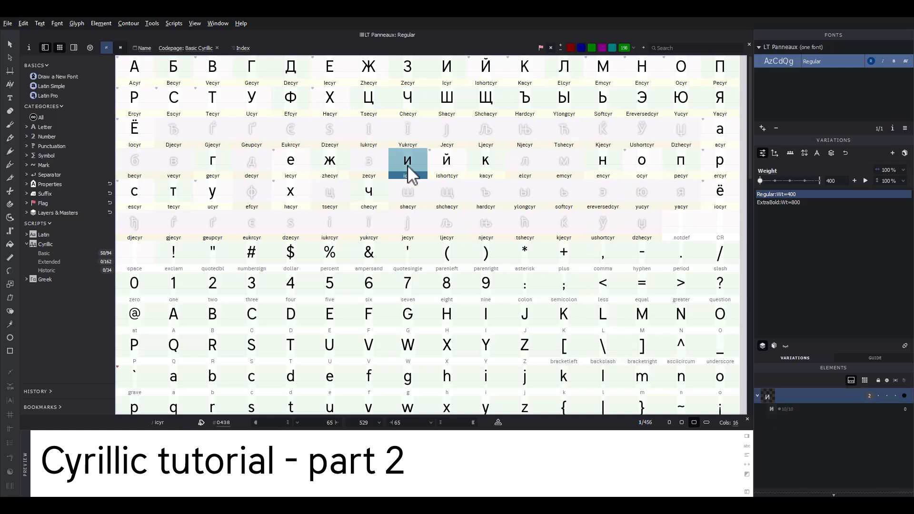
{"action": "left_click", "coordinate": [573, 161]}
{"action": "key", "text": "ctrl+v"}
{"action": "double_click", "coordinate": [573, 161]}
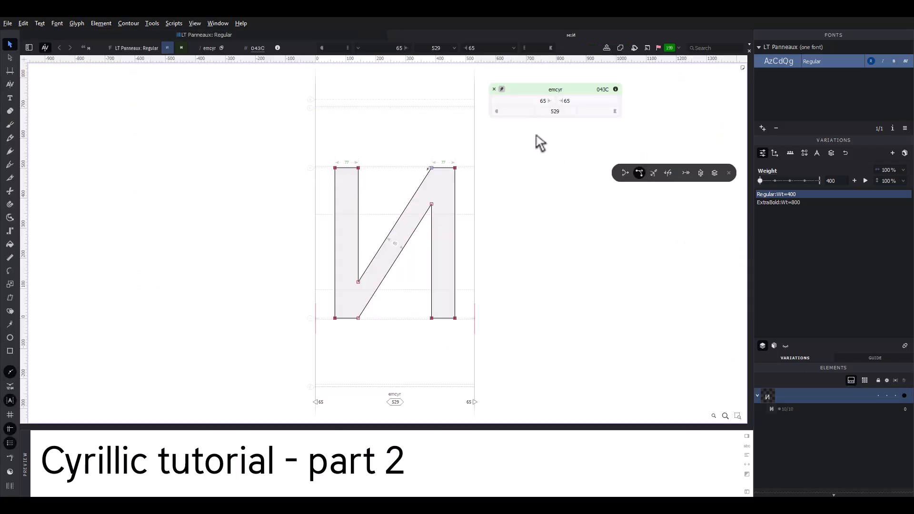
- Flip the pasted и shape horizontally and erase the right stem's nodes, keeping only the left stem and the diagonal
{"action": "key", "text": "ctrl+a"}
{"action": "left_click", "coordinate": [524, 47]}
{"action": "key", "text": "e"}
{"action": "left_click", "coordinate": [429, 169]}
{"action": "left_click", "coordinate": [429, 169]}
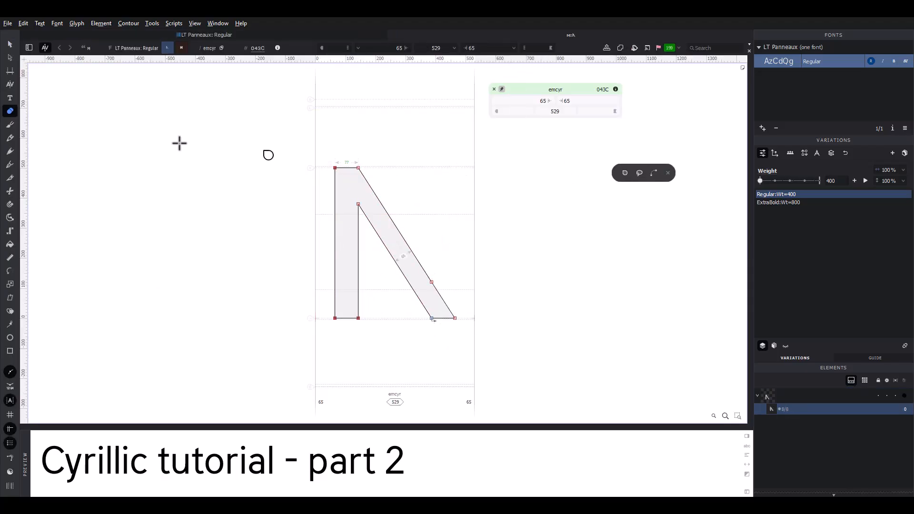
{"action": "left_click", "coordinate": [456, 318]}
{"action": "left_click", "coordinate": [10, 44]}
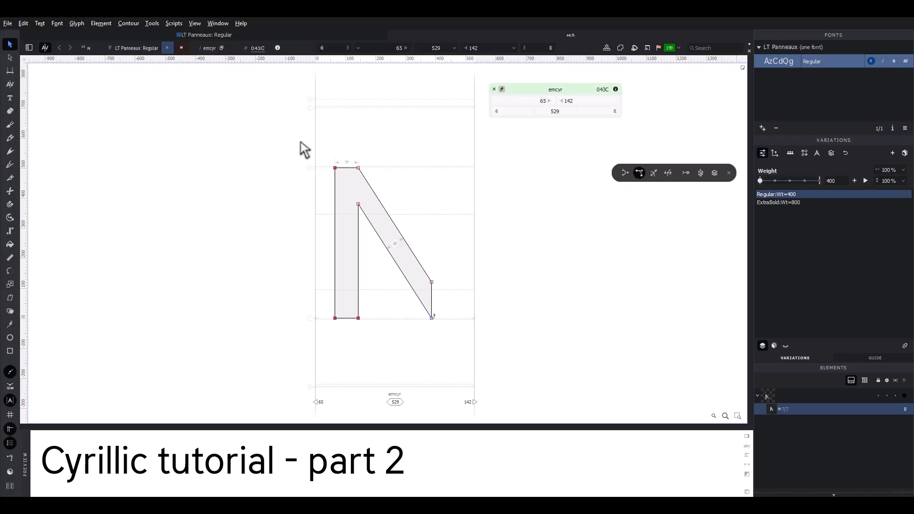
- Narrow the diagonal of Regular emcyr horizontally to about 176 units, keeping its upper end at the left stem
{"action": "left_click_drag", "start_coordinate": [348, 150], "coordinate": [457, 347]}
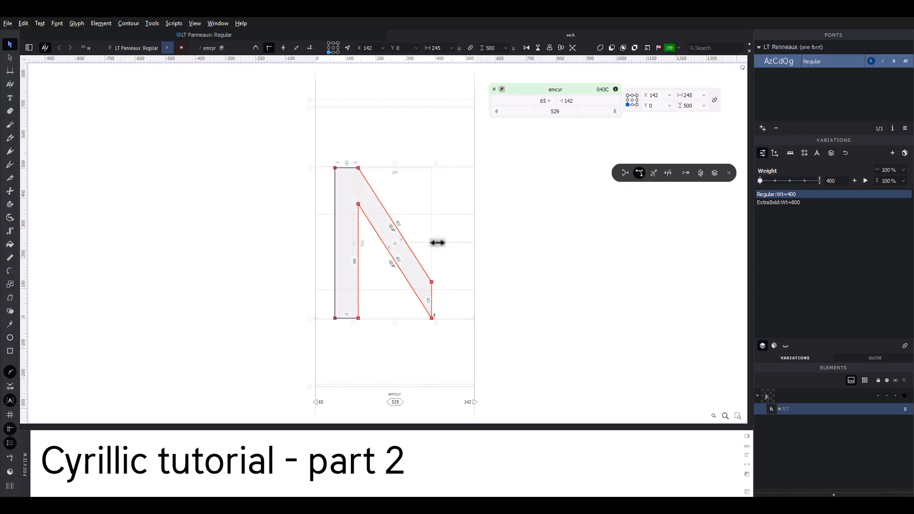
{"action": "left_click_drag", "start_coordinate": [437, 243], "coordinate": [389, 235]}
{"action": "scroll", "coordinate": [400, 235], "scroll_direction": "up", "scroll_amount": 2}
- Thicken the diagonal of Regular emcyr by moving its outer edge right to X 155 while previewing the fill
{"action": "left_click", "coordinate": [374, 229]}
{"action": "key", "text": "shift+Right"}
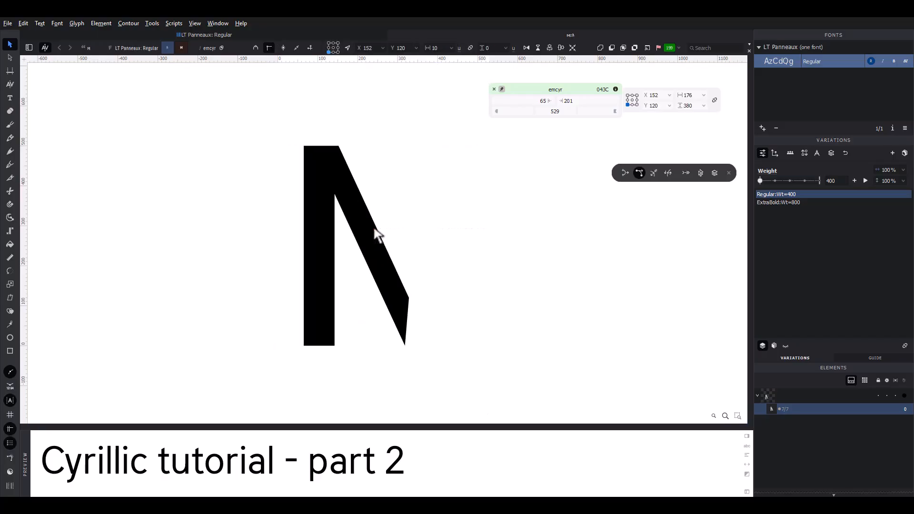
{"action": "key", "text": "Right"}
{"action": "key", "text": "Right"}
{"action": "key", "text": "Right"}
{"action": "key", "text": "Right"}
{"action": "key", "text": "Right"}
{"action": "key", "text": "Right"}
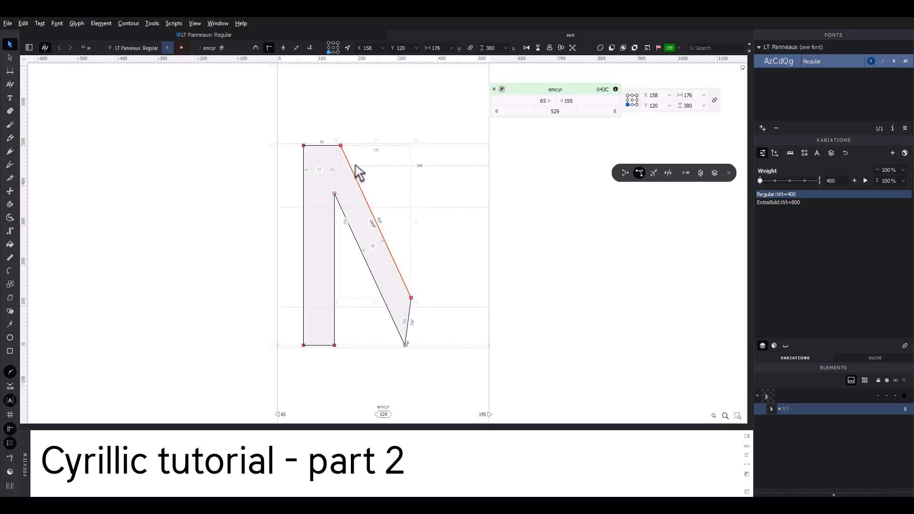
{"action": "key", "text": "shift+Left"}
{"action": "left_click", "coordinate": [335, 194]}
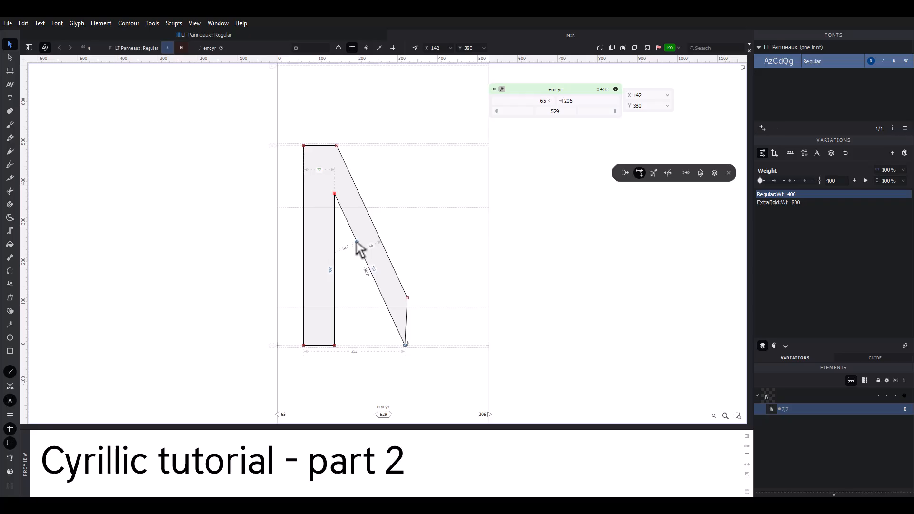
{"action": "left_click", "coordinate": [371, 230]}
{"action": "key", "text": "Right"}
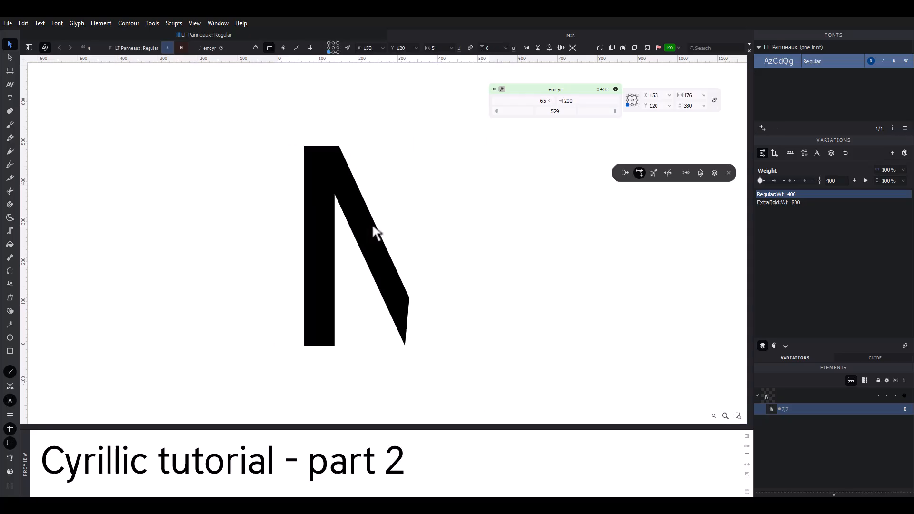
{"action": "key", "text": "Right"}
{"action": "key", "text": "Right"}
- Duplicate the half-M contour, flip the copy horizontally and place it at X 287 so both diagonals meet in the middle
{"action": "key", "text": "ctrl+a"}
{"action": "key", "text": "ctrl+c"}
{"action": "key", "text": "ctrl+v"}
{"action": "left_click", "coordinate": [527, 48]}
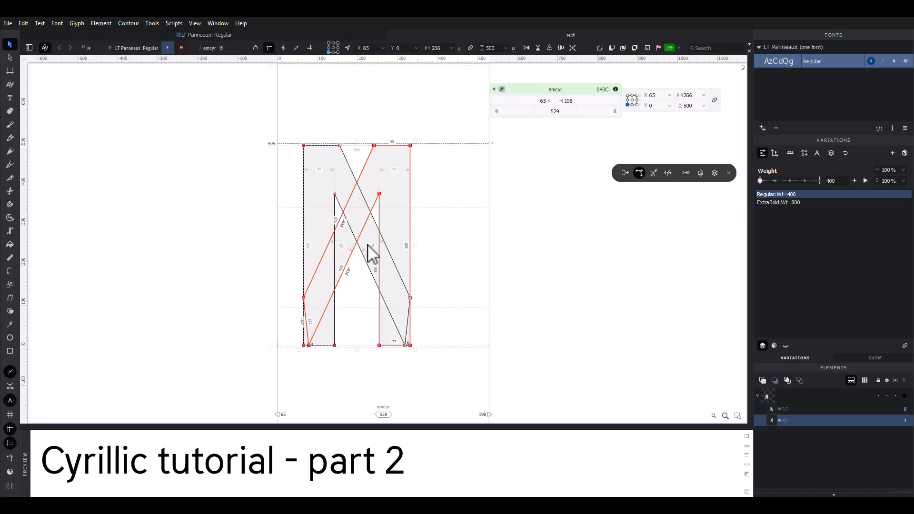
{"action": "left_click_drag", "start_coordinate": [305, 299], "coordinate": [394, 299]}
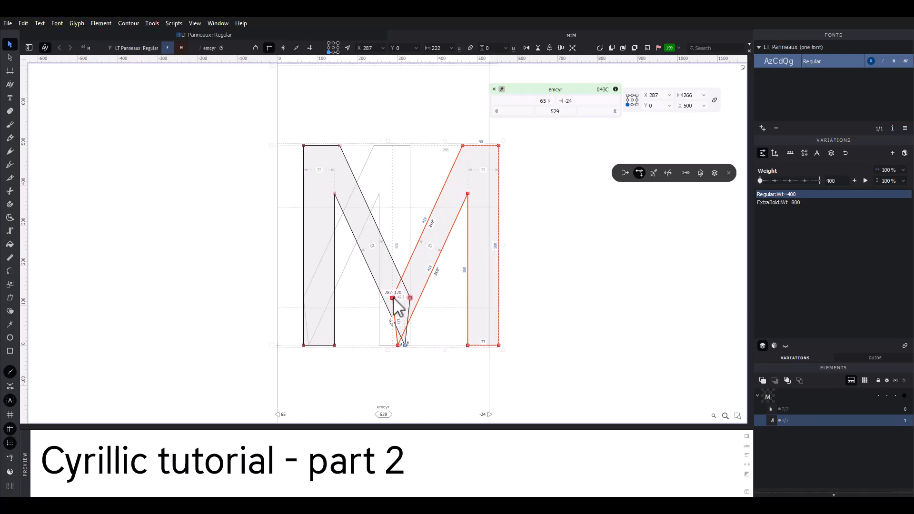
{"action": "key", "text": "grave"}
{"action": "key", "text": "shift+Left"}
{"action": "key", "text": "shift+Left"}
{"action": "key", "text": "shift+Left"}
{"action": "key", "text": "shift+Right"}
{"action": "key", "text": "shift+Right"}
{"action": "key", "text": "shift+Right"}
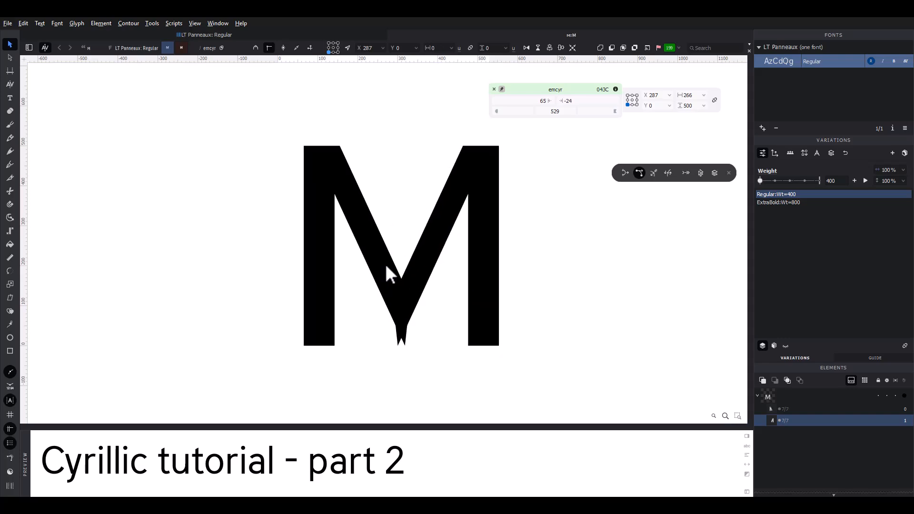
- Merge the two halves of emcyr and erase the stray nodes below the central vertex, leaving one clean point
{"action": "key", "text": "ctrl+a"}
{"action": "left_click", "coordinate": [600, 48]}
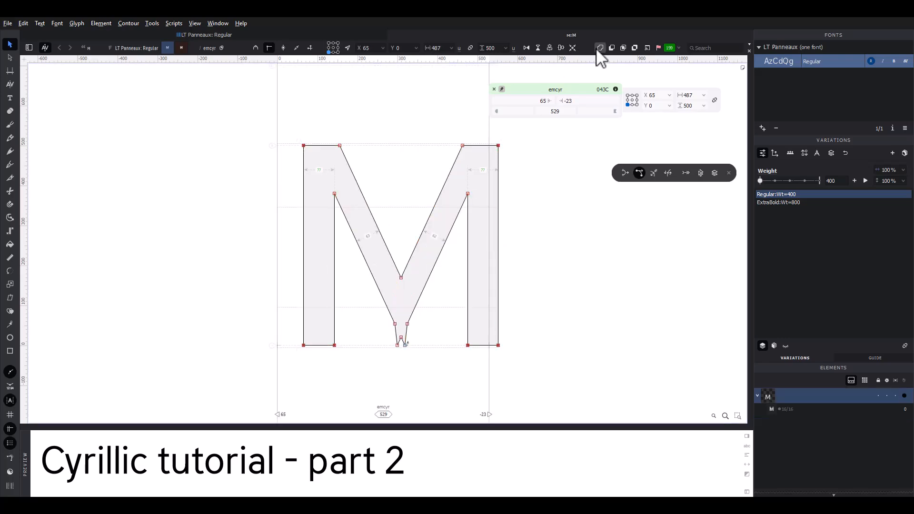
{"action": "key", "text": "e"}
{"action": "left_click_drag", "start_coordinate": [409, 343], "coordinate": [399, 347]}
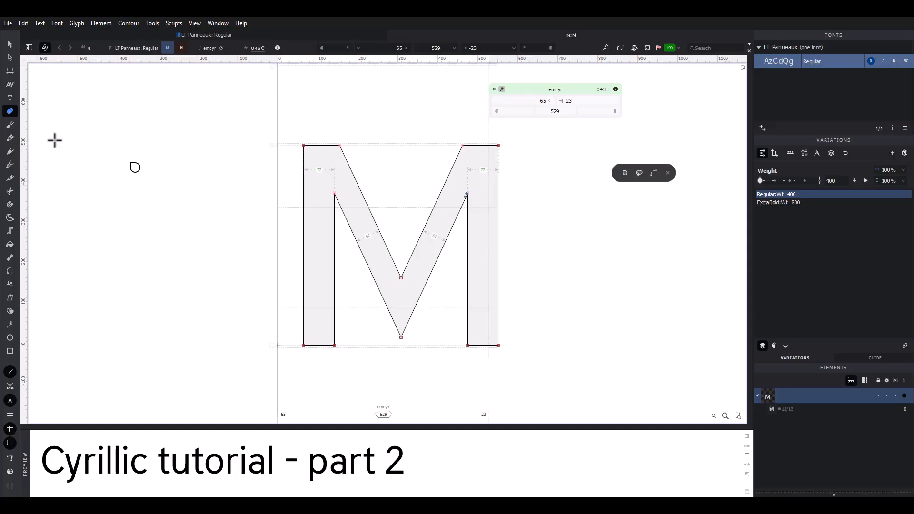
{"action": "left_click", "coordinate": [9, 44]}
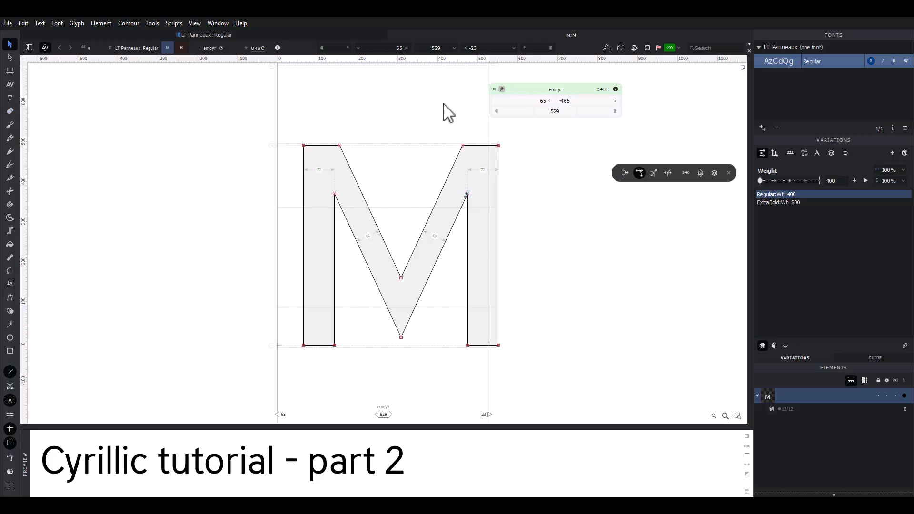
- Set the right sidebearing of Regular emcyr to 65 and insert a capital M before it for comparison
{"action": "key", "text": "Return"}
{"action": "scroll", "coordinate": [440, 104], "scroll_direction": "down", "scroll_amount": 1}
{"action": "key", "text": "space"}
{"action": "left_click_drag", "start_coordinate": [430, 108], "coordinate": [381, 161]}
{"action": "type", "text": "t"}
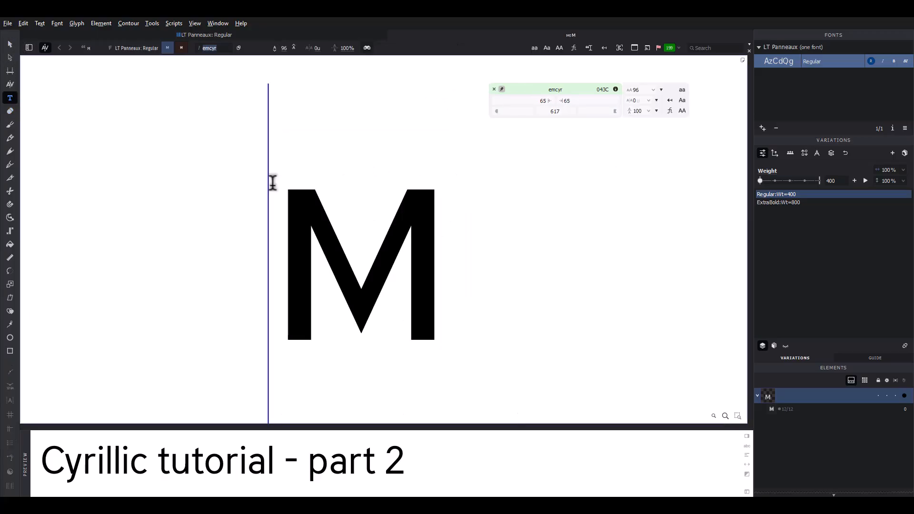
{"action": "type", "text": "M"}
{"action": "left_click", "coordinate": [10, 43]}
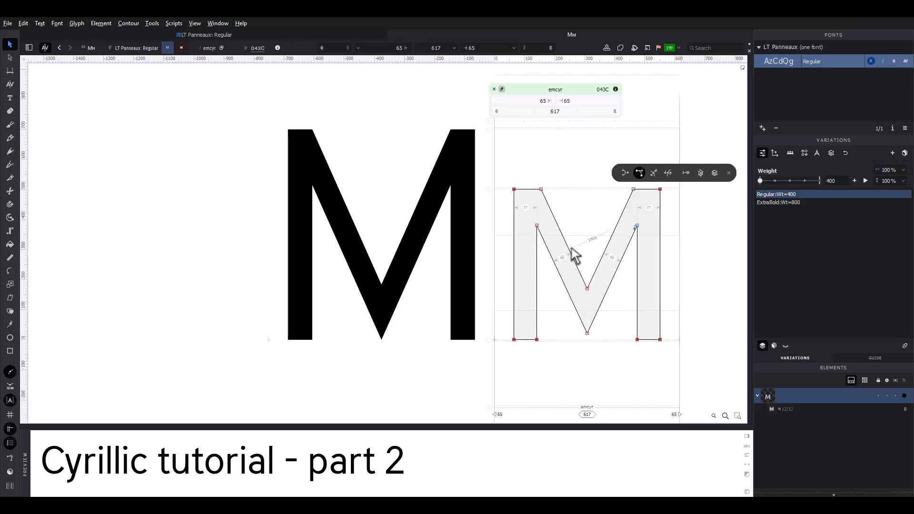
- Spread the upper ends of emcyr's diagonals slightly toward the stems and lower the two inner stem joints to Y 361
{"action": "scroll", "coordinate": [571, 248], "scroll_direction": "up", "scroll_amount": 1}
{"action": "key", "text": "space"}
{"action": "left_click_drag", "start_coordinate": [568, 249], "coordinate": [453, 248]}
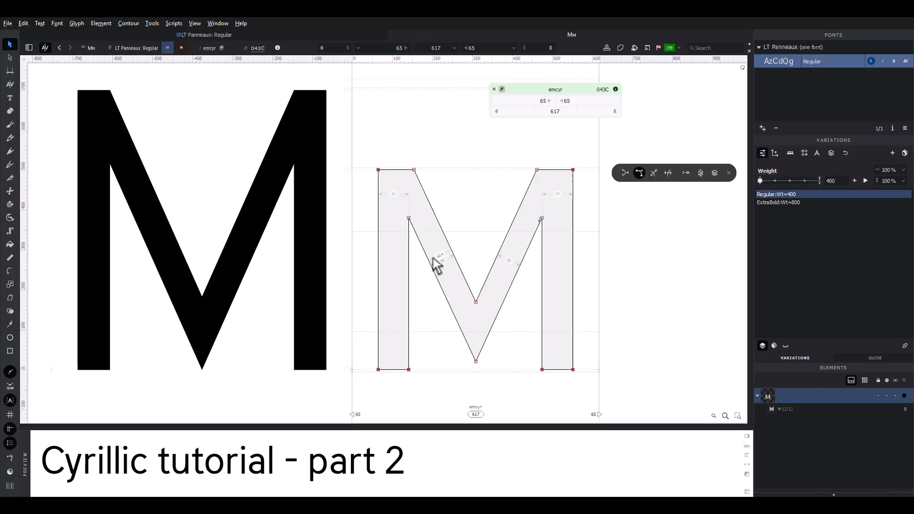
{"action": "left_click_drag", "start_coordinate": [410, 145], "coordinate": [398, 247]}
{"action": "key", "text": "space"}
{"action": "key", "text": "shift+Down"}
{"action": "key", "text": "shift+Down"}
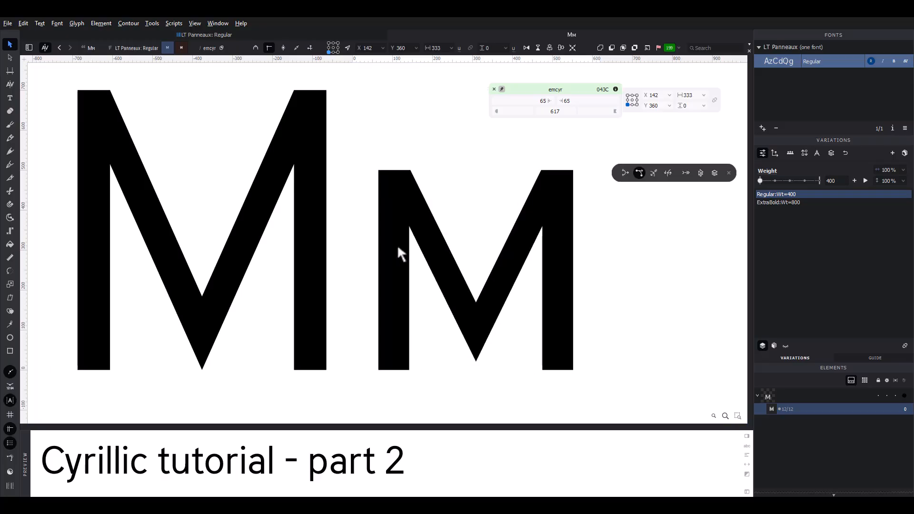
{"action": "key", "text": "Up"}
- Raise the bottom vertex of Regular emcyr to Y 31 and shift both underside diagonal edges together down to Y 22
{"action": "left_click_drag", "start_coordinate": [462, 350], "coordinate": [501, 378]}
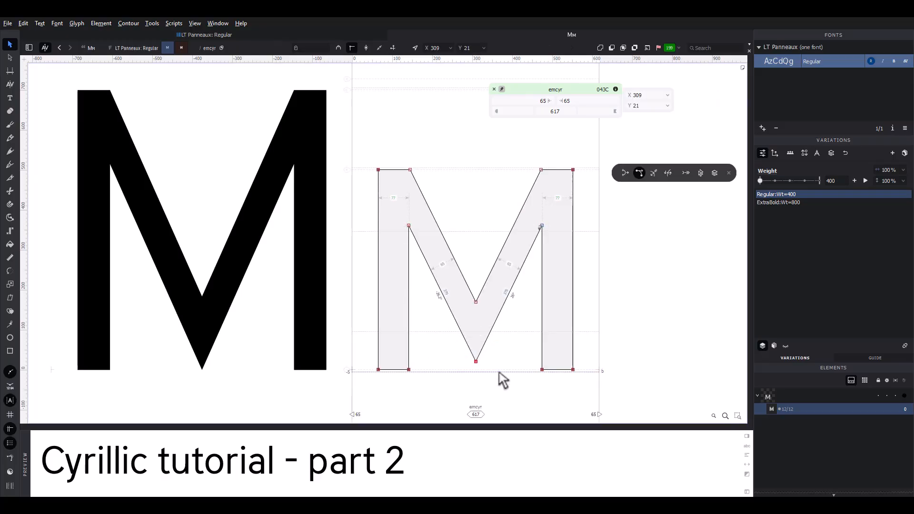
{"action": "key", "text": "space"}
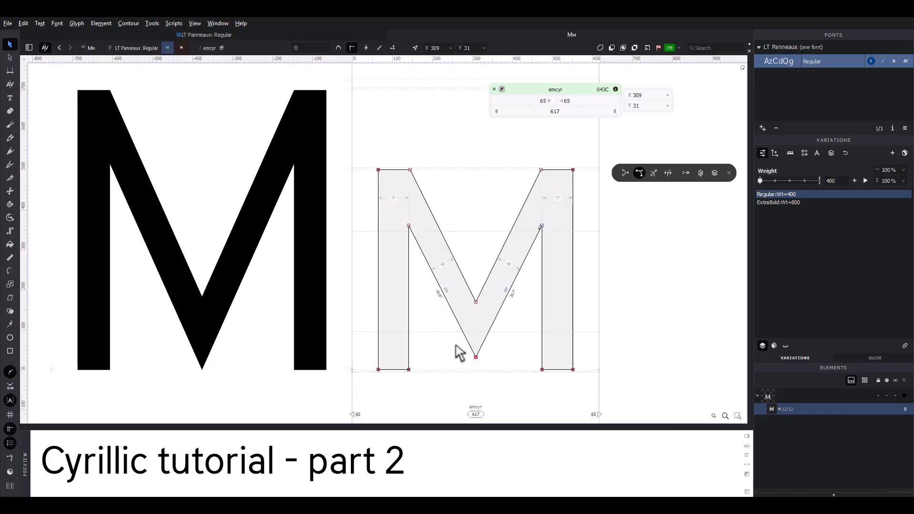
{"action": "left_click", "coordinate": [459, 324]}
{"action": "left_click", "coordinate": [492, 329], "text": "shift"}
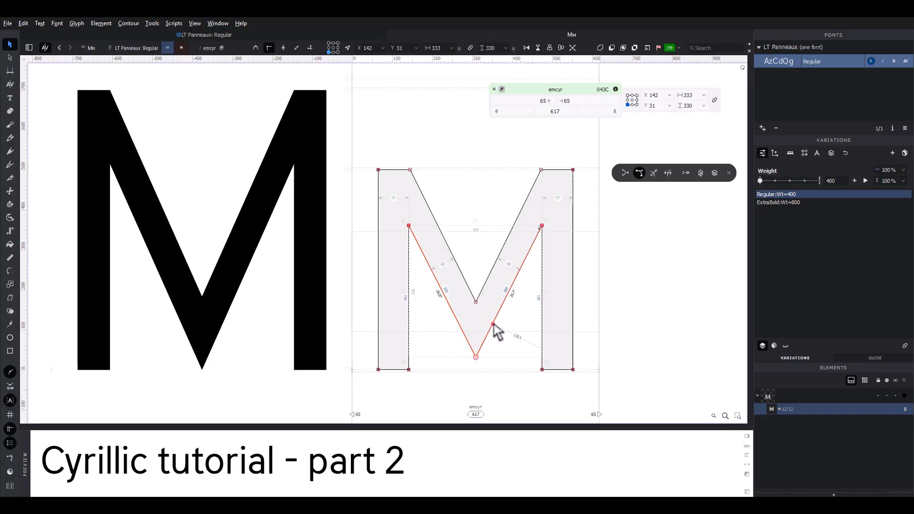
{"action": "key", "text": "space"}
{"action": "double_click", "coordinate": [251, 307]}
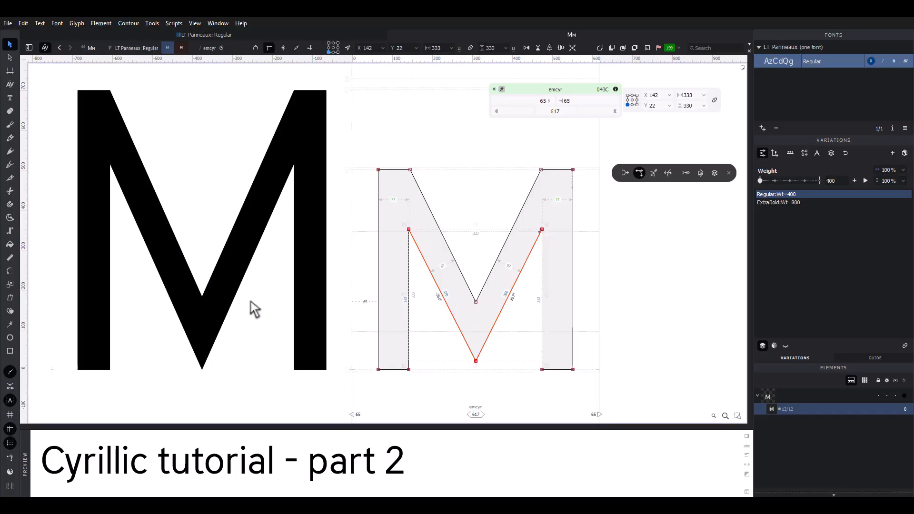
{"action": "double_click", "coordinate": [426, 277]}
- Switch emcyr to the ExtraBold master
{"action": "scroll", "coordinate": [425, 276], "scroll_direction": "down", "scroll_amount": 1}
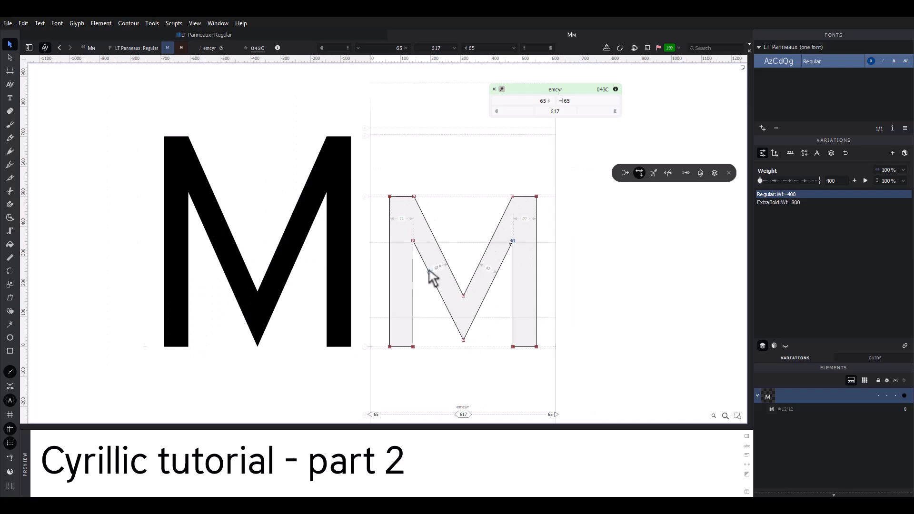
{"action": "key", "text": "space"}
{"action": "left_click_drag", "start_coordinate": [429, 261], "coordinate": [422, 259]}
{"action": "left_click", "coordinate": [181, 48]}
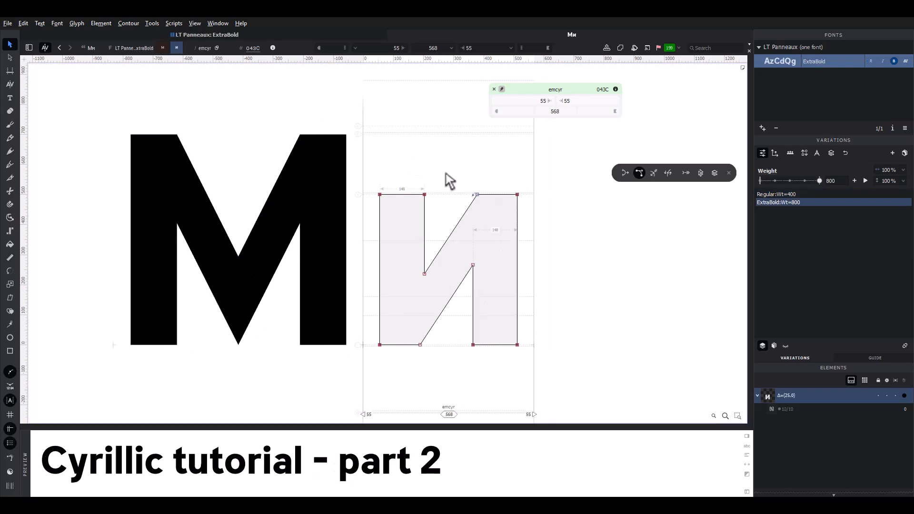
- Flip the entire ExtraBold emcyr outline horizontally and erase the nodes of its right stem
{"action": "key", "text": "ctrl+a"}
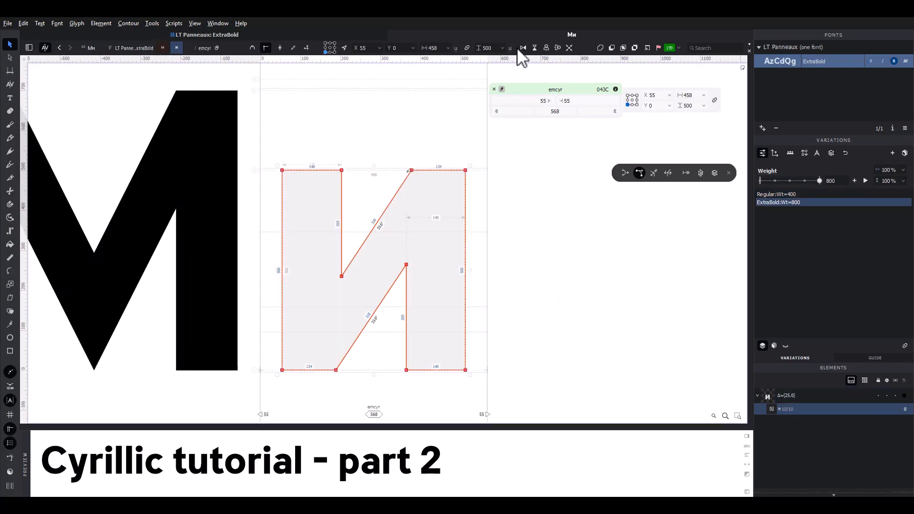
{"action": "left_click", "coordinate": [522, 48]}
{"action": "left_click", "coordinate": [424, 160]}
{"action": "key", "text": "e"}
{"action": "mouse_move", "coordinate": [401, 169]}
{"action": "left_mouse_down"}
{"action": "mouse_move", "coordinate": [473, 174]}
{"action": "mouse_move", "coordinate": [464, 379]}
{"action": "left_mouse_up"}
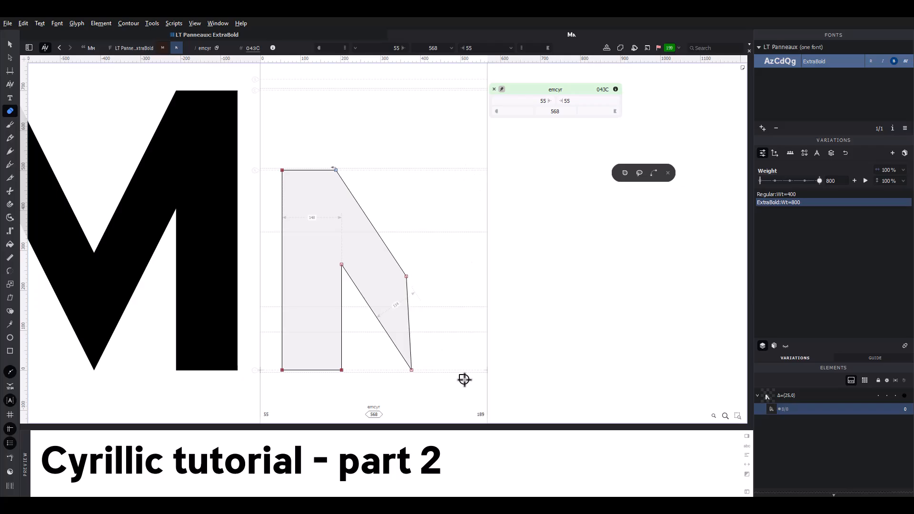
- Steepen emcyr's remaining diagonal by moving its lower end inward toward the left stem
{"action": "left_click", "coordinate": [10, 44]}
{"action": "left_click_drag", "start_coordinate": [316, 153], "coordinate": [435, 384]}
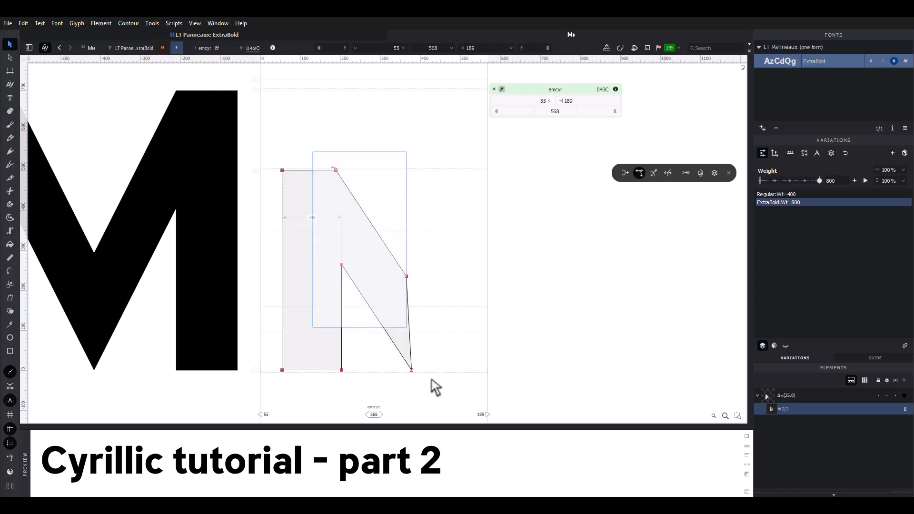
{"action": "left_click_drag", "start_coordinate": [418, 269], "coordinate": [390, 267]}
- Shift the diagonal's upper edge right to X 209 to thicken the stroke
{"action": "left_click", "coordinate": [410, 253]}
{"action": "left_click", "coordinate": [369, 249]}
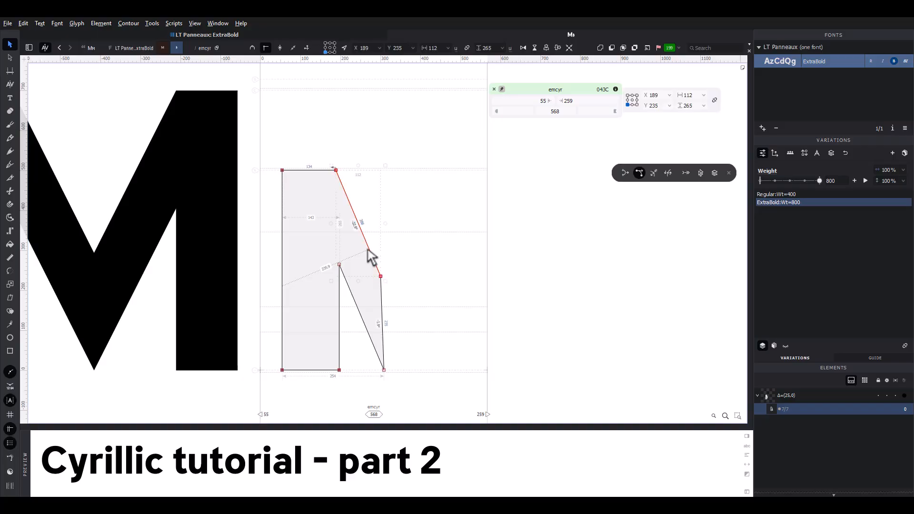
{"action": "key", "text": "grave"}
{"action": "key", "text": "shift+Right"}
{"action": "key", "text": "shift+Right"}
{"action": "key", "text": "grave"}
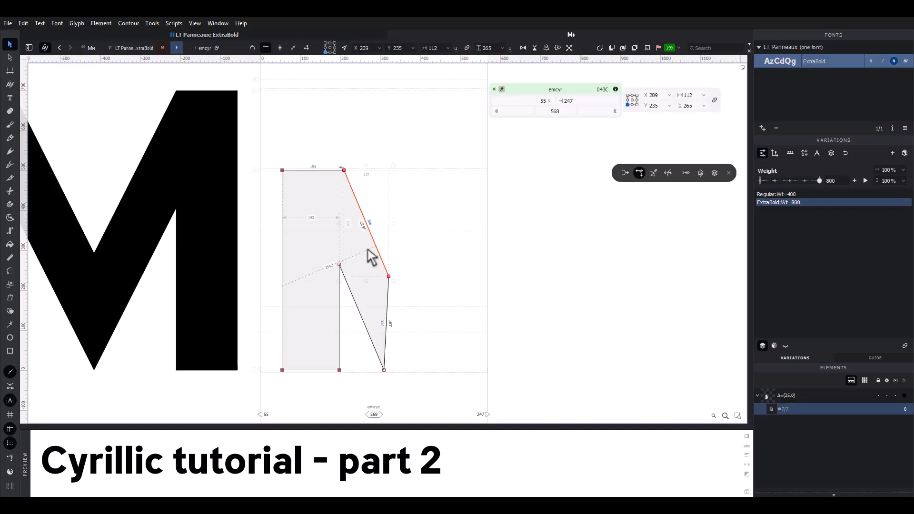
{"action": "left_click", "coordinate": [368, 250]}
- Duplicate the half-shape, flip the copy horizontally and place it on the right so the two diagonals overlap in the middle
{"action": "key", "text": "ctrl+a"}
{"action": "key", "text": "ctrl+c"}
{"action": "key", "text": "ctrl+v"}
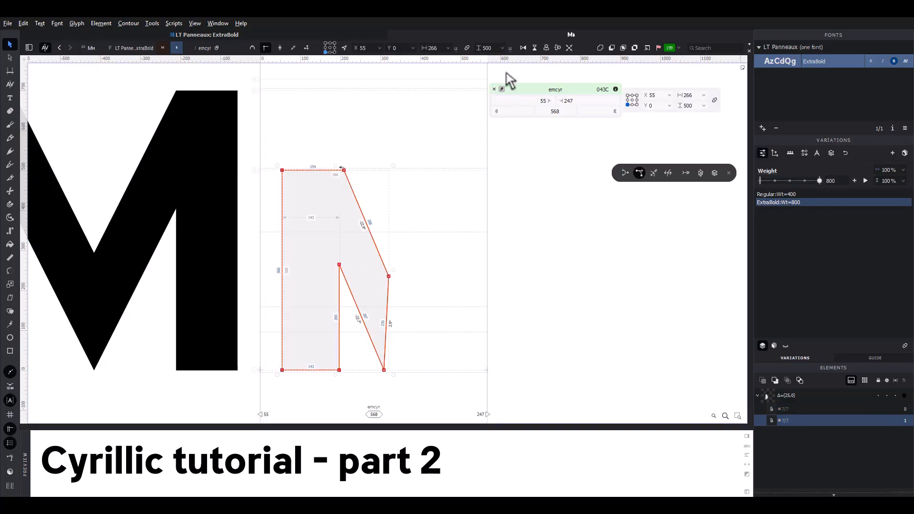
{"action": "left_click", "coordinate": [523, 48]}
{"action": "left_click_drag", "start_coordinate": [385, 187], "coordinate": [492, 194]}
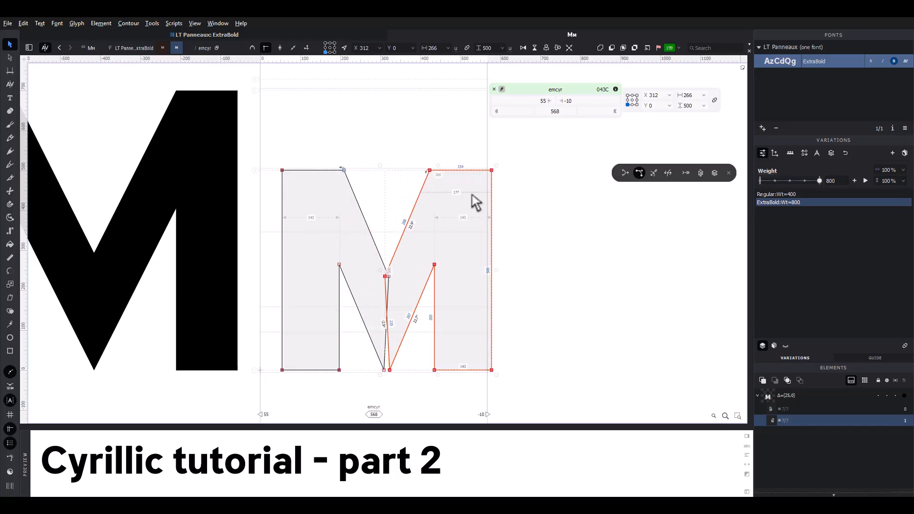
{"action": "key", "text": "space"}
{"action": "key", "text": "Right"}
{"action": "key", "text": "Right"}
{"action": "key", "text": "Right"}
{"action": "key", "text": "Right"}
{"action": "key", "text": "Right"}
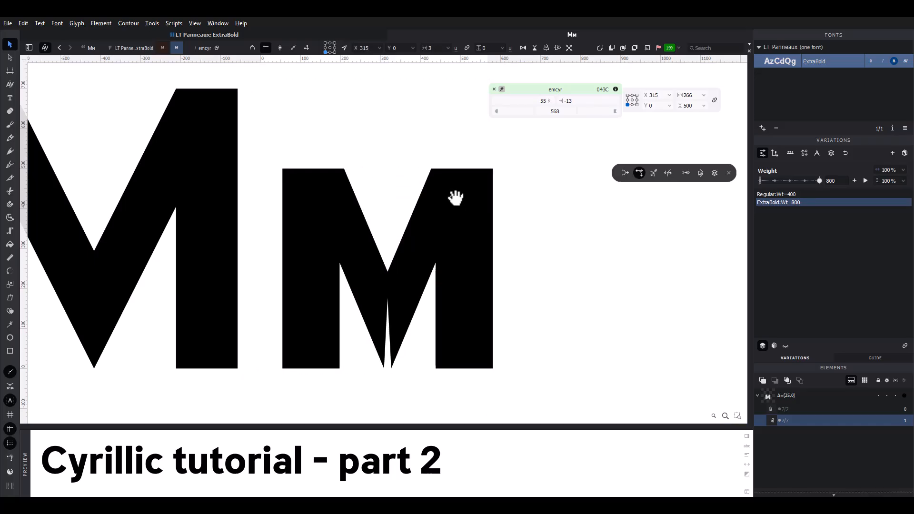
- Merge both emcyr halves into one contour and erase the node of the narrow notch between the diagonals
{"action": "key", "text": "ctrl+a"}
{"action": "left_click", "coordinate": [600, 49]}
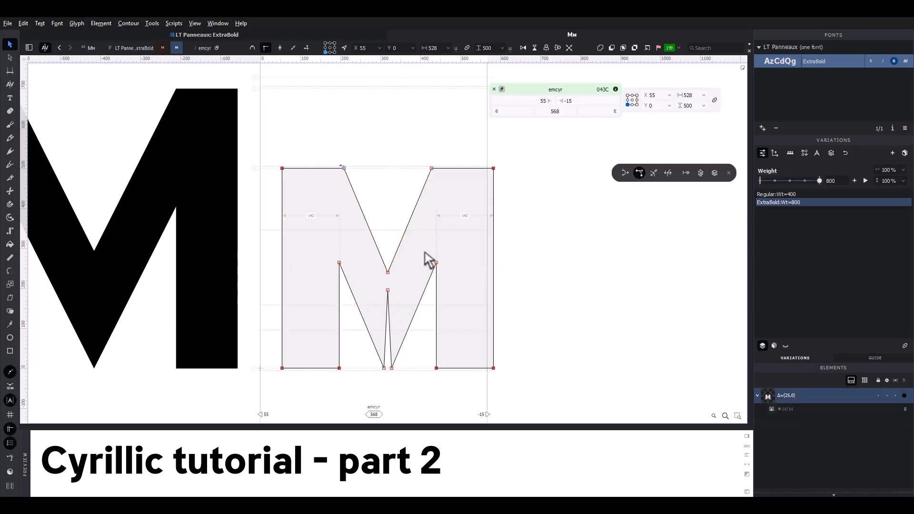
{"action": "key", "text": "e"}
{"action": "left_click", "coordinate": [387, 292]}
{"action": "left_click", "coordinate": [10, 44]}
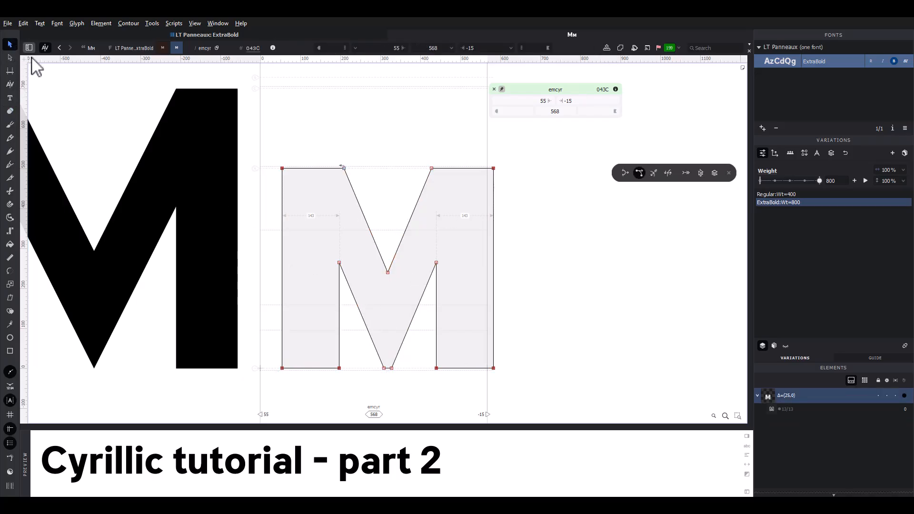
- Collapse emcyr's two bottom vertex nodes to width 0 about their centre and remove the duplicate node
{"action": "left_click_drag", "start_coordinate": [376, 359], "coordinate": [402, 382]}
{"action": "left_click", "coordinate": [330, 48]}
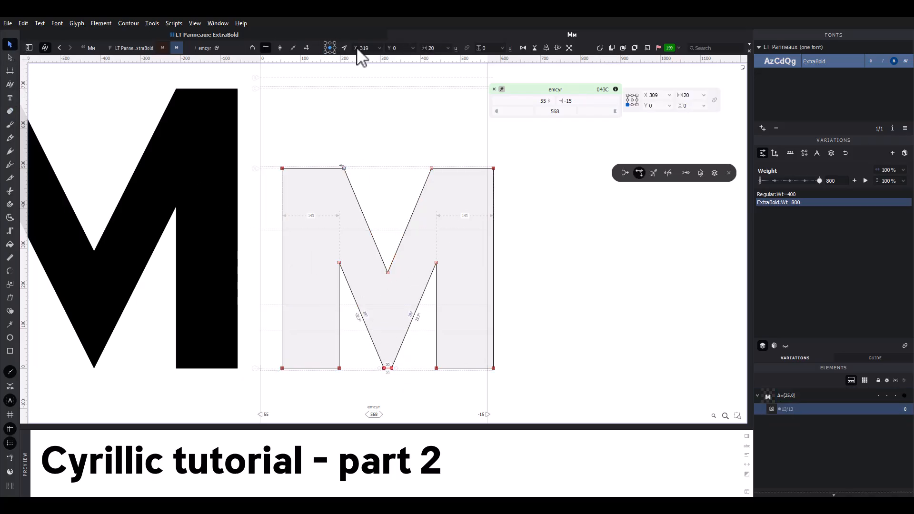
{"action": "double_click", "coordinate": [431, 48]}
{"action": "type", "text": "0"}
{"action": "key", "text": "Return"}
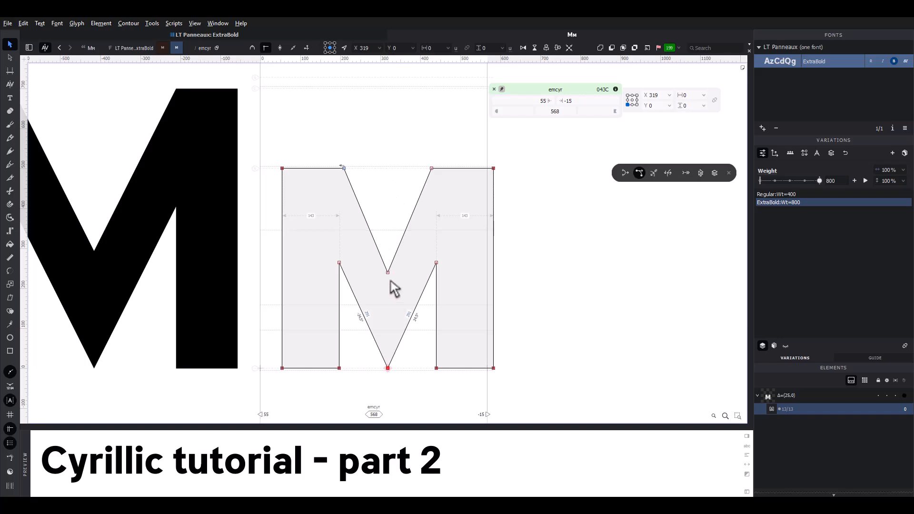
{"action": "left_click", "coordinate": [388, 367]}
{"action": "right_click", "coordinate": [400, 360]}
{"action": "left_click", "coordinate": [404, 364]}
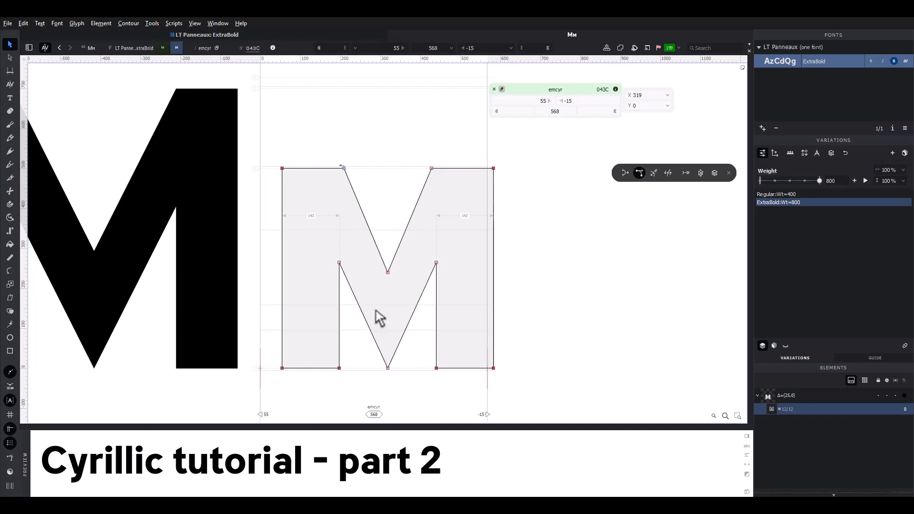
- Raise the vertex of emcyr's upper V to Y 248 and set the right sidebearing to 55
{"action": "left_click", "coordinate": [399, 257]}
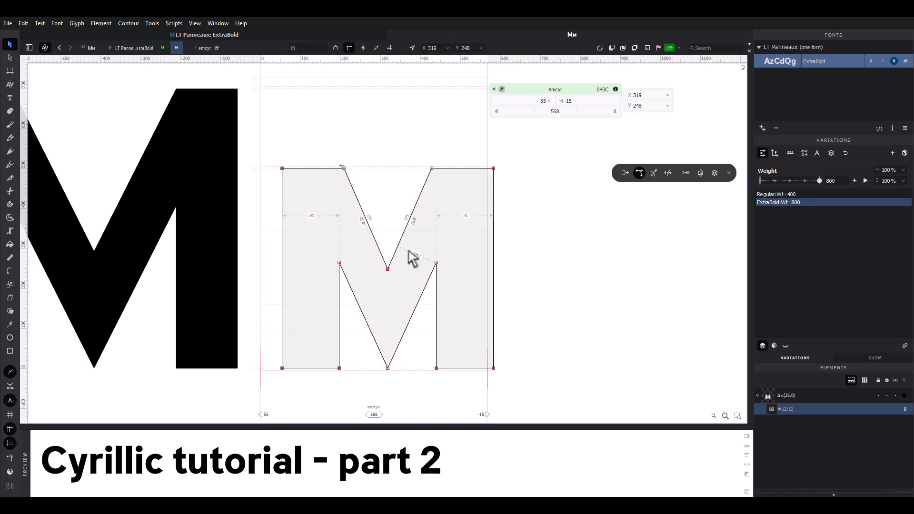
{"action": "left_click_drag", "start_coordinate": [590, 99], "coordinate": [529, 100]}
{"action": "type", "text": "55"}
{"action": "key", "text": "Return"}
{"action": "scroll", "coordinate": [538, 163], "scroll_direction": "down", "scroll_amount": 1}
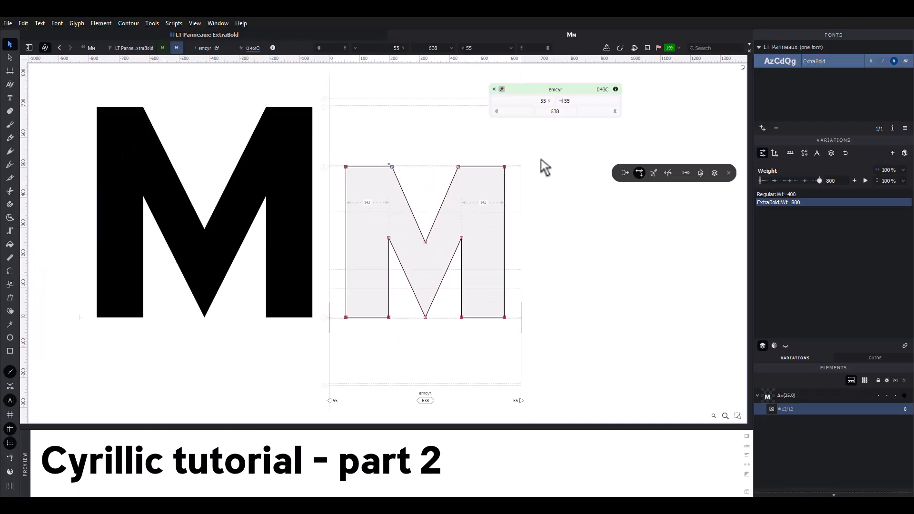
- Set ExtraBold emcyr's start point at the right inner stem joint to match Regular, and check the Weight interpolation
{"action": "left_click", "coordinate": [162, 48]}
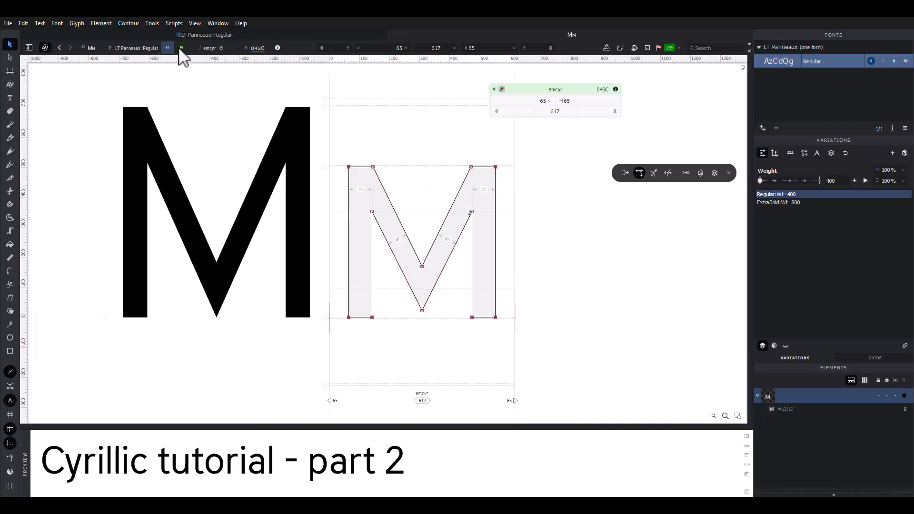
{"action": "left_click", "coordinate": [181, 49]}
{"action": "right_click", "coordinate": [462, 238]}
{"action": "left_click", "coordinate": [488, 260]}
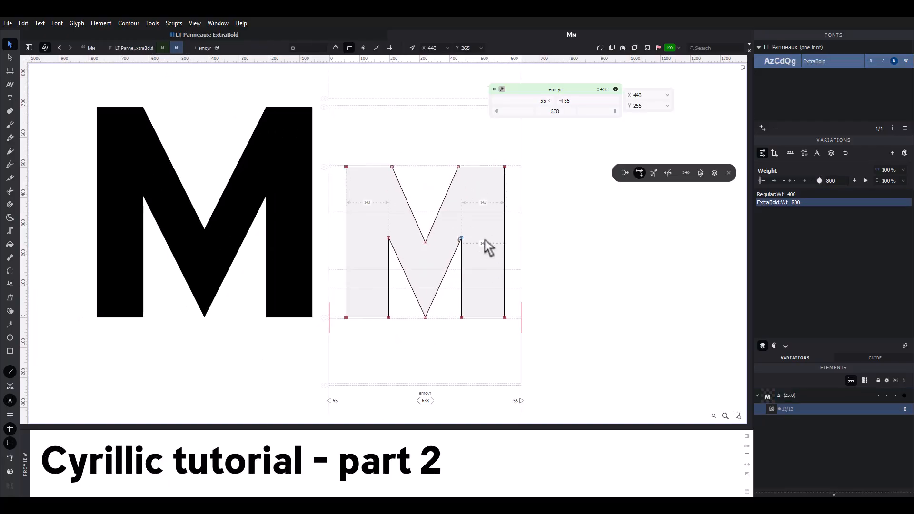
{"action": "left_click_drag", "start_coordinate": [485, 230], "coordinate": [472, 238]}
{"action": "mouse_move", "coordinate": [819, 180]}
{"action": "left_mouse_down"}
{"action": "mouse_move", "coordinate": [765, 179]}
{"action": "mouse_move", "coordinate": [820, 180]}
{"action": "left_mouse_up"}
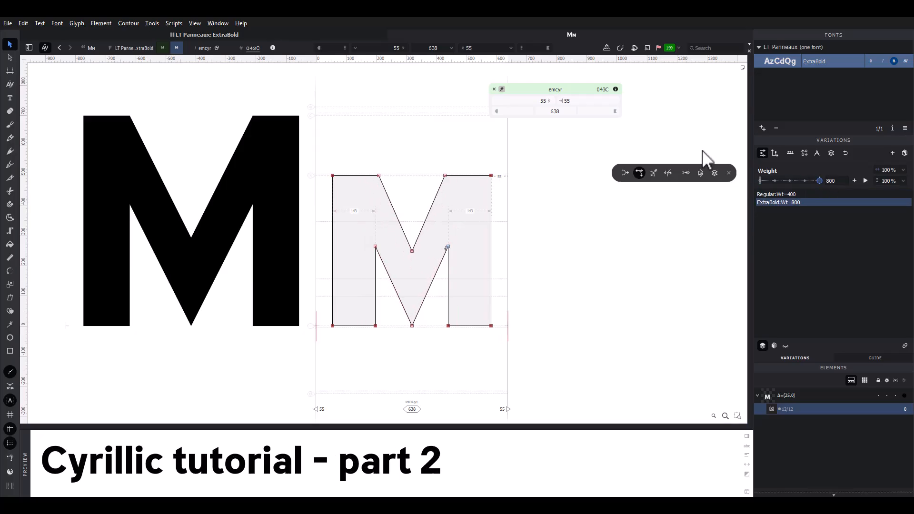
- Return to the font overview and copy the lowercase Latin s glyph into the zecyr cell
{"action": "left_click", "coordinate": [391, 35]}
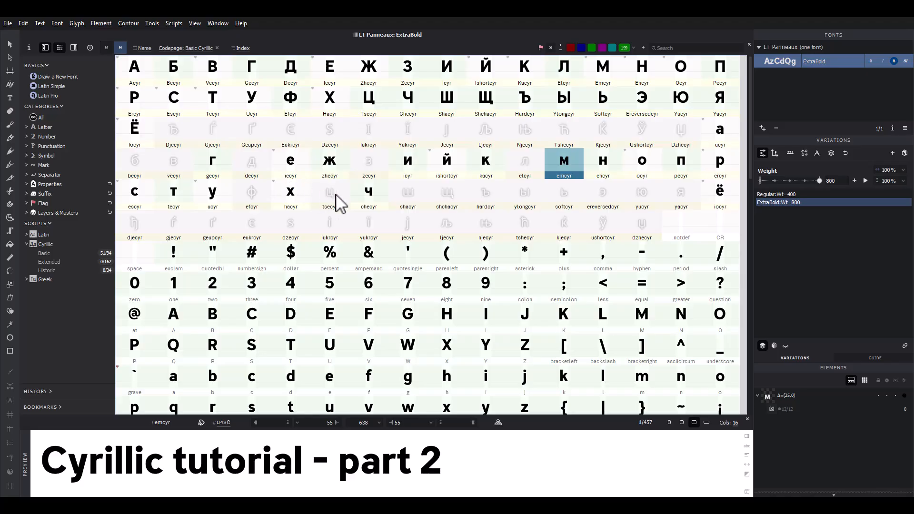
{"action": "left_click", "coordinate": [365, 200]}
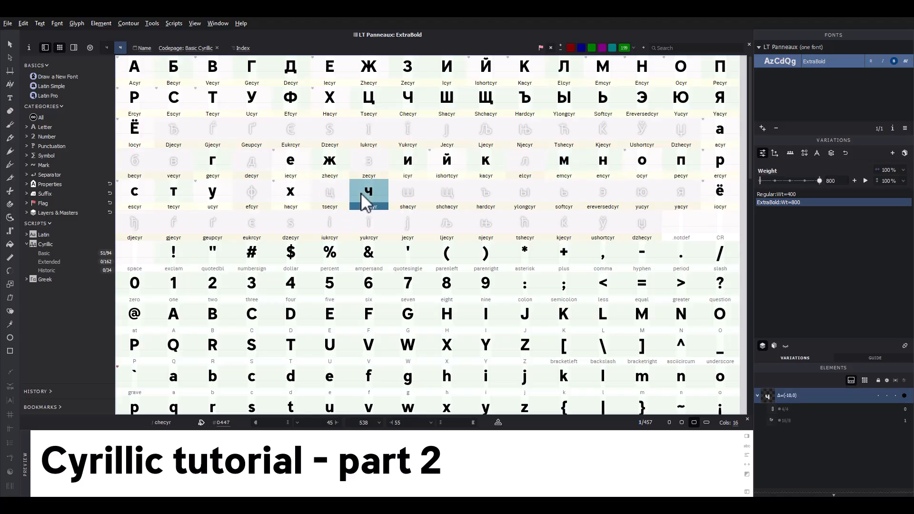
{"action": "scroll", "coordinate": [361, 193], "scroll_direction": "down", "scroll_amount": 1}
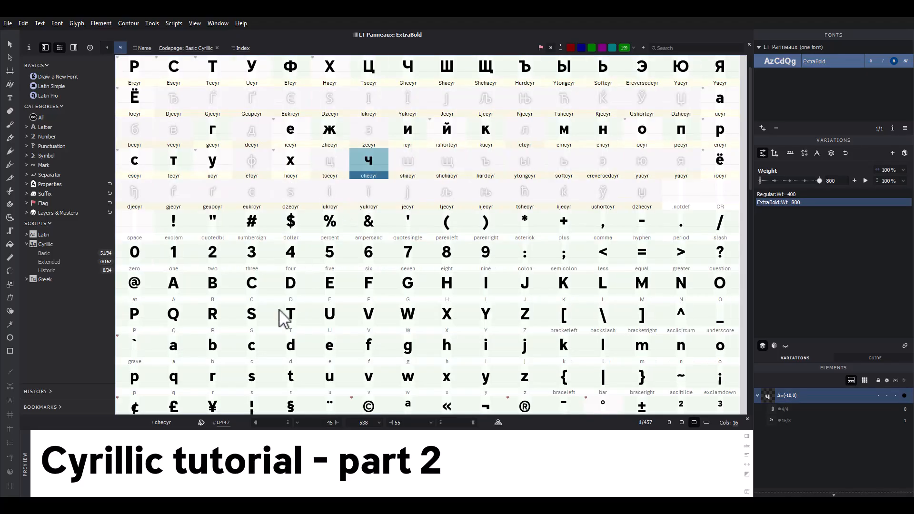
{"action": "scroll", "coordinate": [349, 220], "scroll_direction": "up", "scroll_amount": 1}
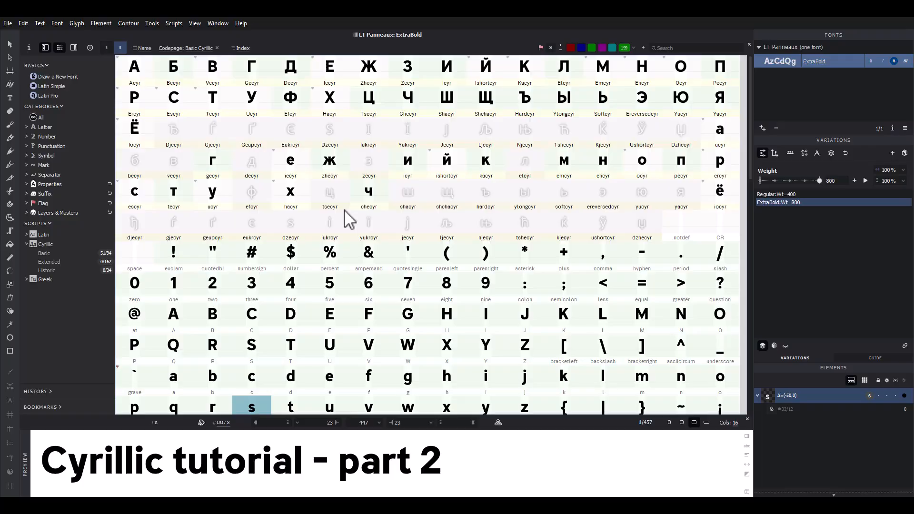
{"action": "left_click", "coordinate": [369, 168]}
{"action": "key", "text": "ctrl+v"}
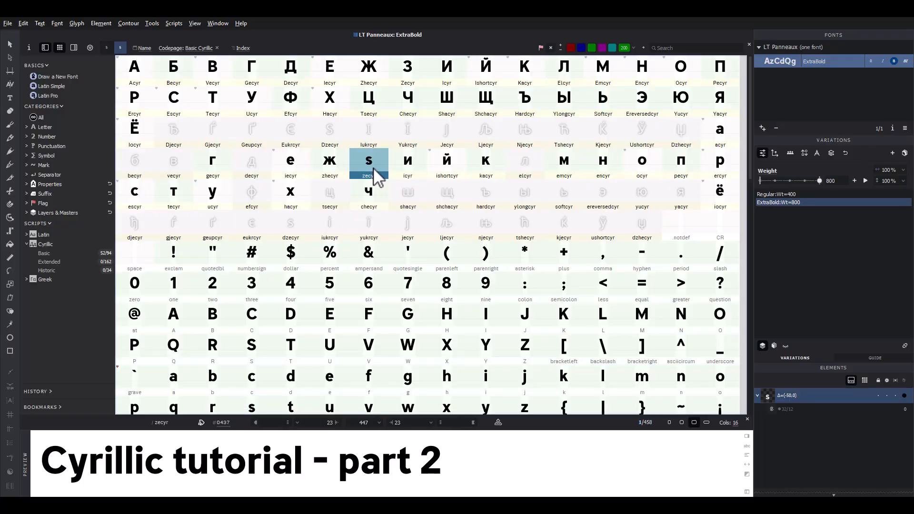
- Open zecyr in the Regular master and insert a node on each side of the spine's middle
{"action": "double_click", "coordinate": [373, 167]}
{"action": "left_click", "coordinate": [163, 48]}
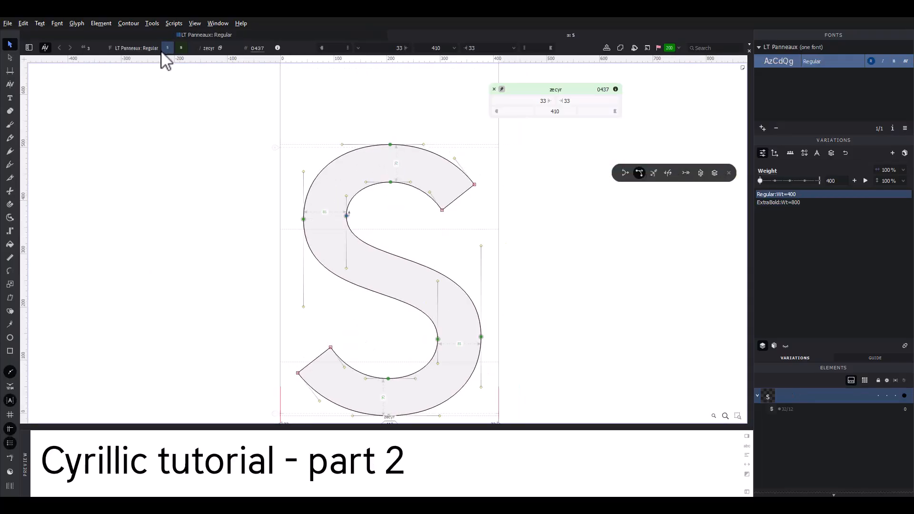
{"action": "left_click", "coordinate": [10, 178]}
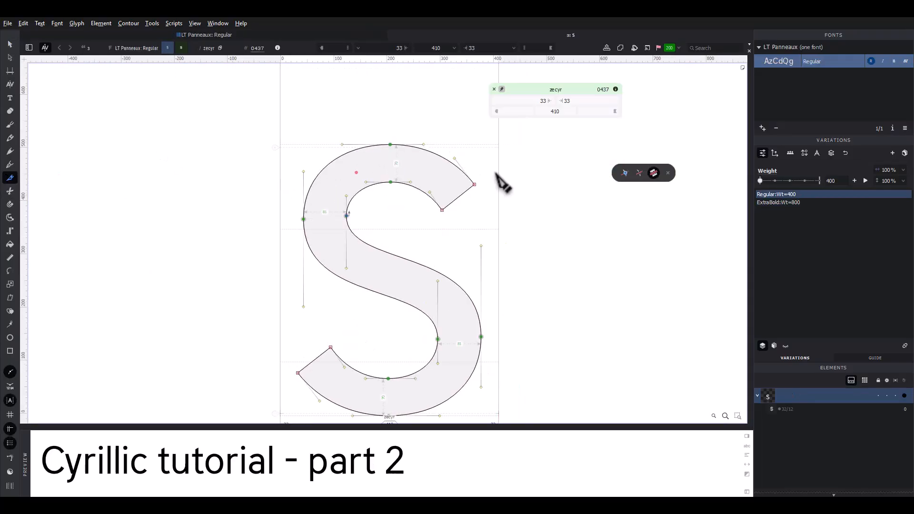
{"action": "left_click", "coordinate": [381, 293]}
{"action": "left_click", "coordinate": [391, 254]}
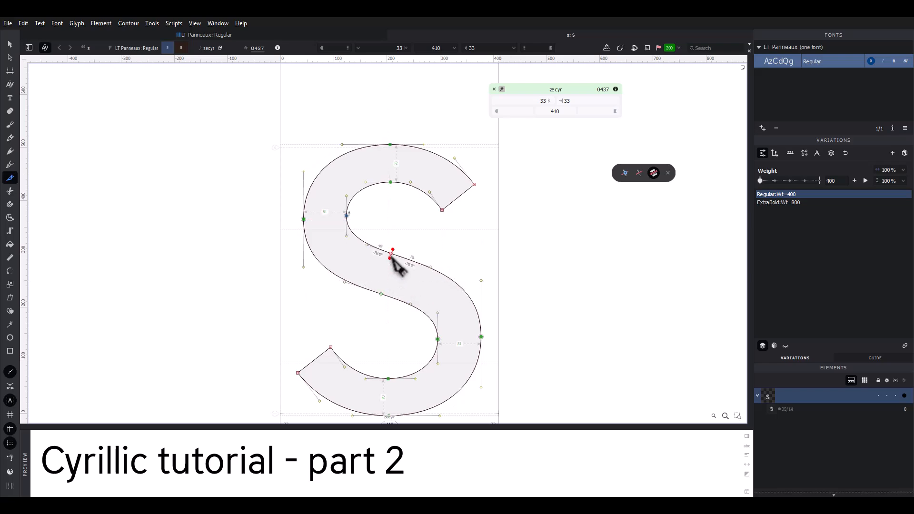
- Cut the upper half of the s outline at the new nodes and paste it back as a separate contour
{"action": "left_click", "coordinate": [10, 44]}
{"action": "left_click_drag", "start_coordinate": [222, 141], "coordinate": [449, 293]}
{"action": "key", "text": "Delete"}
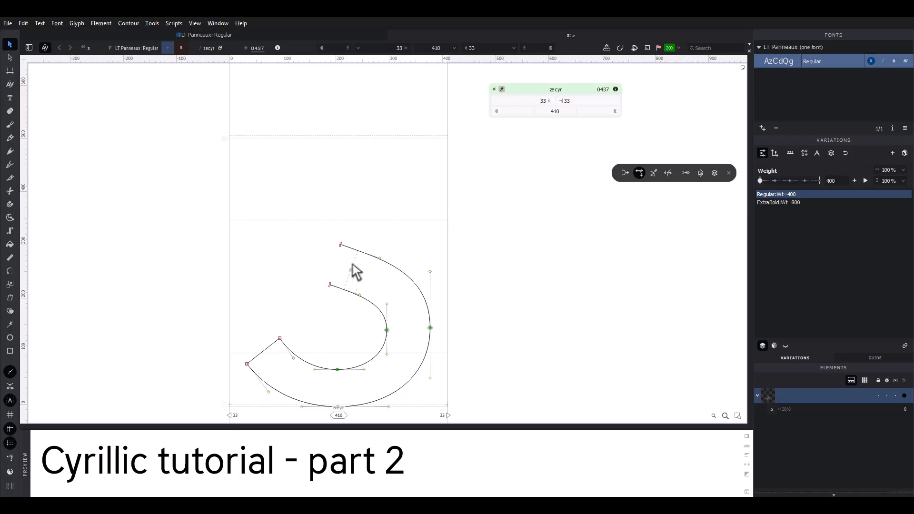
{"action": "scroll", "coordinate": [357, 271], "scroll_direction": "up", "scroll_amount": 2}
{"action": "key", "text": "ctrl+v"}
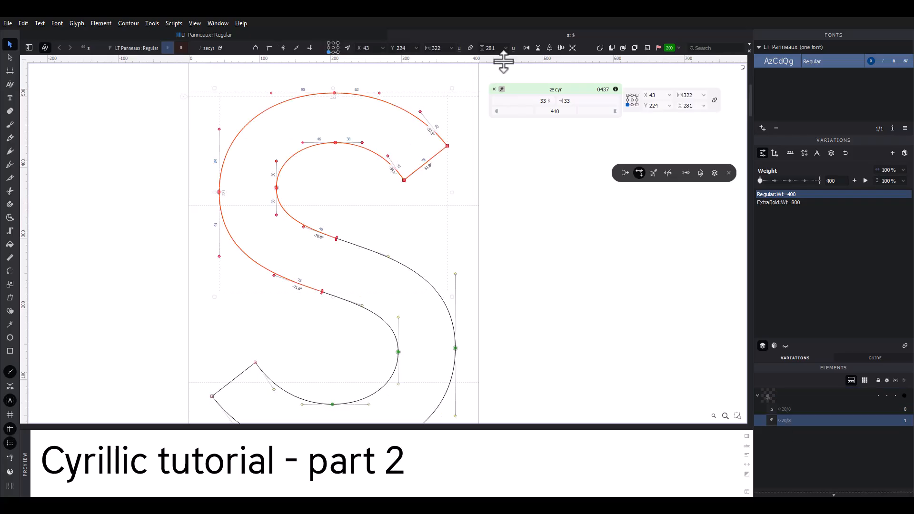
- Flip the pasted upper half horizontally and shift it slightly left over the lower half
{"action": "left_click", "coordinate": [526, 49]}
{"action": "key", "text": "shift+Left"}
{"action": "key", "text": "Right"}
{"action": "key", "text": "Right"}
{"action": "key", "text": "Right"}
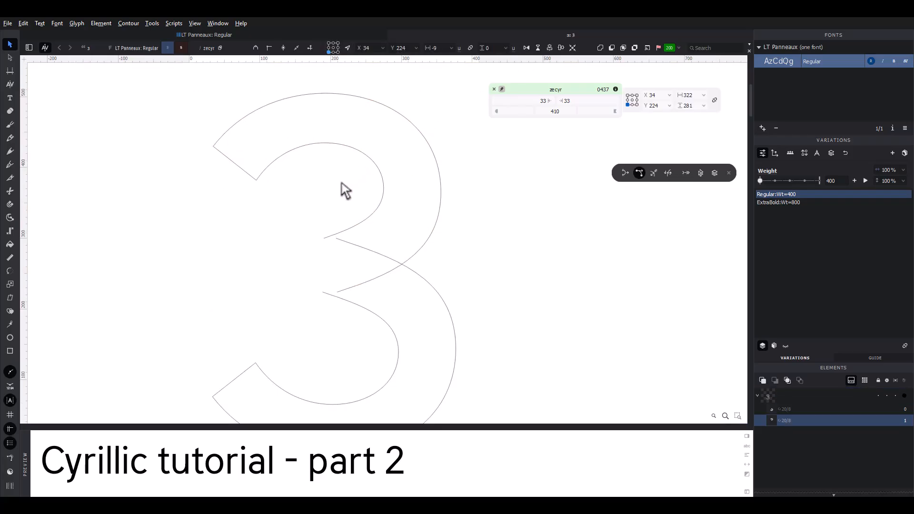
{"action": "left_click", "coordinate": [329, 197]}
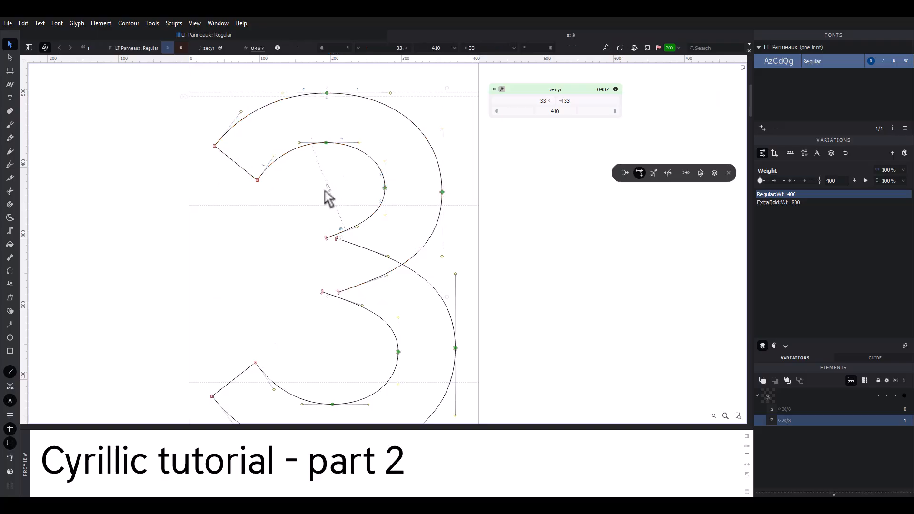
- Connect the left open ends of zecyr's upper and lower halves with a straight segment
{"action": "scroll", "coordinate": [324, 194], "scroll_direction": "up", "scroll_amount": 3}
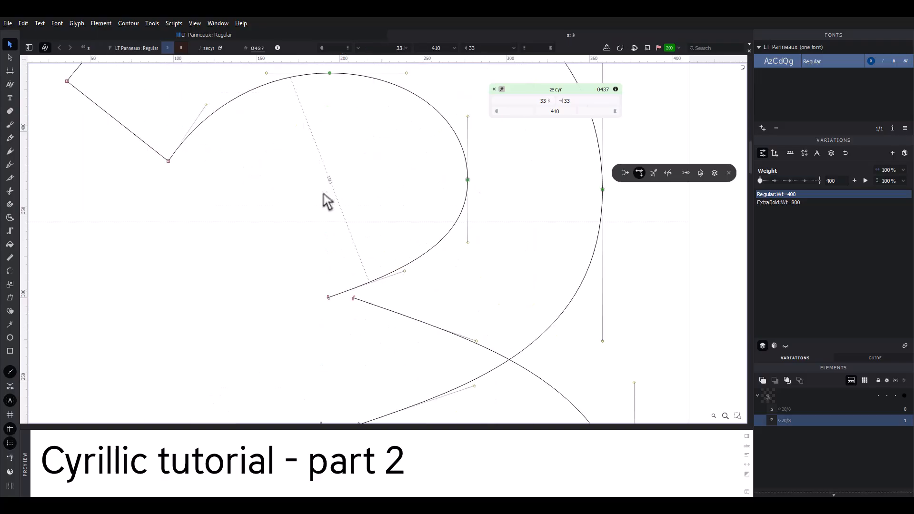
{"action": "left_click_drag", "start_coordinate": [331, 189], "coordinate": [369, 114]}
{"action": "left_click", "coordinate": [8, 167]}
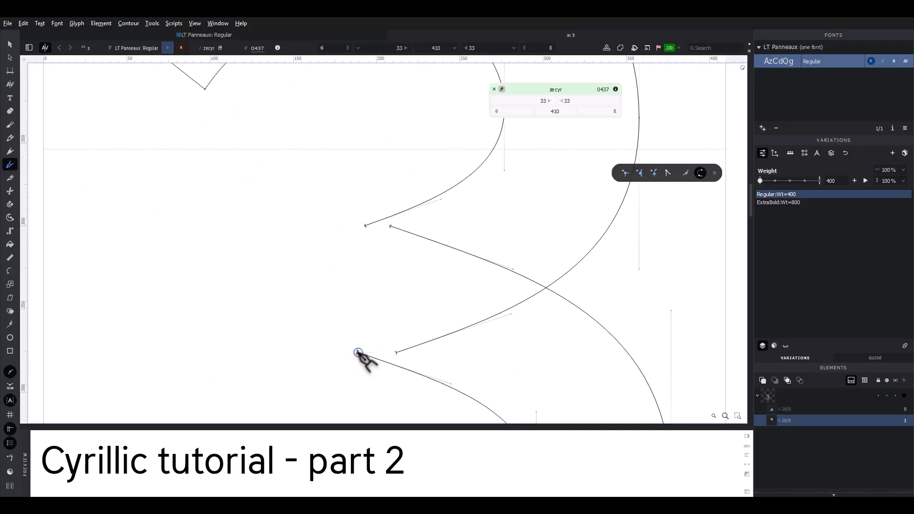
{"action": "left_click", "coordinate": [364, 225]}
{"action": "left_click", "coordinate": [10, 47]}
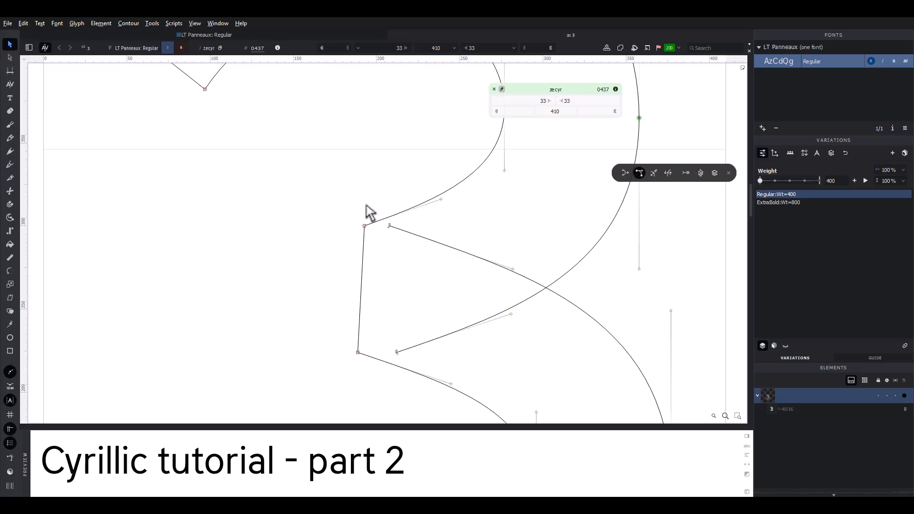
- Join zecyr's remaining open contour ends and move the upper node of the left connecting edge to X 189, Y 299
{"action": "left_click", "coordinate": [377, 227]}
{"action": "right_click", "coordinate": [382, 222]}
{"action": "mouse_move", "coordinate": [442, 333]}
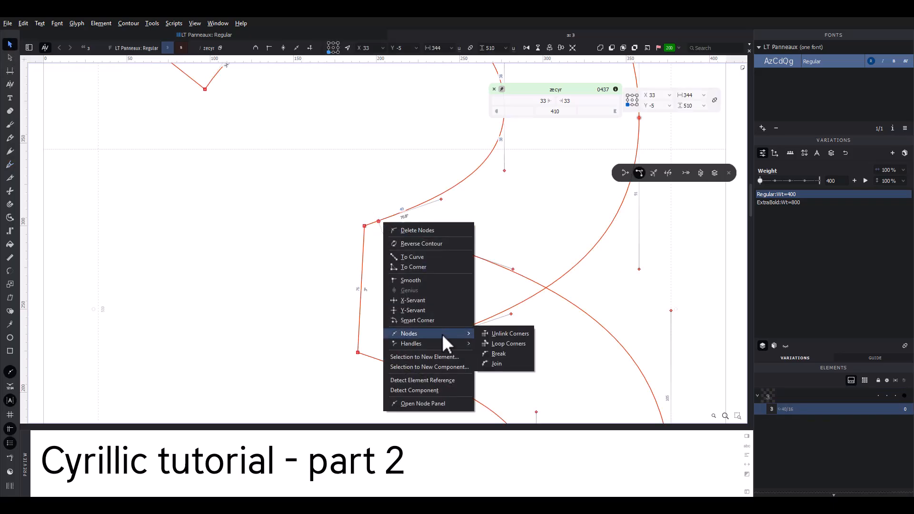
{"action": "left_click", "coordinate": [496, 364]}
{"action": "left_click_drag", "start_coordinate": [365, 225], "coordinate": [359, 229]}
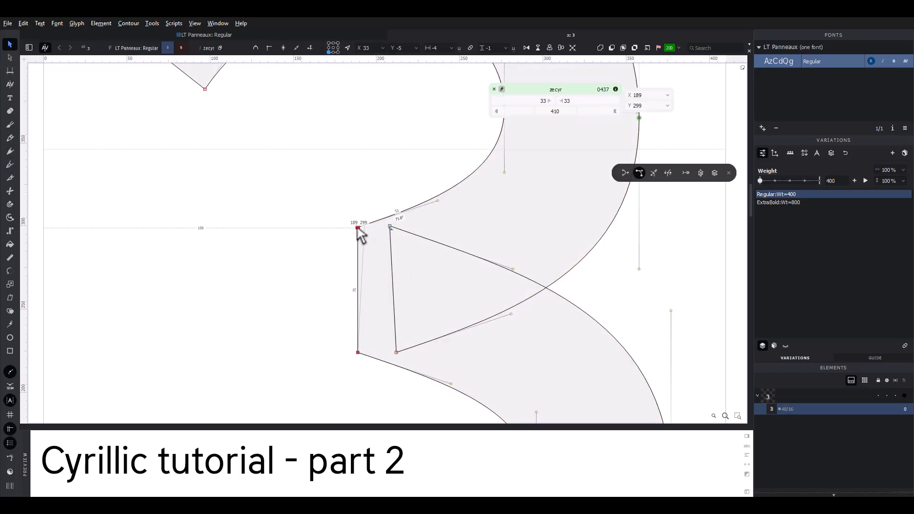
- Level the curve handles at both ends of zecyr's left connecting edge to horizontal and align the inner connecting edge vertically
{"action": "left_click", "coordinate": [391, 228]}
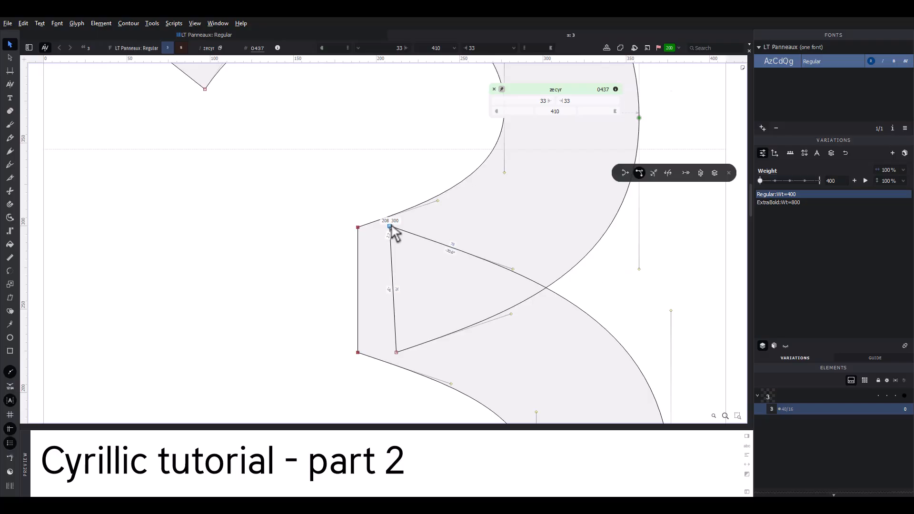
{"action": "scroll", "coordinate": [390, 227], "scroll_direction": "down", "scroll_amount": 4}
{"action": "scroll", "coordinate": [390, 227], "scroll_direction": "up", "scroll_amount": 3}
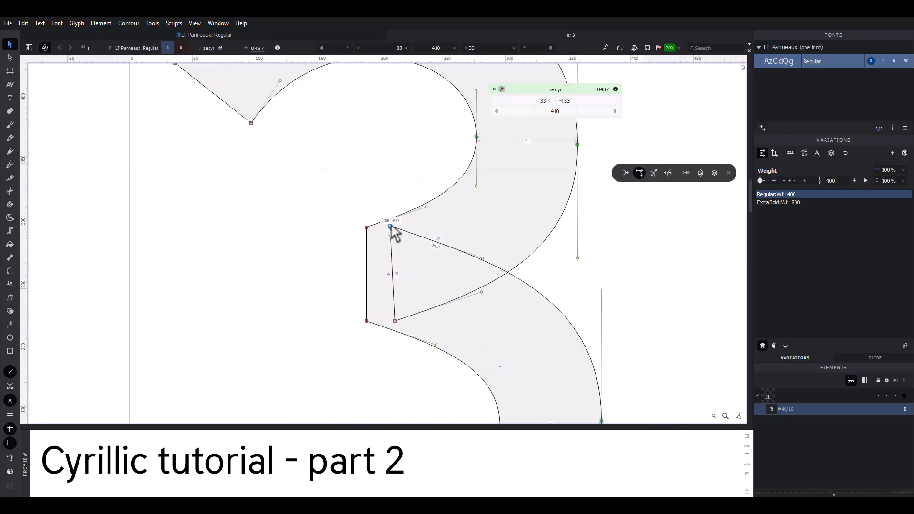
{"action": "left_click_drag", "start_coordinate": [426, 207], "coordinate": [400, 232]}
{"action": "left_click_drag", "start_coordinate": [437, 351], "coordinate": [399, 318]}
{"action": "left_click", "coordinate": [409, 282]}
{"action": "key", "text": "ctrl+0"}
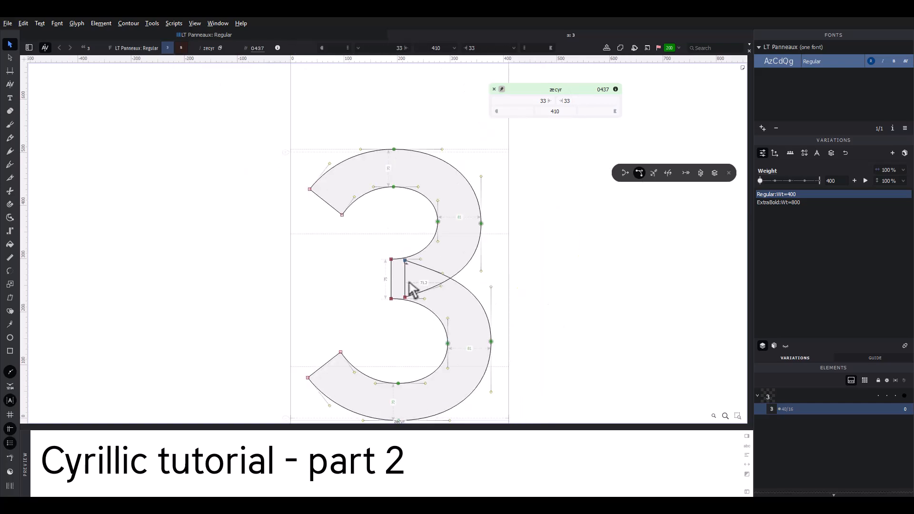
- Shift zecyr's left connecting edge 10 units right to X 196
{"action": "key", "text": "space"}
{"action": "left_click_drag", "start_coordinate": [410, 283], "coordinate": [409, 257]}
{"action": "left_click_drag", "start_coordinate": [379, 225], "coordinate": [403, 287]}
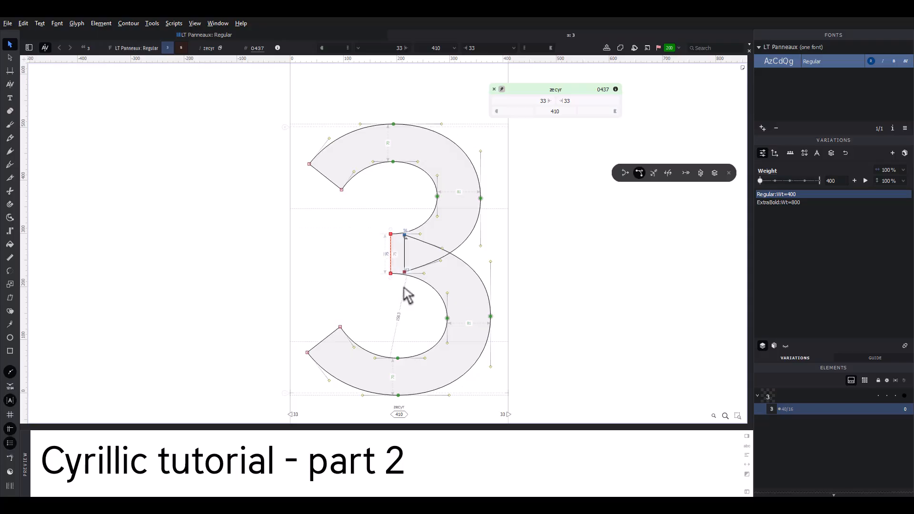
{"action": "key", "text": "grave"}
{"action": "key", "text": "shift+Right"}
{"action": "left_click", "coordinate": [404, 287]}
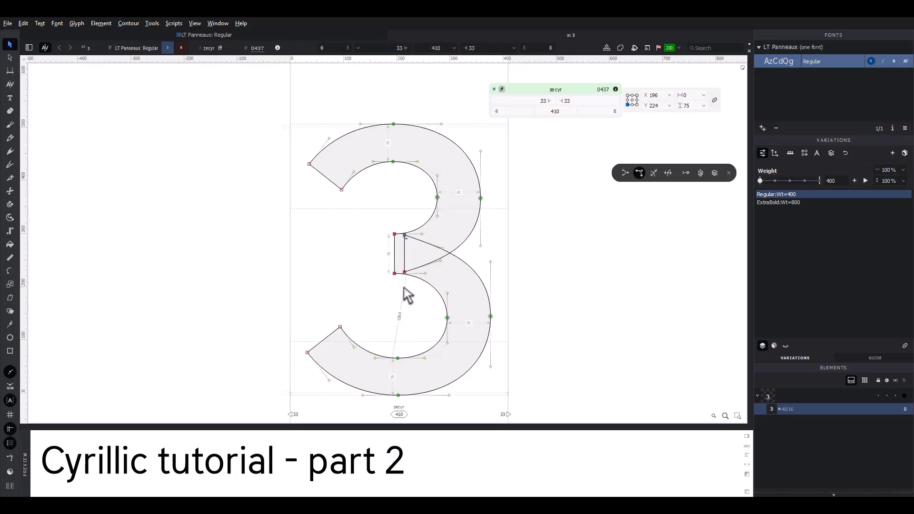
- Insert two nodes on the left connecting edge and pull them left to form a rectangular bar about 47 units long
{"action": "scroll", "coordinate": [404, 287], "scroll_direction": "up", "scroll_amount": 3}
{"action": "left_click", "coordinate": [8, 178]}
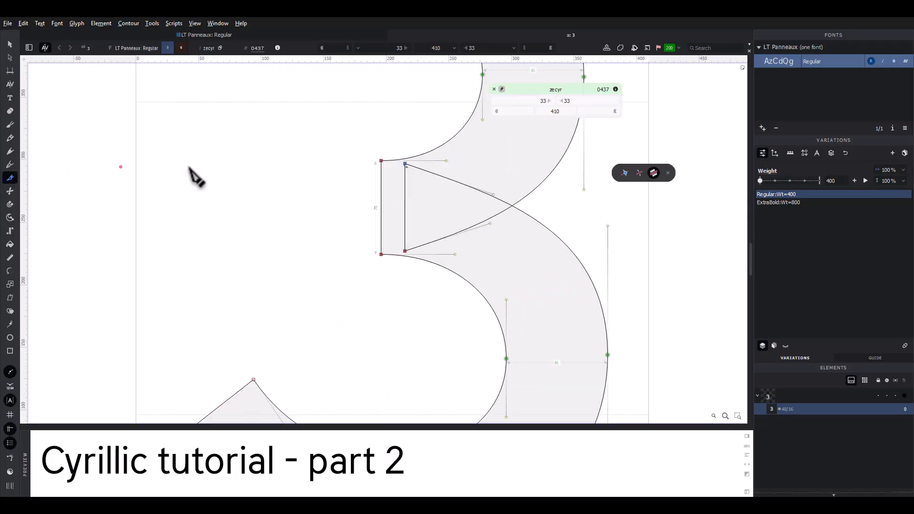
{"action": "left_click", "coordinate": [381, 173]}
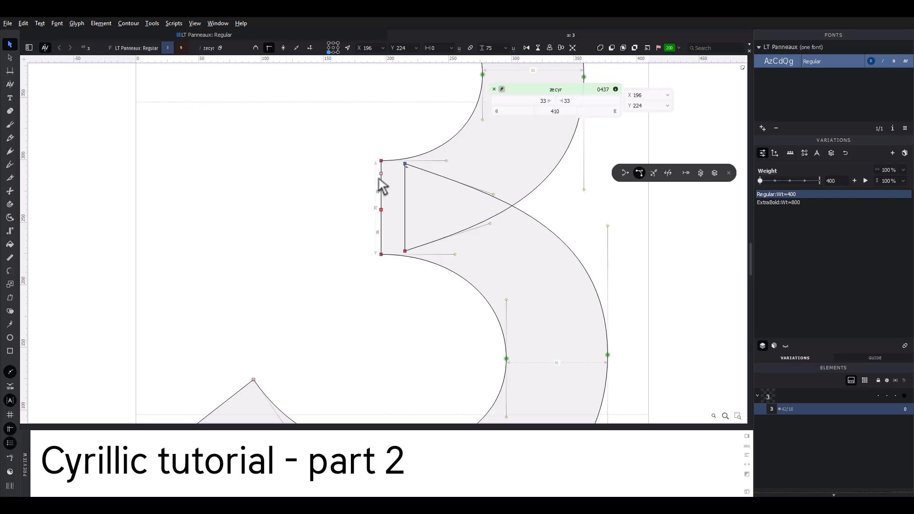
{"action": "left_click_drag", "start_coordinate": [381, 174], "coordinate": [324, 162]}
{"action": "left_click_drag", "start_coordinate": [381, 210], "coordinate": [322, 255]}
- Convert the two nodes where the middle bar meets the upper and lower inner curves into smooth nodes
{"action": "scroll", "coordinate": [305, 226], "scroll_direction": "down", "scroll_amount": 1}
{"action": "left_click", "coordinate": [304, 225]}
{"action": "scroll", "coordinate": [305, 226], "scroll_direction": "down", "scroll_amount": 2}
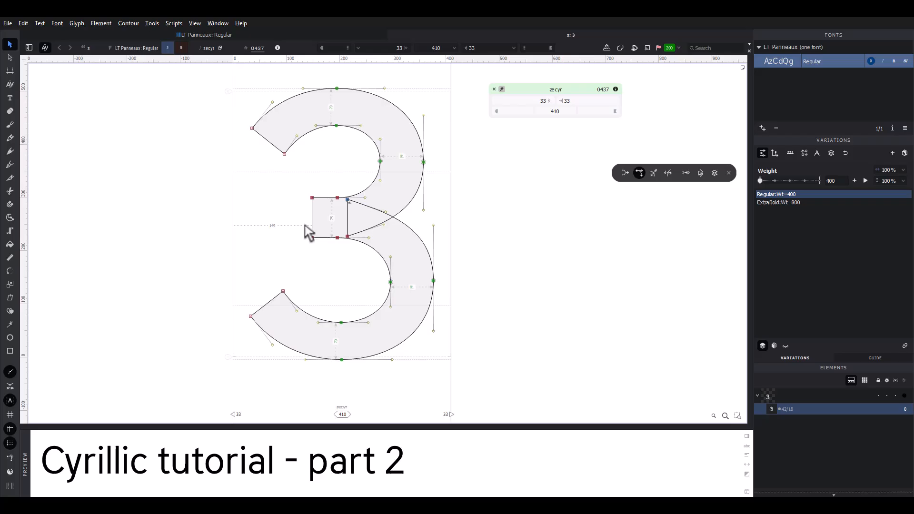
{"action": "double_click", "coordinate": [338, 198]}
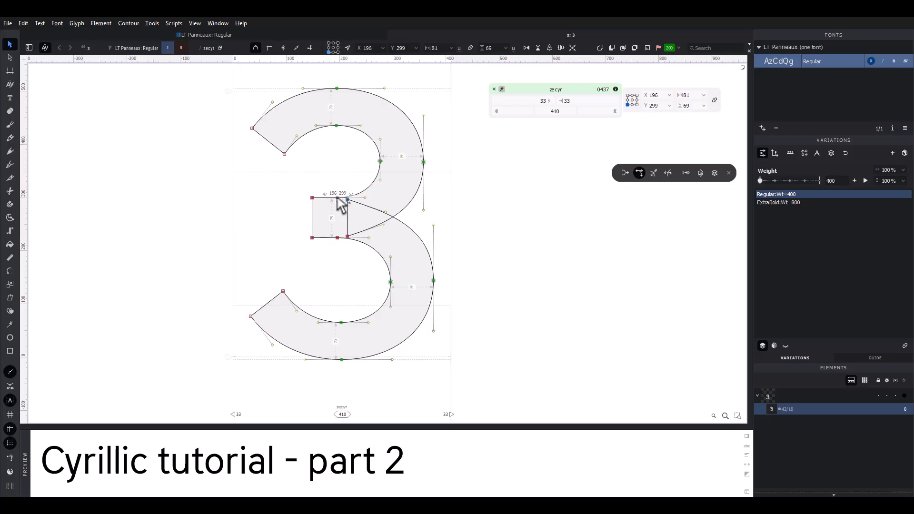
{"action": "double_click", "coordinate": [338, 238]}
{"action": "left_click_drag", "start_coordinate": [327, 219], "coordinate": [333, 230]}
- Select the nodes of zecyr's upper half, leaving out the middle bar's left edge, and shift them right to X 40
{"action": "left_click_drag", "start_coordinate": [198, 81], "coordinate": [460, 209]}
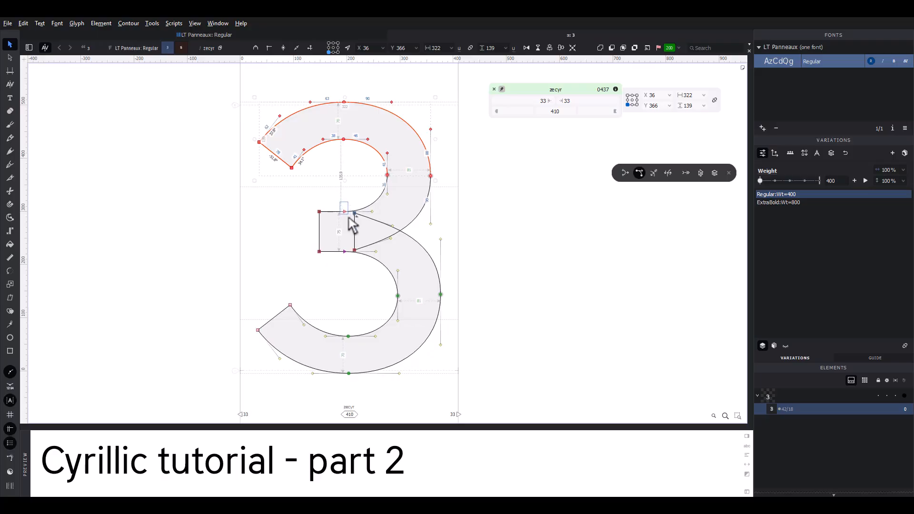
{"action": "left_click_drag", "start_coordinate": [349, 216], "coordinate": [351, 220]}
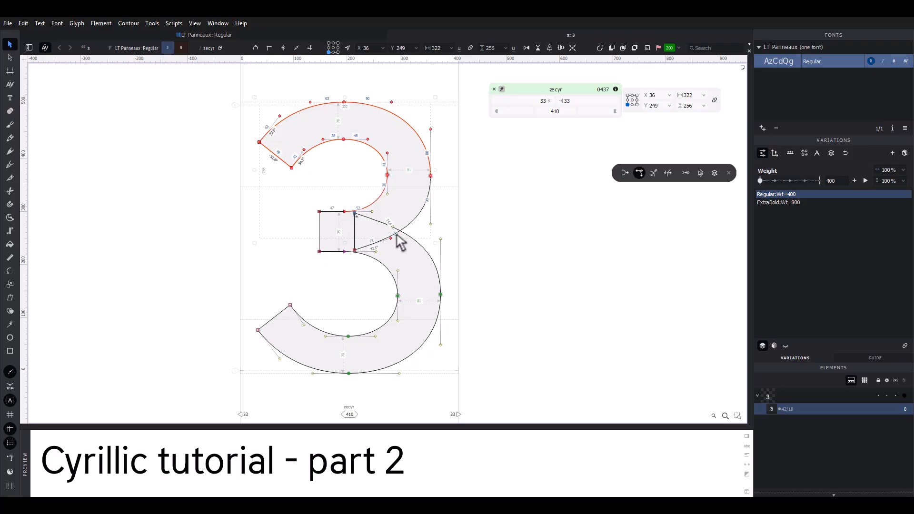
{"action": "key", "text": "grave"}
{"action": "key", "text": "shift+Right"}
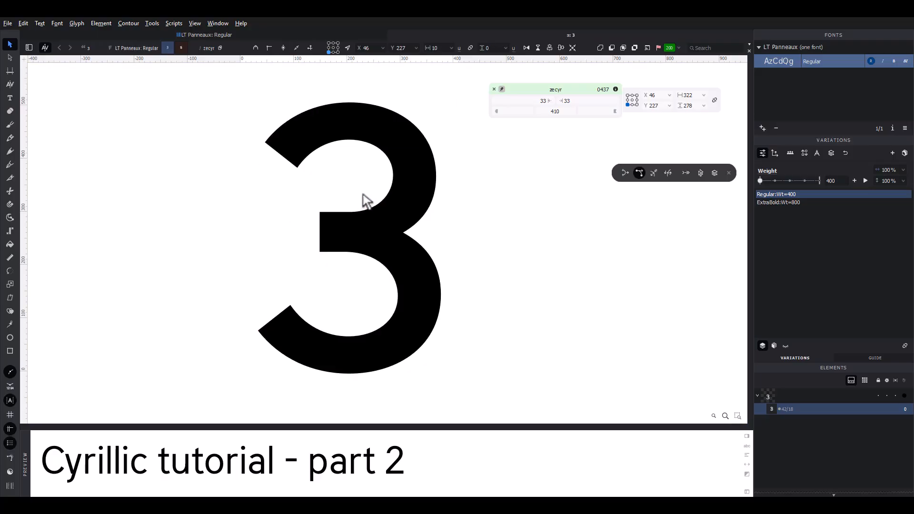
{"action": "key", "text": "shift+Left"}
{"action": "key", "text": "Right"}
{"action": "key", "text": "Right"}
{"action": "key", "text": "Right"}
{"action": "key", "text": "Right"}
{"action": "key", "text": "Right"}
{"action": "key", "text": "Right"}
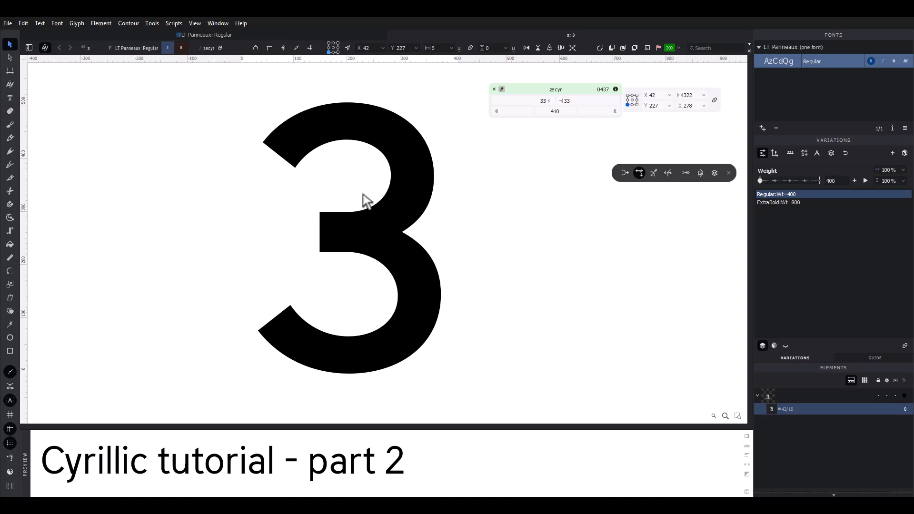
{"action": "key", "text": "Left"}
{"action": "key", "text": "Left"}
{"action": "key", "text": "grave"}
{"action": "left_click", "coordinate": [363, 194]}
- Switch to the ExtraBold master and insert a node on the lower and upper edges of the s spine
{"action": "key", "text": "space"}
{"action": "left_click_drag", "start_coordinate": [352, 181], "coordinate": [370, 190]}
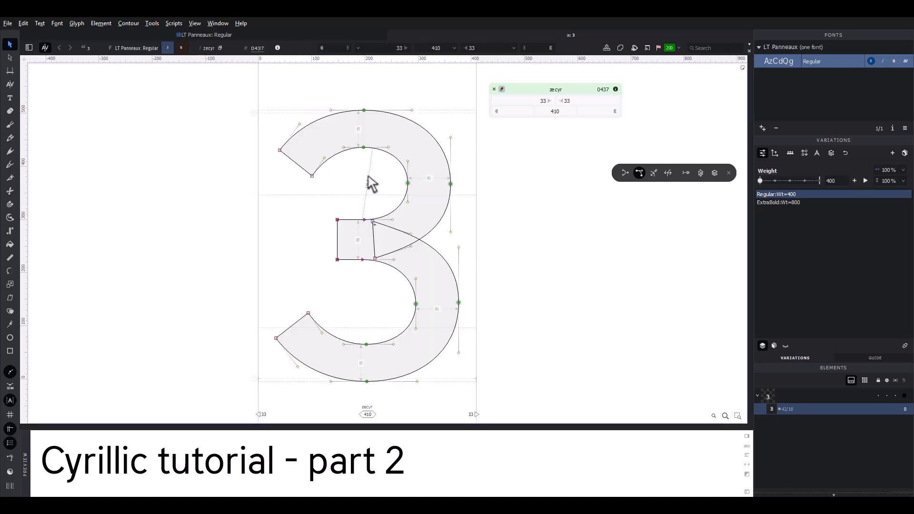
{"action": "scroll", "coordinate": [368, 175], "scroll_direction": "down", "scroll_amount": 2}
{"action": "key", "text": "space"}
{"action": "left_click_drag", "start_coordinate": [337, 162], "coordinate": [316, 159]}
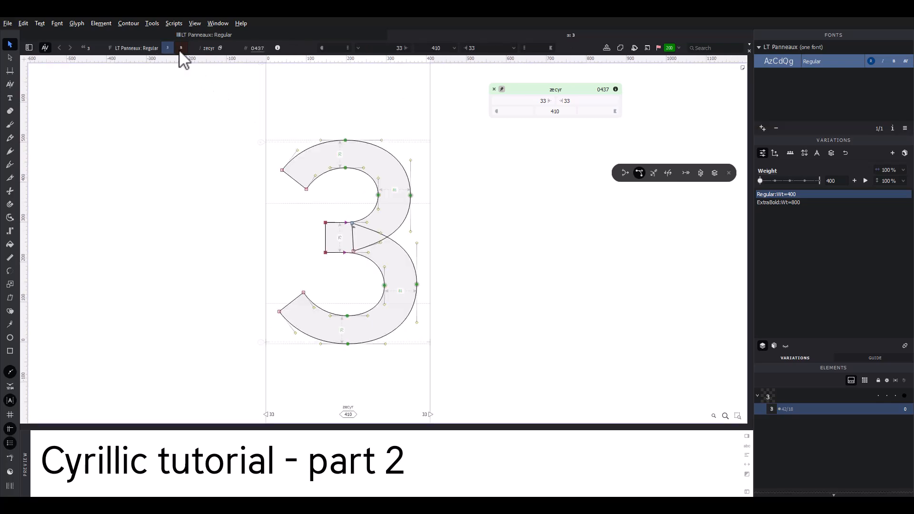
{"action": "left_click", "coordinate": [181, 48]}
{"action": "scroll", "coordinate": [285, 158], "scroll_direction": "up", "scroll_amount": 2}
{"action": "left_click", "coordinate": [10, 177]}
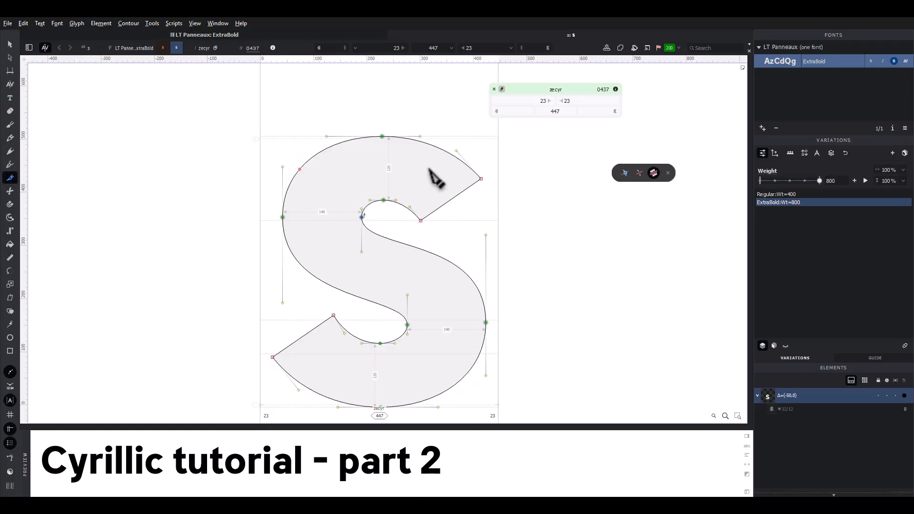
{"action": "left_click", "coordinate": [366, 300]}
{"action": "left_click", "coordinate": [390, 240]}
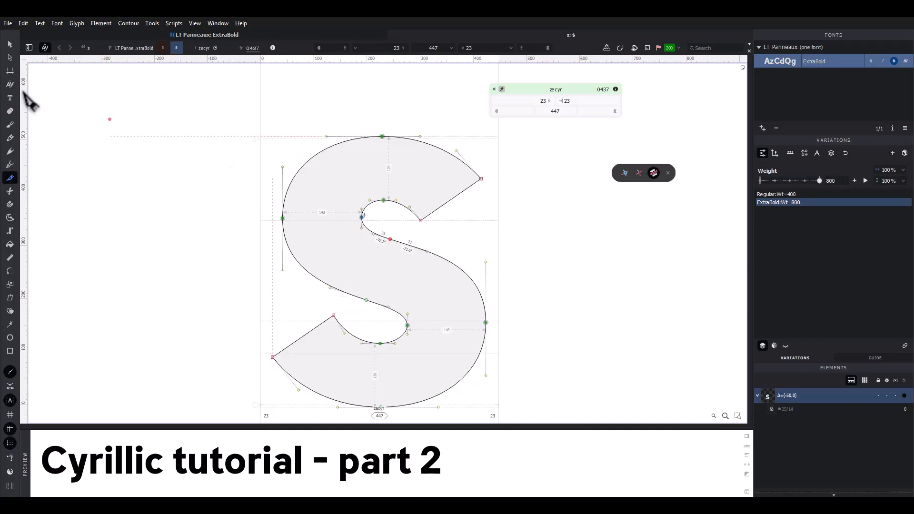
- Cut the upper half of the ExtraBold s outline at the new nodes and paste it back as a separate contour
{"action": "left_click", "coordinate": [10, 44]}
{"action": "left_click_drag", "start_coordinate": [169, 84], "coordinate": [512, 303]}
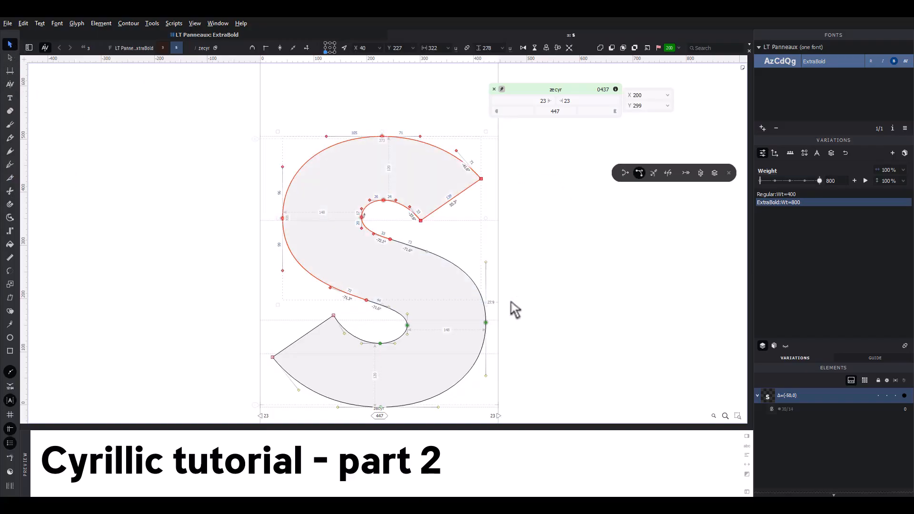
{"action": "key", "text": "ctrl+x"}
{"action": "key", "text": "ctrl+v"}
- Flip the pasted ExtraBold upper half horizontally and shift it left to X 32
{"action": "left_click", "coordinate": [523, 48]}
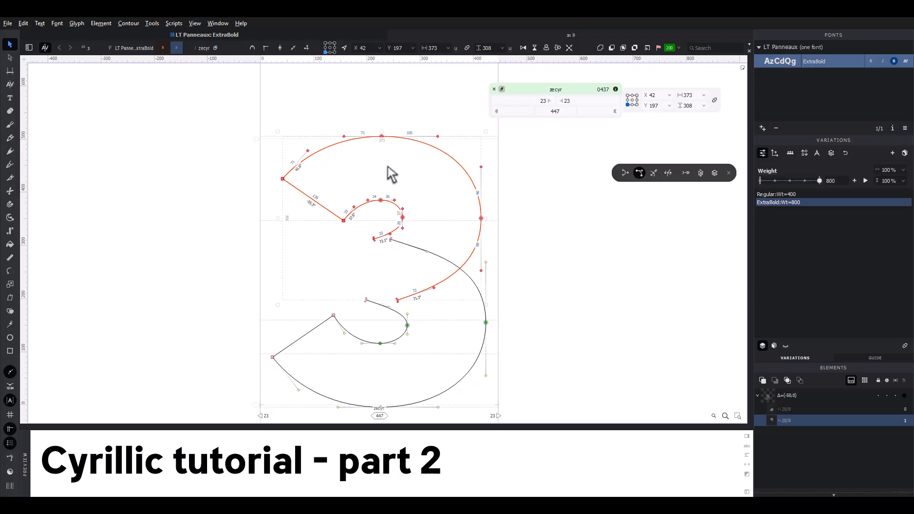
{"action": "key", "text": "shift+Left"}
{"action": "key", "text": "Left"}
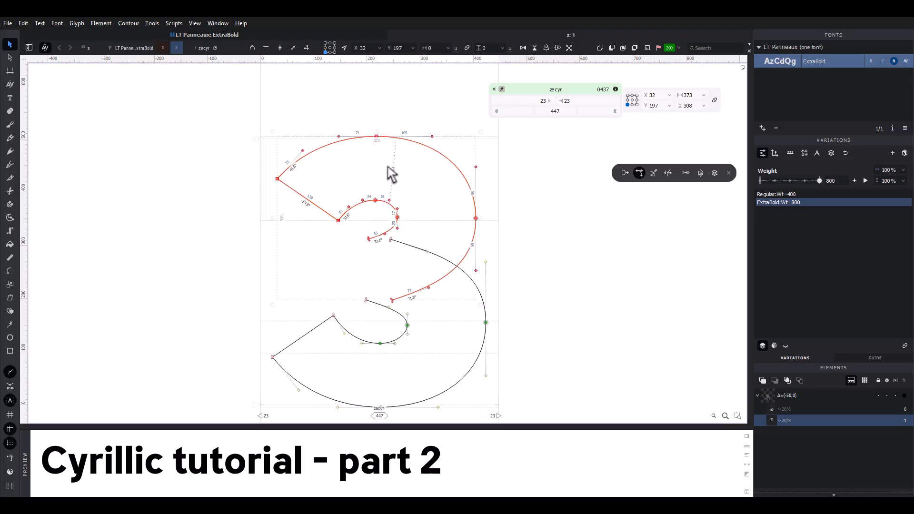
{"action": "left_click", "coordinate": [388, 167]}
- Level the handles at the open inner ends of the ExtraBold upper and lower halves to horizontal
{"action": "scroll", "coordinate": [388, 168], "scroll_direction": "up", "scroll_amount": 4}
{"action": "scroll", "coordinate": [378, 196], "scroll_direction": "down", "scroll_amount": 1}
{"action": "scroll", "coordinate": [376, 198], "scroll_direction": "down", "scroll_amount": 1}
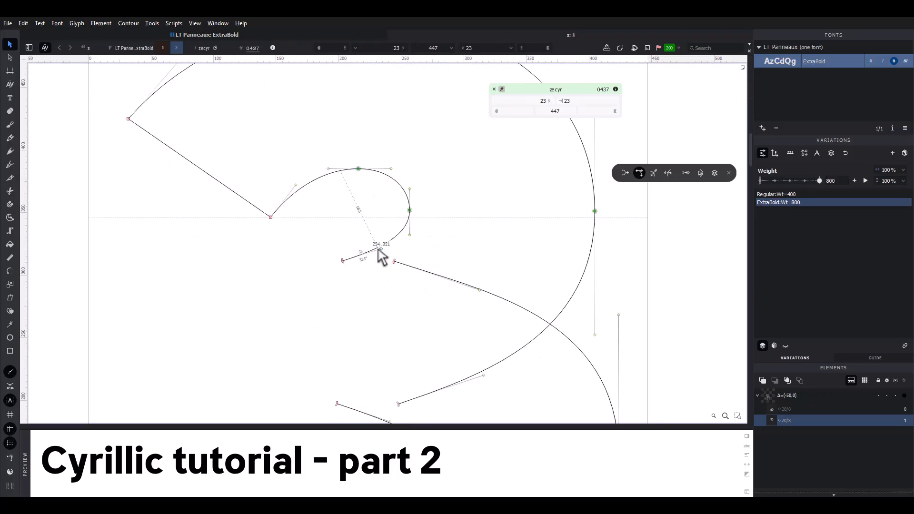
{"action": "left_click_drag", "start_coordinate": [394, 261], "coordinate": [391, 261]}
{"action": "left_click_drag", "start_coordinate": [405, 320], "coordinate": [398, 197]}
{"action": "left_click_drag", "start_coordinate": [384, 301], "coordinate": [407, 283]}
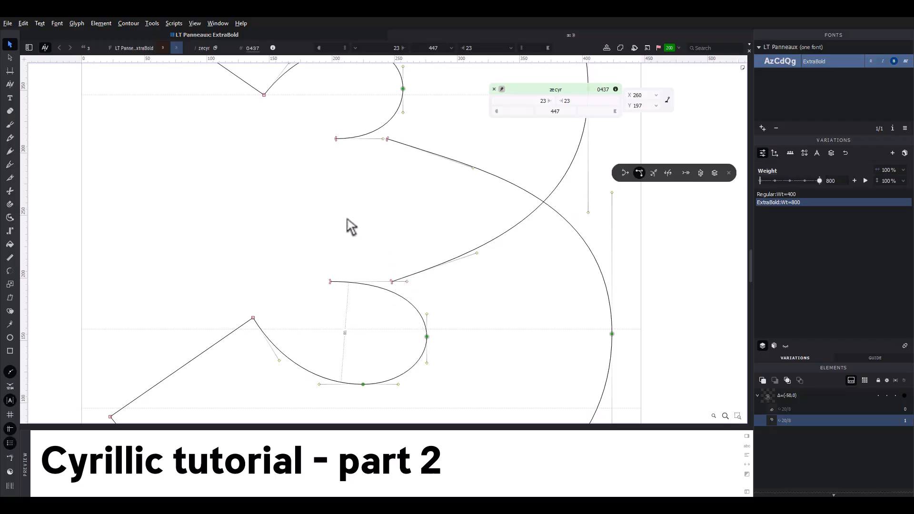
- Connect the open inner ends of both halves with straight segments, forming a middle bar with its left edge at X 177
{"action": "left_click_drag", "start_coordinate": [318, 209], "coordinate": [326, 249]}
{"action": "left_click", "coordinate": [9, 167]}
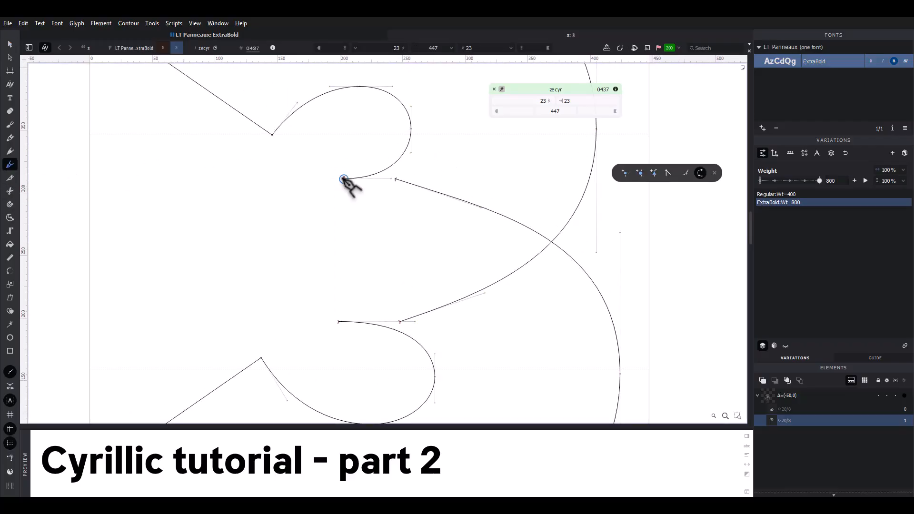
{"action": "left_click", "coordinate": [312, 179]}
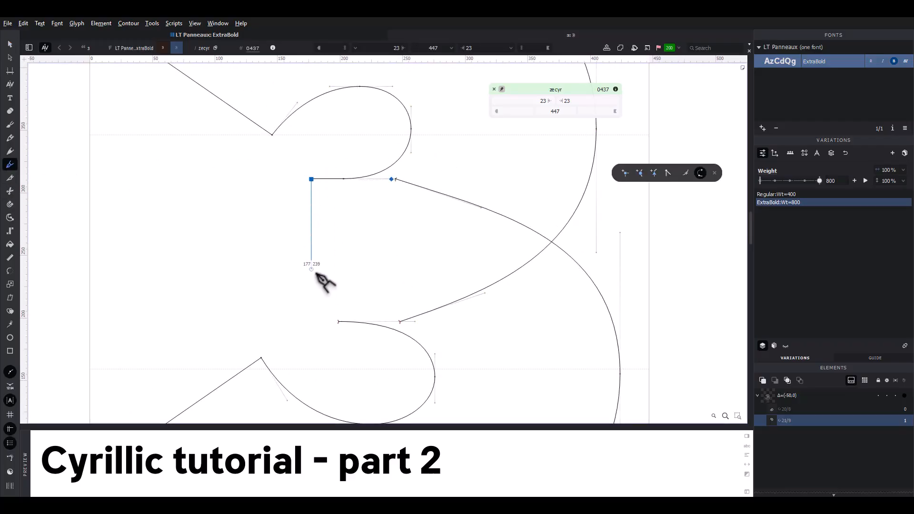
{"action": "left_click", "coordinate": [311, 322]}
{"action": "left_click", "coordinate": [337, 322]}
{"action": "left_click", "coordinate": [10, 46]}
- Select the whole ExtraBold zecyr contour and join its remaining open ends
{"action": "scroll", "coordinate": [247, 127], "scroll_direction": "down", "scroll_amount": 5}
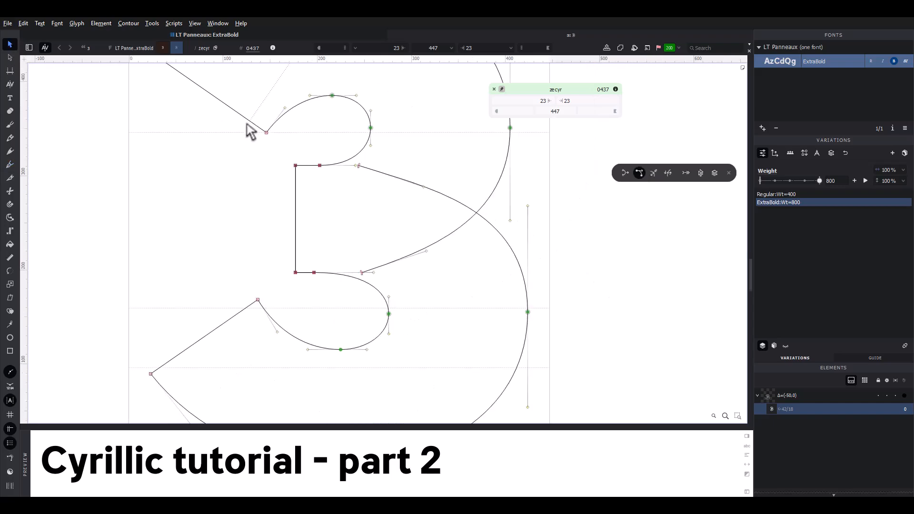
{"action": "left_click_drag", "start_coordinate": [247, 124], "coordinate": [272, 164]}
{"action": "double_click", "coordinate": [310, 152]}
{"action": "right_click", "coordinate": [311, 153]}
{"action": "mouse_move", "coordinate": [362, 264]}
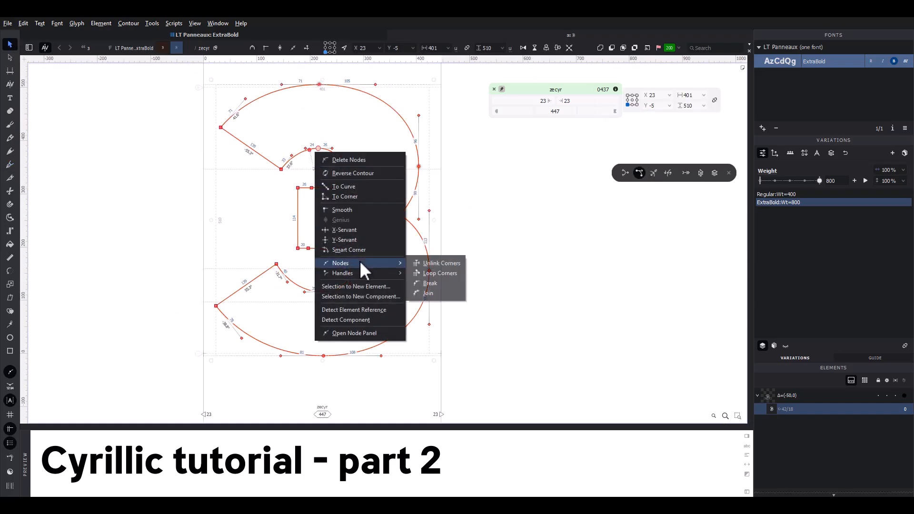
{"action": "left_click", "coordinate": [429, 288]}
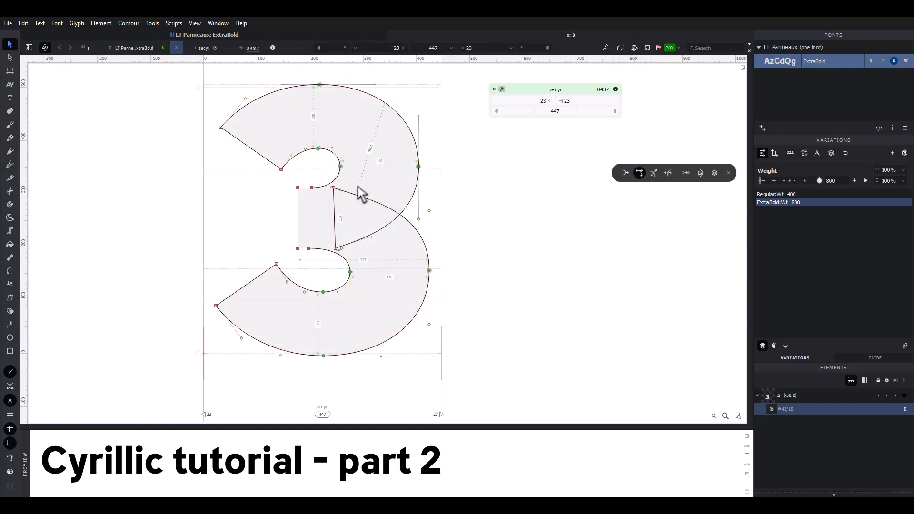
- Move the upper node of the inner connecting edge to X 248 so the edge is vertical
{"action": "scroll", "coordinate": [357, 194], "scroll_direction": "up", "scroll_amount": 3}
{"action": "left_click", "coordinate": [301, 190]}
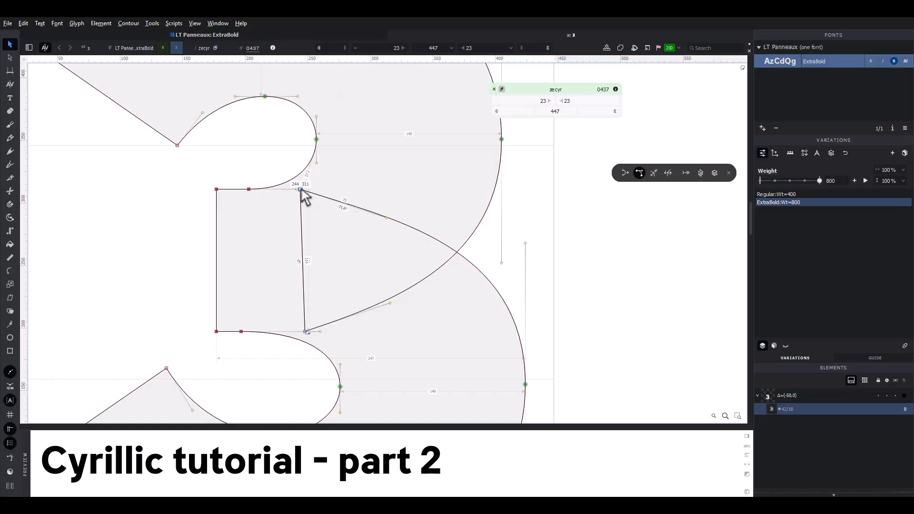
{"action": "left_click_drag", "start_coordinate": [301, 190], "coordinate": [357, 197]}
{"action": "scroll", "coordinate": [314, 191], "scroll_direction": "down", "scroll_amount": 3}
{"action": "key", "text": "space"}
- Select the upper half's nodes without the middle bar's left edge and shift them 5 units right to X 37
{"action": "left_click", "coordinate": [626, 177]}
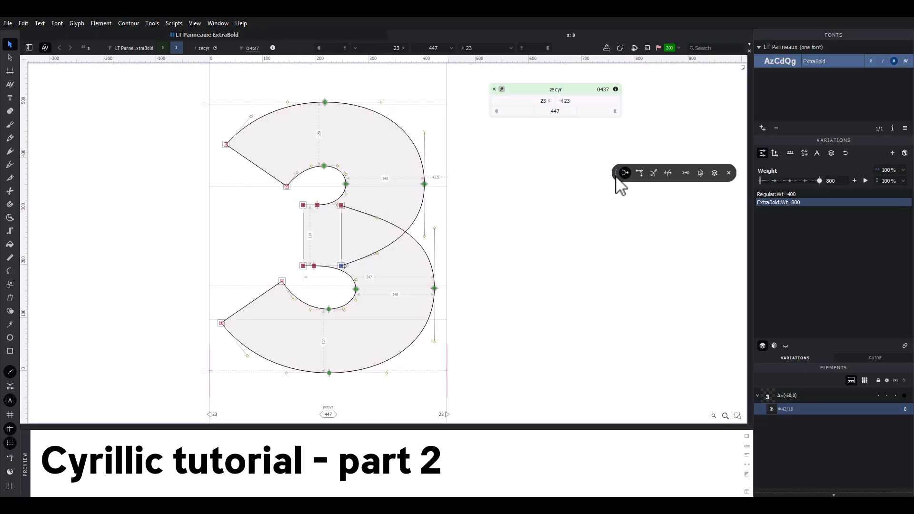
{"action": "left_click_drag", "start_coordinate": [195, 80], "coordinate": [473, 210]}
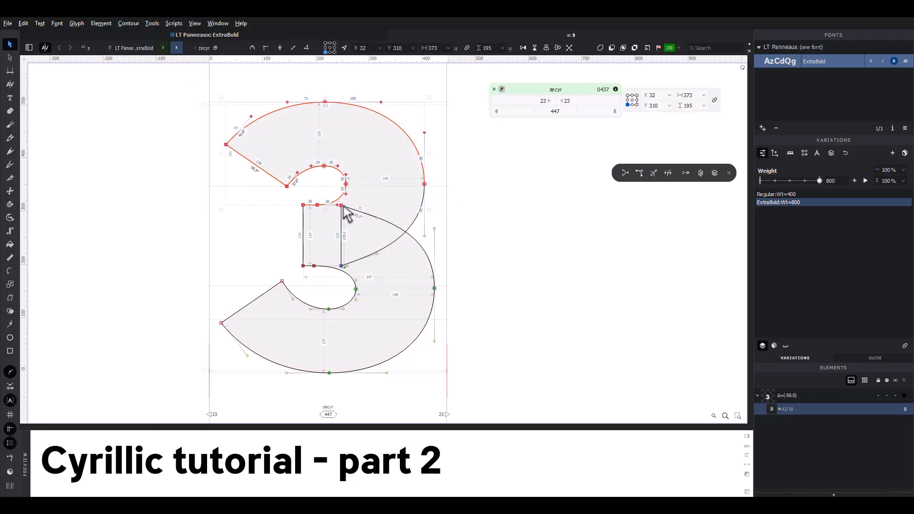
{"action": "left_click", "coordinate": [341, 206], "text": "shift"}
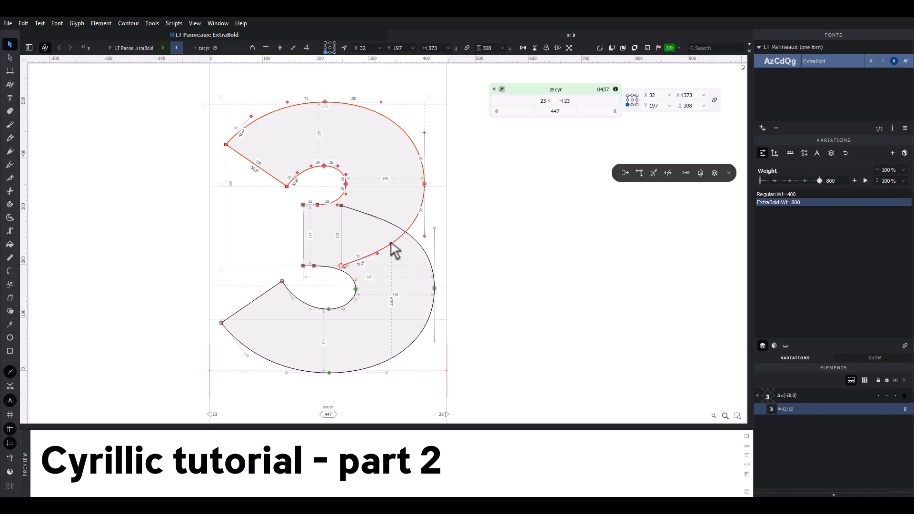
{"action": "key", "text": "Right"}
{"action": "key", "text": "Right"}
{"action": "key", "text": "Right"}
{"action": "key", "text": "Right"}
{"action": "key", "text": "Right"}
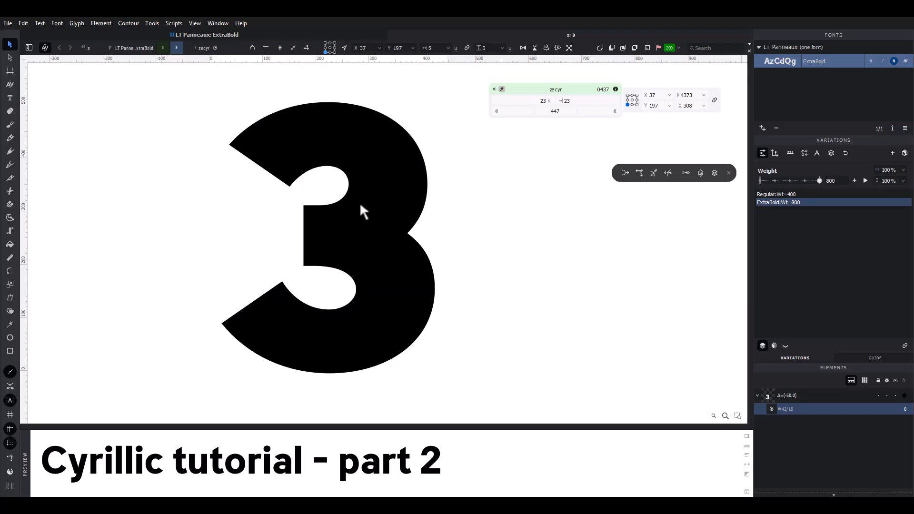
{"action": "left_click", "coordinate": [360, 205]}
- With proportional nudging enabled, move the inner edge's lower node up to Y 217 and its upper node down to Y 290
{"action": "left_click", "coordinate": [622, 176]}
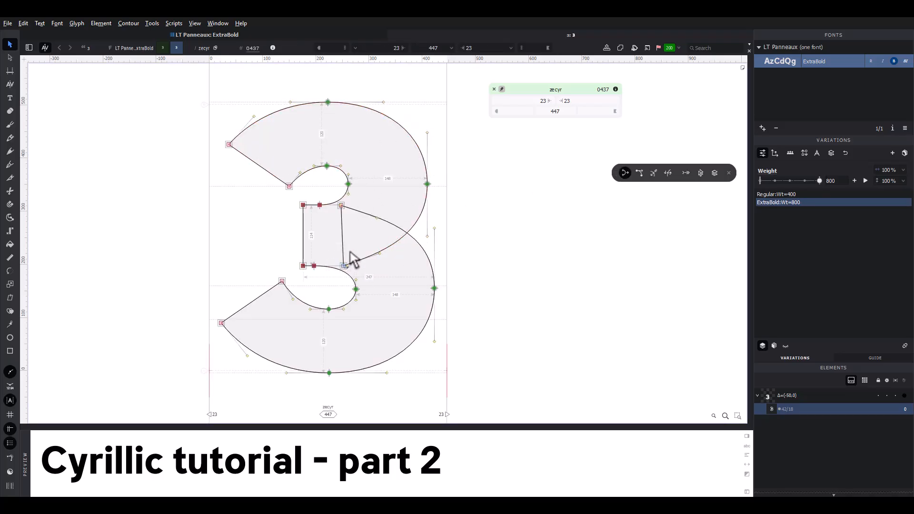
{"action": "left_click", "coordinate": [343, 267]}
{"action": "key", "text": "shift+Up"}
{"action": "key", "text": "shift+Up"}
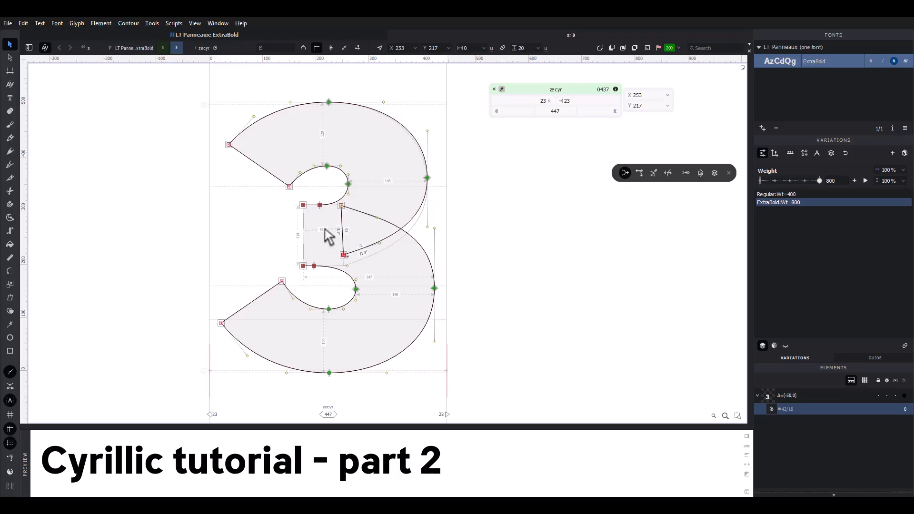
{"action": "key", "text": "shift+Down"}
{"action": "key", "text": "shift+Down"}
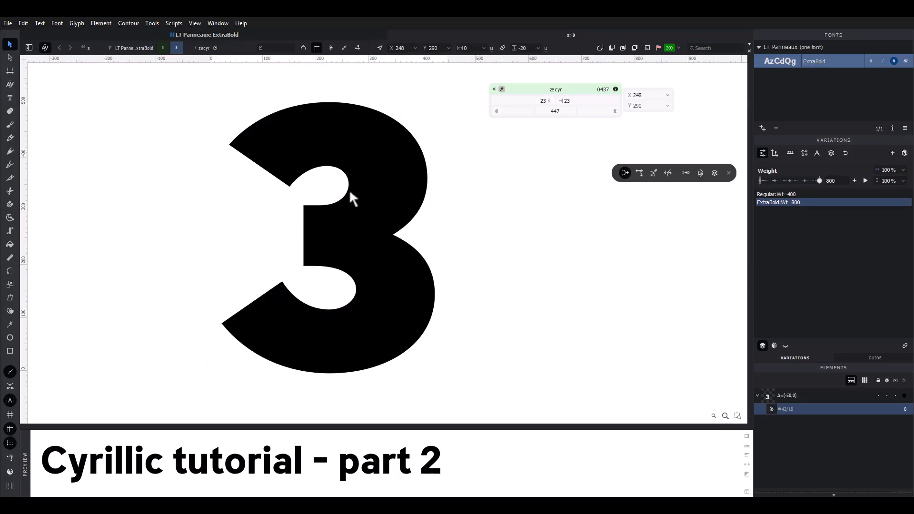
{"action": "key", "text": "shift+Up"}
{"action": "key", "text": "shift+Down"}
{"action": "key", "text": "Up"}
{"action": "left_click_drag", "start_coordinate": [407, 166], "coordinate": [432, 170]}
{"action": "key", "text": "Down"}
- Preview zecyr at weight 400, and compare its Regular and ExtraBold outlines
{"action": "left_click_drag", "start_coordinate": [820, 181], "coordinate": [757, 184]}
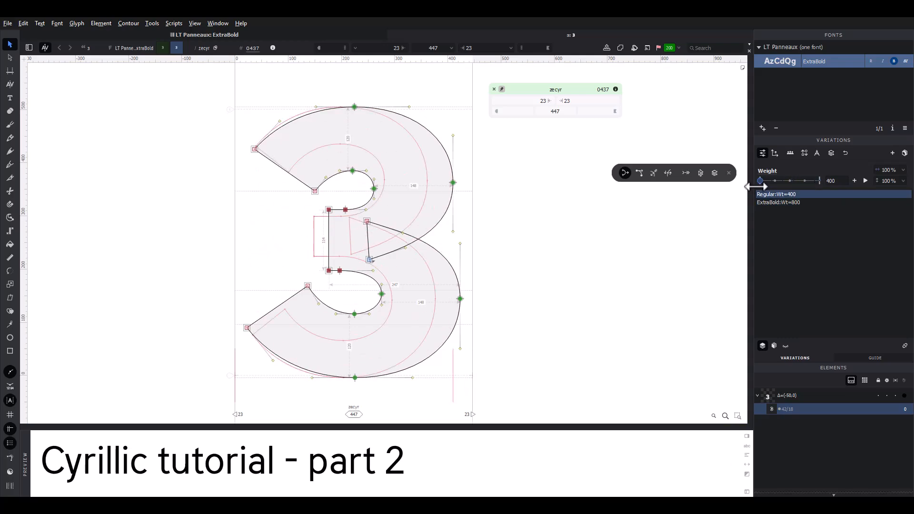
{"action": "left_click", "coordinate": [772, 203]}
{"action": "left_click", "coordinate": [775, 195]}
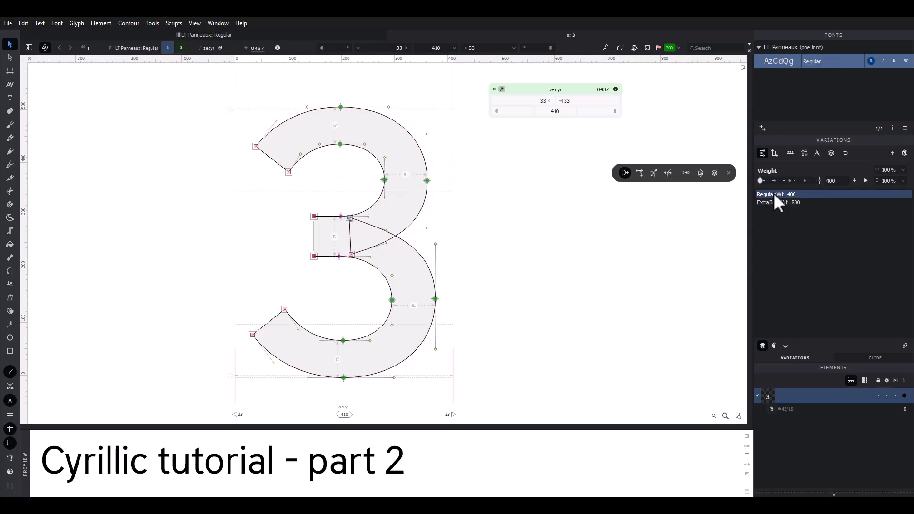
{"action": "left_click", "coordinate": [773, 201]}
{"action": "left_click", "coordinate": [771, 194]}
{"action": "left_click", "coordinate": [771, 203]}
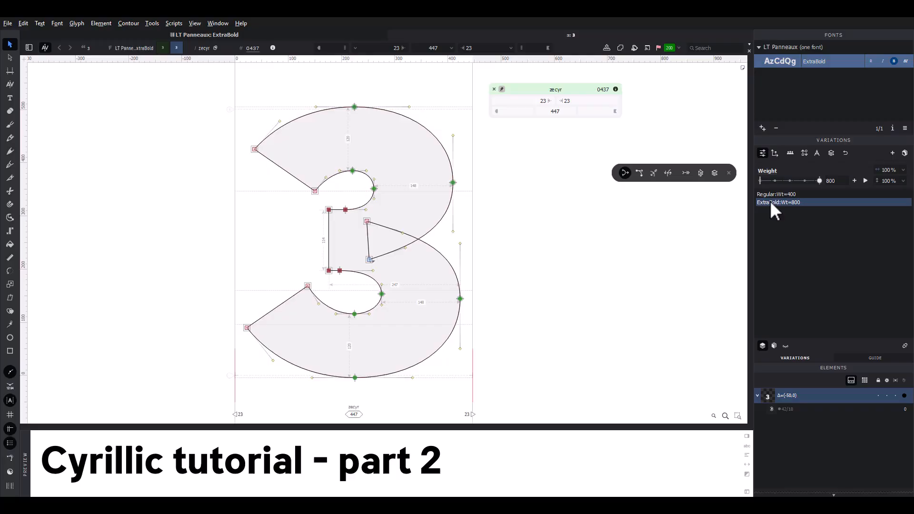
- Make the upper node of the ExtraBold inner edge the contour's start point, and check the interpolation towards Regular
{"action": "right_click", "coordinate": [367, 220]}
{"action": "left_click", "coordinate": [384, 233]}
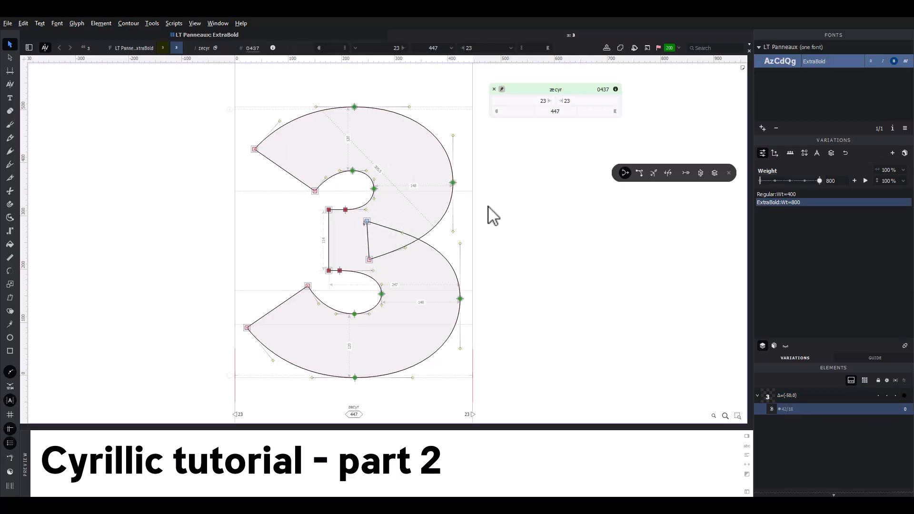
{"action": "left_click_drag", "start_coordinate": [819, 181], "coordinate": [783, 180]}
{"action": "left_click", "coordinate": [789, 193]}
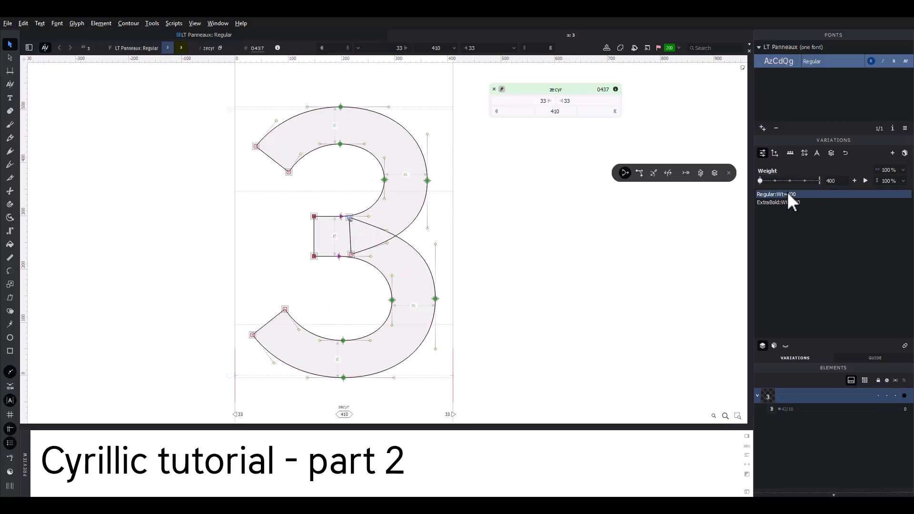
{"action": "left_click", "coordinate": [788, 204]}
- Compare the start node and contour direction at the inner edge between the Regular and ExtraBold masters
{"action": "scroll", "coordinate": [323, 220], "scroll_direction": "up", "scroll_amount": 3}
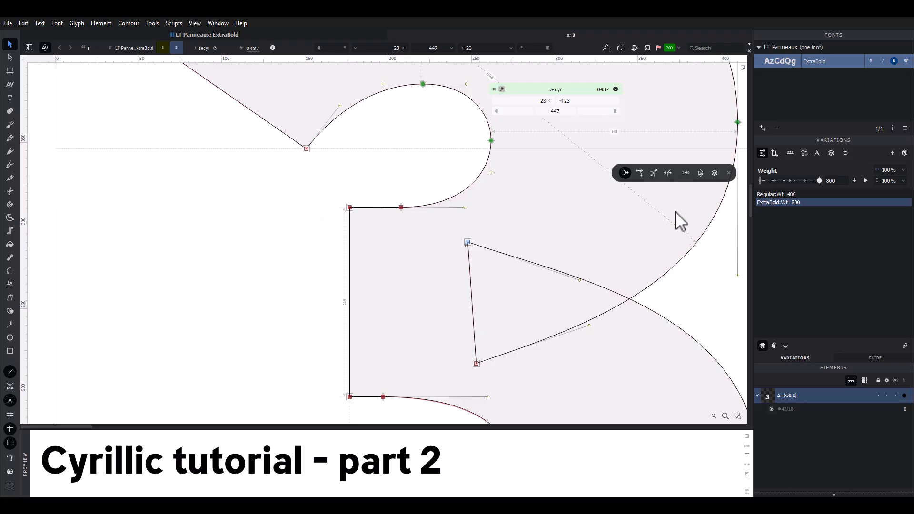
{"action": "left_click", "coordinate": [776, 193]}
{"action": "left_click", "coordinate": [777, 201]}
{"action": "left_click", "coordinate": [775, 192]}
{"action": "left_click", "coordinate": [12, 58]}
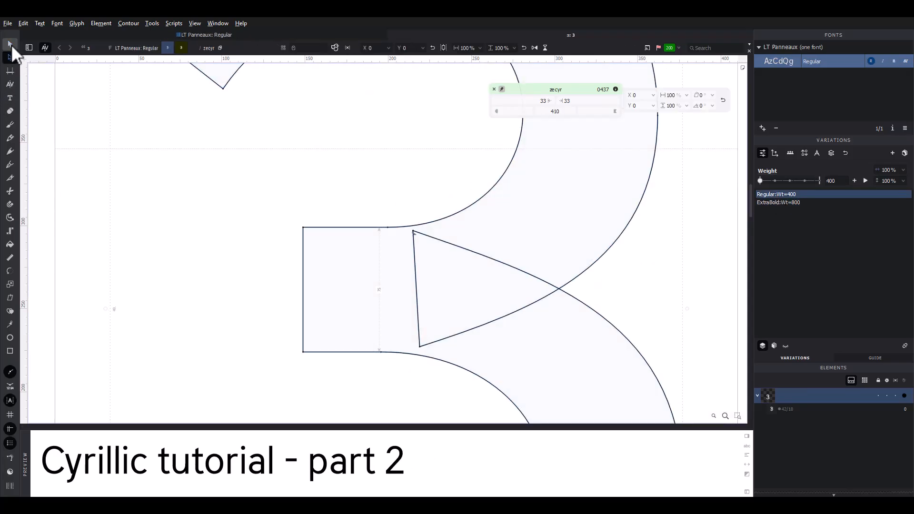
{"action": "left_click", "coordinate": [10, 45]}
{"action": "left_click", "coordinate": [181, 49]}
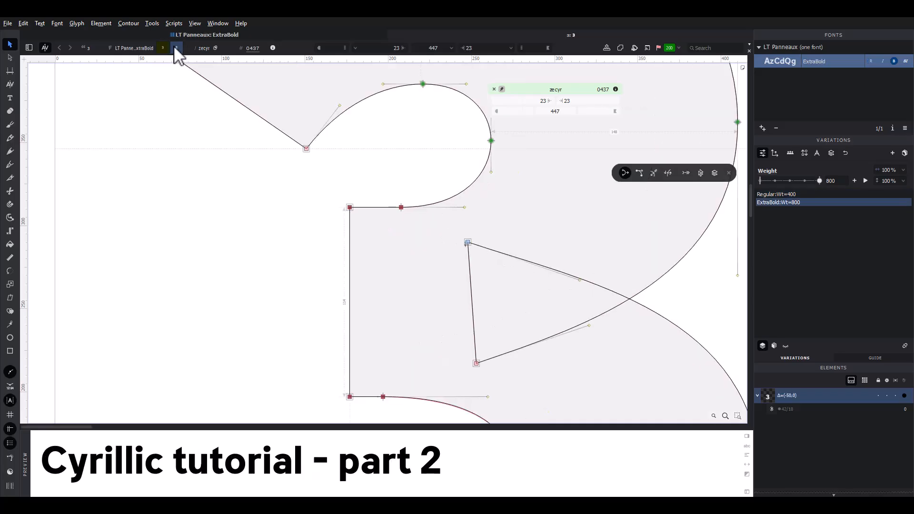
- Reverse the direction of the zecyr contour in the Regular master and check the weight interpolation
{"action": "left_click", "coordinate": [169, 48]}
{"action": "double_click", "coordinate": [431, 224]}
{"action": "right_click", "coordinate": [413, 231]}
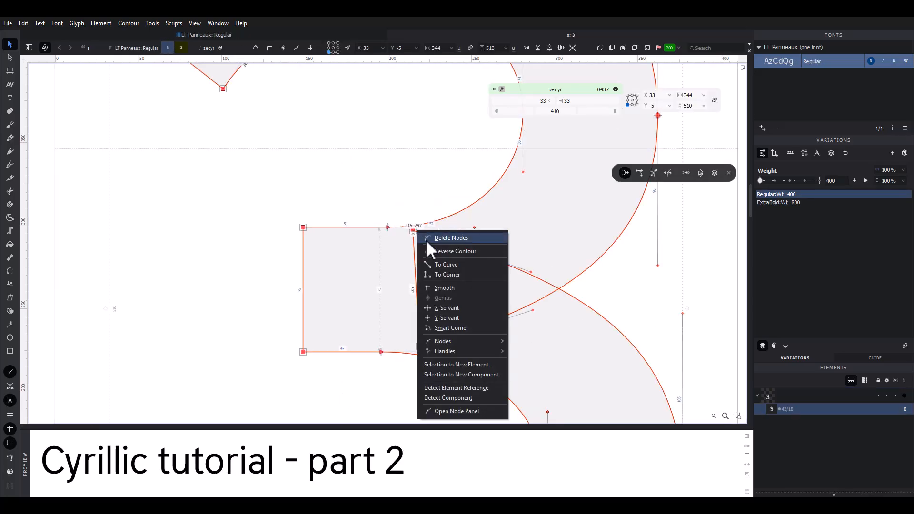
{"action": "left_click", "coordinate": [432, 251]}
{"action": "scroll", "coordinate": [408, 262], "scroll_direction": "down", "scroll_amount": 5}
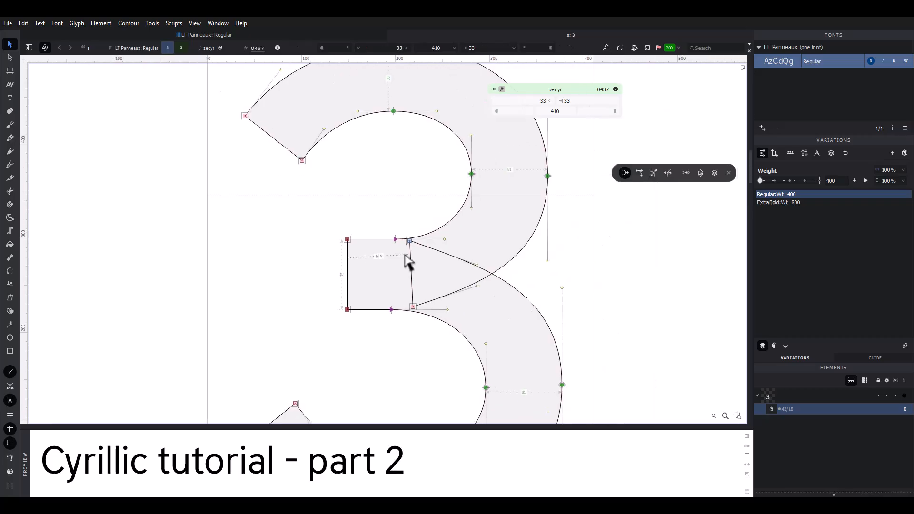
{"action": "mouse_move", "coordinate": [771, 181]}
{"action": "left_mouse_down"}
{"action": "mouse_move", "coordinate": [821, 183]}
{"action": "mouse_move", "coordinate": [758, 185]}
{"action": "left_mouse_up"}
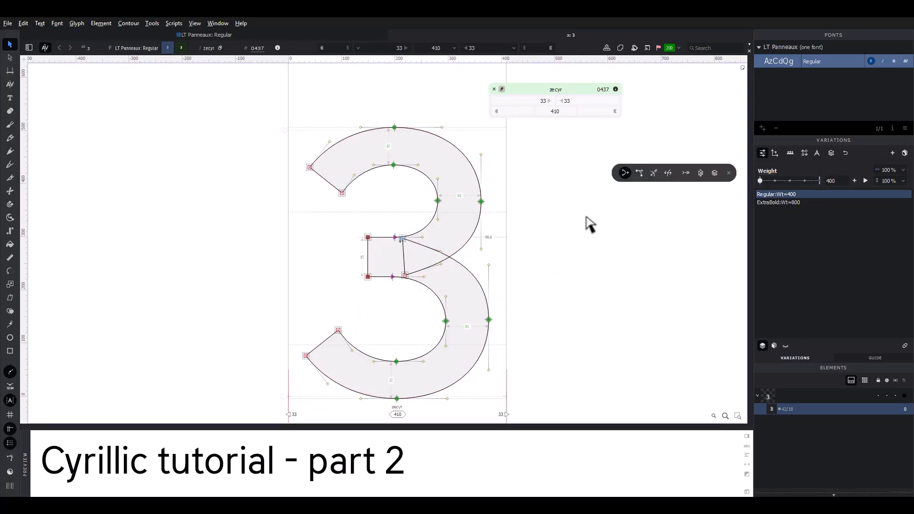
- Return to the font's glyph overview and open the empty softcyr glyph
{"action": "left_click", "coordinate": [391, 34]}
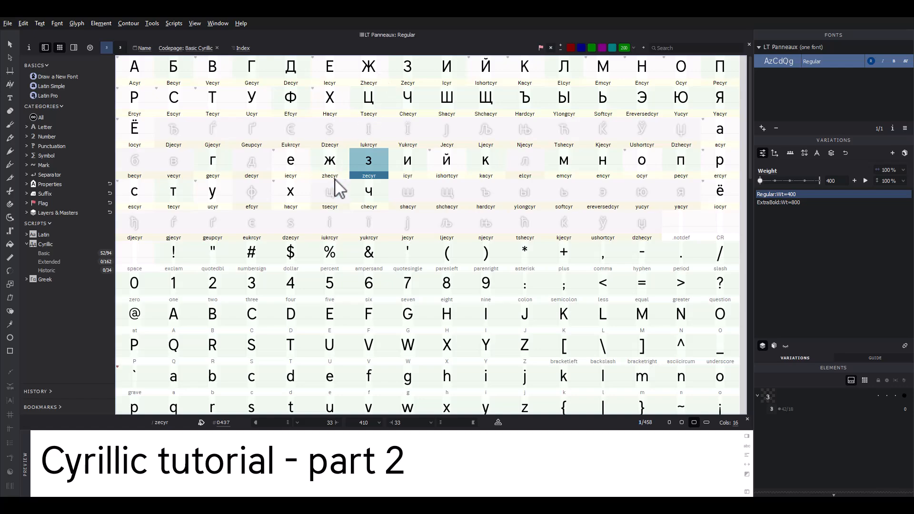
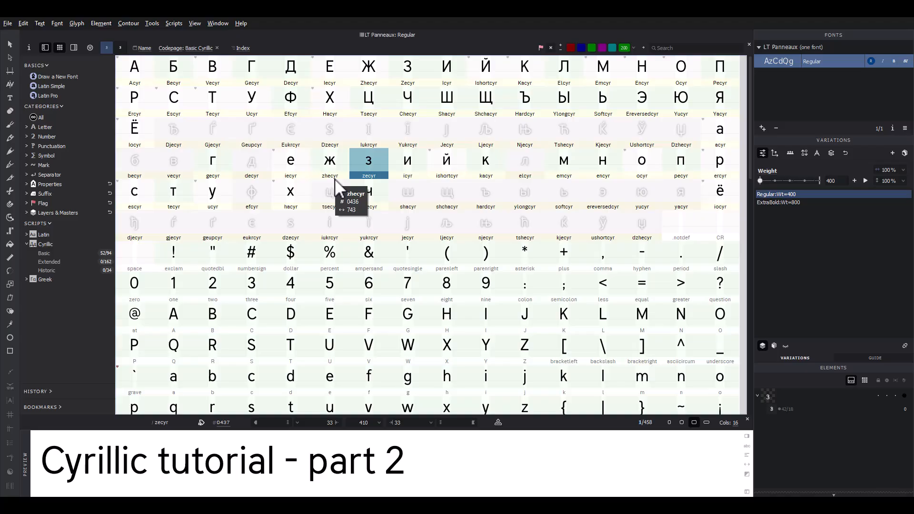
{"action": "scroll", "coordinate": [336, 179], "scroll_direction": "down", "scroll_amount": 1}
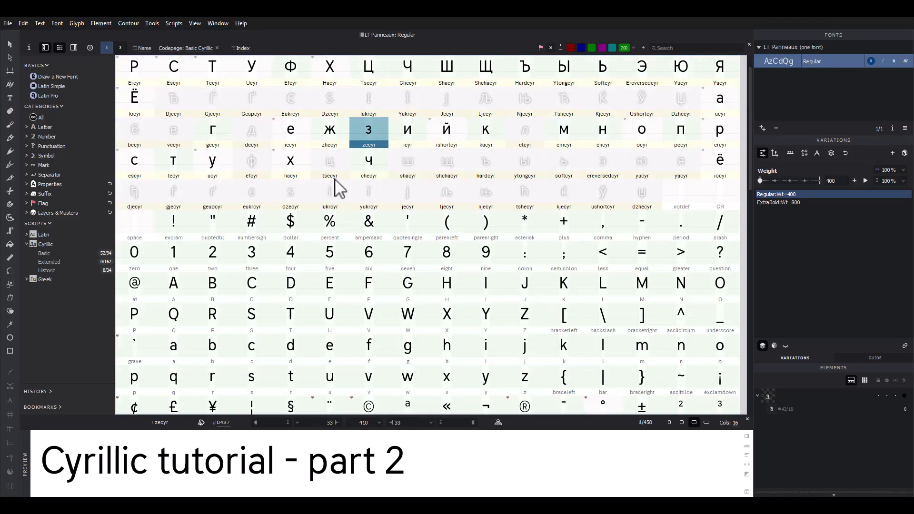
{"action": "scroll", "coordinate": [339, 188], "scroll_direction": "up", "scroll_amount": 1}
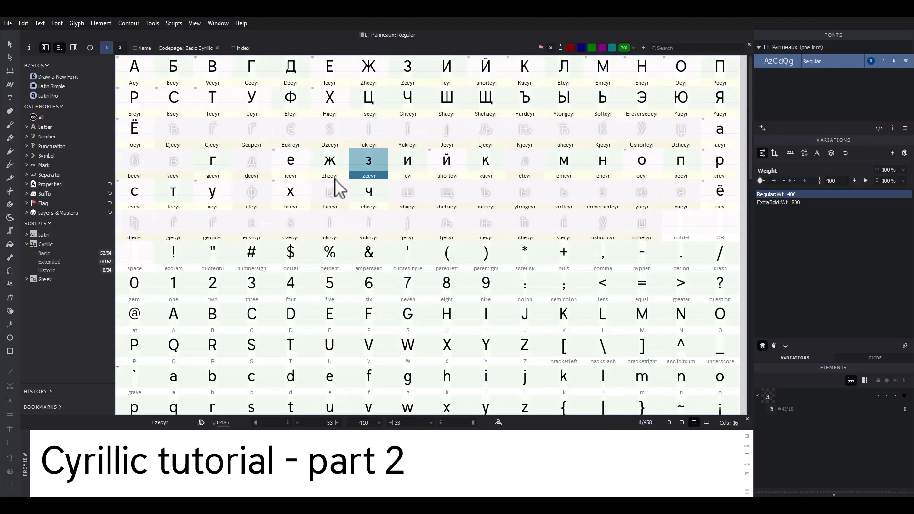
{"action": "double_click", "coordinate": [557, 193]}
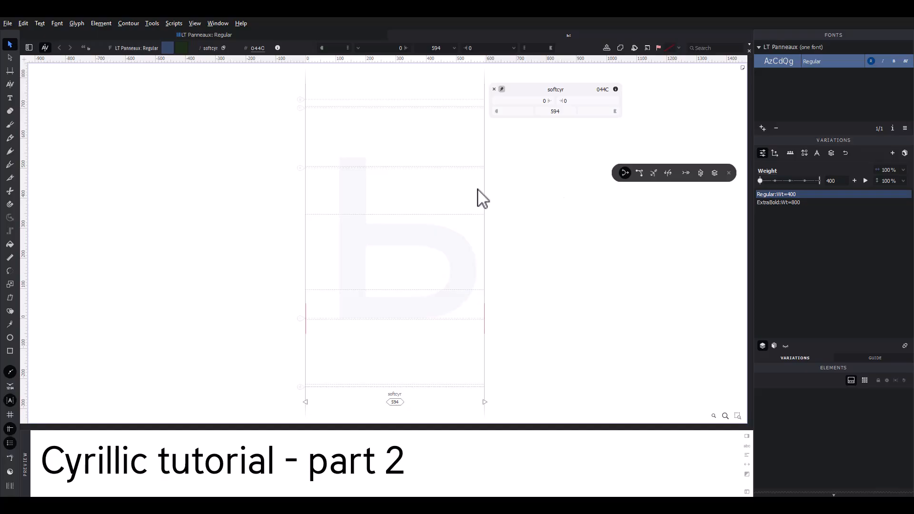
- Add a letter i before softcyr and copy its stem into the softcyr glyph
{"action": "type", "text": "tori"}
{"action": "left_click", "coordinate": [9, 45]}
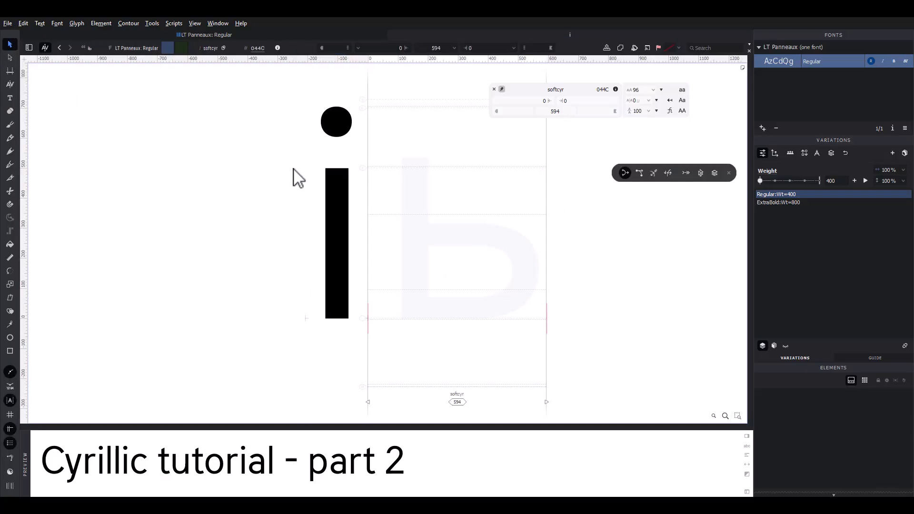
{"action": "double_click", "coordinate": [347, 192]}
{"action": "double_click", "coordinate": [348, 192]}
{"action": "key", "text": "ctrl+c"}
{"action": "double_click", "coordinate": [408, 191]}
{"action": "key", "text": "ctrl+v"}
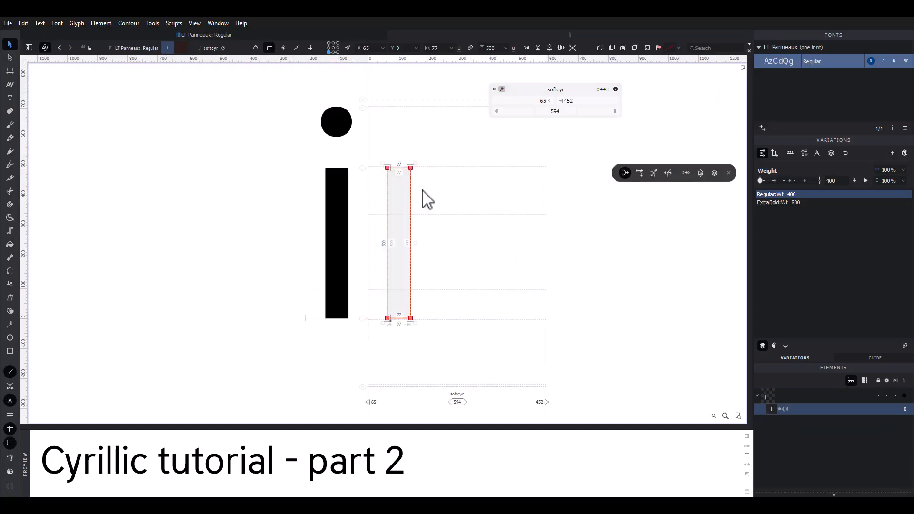
- Insert a capital P before softcyr and copy the nodes of its bowl into the softcyr glyph
{"action": "type", "text": "t"}
{"action": "type", "text": "P"}
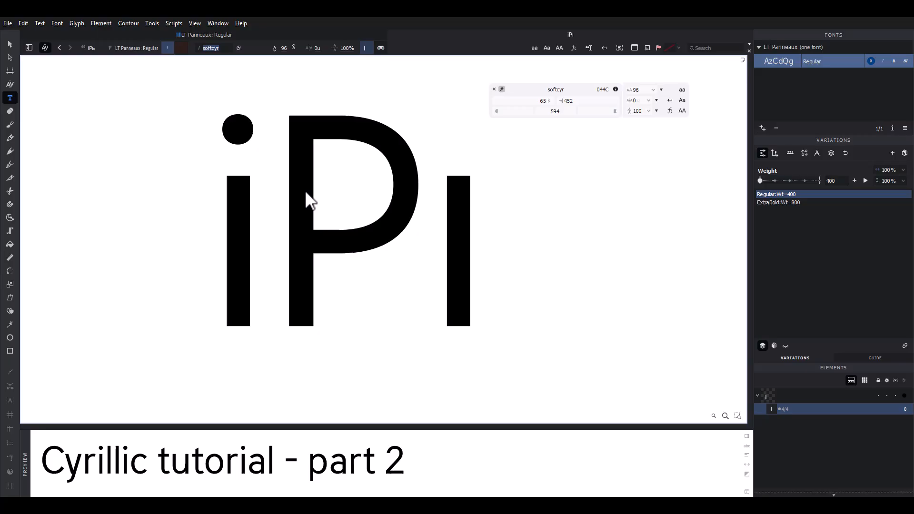
{"action": "left_click", "coordinate": [10, 45]}
{"action": "double_click", "coordinate": [353, 141]}
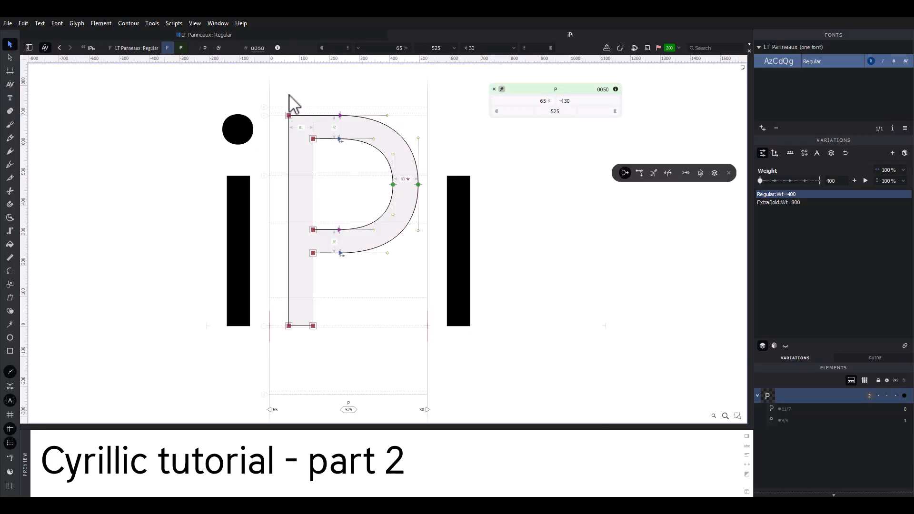
{"action": "left_click_drag", "start_coordinate": [293, 103], "coordinate": [494, 279]}
{"action": "key", "text": "ctrl+c"}
{"action": "double_click", "coordinate": [482, 261]}
{"action": "key", "text": "ctrl+v"}
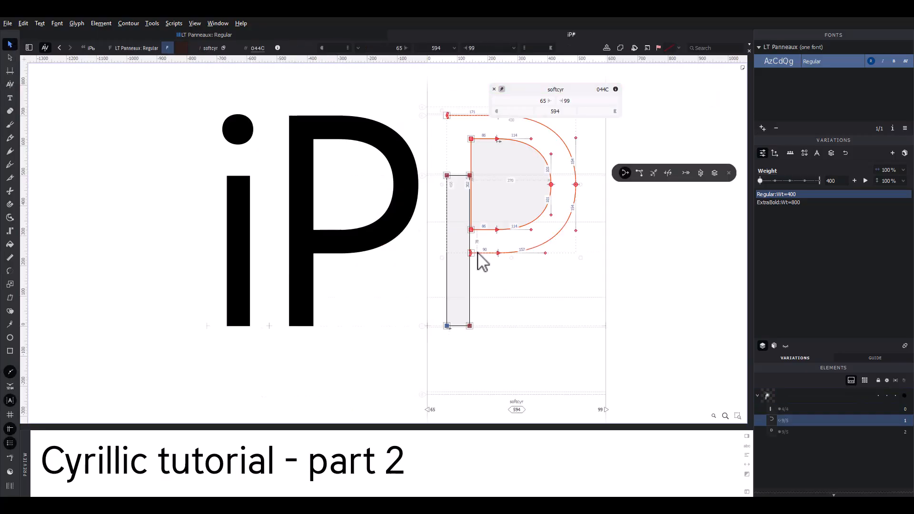
- Close the pasted bowl's open outer contour and move the whole bowl down onto the baseline
{"action": "right_click", "coordinate": [482, 257]}
{"action": "mouse_move", "coordinate": [533, 352]}
{"action": "left_click", "coordinate": [604, 377]}
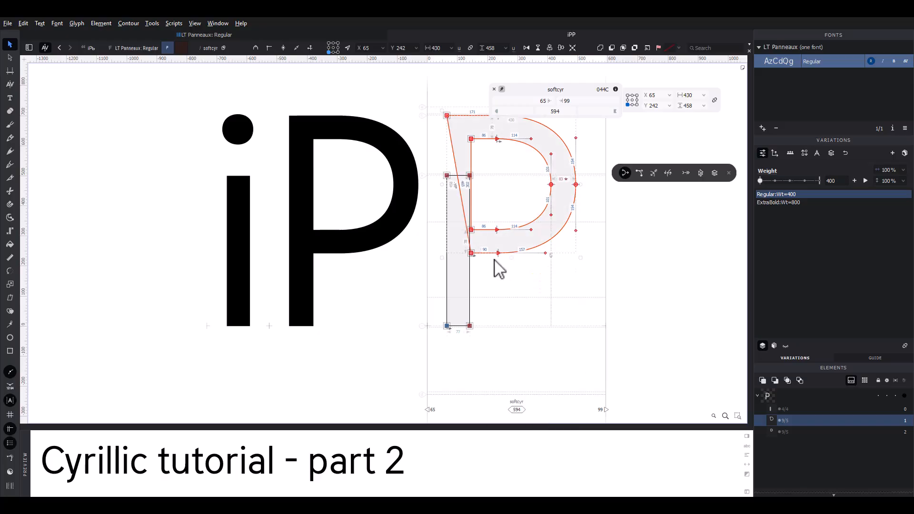
{"action": "left_click_drag", "start_coordinate": [475, 252], "coordinate": [474, 327]}
- Select the nodes of the bowl's upper horizontal edges and lower them by 140 units
{"action": "scroll", "coordinate": [474, 261], "scroll_direction": "up", "scroll_amount": 2}
{"action": "key", "text": "space"}
{"action": "left_click_drag", "start_coordinate": [448, 261], "coordinate": [383, 268]}
{"action": "left_click_drag", "start_coordinate": [460, 239], "coordinate": [348, 167]}
{"action": "key", "text": "shift+Down"}
{"action": "key", "text": "shift+Down"}
{"action": "key", "text": "shift+Down"}
{"action": "key", "text": "shift+Down"}
{"action": "key", "text": "shift+Down"}
{"action": "key", "text": "shift+Down"}
{"action": "key", "text": "shift+Down"}
{"action": "key", "text": "shift+Down"}
{"action": "key", "text": "shift+Down"}
{"action": "key", "text": "shift+Down"}
{"action": "key", "text": "shift+Down"}
{"action": "key", "text": "shift+Down"}
{"action": "key", "text": "shift+Down"}
{"action": "key", "text": "shift+Down"}
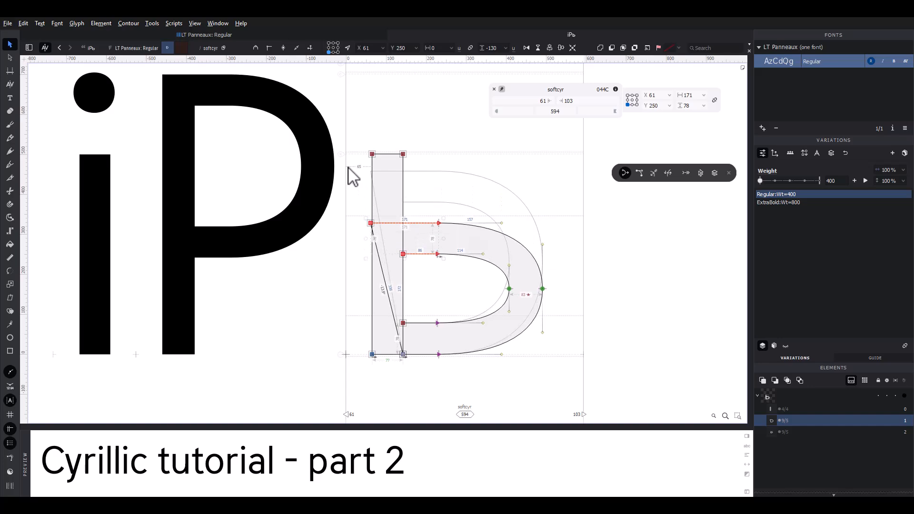
- Switch the nudging mode and move the bowl's inner and outer extreme nodes 60 units left
{"action": "left_click", "coordinate": [639, 174]}
{"action": "left_click_drag", "start_coordinate": [569, 261], "coordinate": [492, 302]}
{"action": "key", "text": "shift+Left"}
{"action": "key", "text": "shift+Left"}
{"action": "key", "text": "shift+Left"}
{"action": "key", "text": "shift+Left"}
{"action": "key", "text": "shift+Left"}
{"action": "key", "text": "shift+Left"}
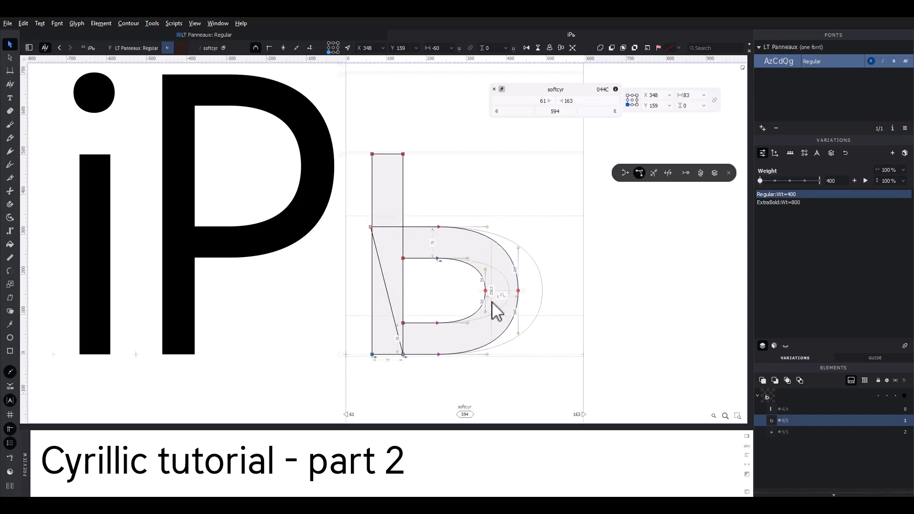
{"action": "key", "text": "space"}
{"action": "left_click", "coordinate": [439, 239]}
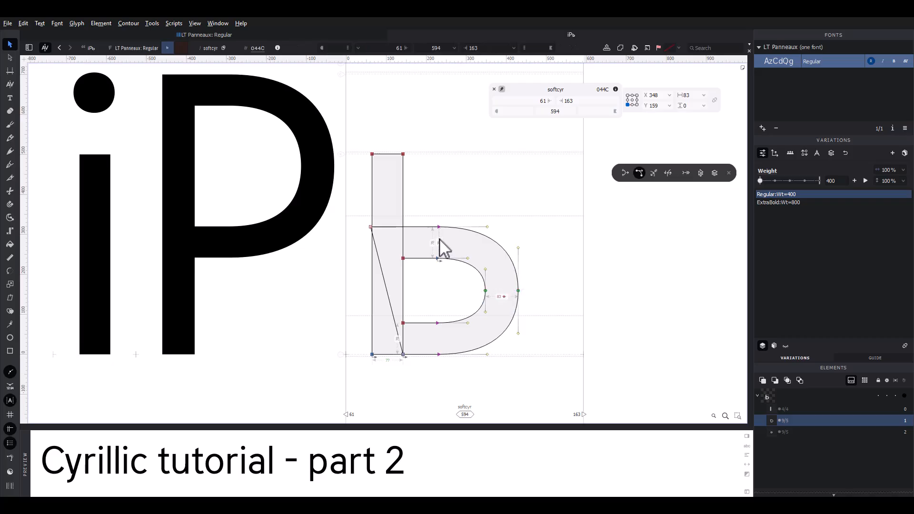
- Insert a reference letter t before softcyr and move the bowl's upper-left node inside the stem to X 88
{"action": "type", "text": "tut"}
{"action": "left_click", "coordinate": [9, 45]}
{"action": "scroll", "coordinate": [490, 200], "scroll_direction": "up", "scroll_amount": 3}
{"action": "left_click_drag", "start_coordinate": [490, 200], "coordinate": [419, 202]}
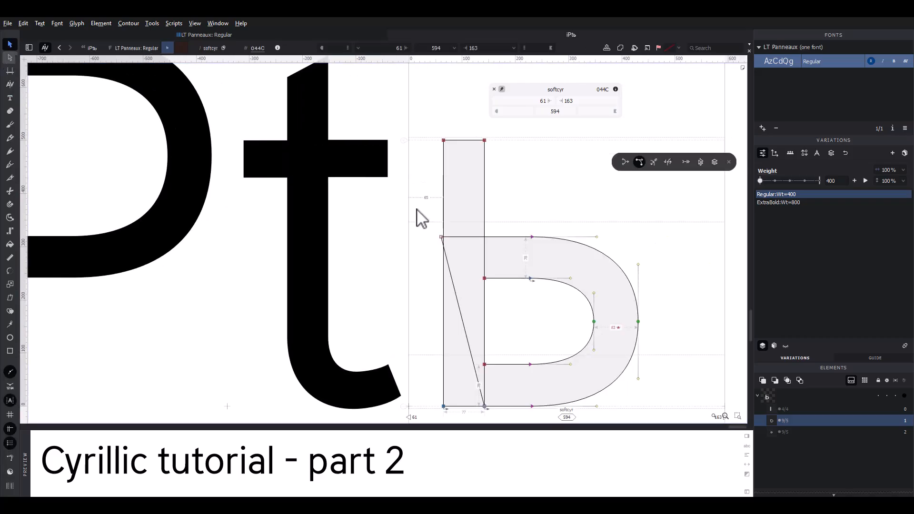
{"action": "left_click_drag", "start_coordinate": [445, 241], "coordinate": [459, 242]}
{"action": "left_click", "coordinate": [351, 198]}
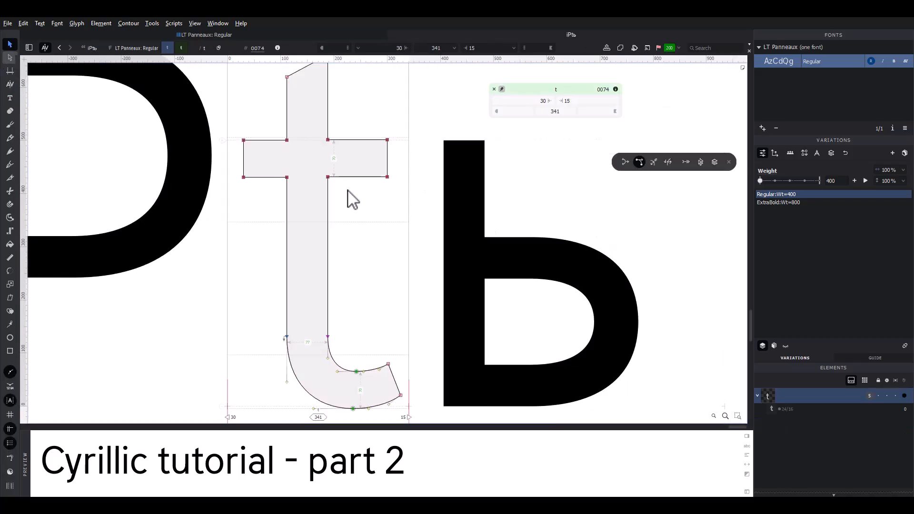
{"action": "left_click", "coordinate": [472, 224]}
- Restore the previous nudging mode and shift the bowl's upper outer edge and the counter's lower edge down 8 units
{"action": "left_click", "coordinate": [624, 163]}
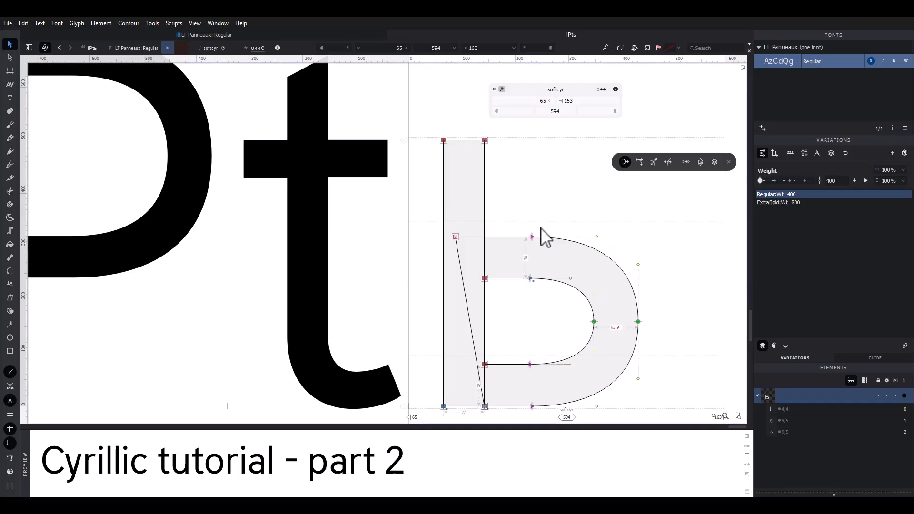
{"action": "left_click_drag", "start_coordinate": [541, 228], "coordinate": [444, 254]}
{"action": "left_click_drag", "start_coordinate": [562, 336], "coordinate": [470, 382]}
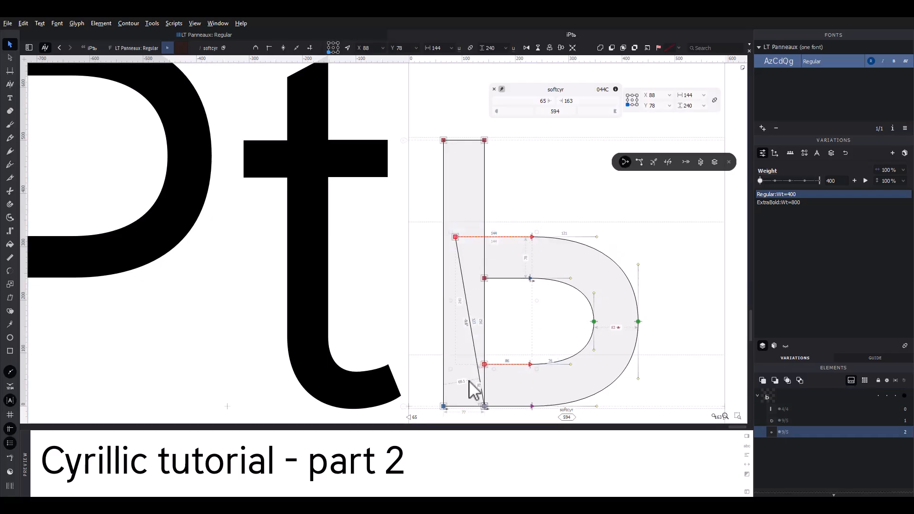
{"action": "key", "text": "Down"}
{"action": "key", "text": "Down"}
{"action": "key", "text": "Down"}
{"action": "key", "text": "Down"}
{"action": "key", "text": "Down"}
{"action": "key", "text": "Down"}
{"action": "key", "text": "Down"}
{"action": "key", "text": "Down"}
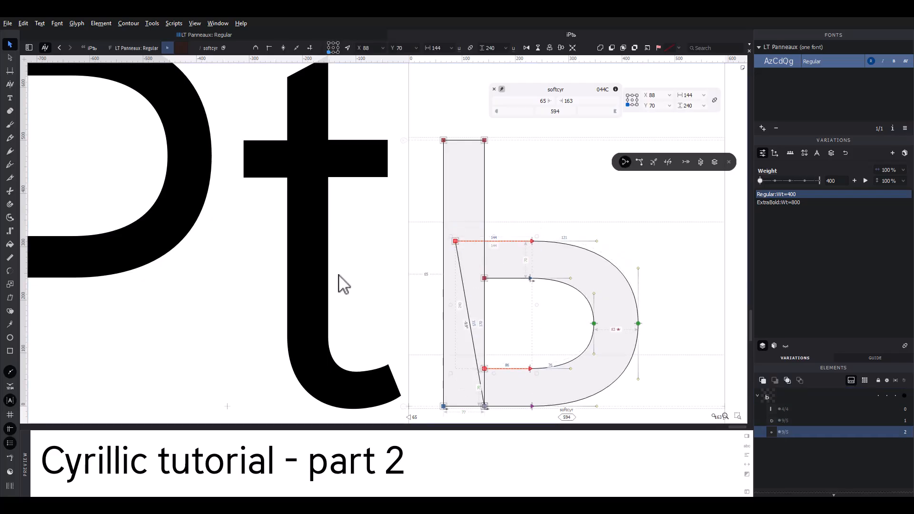
- Replace the reference letters P and t before softcyr with a letter o for comparison
{"action": "scroll", "coordinate": [338, 275], "scroll_direction": "down", "scroll_amount": 1}
{"action": "key", "text": "t"}
{"action": "left_click_drag", "start_coordinate": [408, 266], "coordinate": [137, 233]}
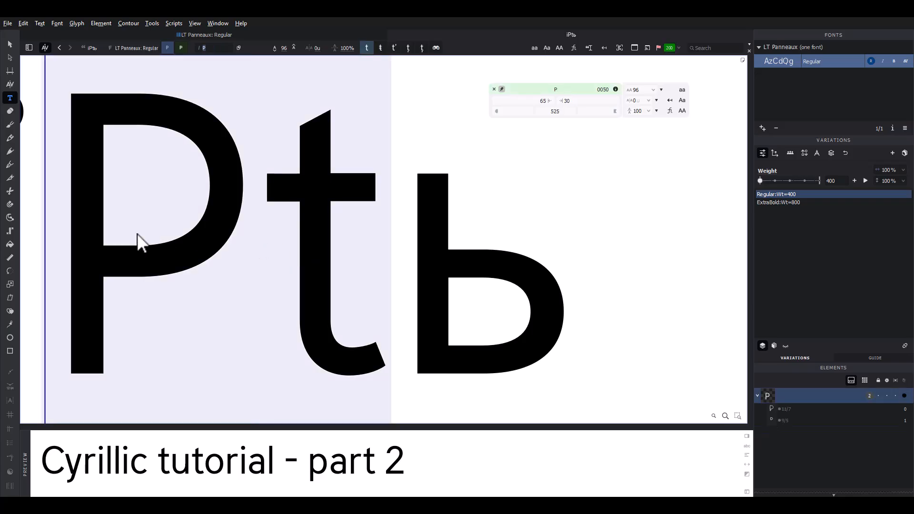
{"action": "type", "text": "o"}
{"action": "key", "text": "Escape"}
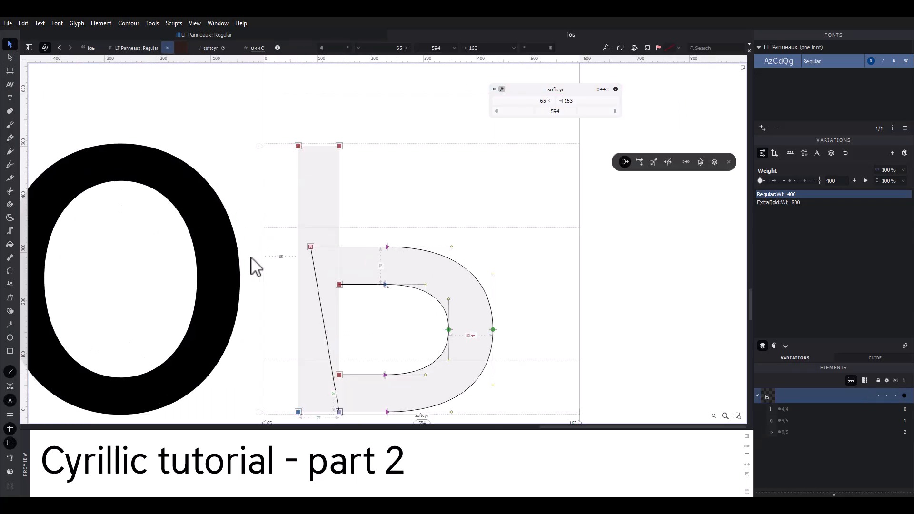
{"action": "left_click_drag", "start_coordinate": [240, 252], "coordinate": [284, 221]}
{"action": "double_click", "coordinate": [238, 227]}
- Merge the overlapping stem and bowl contours of the Regular softcyr glyph into a single outline
{"action": "double_click", "coordinate": [382, 268]}
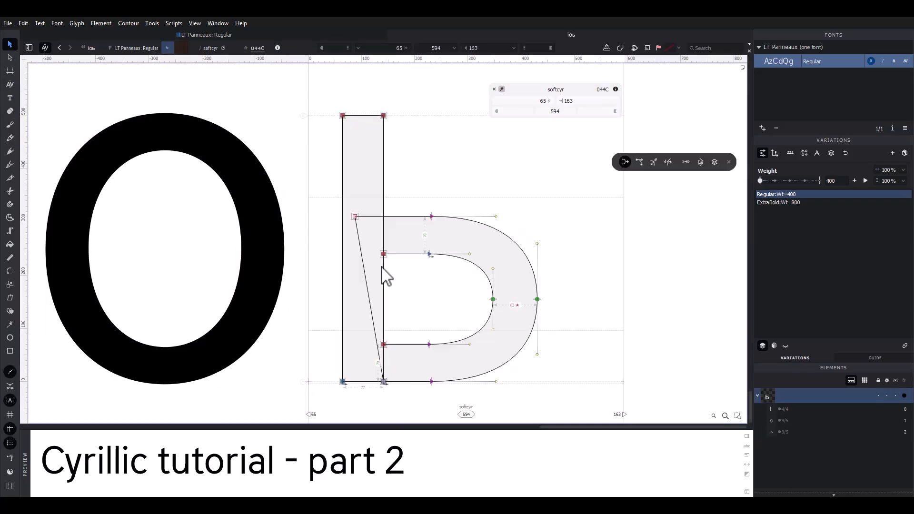
{"action": "left_click", "coordinate": [492, 300]}
{"action": "scroll", "coordinate": [506, 315], "scroll_direction": "down", "scroll_amount": 3}
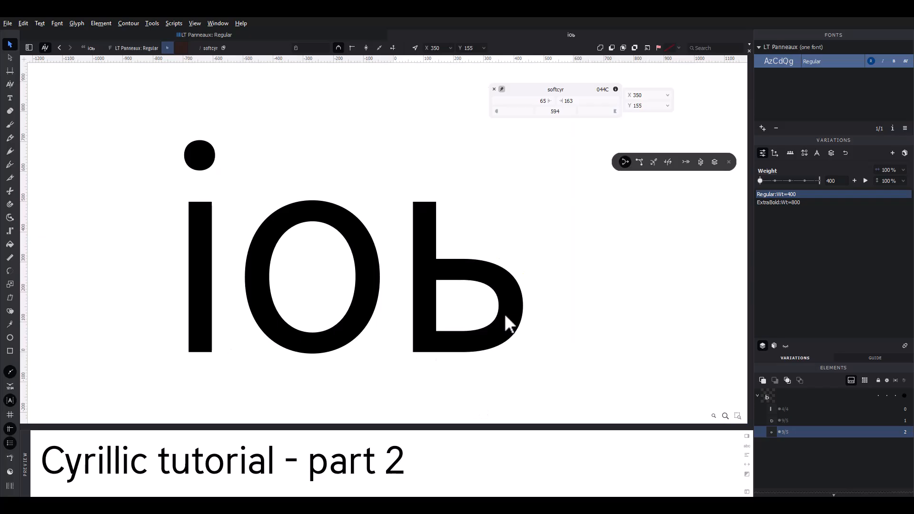
{"action": "key", "text": "ctrl+a"}
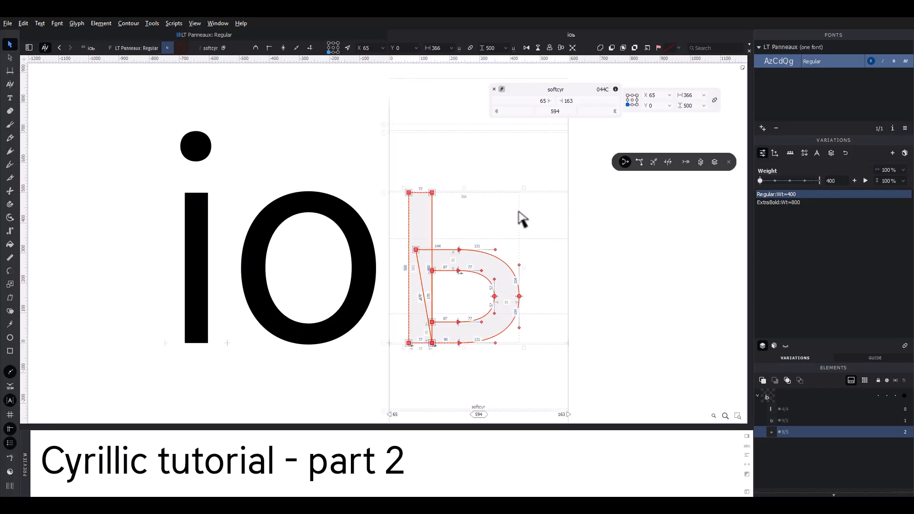
{"action": "left_click", "coordinate": [601, 48]}
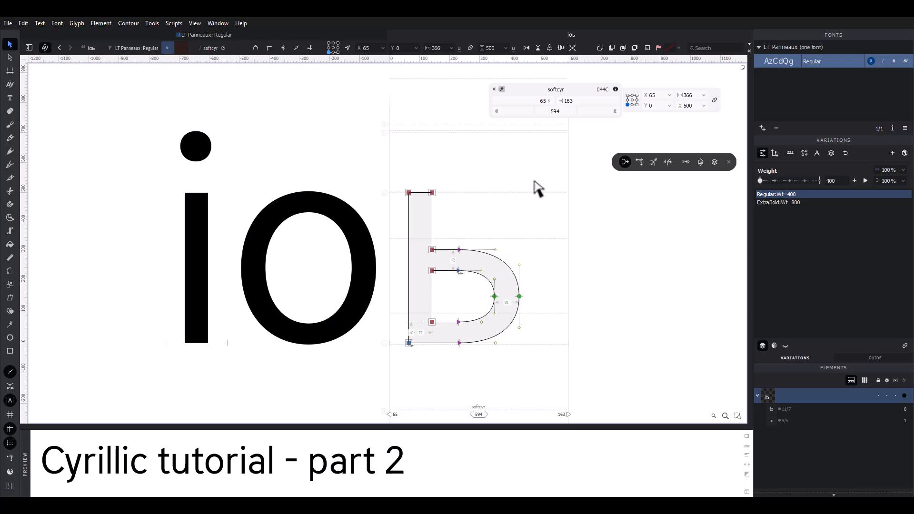
- Set the right sidebearing of the Regular softcyr to match the letter o
{"action": "left_click", "coordinate": [521, 215]}
{"action": "left_click_drag", "start_coordinate": [484, 48], "coordinate": [453, 50]}
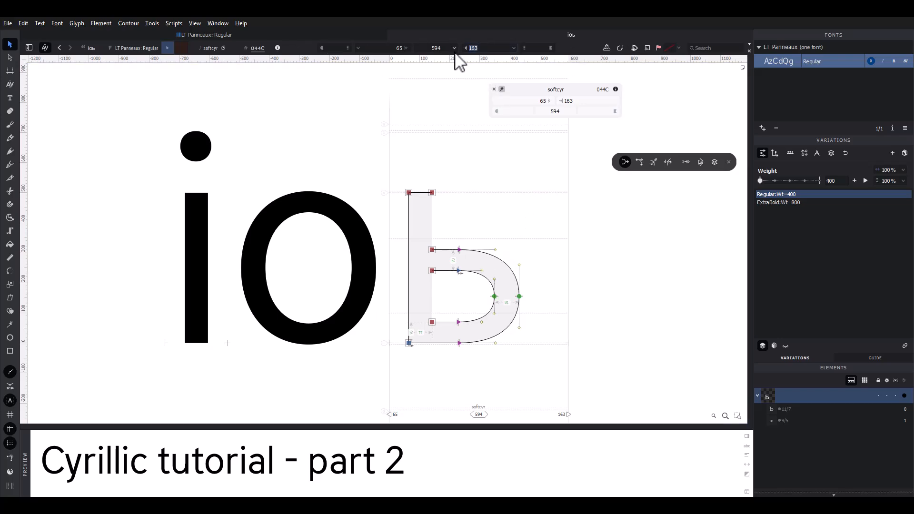
{"action": "type", "text": "o"}
{"action": "key", "text": "Return"}
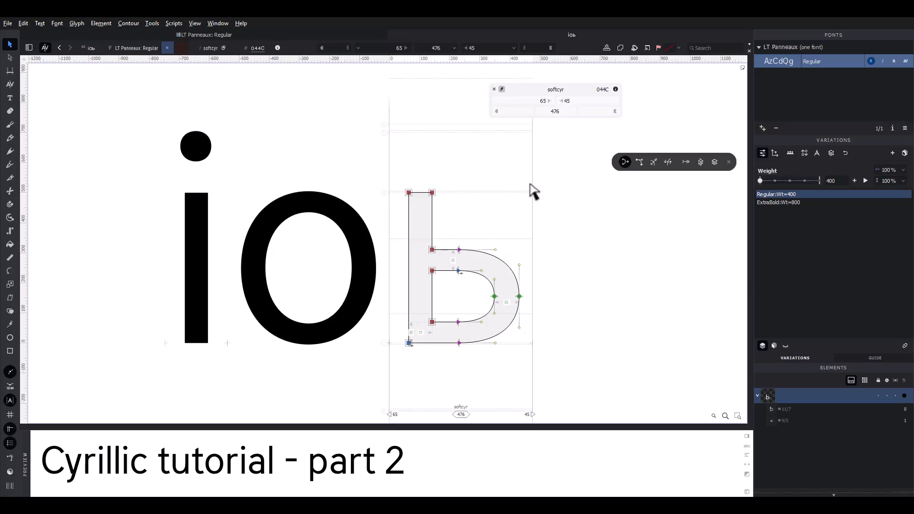
- Copy the stem of the ExtraBold letter i into the ExtraBold softcyr glyph
{"action": "scroll", "coordinate": [379, 246], "scroll_direction": "up", "scroll_amount": 3}
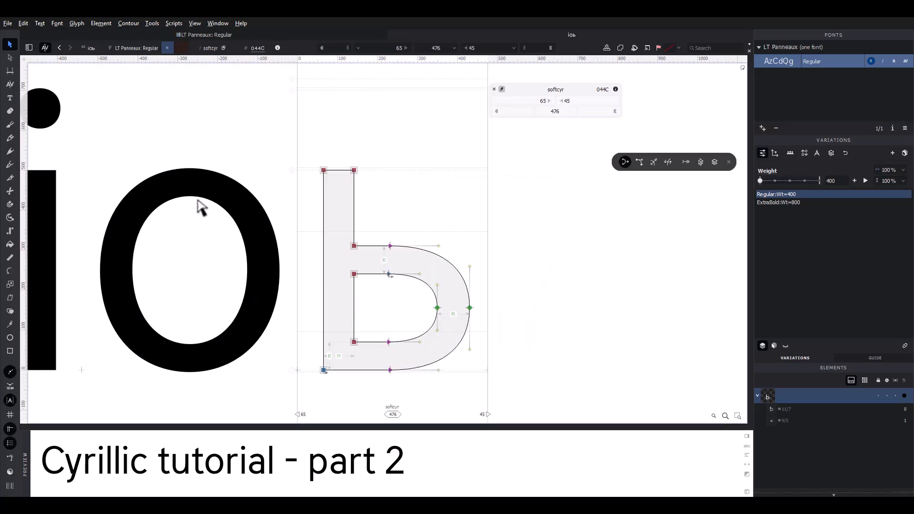
{"action": "left_click_drag", "start_coordinate": [74, 166], "coordinate": [153, 151]}
{"action": "key", "text": "Page_Down"}
{"action": "double_click", "coordinate": [88, 184]}
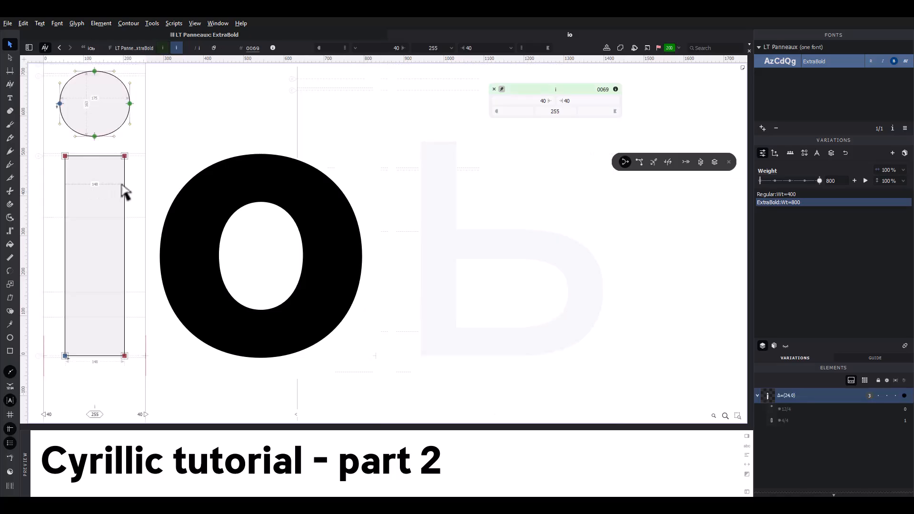
{"action": "double_click", "coordinate": [124, 184]}
{"action": "key", "text": "ctrl+c"}
{"action": "left_click_drag", "start_coordinate": [412, 190], "coordinate": [240, 186]}
{"action": "double_click", "coordinate": [285, 188]}
{"action": "key", "text": "ctrl+v"}
{"action": "left_click", "coordinate": [316, 184]}
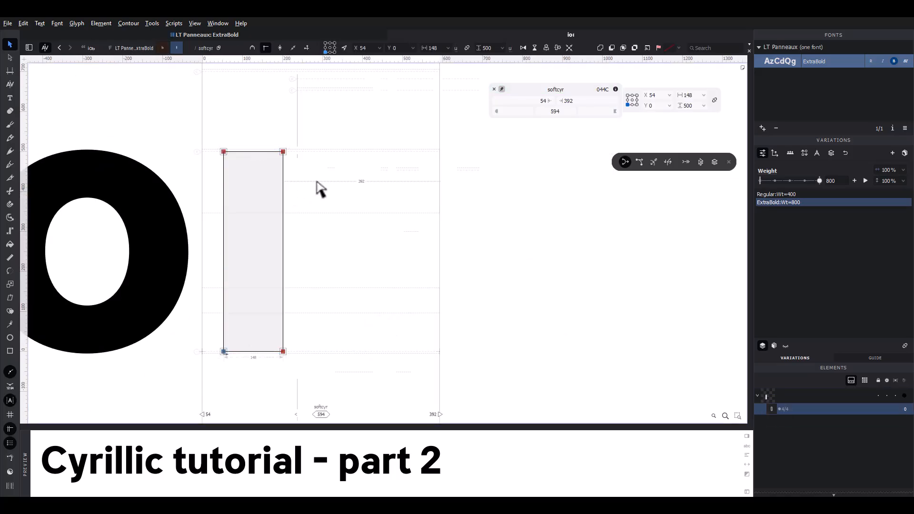
- Copy the bowl of the Regular softcyr into ExtraBold, align it to the stem's right edge and close its open contour
{"action": "left_click", "coordinate": [165, 51]}
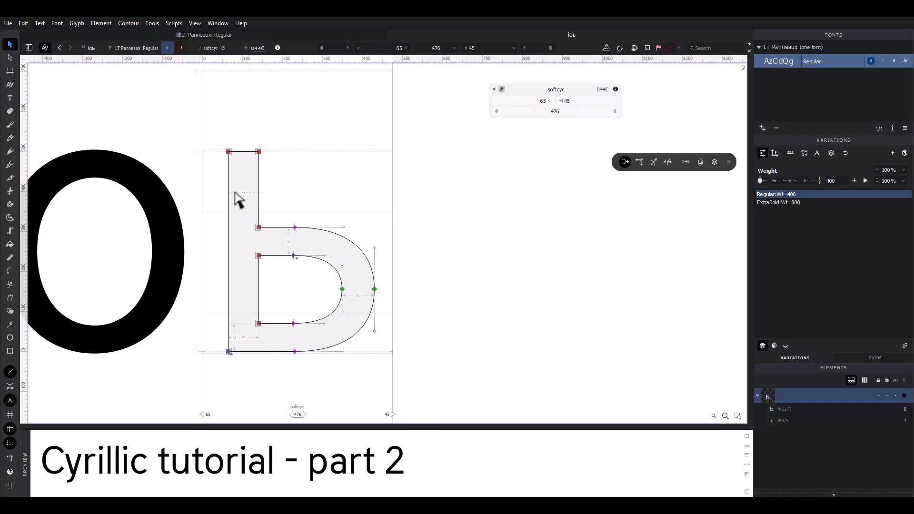
{"action": "left_click_drag", "start_coordinate": [235, 193], "coordinate": [434, 408]}
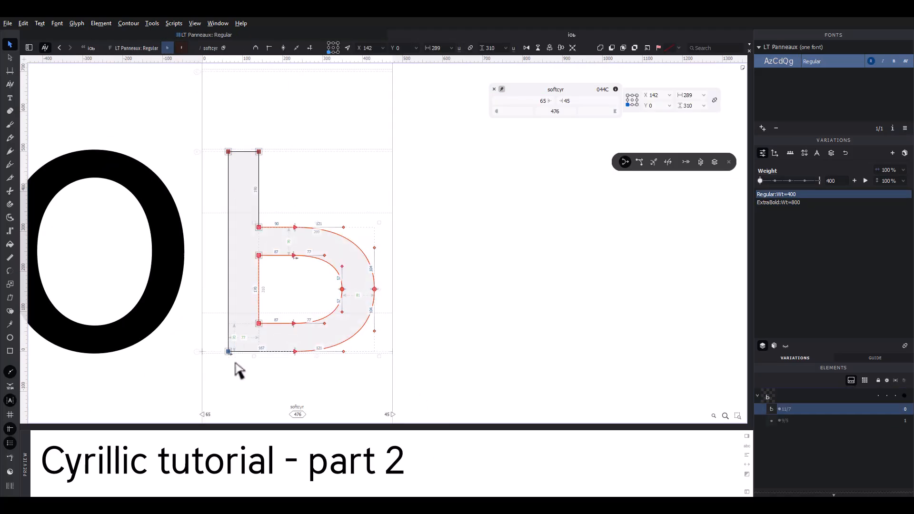
{"action": "left_click", "coordinate": [182, 49]}
{"action": "left_click_drag", "start_coordinate": [259, 229], "coordinate": [284, 229]}
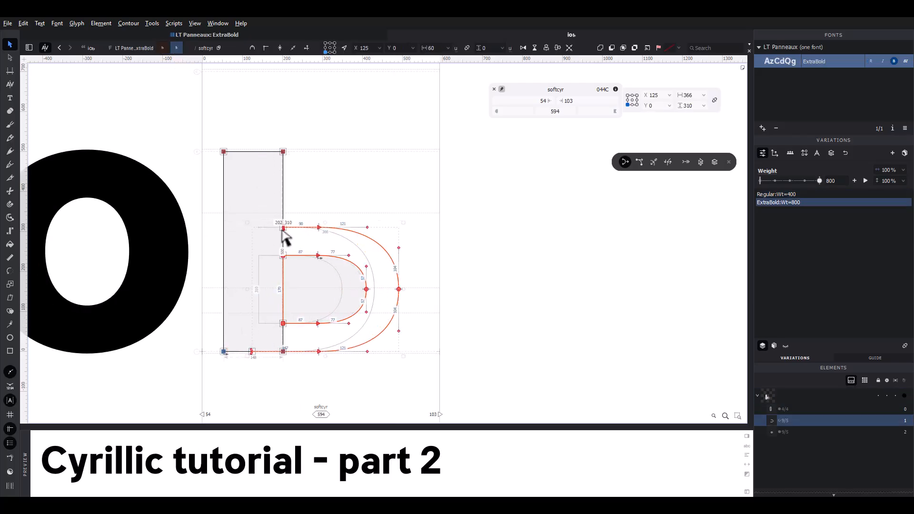
{"action": "right_click", "coordinate": [285, 230]}
{"action": "mouse_move", "coordinate": [343, 333]}
{"action": "left_click", "coordinate": [409, 362]}
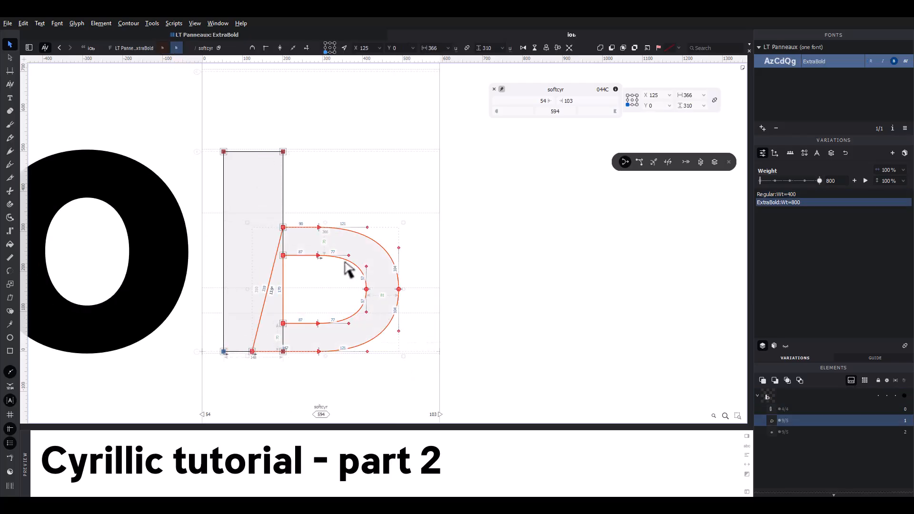
- Insert a reference letter t before the ExtraBold softcyr and reopen softcyr for editing
{"action": "key", "text": "t"}
{"action": "left_click", "coordinate": [204, 190]}
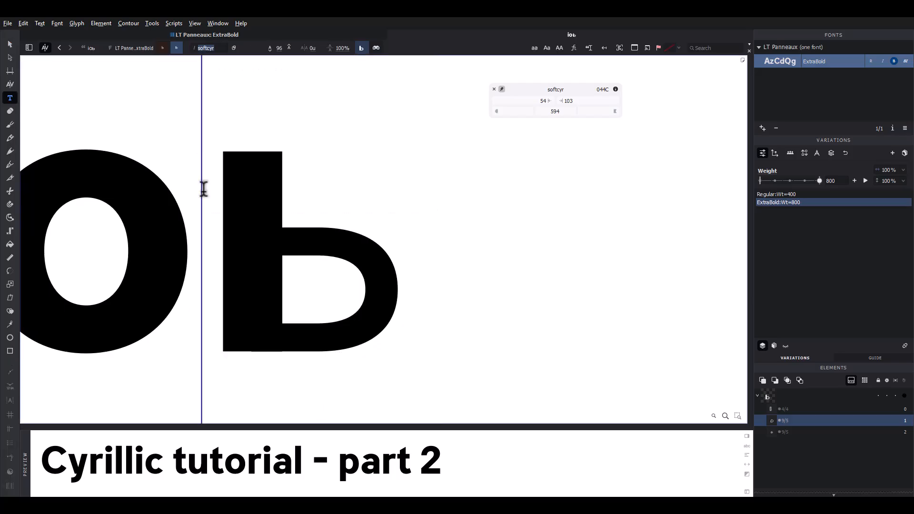
{"action": "type", "text": "t"}
{"action": "left_click", "coordinate": [10, 46]}
{"action": "double_click", "coordinate": [96, 170]}
{"action": "double_click", "coordinate": [388, 252]}
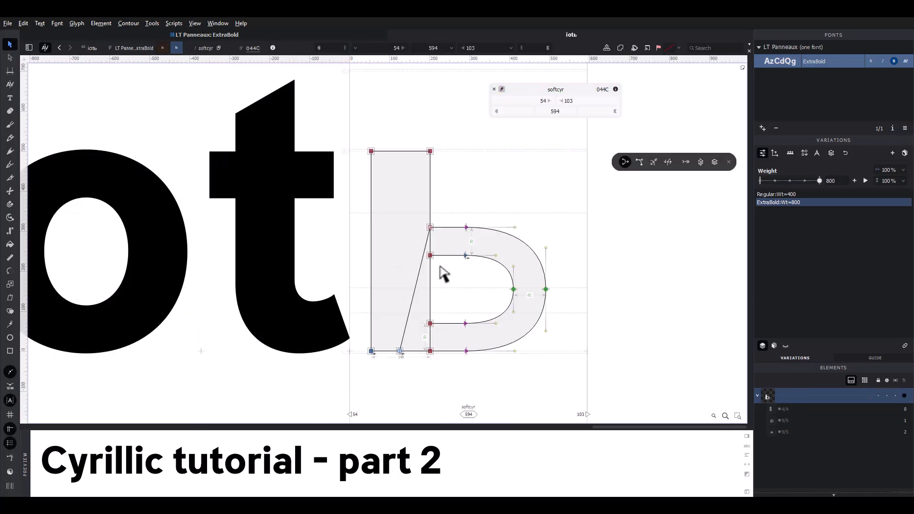
- Move the right extreme node of the softcyr counter left to X 342
{"action": "left_click", "coordinate": [522, 301]}
{"action": "key", "text": "shift+Left"}
{"action": "key", "text": "shift+Left"}
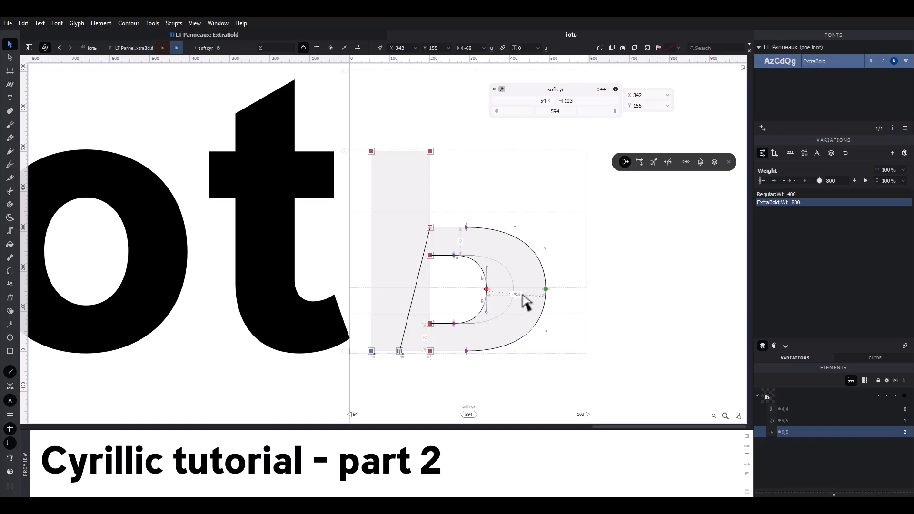
- Lower the counter's upper edge to Y 200 and raise its lower edge to Y 110
{"action": "double_click", "coordinate": [425, 243]}
{"action": "left_click_drag", "start_coordinate": [400, 245], "coordinate": [458, 267]}
{"action": "key", "text": "shift+Down"}
{"action": "key", "text": "shift+Down"}
{"action": "key", "text": "shift+Down"}
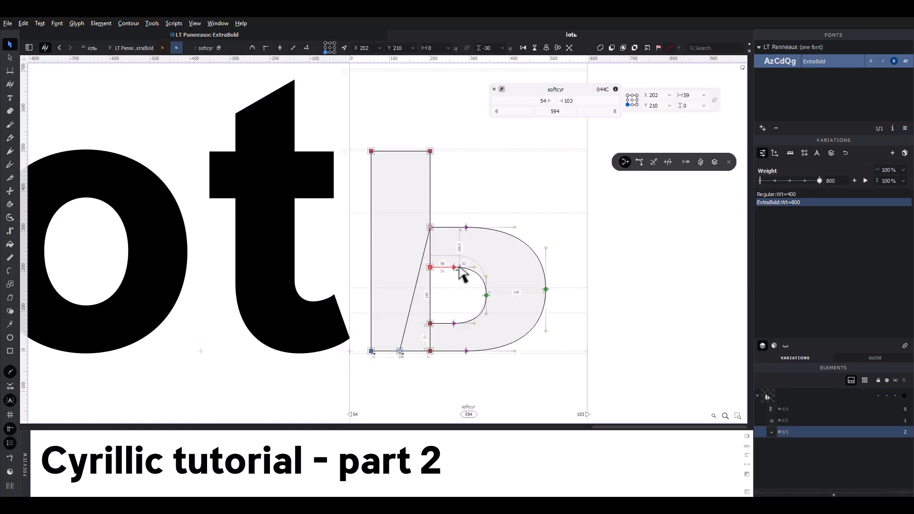
{"action": "key", "text": "shift+Down"}
{"action": "left_click_drag", "start_coordinate": [458, 339], "coordinate": [334, 303]}
{"action": "key", "text": "shift+Up"}
{"action": "key", "text": "shift+Up"}
{"action": "key", "text": "shift+Up"}
{"action": "key", "text": "shift+Up"}
- Raise the upper edges of the bowl and counter together by 30 units while previewing the filled letter
{"action": "key", "text": "space"}
{"action": "left_click_drag", "start_coordinate": [351, 213], "coordinate": [444, 273]}
{"action": "key", "text": "grave"}
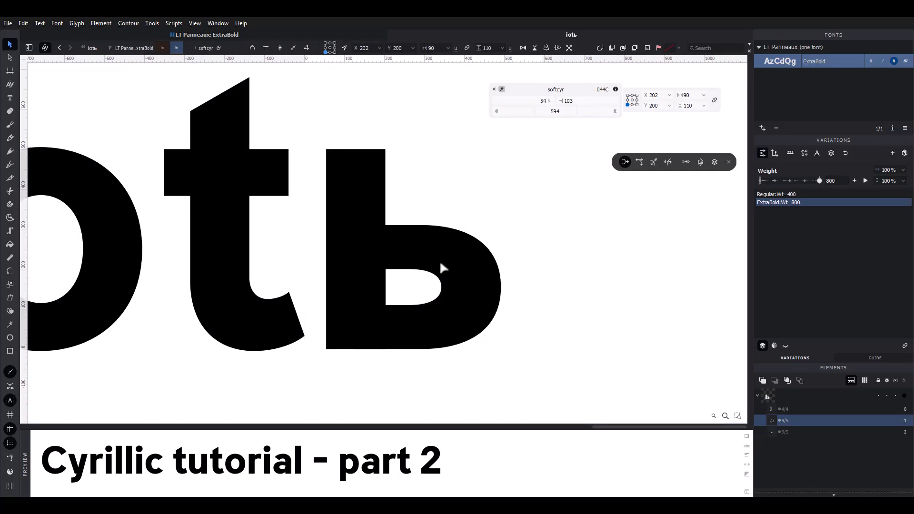
{"action": "key", "text": "shift+Up"}
{"action": "key", "text": "shift+Up"}
{"action": "key", "text": "shift+Up"}
{"action": "key", "text": "shift+Up"}
{"action": "key", "text": "shift+Up"}
{"action": "key", "text": "shift+Up"}
{"action": "key", "text": "shift+Down"}
{"action": "key", "text": "shift+Down"}
{"action": "key", "text": "shift+Down"}
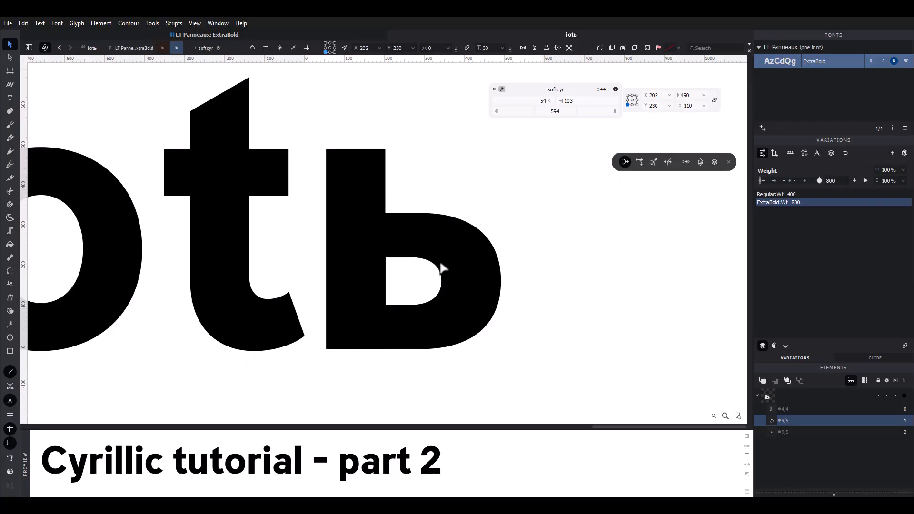
{"action": "key", "text": "grave"}
- Lower the counter's upper edge to Y 223 and raise its lower edge to Y 117
{"action": "left_click", "coordinate": [406, 258]}
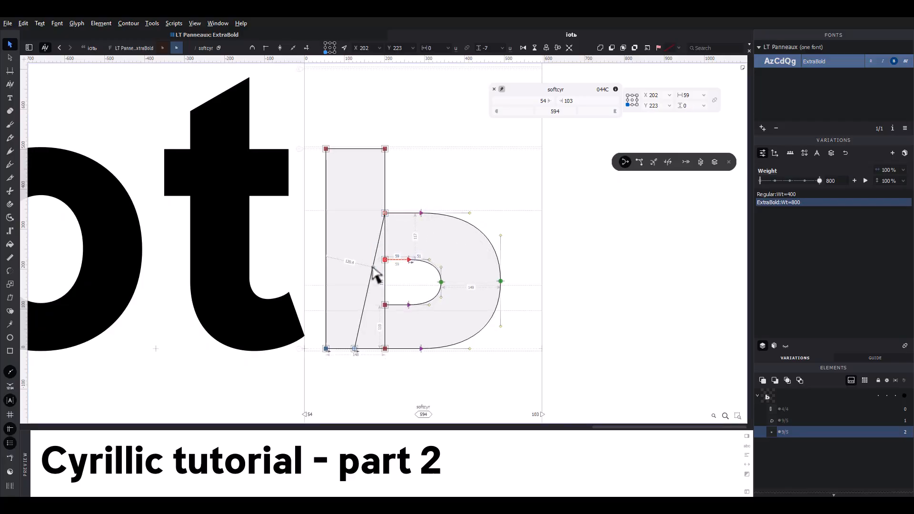
{"action": "left_click_drag", "start_coordinate": [425, 329], "coordinate": [359, 300]}
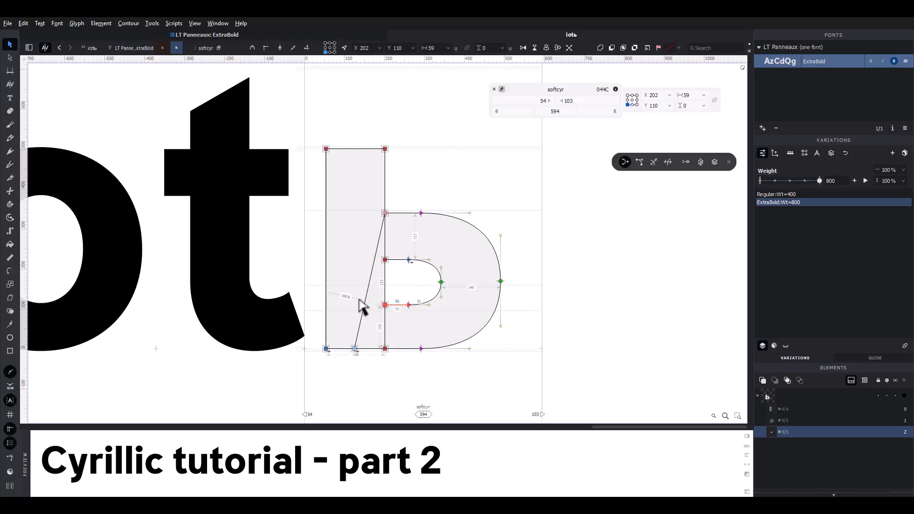
{"action": "key", "text": "Up"}
{"action": "key", "text": "Up"}
{"action": "key", "text": "Up"}
{"action": "key", "text": "Up"}
{"action": "key", "text": "Up"}
{"action": "key", "text": "Up"}
{"action": "key", "text": "Up"}
{"action": "key", "text": "Up"}
{"action": "key", "text": "Up"}
{"action": "scroll", "coordinate": [362, 307], "scroll_direction": "down", "scroll_amount": 2}
{"action": "key", "text": "space"}
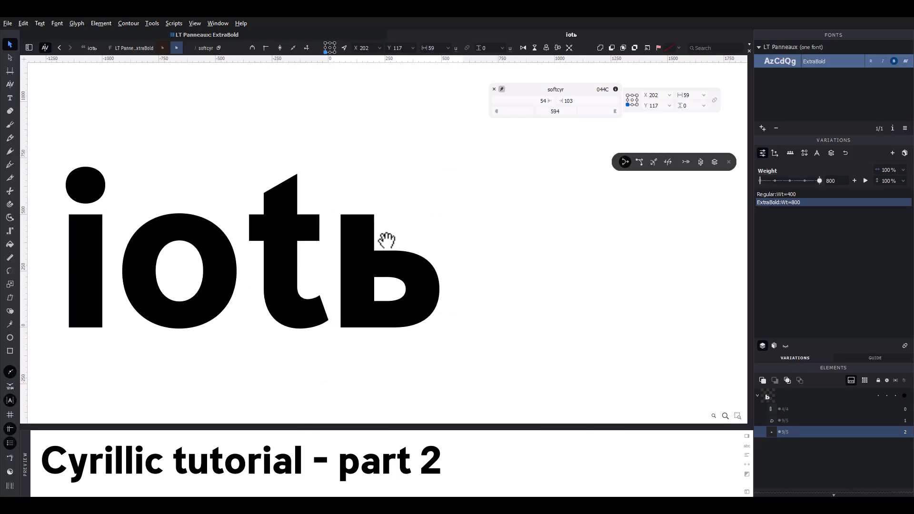
- Merge the overlapping contours of the ExtraBold softcyr into a single outline
{"action": "key", "text": "ctrl+a"}
{"action": "left_click", "coordinate": [601, 50]}
{"action": "left_click", "coordinate": [538, 177]}
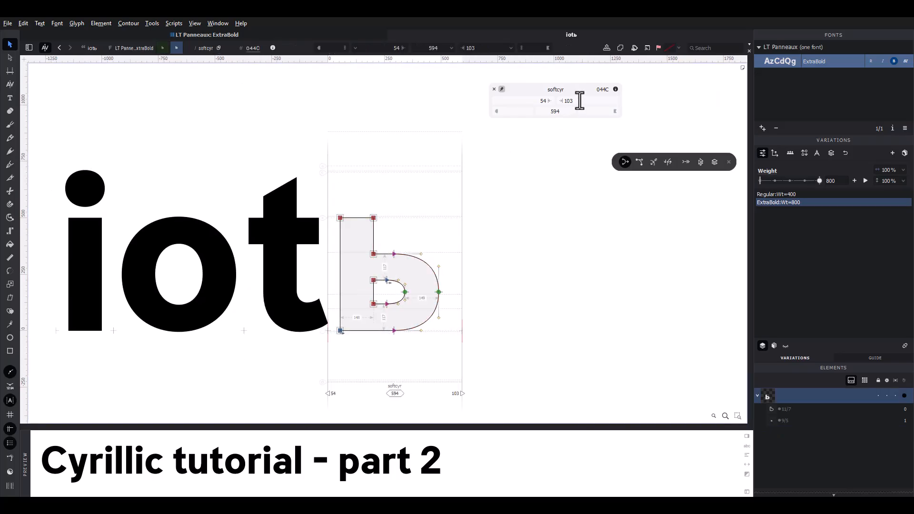
- Set the right sidebearing of the ExtraBold softcyr to 35
{"action": "left_click_drag", "start_coordinate": [580, 100], "coordinate": [552, 106]}
{"action": "type", "text": "o"}
{"action": "key", "text": "Return"}
{"action": "type", "text": "35"}
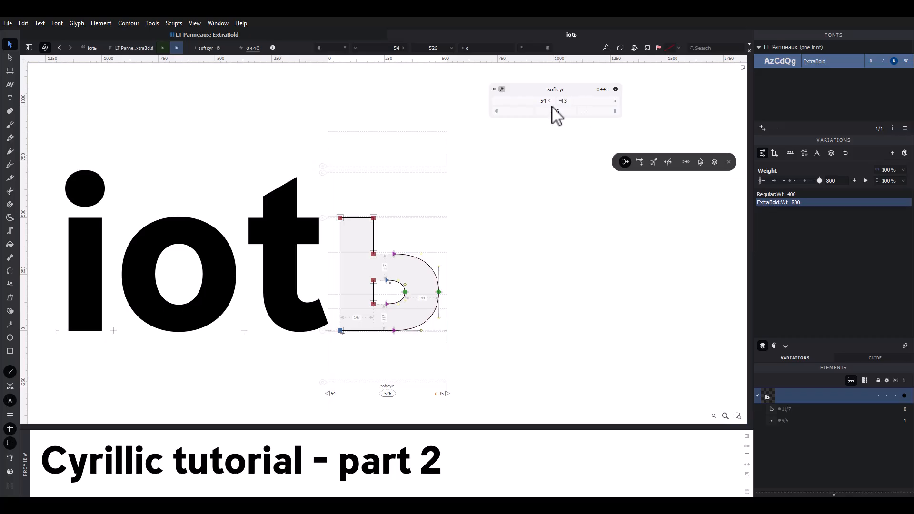
{"action": "key", "text": "Return"}
{"action": "scroll", "coordinate": [493, 191], "scroll_direction": "up", "scroll_amount": 2}
{"action": "key", "text": "space"}
{"action": "left_click_drag", "start_coordinate": [493, 191], "coordinate": [543, 163]}
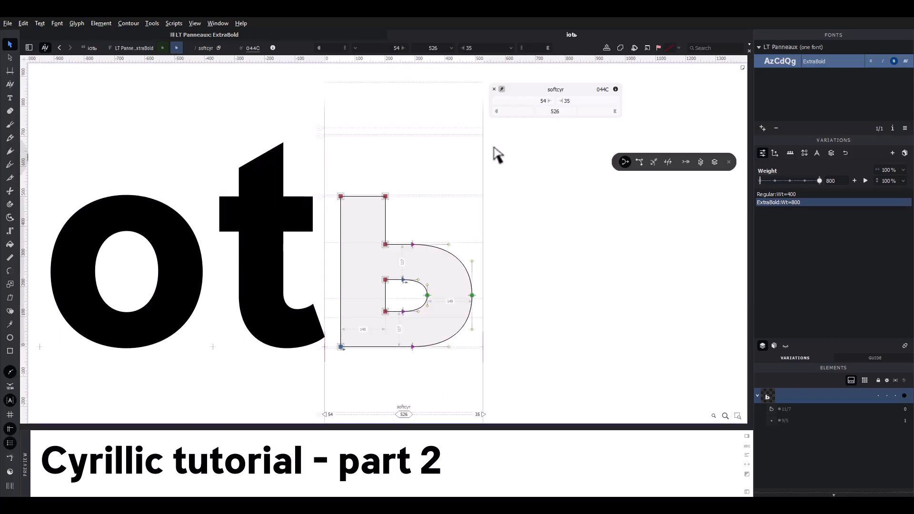
- Copy the softcyr glyph into the empty yacyr slot of the font overview
{"action": "left_click", "coordinate": [392, 35]}
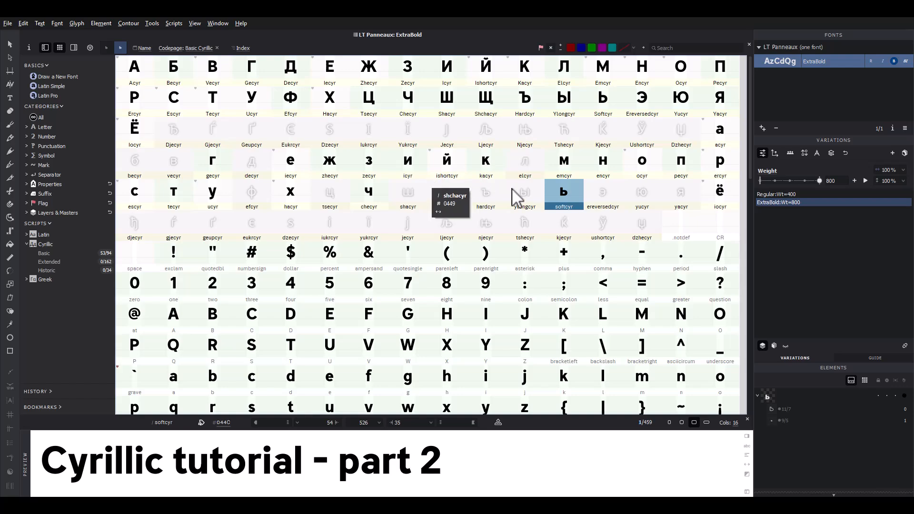
{"action": "left_click", "coordinate": [559, 172]}
{"action": "left_click", "coordinate": [561, 191]}
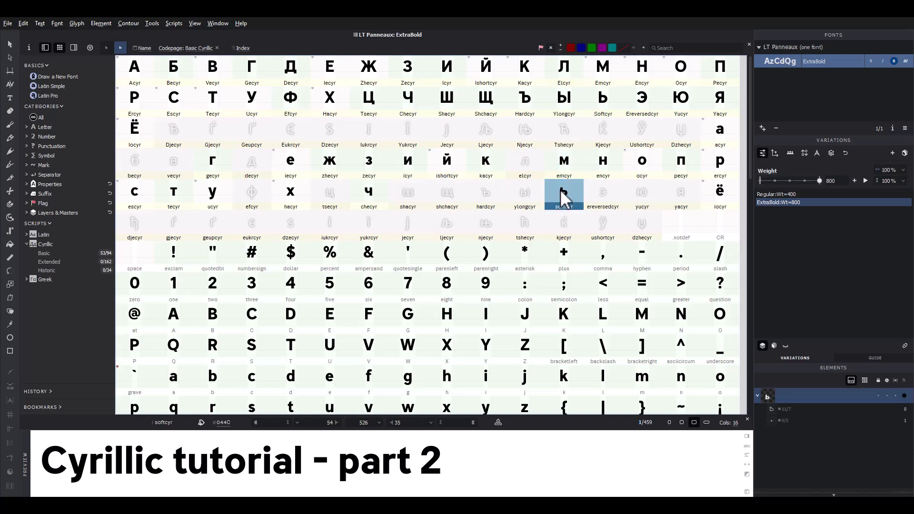
{"action": "left_click", "coordinate": [682, 192]}
{"action": "key", "text": "ctrl+v"}
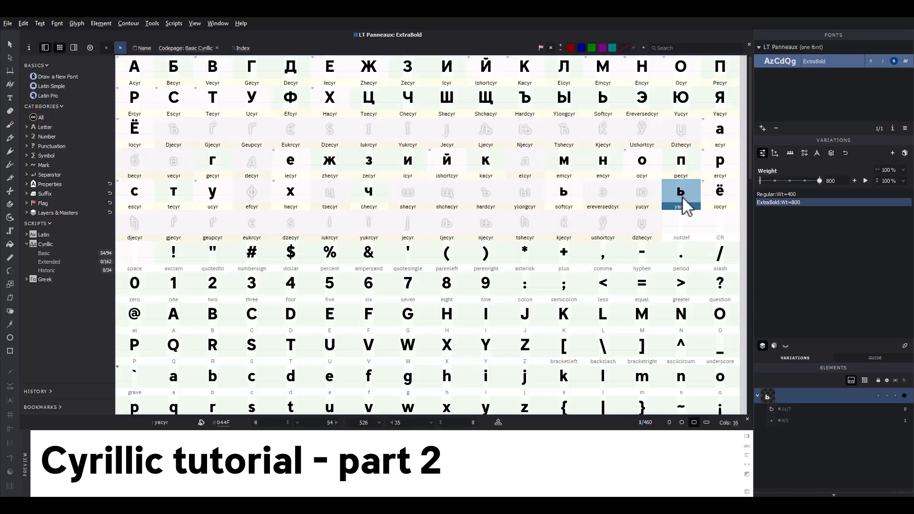
- Open yacyr and flip its whole outline horizontally and vertically
{"action": "double_click", "coordinate": [683, 195]}
{"action": "key", "text": "ctrl+a"}
{"action": "left_click", "coordinate": [524, 48]}
{"action": "left_click", "coordinate": [535, 48]}
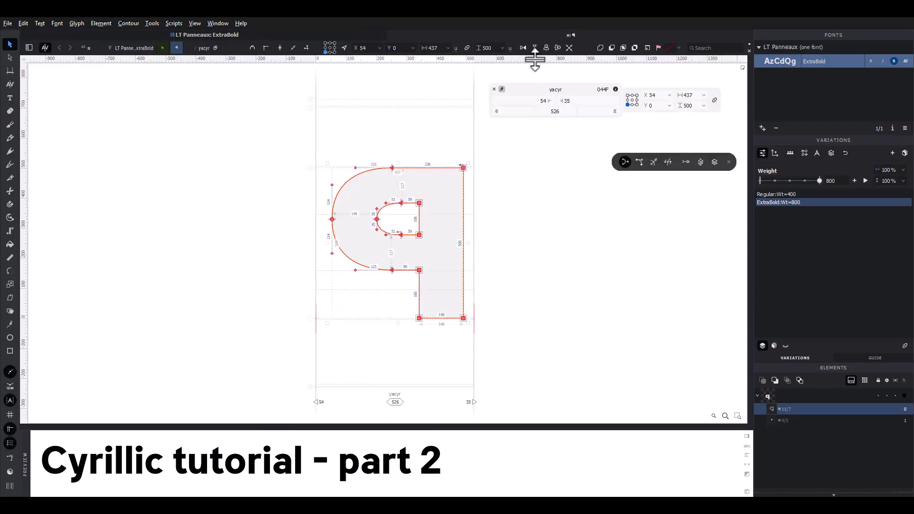
{"action": "left_click", "coordinate": [521, 197]}
- Insert a letter x before yacyr and open the x glyph for editing
{"action": "left_click", "coordinate": [10, 98]}
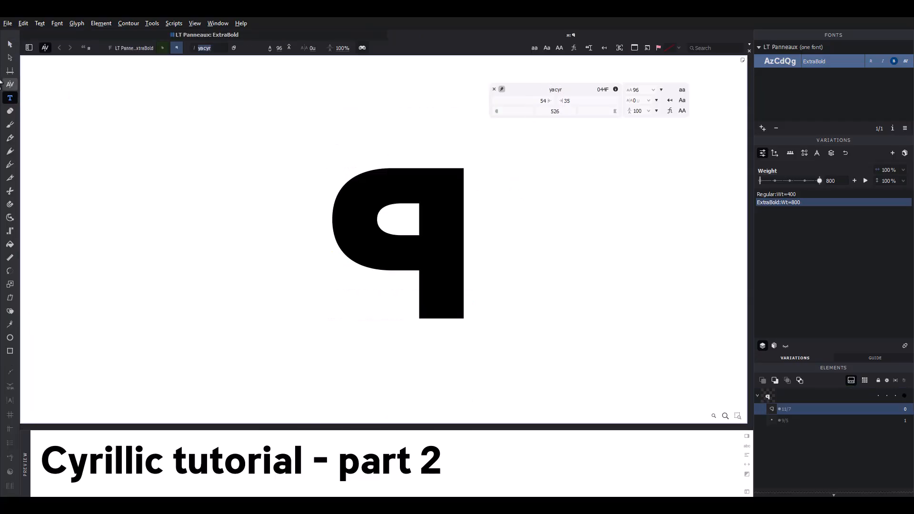
{"action": "type", "text": "x"}
{"action": "left_click", "coordinate": [10, 45]}
{"action": "double_click", "coordinate": [406, 266]}
- Copy the rising diagonal stroke of the letter x into the yacyr glyph
{"action": "scroll", "coordinate": [404, 266], "scroll_direction": "up", "scroll_amount": 3}
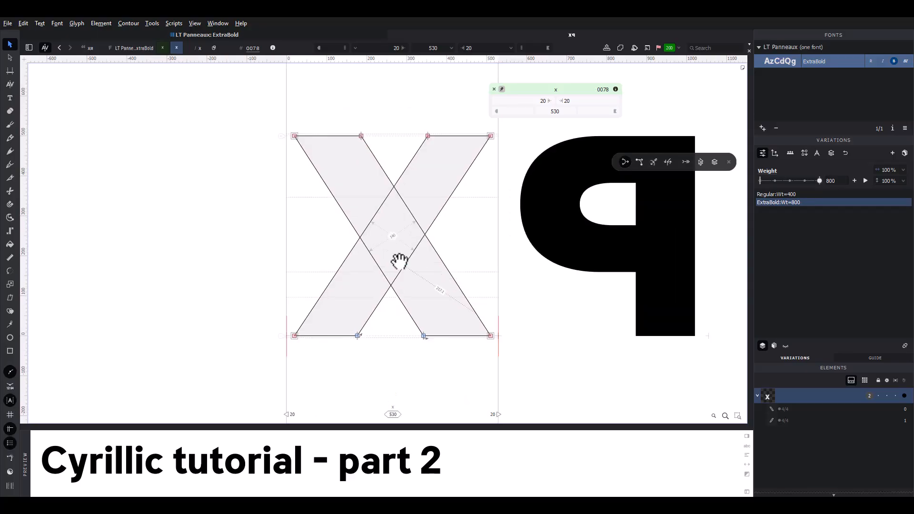
{"action": "left_click_drag", "start_coordinate": [399, 261], "coordinate": [280, 285]}
{"action": "double_click", "coordinate": [313, 247]}
{"action": "left_click_drag", "start_coordinate": [476, 256], "coordinate": [402, 256]}
{"action": "double_click", "coordinate": [401, 255]}
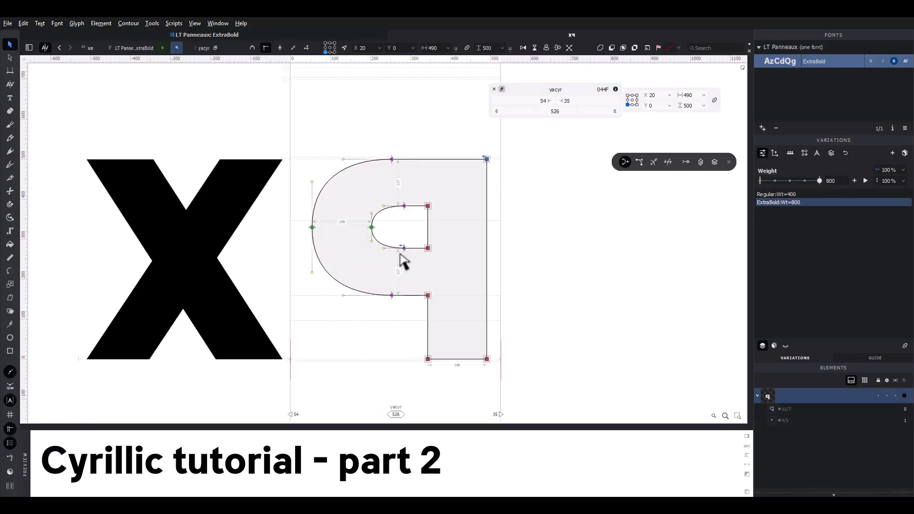
{"action": "key", "text": "ctrl+v"}
- Shorten the diagonal leg in the ExtraBold yacyr by sliding its upper edge down along the slant to Y 225, inside the bowl
{"action": "left_click", "coordinate": [489, 154]}
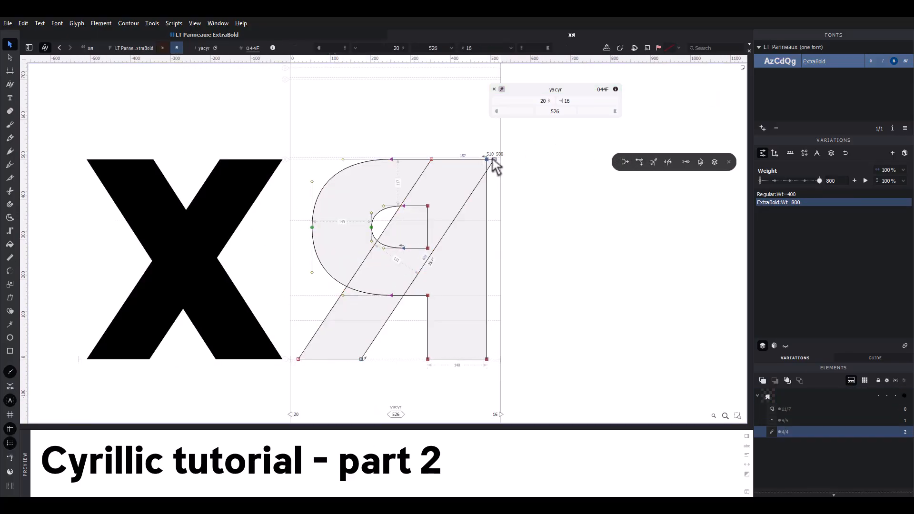
{"action": "scroll", "coordinate": [491, 170], "scroll_direction": "up", "scroll_amount": 3}
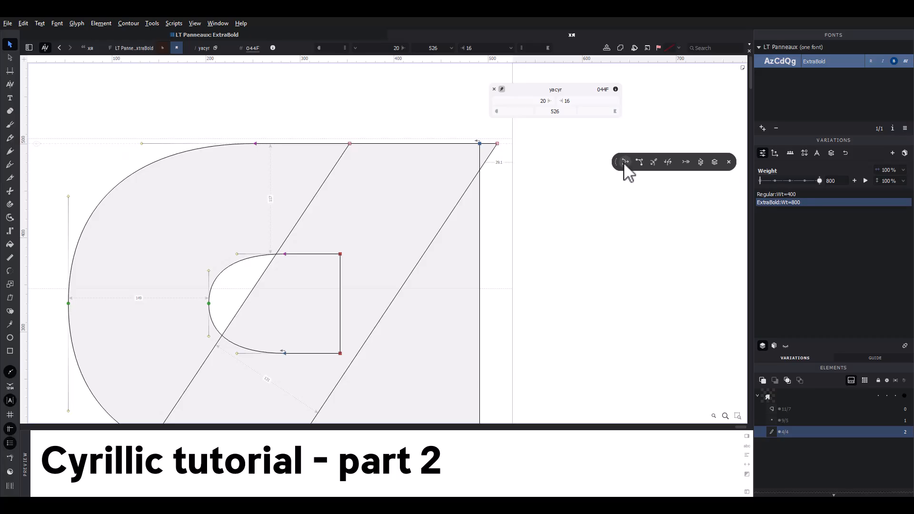
{"action": "left_click", "coordinate": [490, 150]}
{"action": "scroll", "coordinate": [490, 152], "scroll_direction": "down", "scroll_amount": 1}
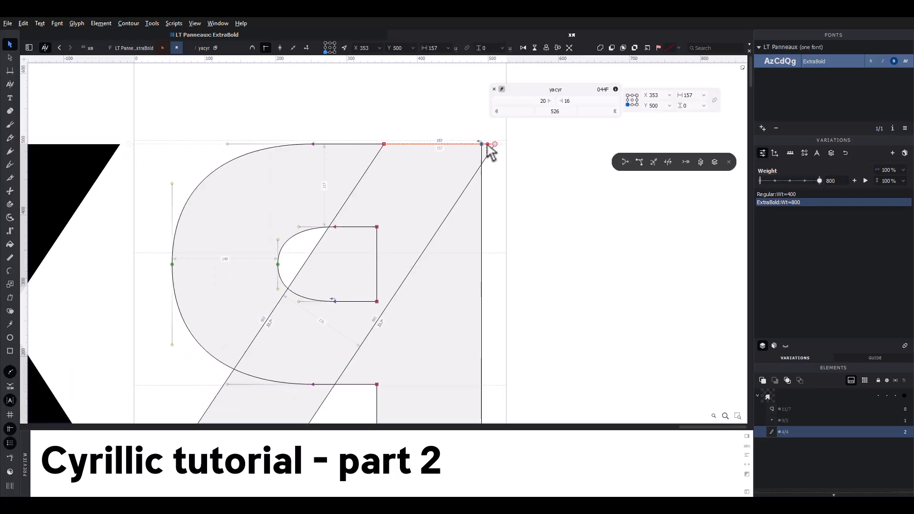
{"action": "scroll", "coordinate": [490, 151], "scroll_direction": "down", "scroll_amount": 2}
{"action": "left_click_drag", "start_coordinate": [492, 146], "coordinate": [414, 258]}
{"action": "key", "text": "shift+Up"}
{"action": "key", "text": "space"}
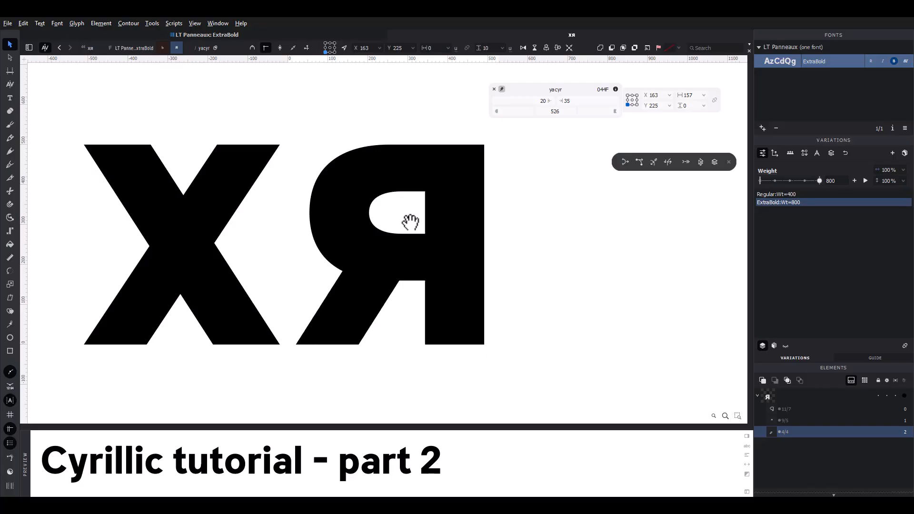
{"action": "left_click", "coordinate": [365, 230]}
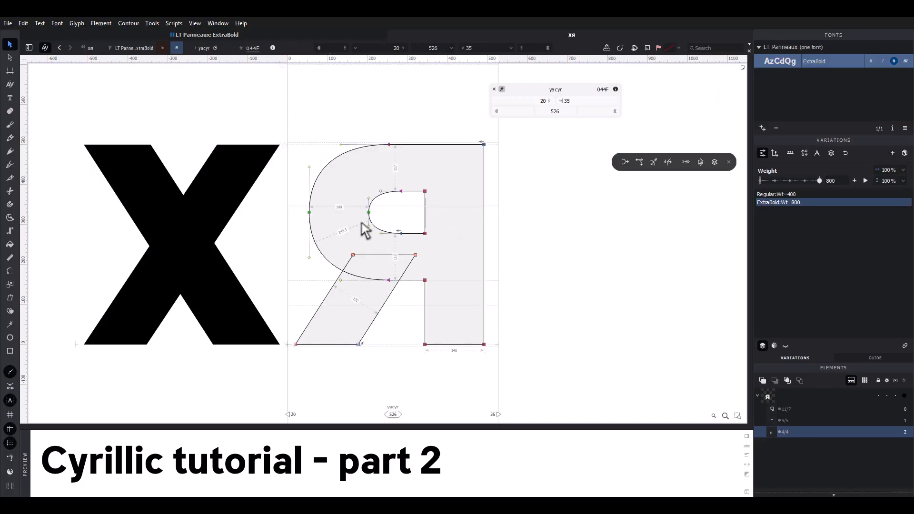
- Insert a letter h between x and yacyr as a spacing reference
{"action": "key", "text": "t"}
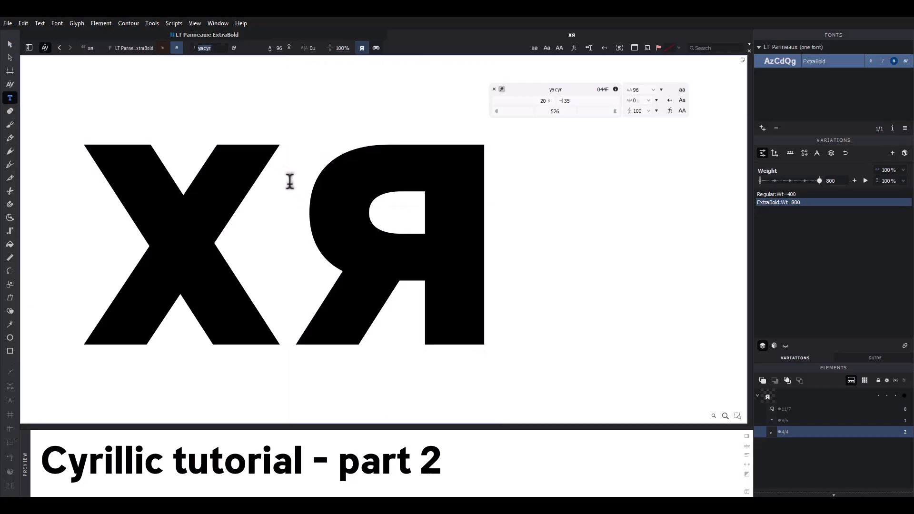
{"action": "left_click", "coordinate": [293, 181]}
{"action": "type", "text": "h"}
{"action": "left_click", "coordinate": [10, 45]}
{"action": "key", "text": "space"}
{"action": "left_click_drag", "start_coordinate": [338, 188], "coordinate": [138, 193]}
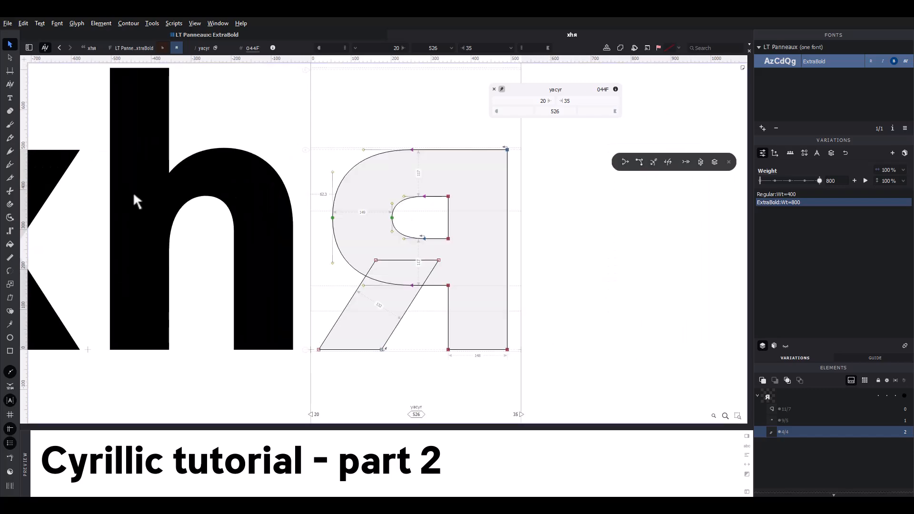
- Set the right sidebearing of the ExtraBold yacyr to 55
{"action": "double_click", "coordinate": [134, 194]}
{"action": "double_click", "coordinate": [386, 228]}
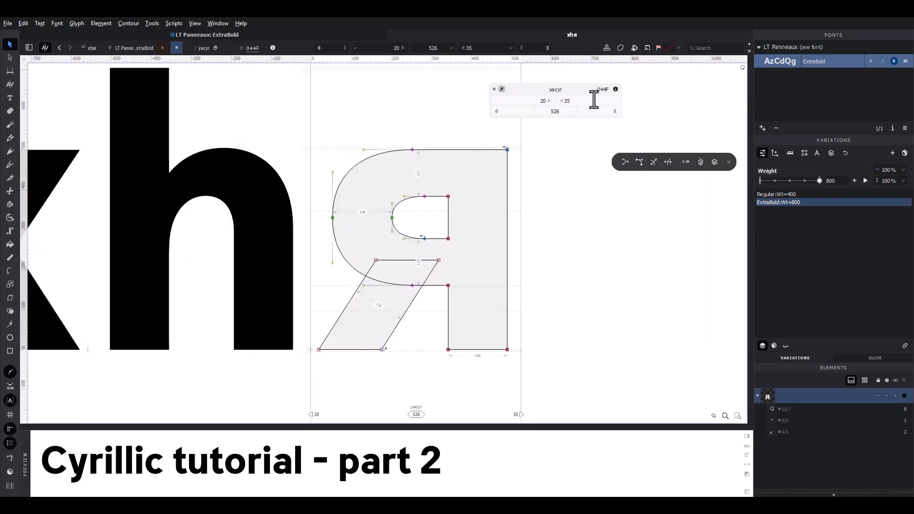
{"action": "left_click", "coordinate": [576, 101]}
{"action": "type", "text": "55"}
{"action": "key", "text": "Return"}
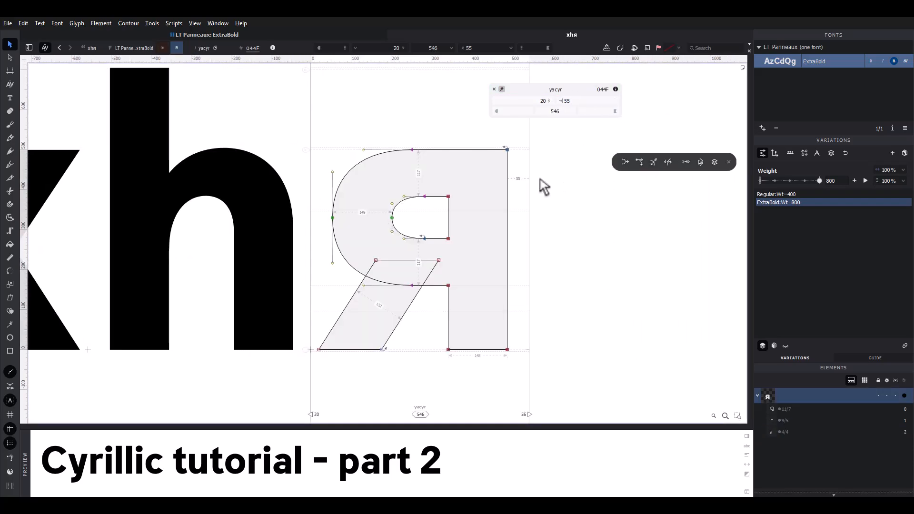
{"action": "key", "text": "space"}
{"action": "scroll", "coordinate": [394, 175], "scroll_direction": "down", "scroll_amount": 1}
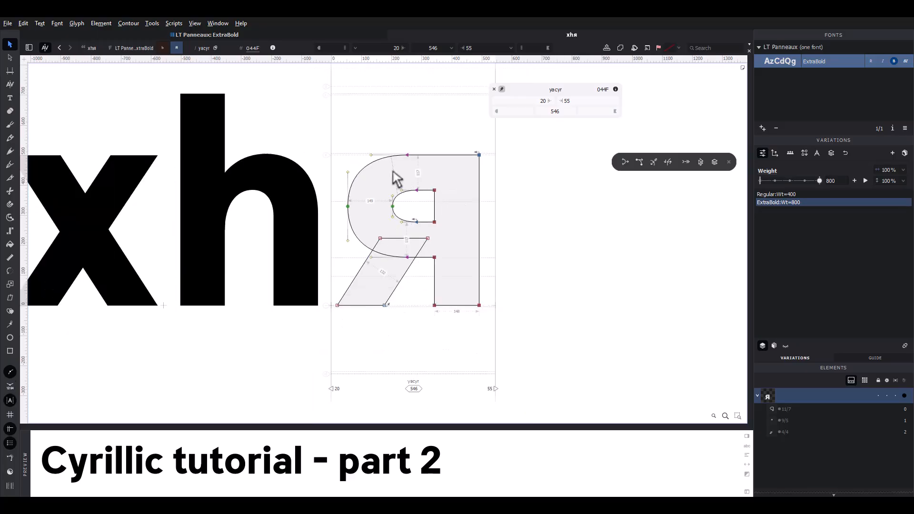
{"action": "key", "text": "space"}
{"action": "left_click_drag", "start_coordinate": [400, 166], "coordinate": [408, 183]}
- In the Regular master, flip the whole yacyr outline horizontally and vertically and set its right sidebearing to 65
{"action": "left_click", "coordinate": [159, 48]}
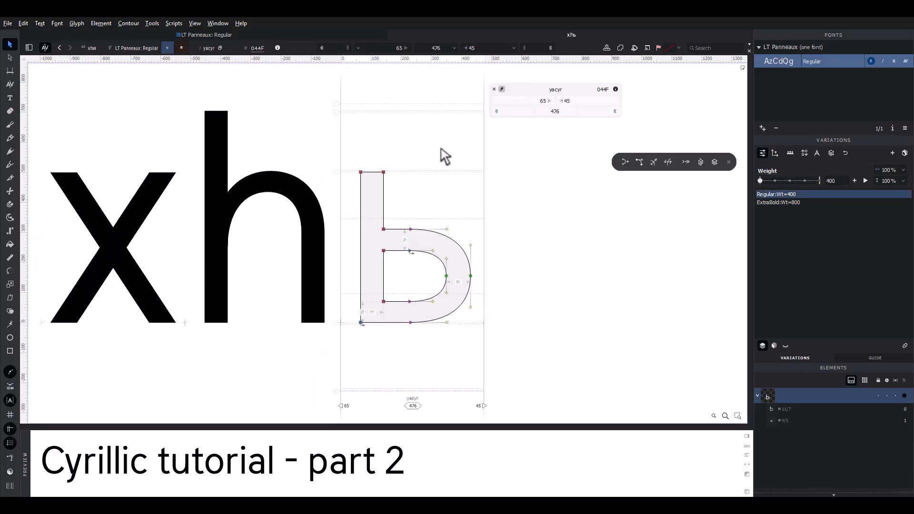
{"action": "key", "text": "ctrl+a"}
{"action": "left_click", "coordinate": [527, 48]}
{"action": "left_click", "coordinate": [538, 48]}
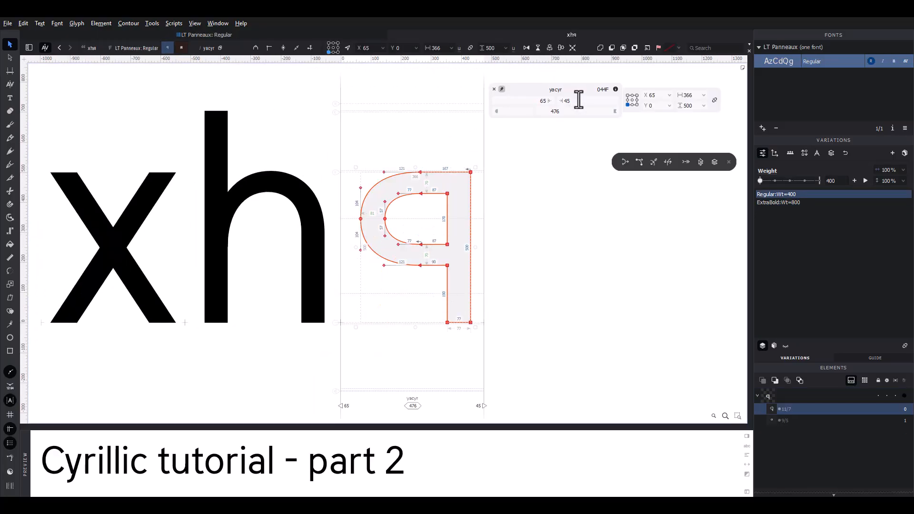
{"action": "left_click_drag", "start_coordinate": [579, 101], "coordinate": [541, 101]}
{"action": "type", "text": "65"}
{"action": "left_click", "coordinate": [549, 153]}
- Copy the rising diagonal stroke of the Regular x into the yacyr glyph
{"action": "double_click", "coordinate": [143, 210]}
{"action": "double_click", "coordinate": [127, 203]}
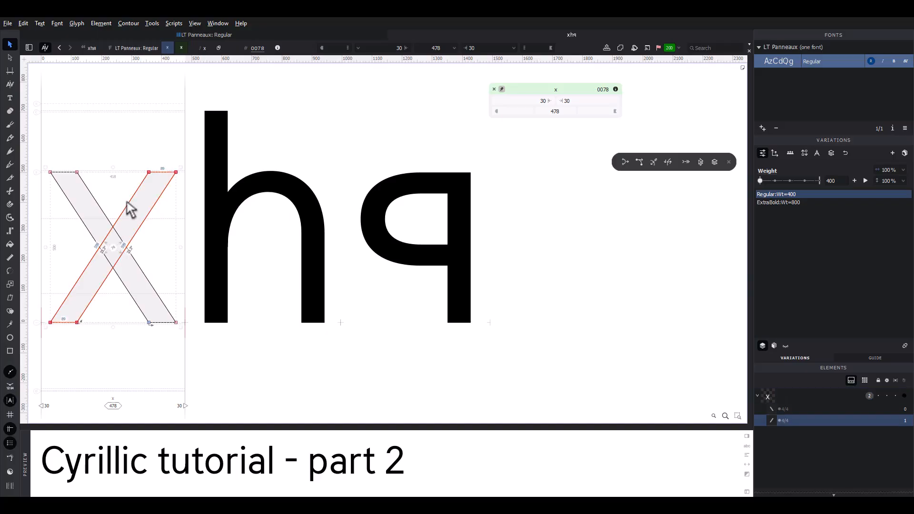
{"action": "key", "text": "ctrl+c"}
{"action": "double_click", "coordinate": [382, 218]}
{"action": "key", "text": "ctrl+v"}
{"action": "scroll", "coordinate": [385, 224], "scroll_direction": "up", "scroll_amount": 3}
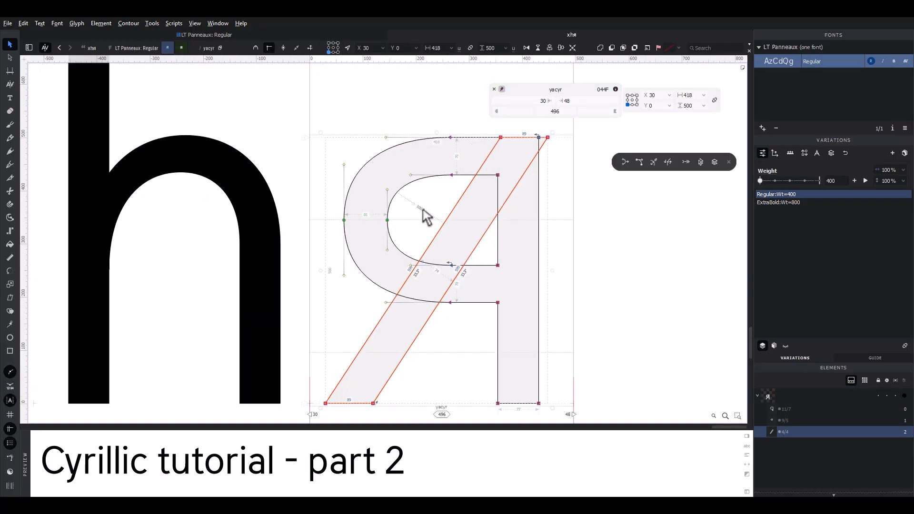
- Shorten the diagonal leg in the Regular yacyr by sliding its upper edge down along the slant to Y 250, inside the bowl
{"action": "left_click", "coordinate": [542, 155]}
{"action": "left_click_drag", "start_coordinate": [546, 139], "coordinate": [456, 272]}
{"action": "left_click", "coordinate": [455, 234]}
{"action": "key", "text": "space"}
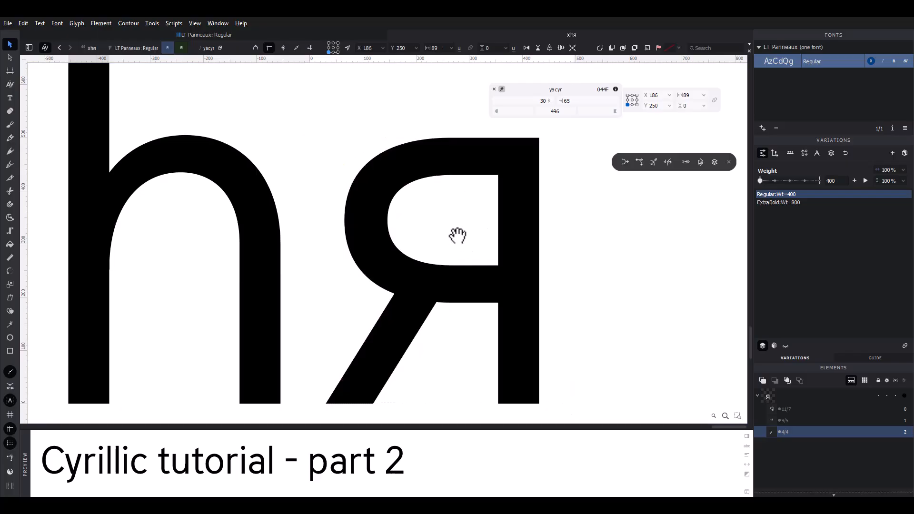
{"action": "left_click_drag", "start_coordinate": [451, 229], "coordinate": [410, 225]}
{"action": "scroll", "coordinate": [410, 228], "scroll_direction": "down", "scroll_amount": 3}
{"action": "scroll", "coordinate": [412, 235], "scroll_direction": "down", "scroll_amount": 3}
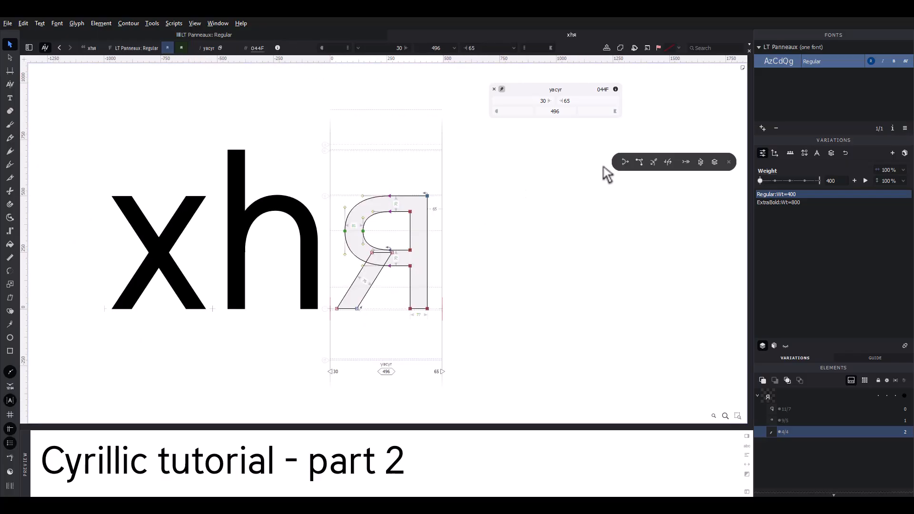
{"action": "left_click_drag", "start_coordinate": [764, 176], "coordinate": [715, 184]}
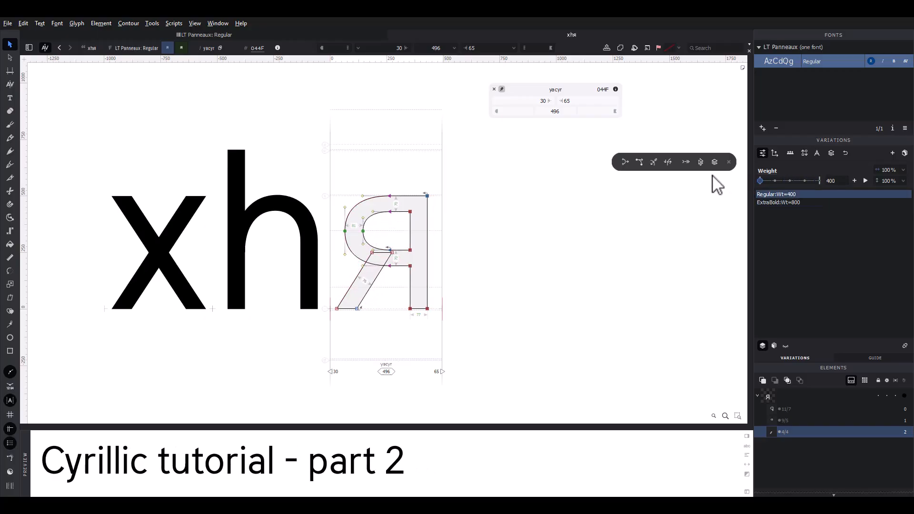
- Return to the font overview and copy the softcyr glyph into the empty ylongcyr slot
{"action": "left_click", "coordinate": [392, 35]}
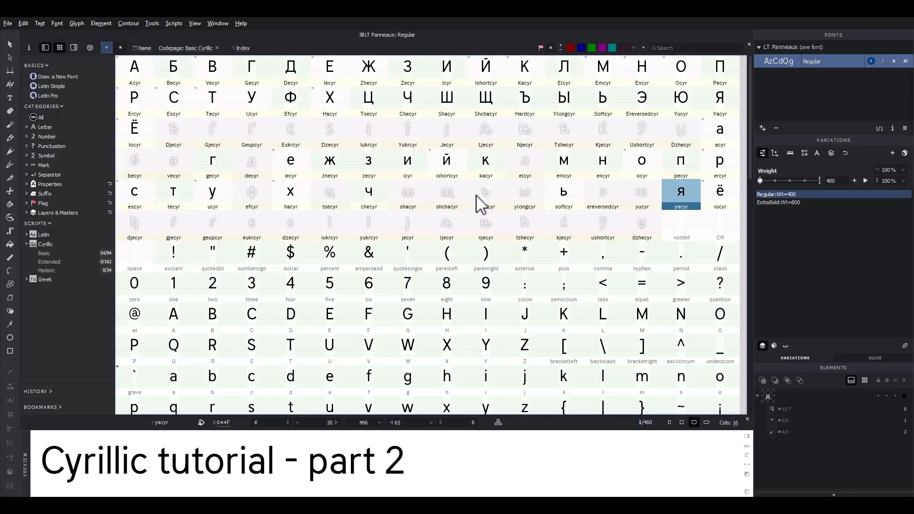
{"action": "left_click", "coordinate": [566, 199]}
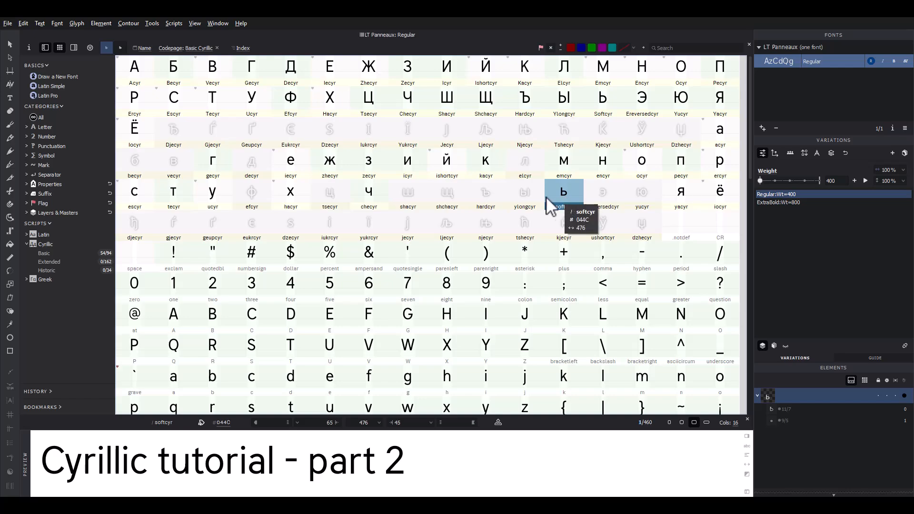
{"action": "left_click", "coordinate": [526, 195]}
{"action": "key", "text": "ctrl+v"}
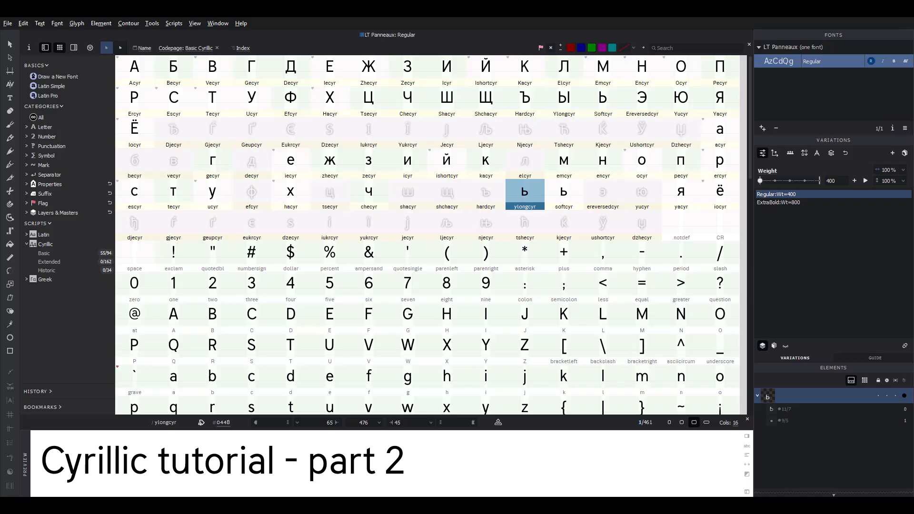
- Open ylongcyr, insert a letter i before it and make the i glyph active for editing
{"action": "double_click", "coordinate": [537, 195]}
{"action": "type", "text": "tor"}
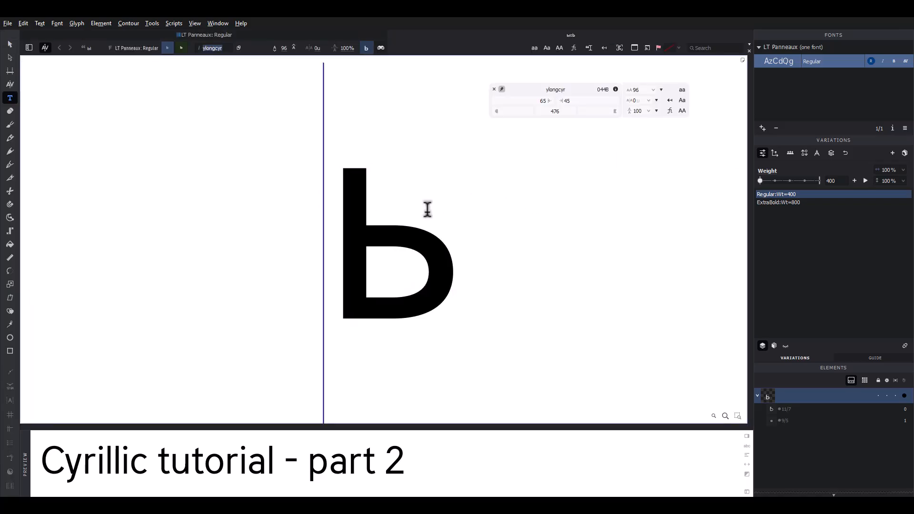
{"action": "type", "text": "i"}
{"action": "left_click", "coordinate": [9, 44]}
{"action": "left_click", "coordinate": [350, 183]}
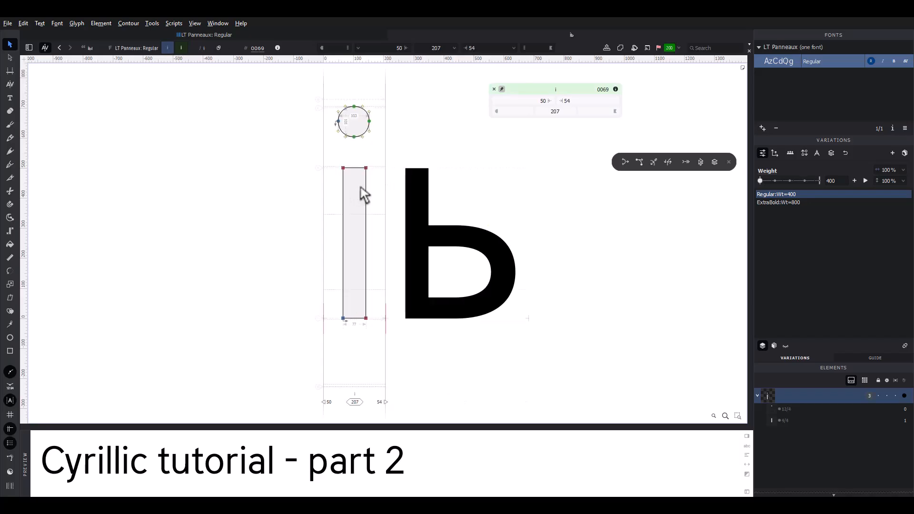
- Copy the straight stem of the Regular i and paste it into the ylongcyr glyph
{"action": "left_click_drag", "start_coordinate": [364, 194], "coordinate": [290, 195]}
{"action": "double_click", "coordinate": [292, 187]}
{"action": "key", "text": "ctrl+c"}
{"action": "double_click", "coordinate": [360, 191]}
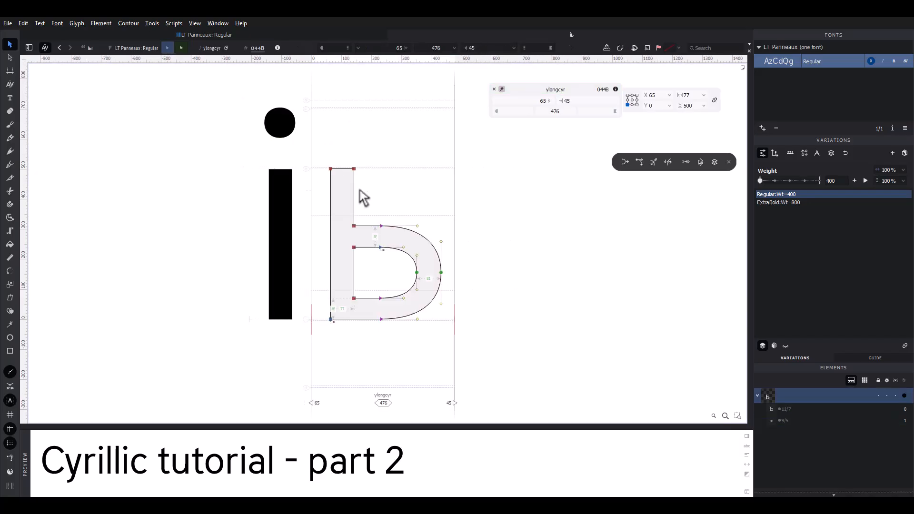
{"action": "key", "text": "ctrl+v"}
- Move the pasted stem horizontally to X 515, beyond the bowl of the Regular ylongcyr
{"action": "key", "text": "ctrl+Right"}
{"action": "key", "text": "ctrl+Right"}
{"action": "key", "text": "ctrl+Right"}
{"action": "key", "text": "ctrl+Right"}
{"action": "key", "text": "ctrl+Right"}
{"action": "key", "text": "grave"}
{"action": "key", "text": "shift+Left"}
{"action": "key", "text": "shift+Left"}
{"action": "key", "text": "shift+Left"}
{"action": "key", "text": "shift+Left"}
{"action": "key", "text": "shift+Left"}
{"action": "key", "text": "shift+Left"}
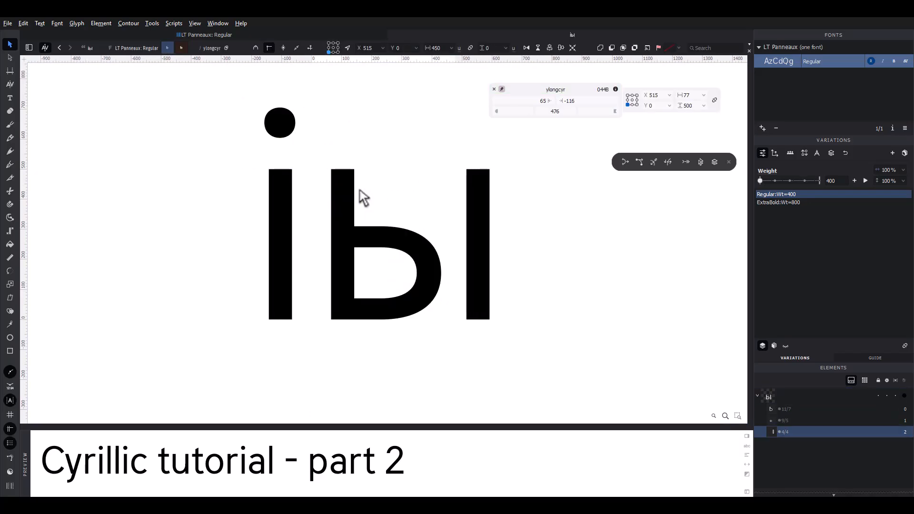
{"action": "key", "text": "shift+Right"}
{"action": "key", "text": "grave"}
{"action": "left_click", "coordinate": [360, 191]}
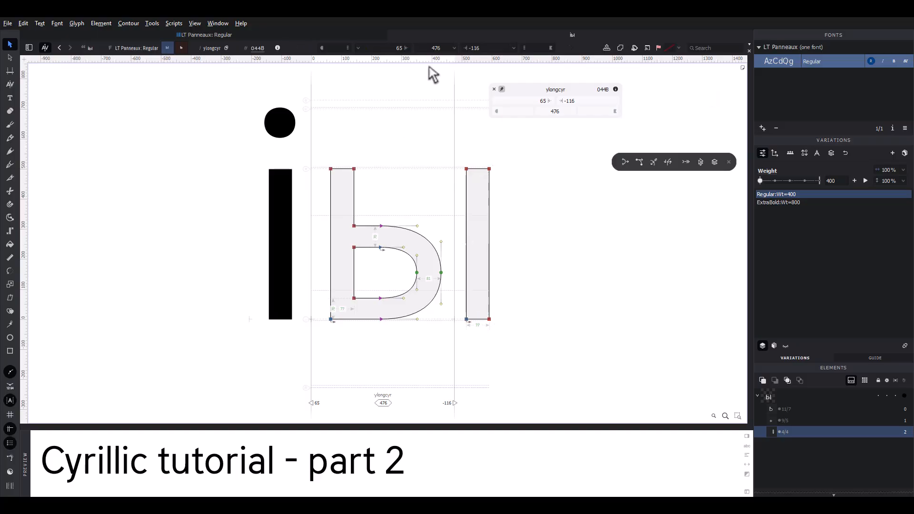
- Set the right sidebearing of the Regular ylongcyr to 65
{"action": "left_click_drag", "start_coordinate": [481, 47], "coordinate": [448, 63]}
{"action": "type", "text": "65"}
{"action": "key", "text": "Return"}
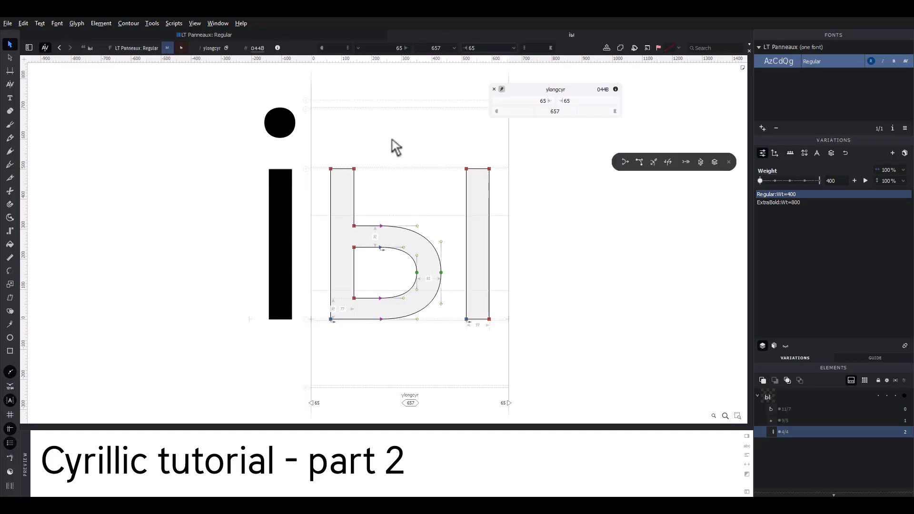
- Switch to the ExtraBold master and copy the stem of the letter i into the ylongcyr glyph
{"action": "left_click", "coordinate": [181, 48]}
{"action": "double_click", "coordinate": [171, 134]}
{"action": "double_click", "coordinate": [161, 196]}
{"action": "double_click", "coordinate": [239, 197]}
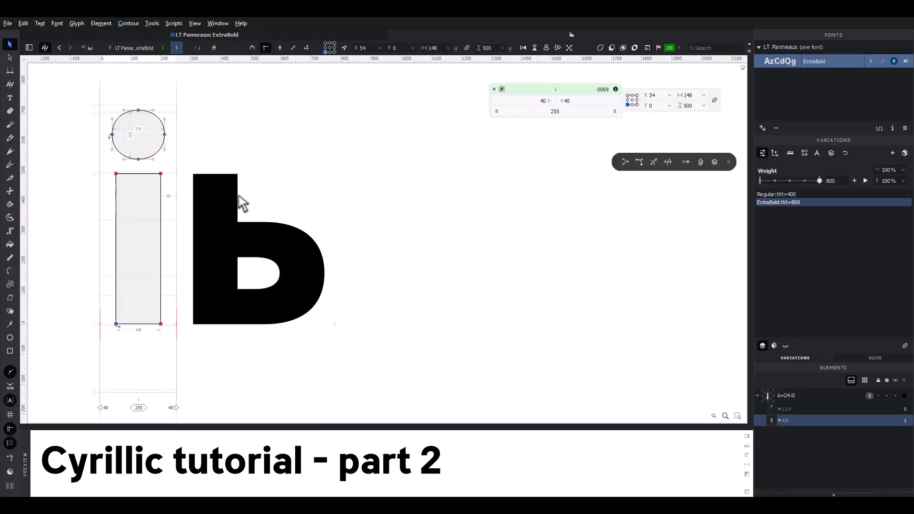
{"action": "key", "text": "ctrl+v"}
- Move the pasted ExtraBold stem 500 units horizontally so that it stands beyond the bowl of ylongcyr
{"action": "key", "text": "ctrl+Right"}
{"action": "key", "text": "ctrl+Right"}
{"action": "key", "text": "ctrl+Right"}
{"action": "key", "text": "ctrl+Right"}
{"action": "key", "text": "ctrl+Right"}
{"action": "key", "text": "grave"}
{"action": "key", "text": "shift+Right"}
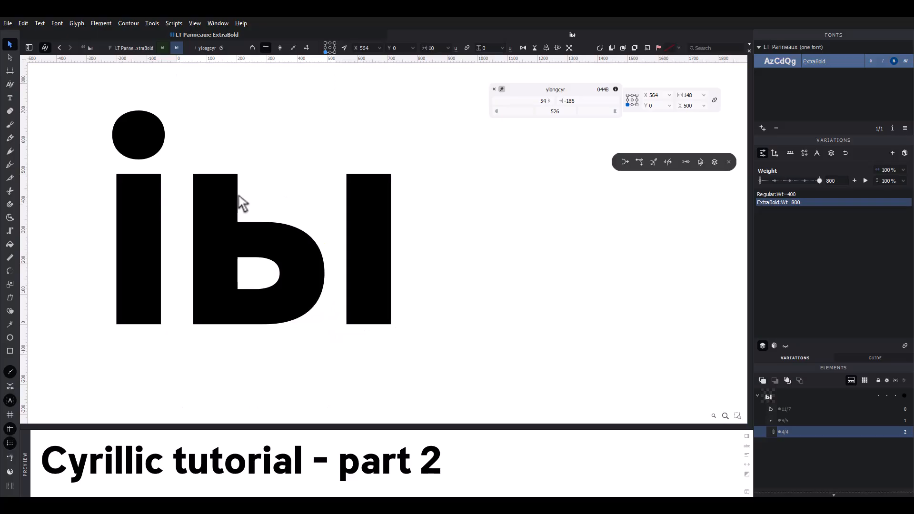
{"action": "key", "text": "shift+Left"}
{"action": "key", "text": "grave"}
{"action": "left_click", "coordinate": [318, 163]}
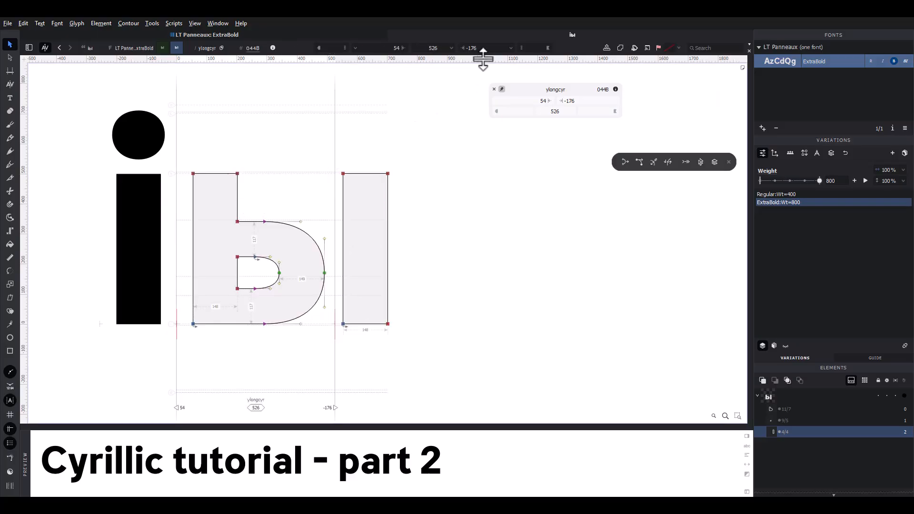
- Set the right sidebearing of the ExtraBold ylongcyr to 54 and return to the font overview
{"action": "left_click_drag", "start_coordinate": [481, 49], "coordinate": [441, 52]}
{"action": "type", "text": "54"}
{"action": "key", "text": "Return"}
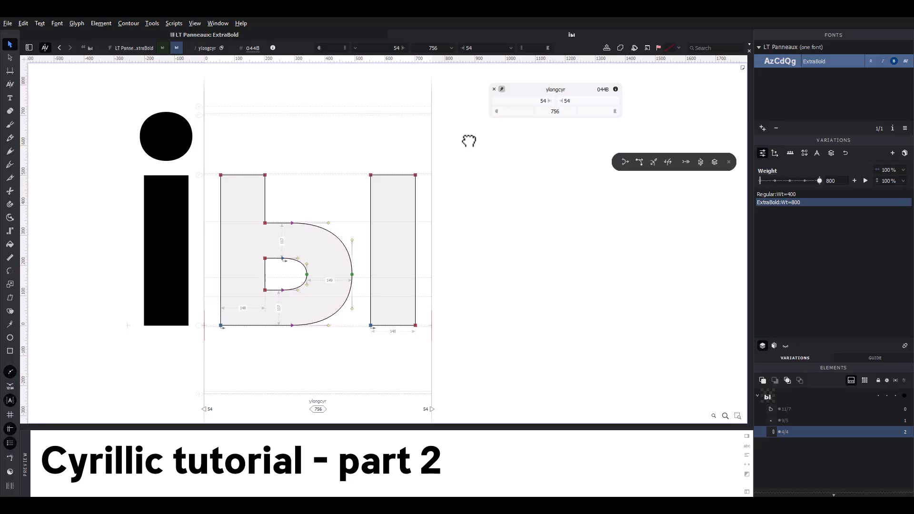
{"action": "left_click", "coordinate": [394, 36]}
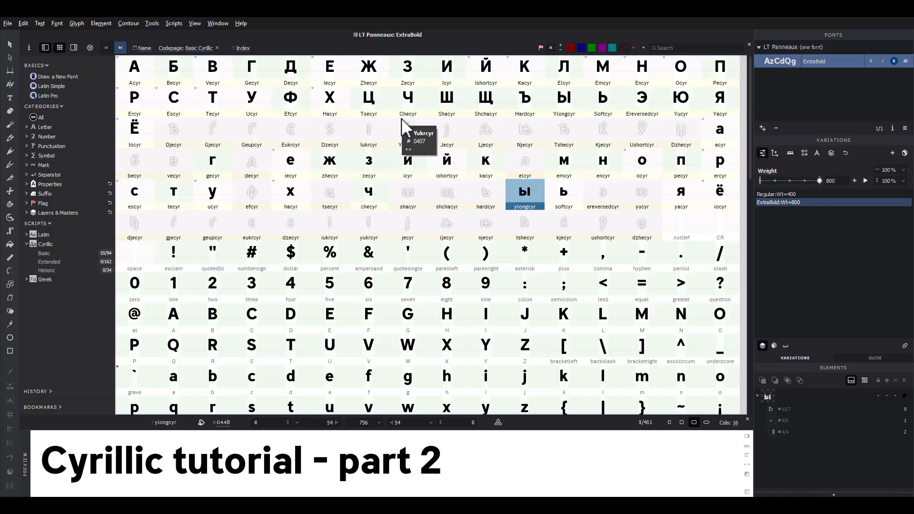
- Copy the softcyr glyph into the empty hardcyr slot, and copy the bar of the ExtraBold tecyr glyph
{"action": "left_click", "coordinate": [384, 207]}
{"action": "left_click", "coordinate": [572, 205]}
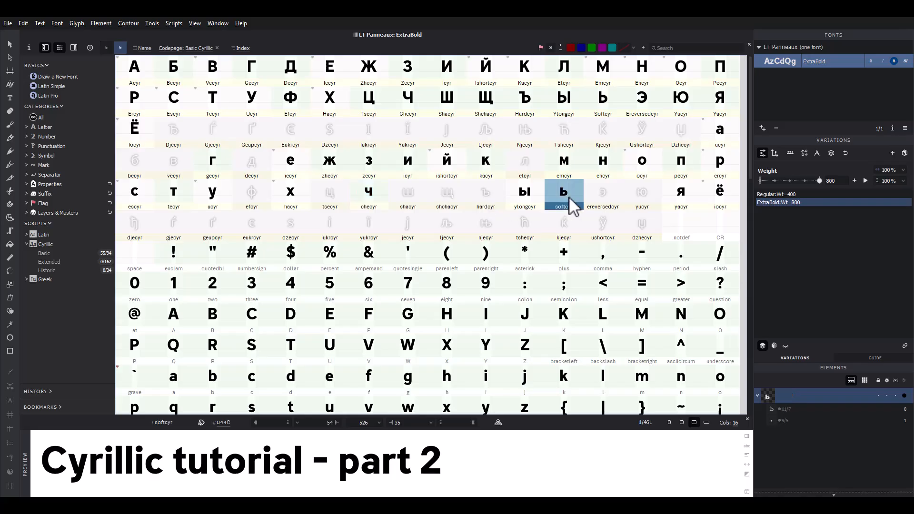
{"action": "double_click", "coordinate": [174, 196]}
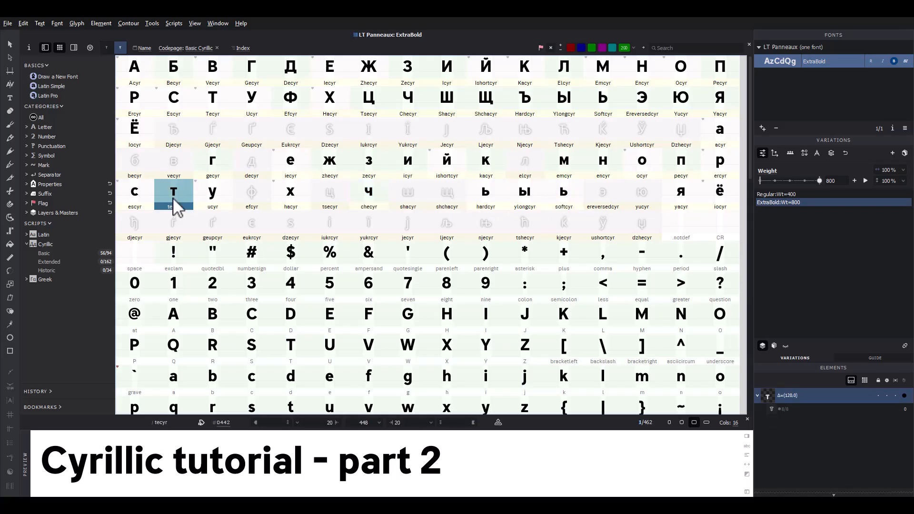
{"action": "left_click", "coordinate": [345, 179]}
{"action": "left_click", "coordinate": [271, 37]}
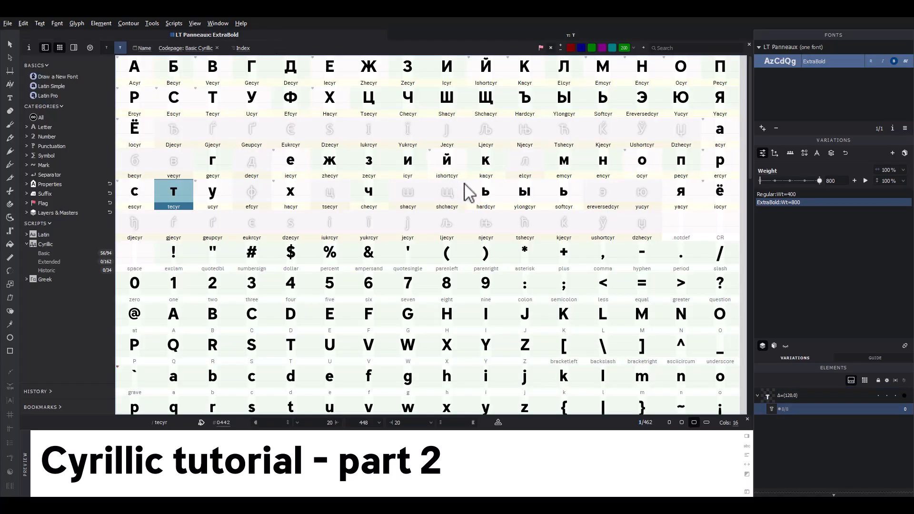
- Paste the tecyr bar into hardcyr, fit it as an arm at the stem's upper left and merge the contours
{"action": "double_click", "coordinate": [478, 192]}
{"action": "key", "text": "ctrl+v"}
{"action": "left_click_drag", "start_coordinate": [372, 318], "coordinate": [343, 318]}
{"action": "left_click", "coordinate": [434, 175]}
{"action": "left_click", "coordinate": [428, 191]}
{"action": "left_click_drag", "start_coordinate": [427, 203], "coordinate": [376, 203]}
{"action": "key", "text": "ctrl+a"}
{"action": "left_click", "coordinate": [600, 48]}
- Set the ExtraBold hardcyr's left sidebearing to match the t glyph, 20 units
{"action": "key", "text": "grave"}
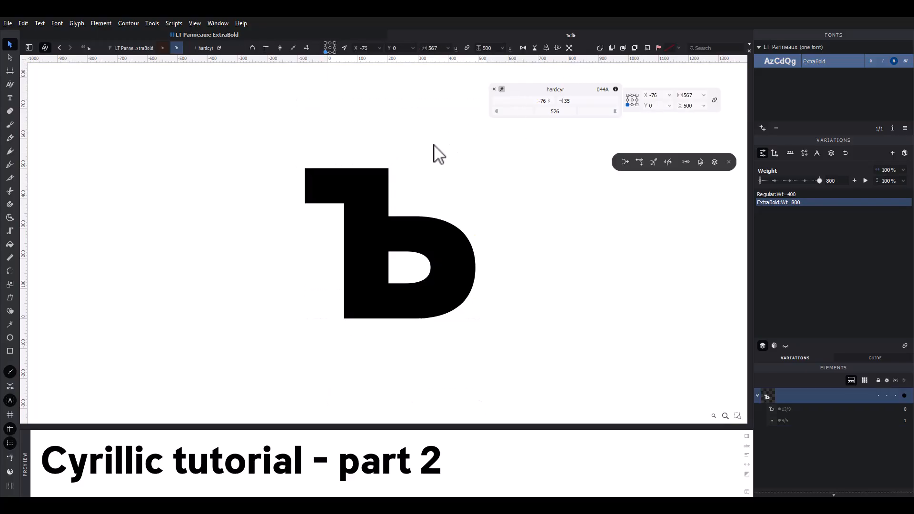
{"action": "left_click", "coordinate": [433, 146]}
{"action": "left_click", "coordinate": [388, 47]}
{"action": "type", "text": "t"}
{"action": "key", "text": "Return"}
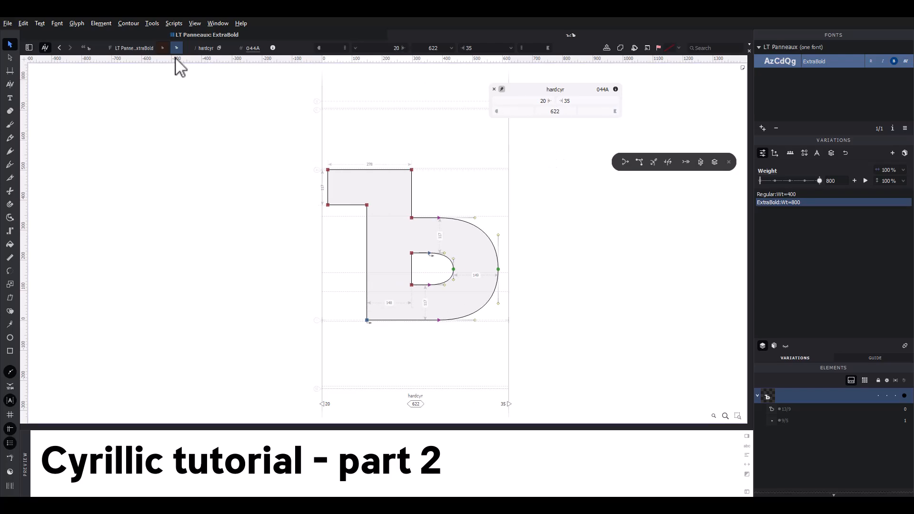
- Switch to the Regular master and add a t before hardcyr in the glyph window text
{"action": "left_click", "coordinate": [163, 49]}
{"action": "type", "text": "tut"}
{"action": "left_click", "coordinate": [11, 44]}
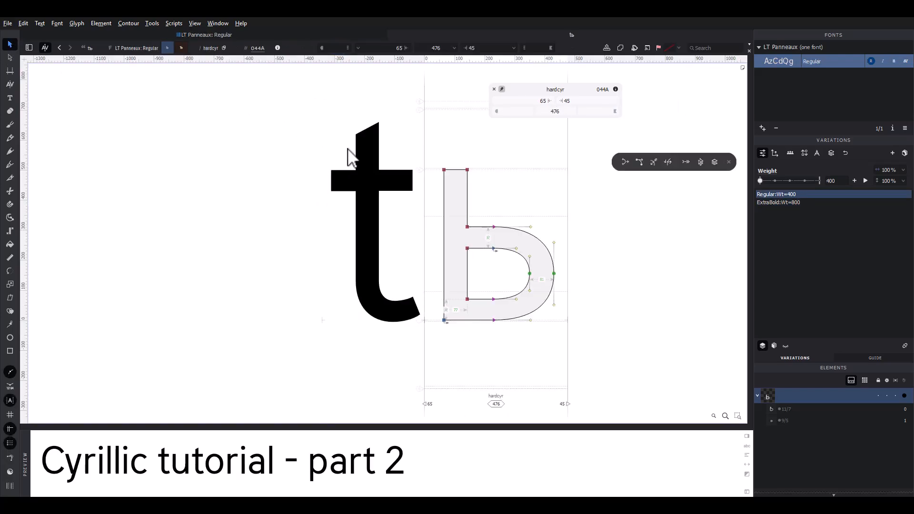
- Copy the left part of the t's crossbar and paste it against the upper left of the hardcyr stem
{"action": "scroll", "coordinate": [348, 148], "scroll_direction": "up", "scroll_amount": 1}
{"action": "left_click_drag", "start_coordinate": [347, 149], "coordinate": [273, 148]}
{"action": "double_click", "coordinate": [273, 149]}
{"action": "left_click_drag", "start_coordinate": [184, 160], "coordinate": [297, 217]}
{"action": "key", "text": "ctrl+c"}
{"action": "double_click", "coordinate": [395, 208]}
{"action": "key", "text": "ctrl+v"}
{"action": "left_click_drag", "start_coordinate": [423, 177], "coordinate": [406, 186]}
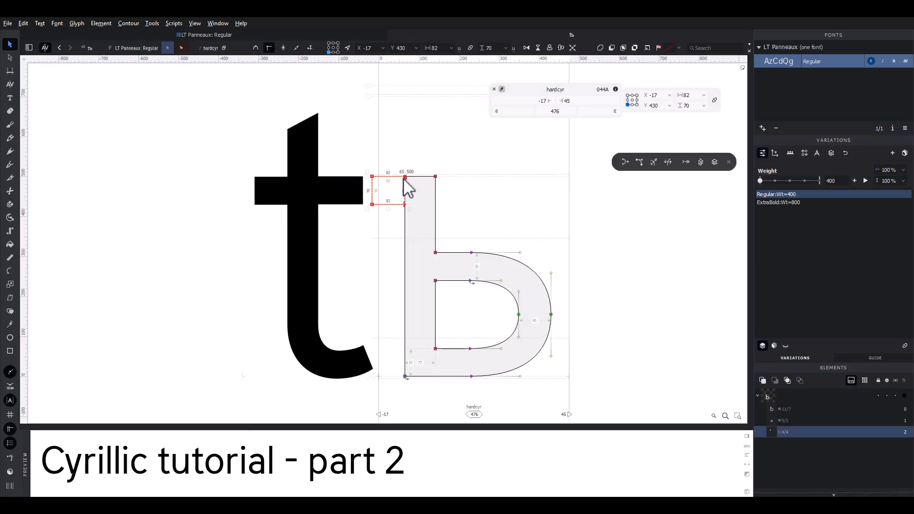
- Extend the pasted arm leftward to about x = -42 and merge it with the rest of hardcyr
{"action": "right_click", "coordinate": [406, 183]}
{"action": "left_click", "coordinate": [511, 290]}
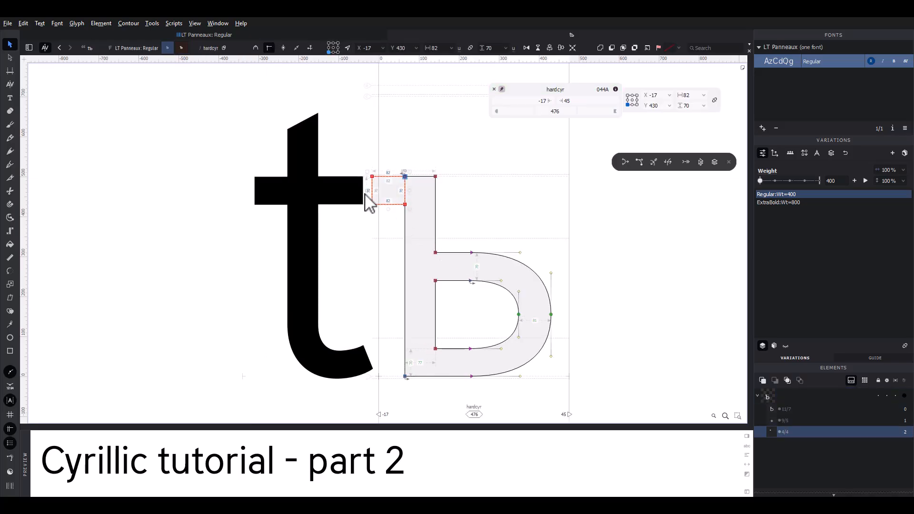
{"action": "left_click_drag", "start_coordinate": [370, 198], "coordinate": [358, 191]}
{"action": "key", "text": "ctrl+a"}
{"action": "left_click", "coordinate": [601, 48]}
- Set the Regular hardcyr's left sidebearing to 30
{"action": "double_click", "coordinate": [523, 100]}
{"action": "type", "text": "t"}
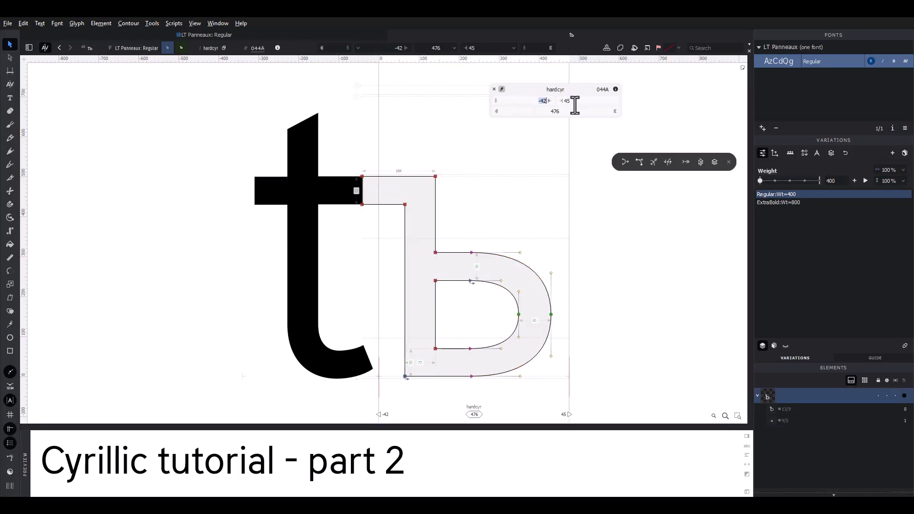
{"action": "key", "text": "Return"}
{"action": "type", "text": "30"}
{"action": "key", "text": "Return"}
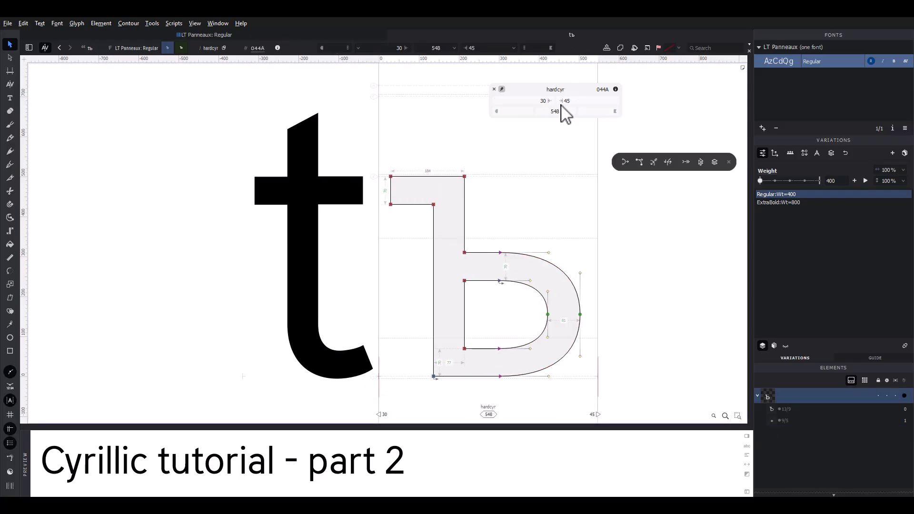
- Copy softcyr into the empty vecyr slot and open vecyr for editing
{"action": "left_click", "coordinate": [394, 35]}
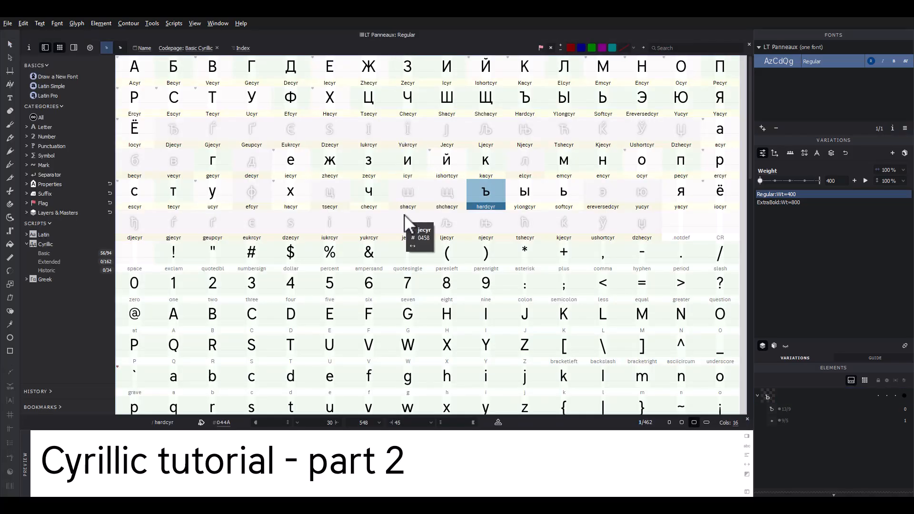
{"action": "left_click", "coordinate": [567, 200]}
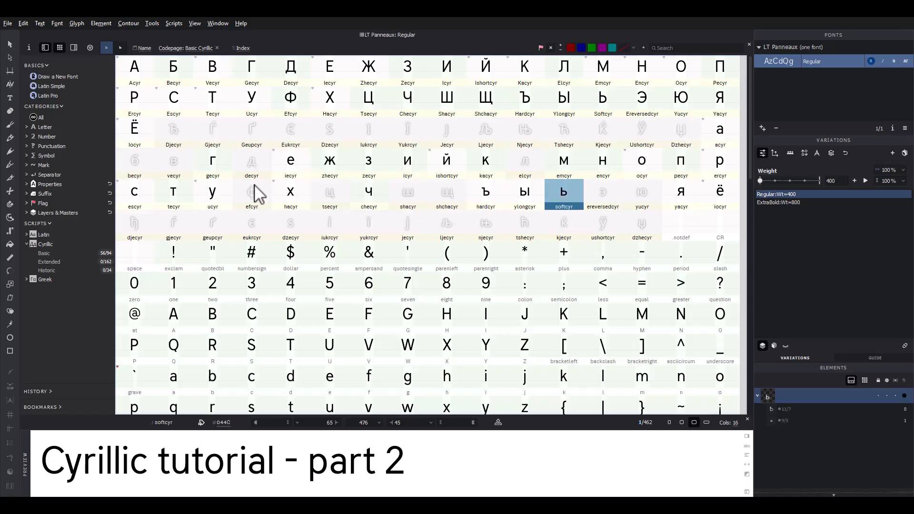
{"action": "double_click", "coordinate": [182, 164]}
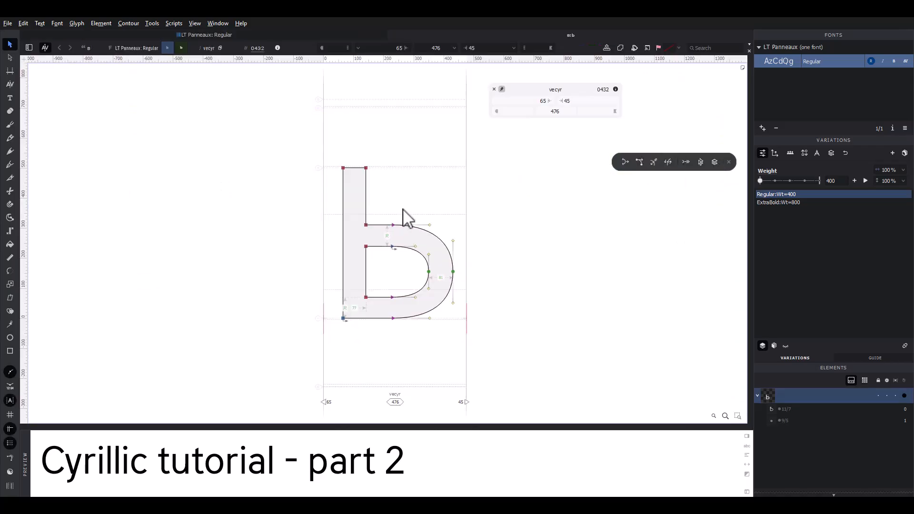
- Add a vertically flipped copy of the soft-sign outline to vecyr, raised by 50 units
{"action": "left_click_drag", "start_coordinate": [482, 165], "coordinate": [469, 163]}
{"action": "key", "text": "ctrl+a"}
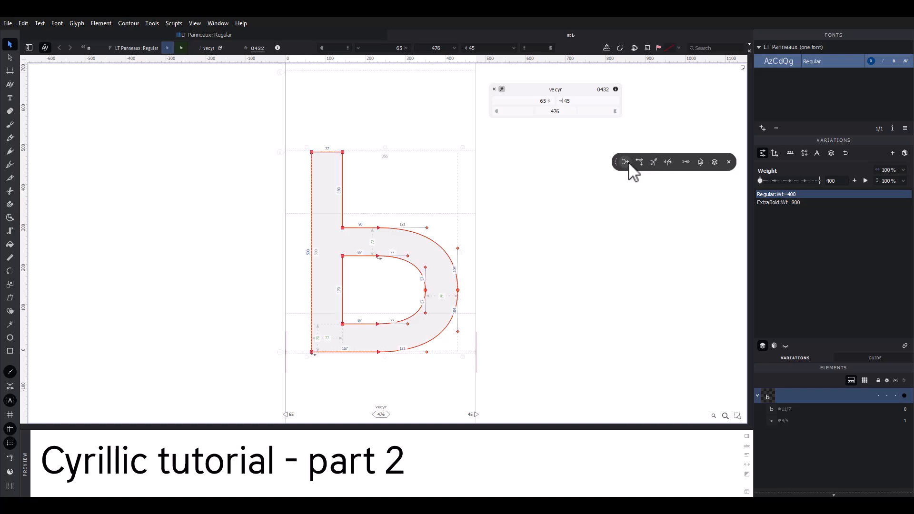
{"action": "key", "text": "ctrl+c"}
{"action": "key", "text": "ctrl+v"}
{"action": "left_click", "coordinate": [538, 48]}
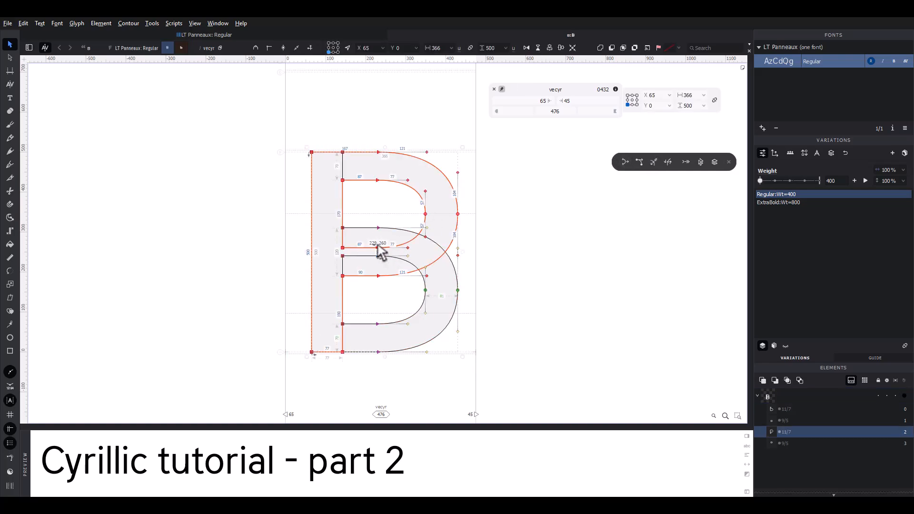
{"action": "left_click_drag", "start_coordinate": [381, 251], "coordinate": [379, 232]}
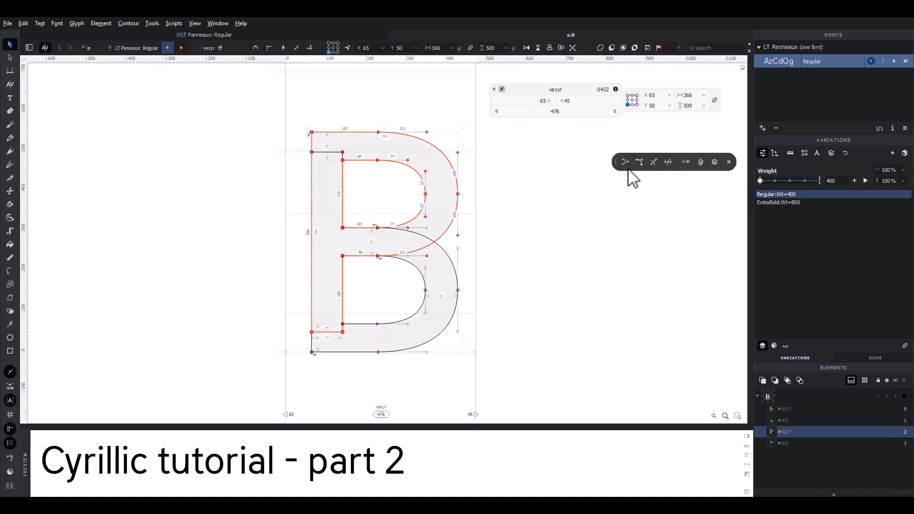
- Pull the upper bowl's right side in by 20 units and lower the glyph's top edge to 500
{"action": "left_click_drag", "start_coordinate": [540, 186], "coordinate": [394, 210]}
{"action": "key", "text": "space"}
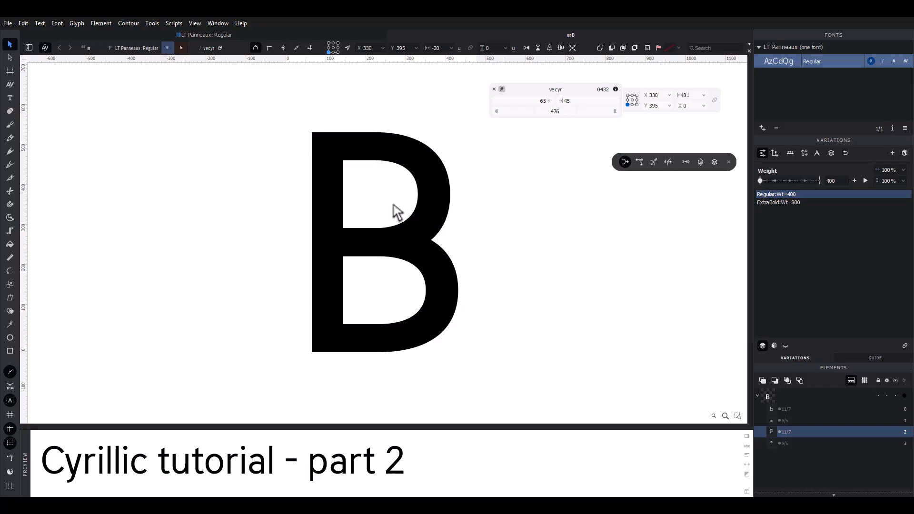
{"action": "left_click_drag", "start_coordinate": [396, 108], "coordinate": [280, 196]}
{"action": "left_click_drag", "start_coordinate": [316, 138], "coordinate": [314, 162]}
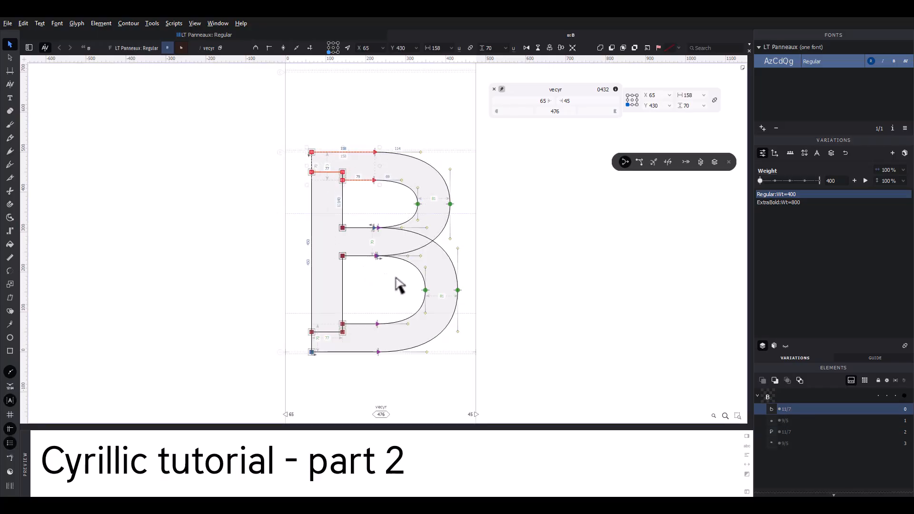
- Lower the middle crossbar of vecyr by about 21 units so that its bottom edge sits at 219
{"action": "left_click_drag", "start_coordinate": [398, 286], "coordinate": [296, 228]}
{"action": "key", "text": "space"}
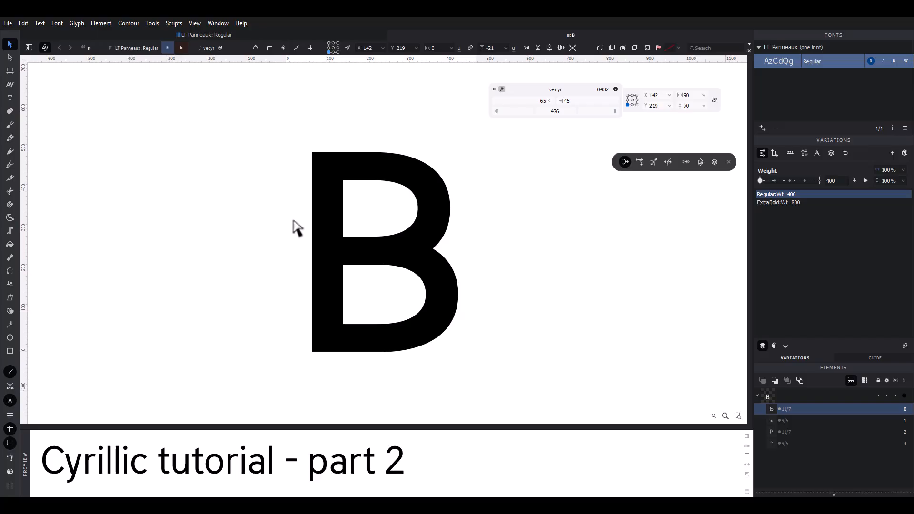
{"action": "key", "text": "Down"}
{"action": "left_click", "coordinate": [409, 245]}
{"action": "scroll", "coordinate": [409, 246], "scroll_direction": "up", "scroll_amount": 3}
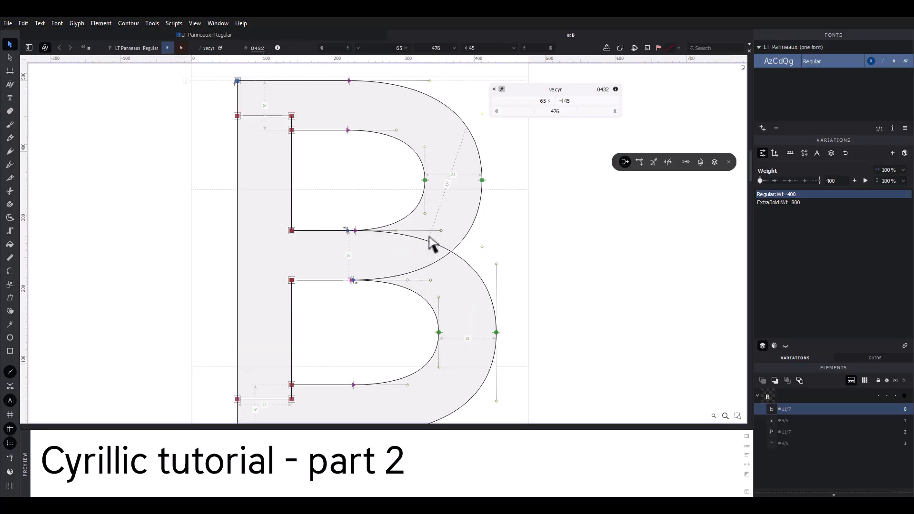
{"action": "key", "text": "space"}
{"action": "scroll", "coordinate": [431, 244], "scroll_direction": "down", "scroll_amount": 2}
- Shift the nodes where the bowls' straight segments meet the curves slightly right, to about x = 233
{"action": "left_click", "coordinate": [639, 162]}
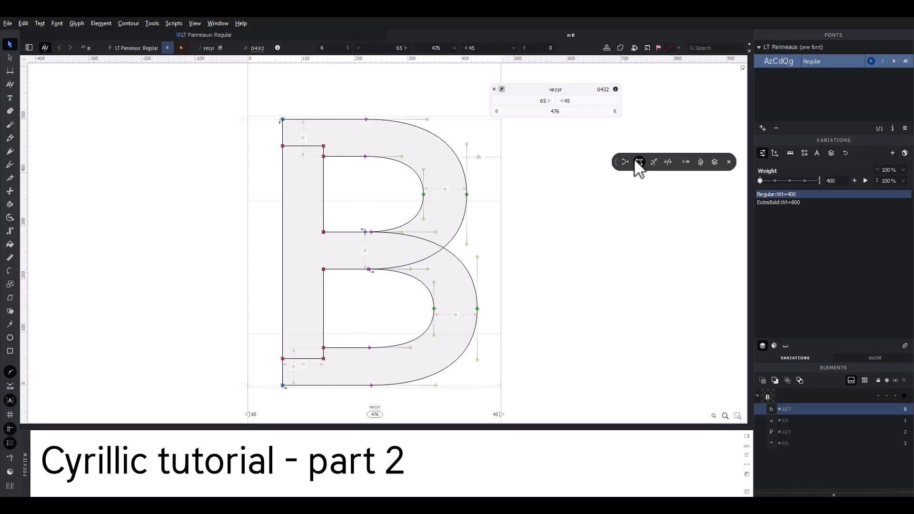
{"action": "left_click_drag", "start_coordinate": [328, 88], "coordinate": [398, 403]}
{"action": "key", "text": "space"}
{"action": "key", "text": "shift+Right"}
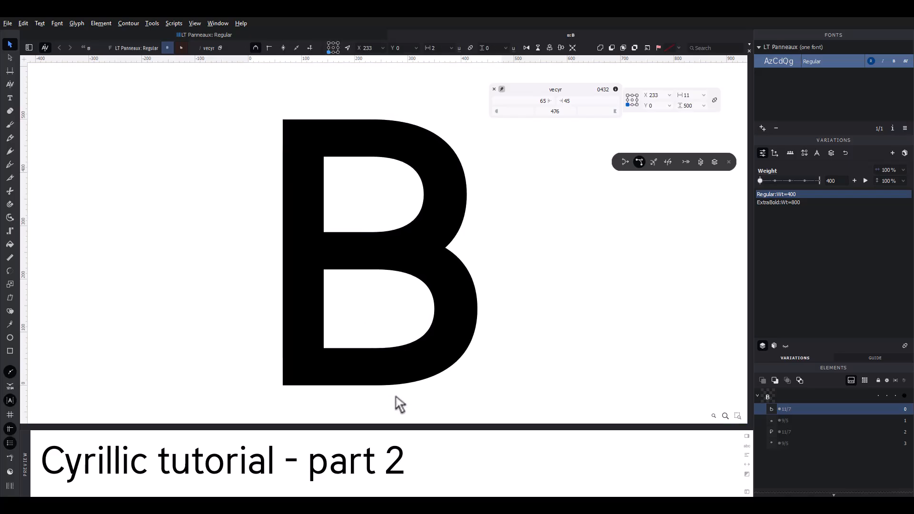
{"action": "key", "text": "shift+Left"}
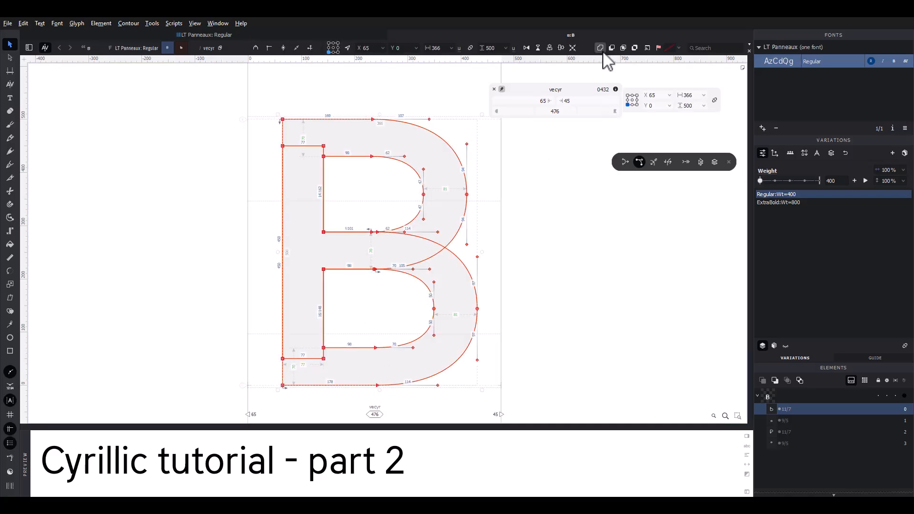
- Merge the overlapping contours of vecyr and convert the outer extreme nodes of both bowls to Genius nodes
{"action": "left_click", "coordinate": [601, 48]}
{"action": "left_click", "coordinate": [445, 247]}
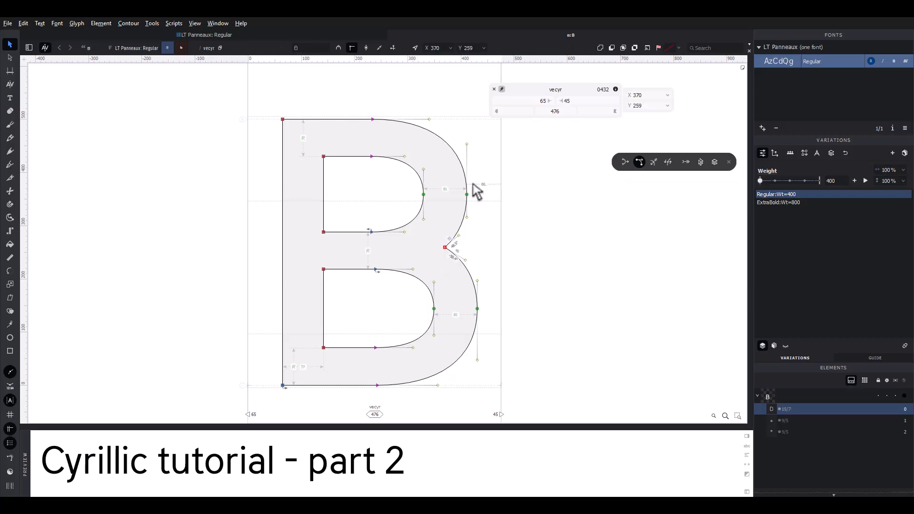
{"action": "left_click_drag", "start_coordinate": [464, 191], "coordinate": [485, 319]}
{"action": "right_click", "coordinate": [478, 309]}
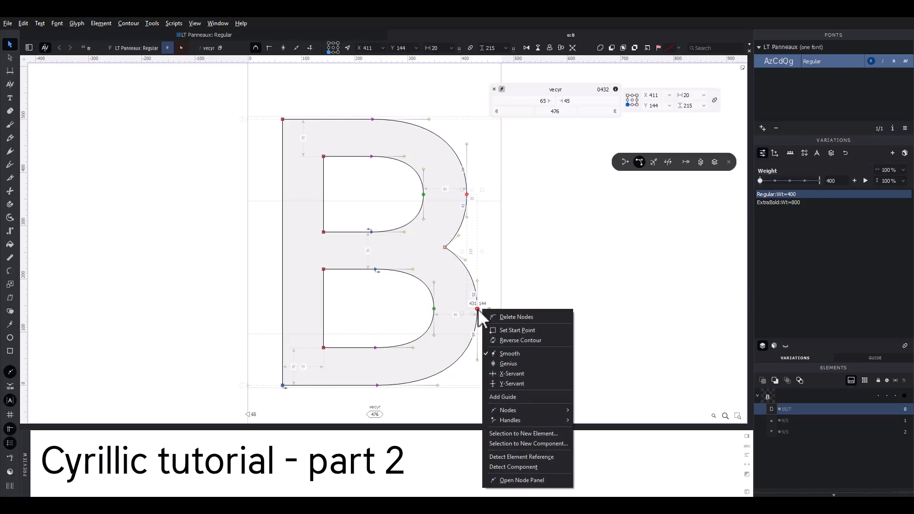
{"action": "left_click", "coordinate": [503, 355]}
- Move the notch node between the two bowls 20 units left to x = 350
{"action": "left_click", "coordinate": [446, 247]}
{"action": "key", "text": "space"}
{"action": "left_click_drag", "start_coordinate": [483, 253], "coordinate": [480, 239]}
{"action": "key", "text": "shift+Left"}
{"action": "key", "text": "shift+Left"}
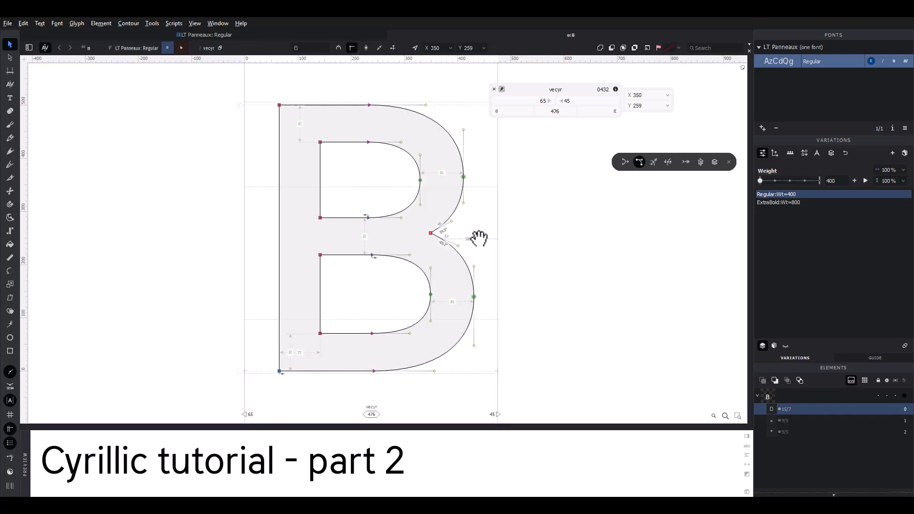
{"action": "key", "text": "space"}
- Shift the straight-to-curve transition nodes of both bowls 10 units right to x = 242
{"action": "left_click_drag", "start_coordinate": [352, 90], "coordinate": [389, 410]}
{"action": "key", "text": "space"}
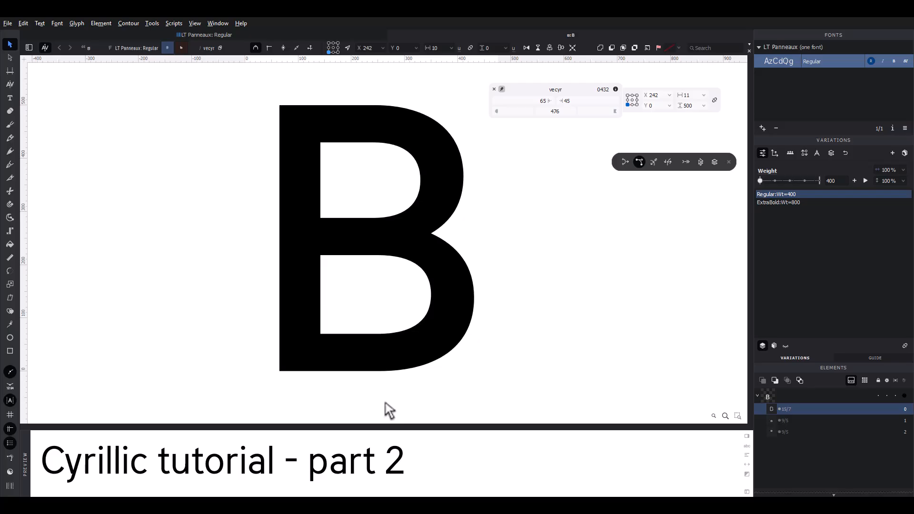
{"action": "left_click", "coordinate": [388, 401]}
{"action": "scroll", "coordinate": [388, 401], "scroll_direction": "down", "scroll_amount": 2}
{"action": "key", "text": "space"}
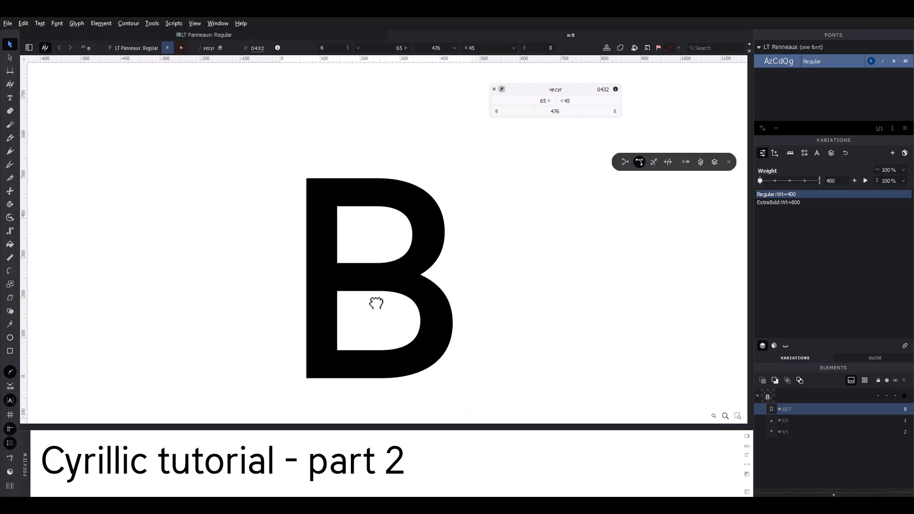
- Add an a before and an e after vecyr in the glyph window text
{"action": "left_click_drag", "start_coordinate": [377, 302], "coordinate": [298, 218]}
{"action": "type", "text": "tori"}
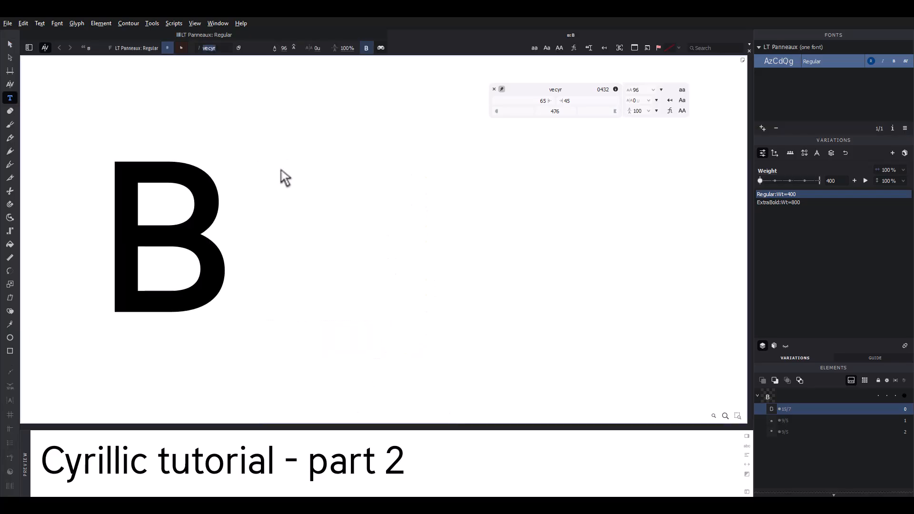
{"action": "type", "text": "a"}
{"action": "left_click", "coordinate": [355, 189]}
{"action": "type", "text": "e"}
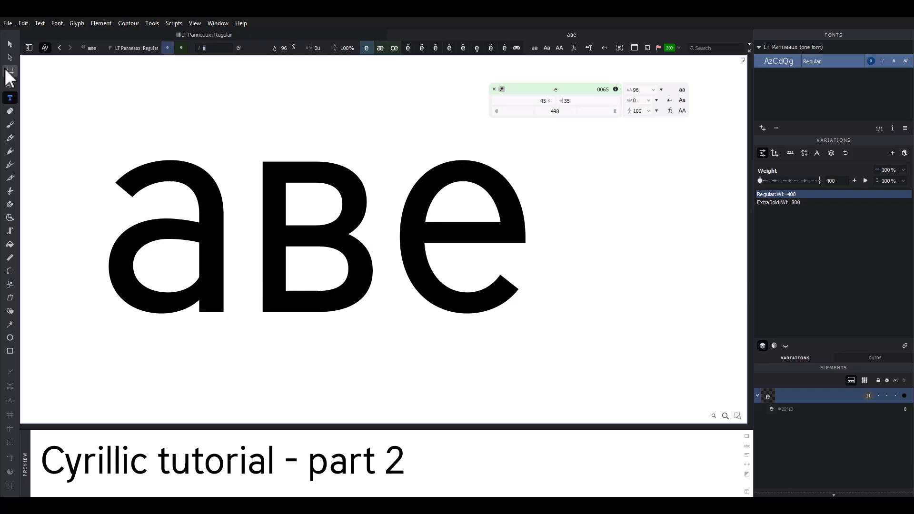
- Shift the right half of the Regular vecyr 10 units right and switch to the ExtraBold master
{"action": "left_click", "coordinate": [9, 44]}
{"action": "double_click", "coordinate": [351, 204]}
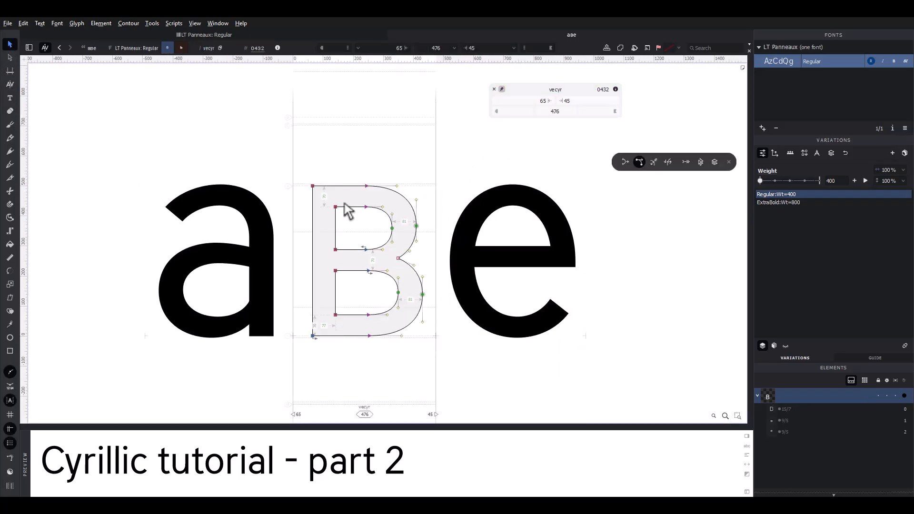
{"action": "key", "text": "space"}
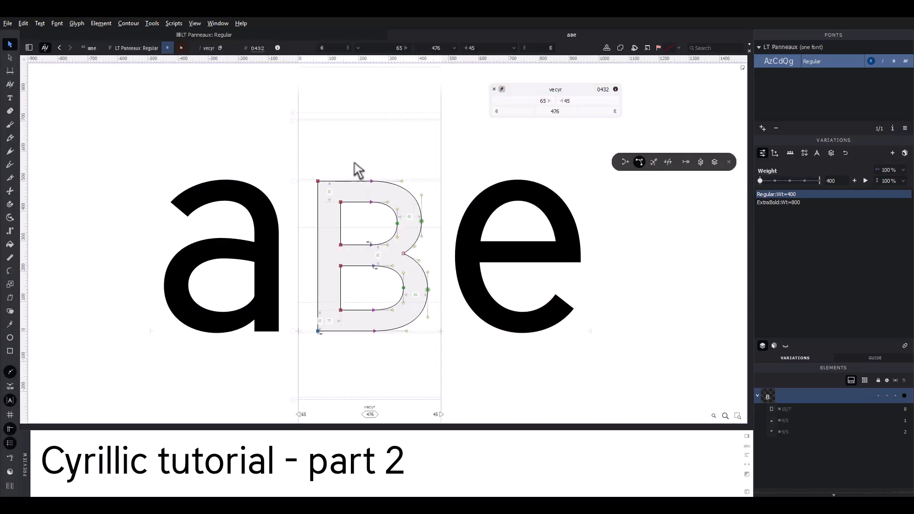
{"action": "left_click_drag", "start_coordinate": [357, 167], "coordinate": [478, 366]}
{"action": "key", "text": "space"}
{"action": "key", "text": "shift+Right"}
{"action": "key", "text": "shift+Left"}
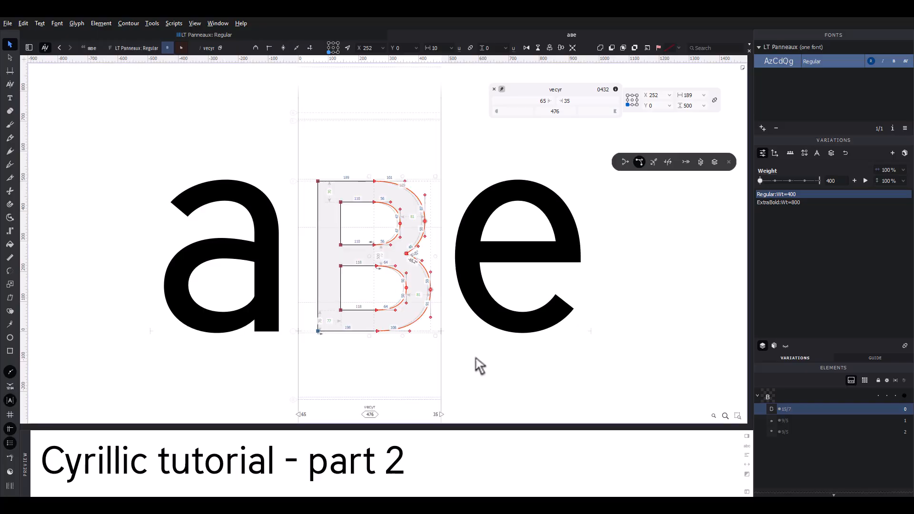
{"action": "left_click", "coordinate": [479, 347]}
{"action": "left_click_drag", "start_coordinate": [588, 103], "coordinate": [550, 104]}
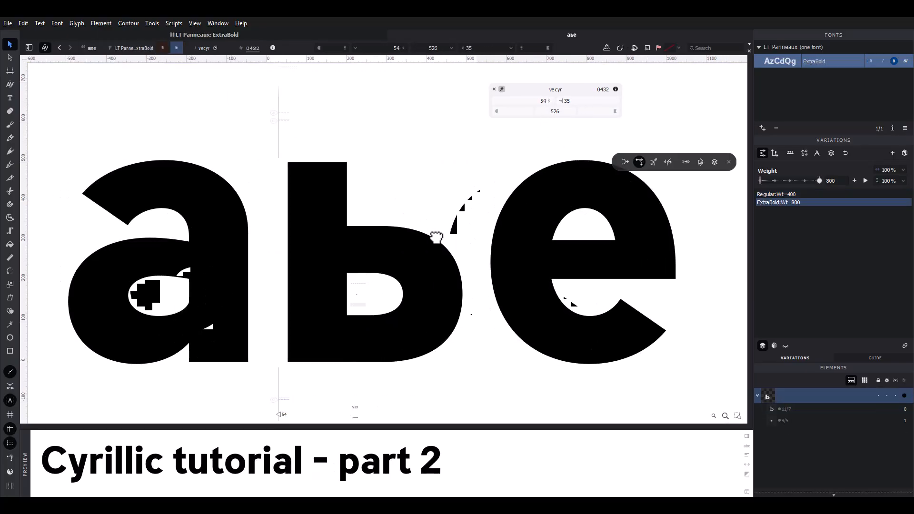
- Lower the top edge of the ExtraBold vecyr's outer bowl by 30 units to y = 310
{"action": "left_click", "coordinate": [625, 161]}
{"action": "left_click_drag", "start_coordinate": [405, 204], "coordinate": [316, 236]}
{"action": "key", "text": "grave"}
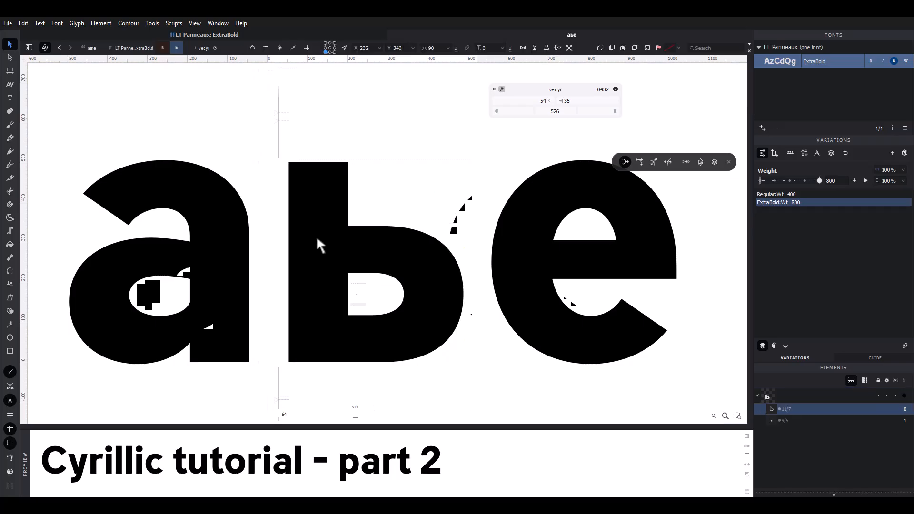
{"action": "key", "text": "shift+Down"}
{"action": "key", "text": "shift+Down"}
{"action": "key", "text": "shift+Down"}
- Lower the top edge of the bowl's counter to y = 215
{"action": "left_click", "coordinate": [383, 290]}
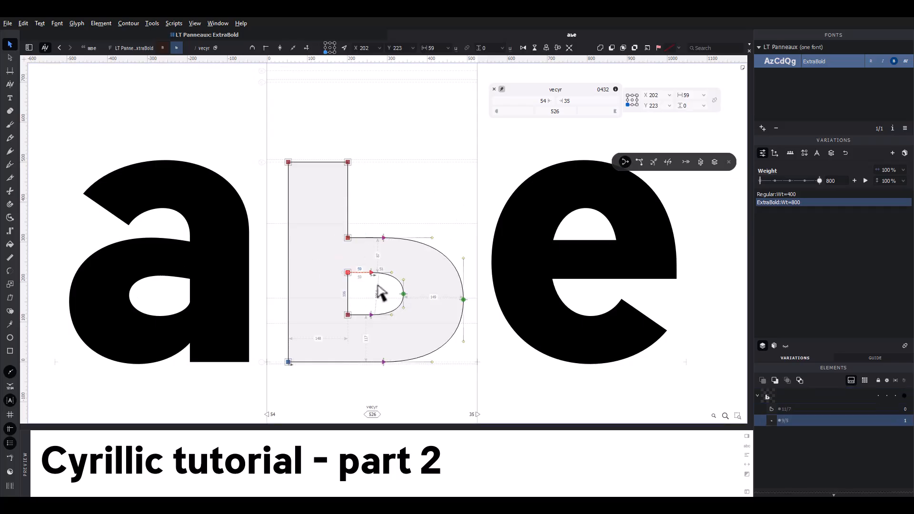
{"action": "key", "text": "grave"}
{"action": "key", "text": "Down"}
{"action": "key", "text": "Down"}
{"action": "key", "text": "Down"}
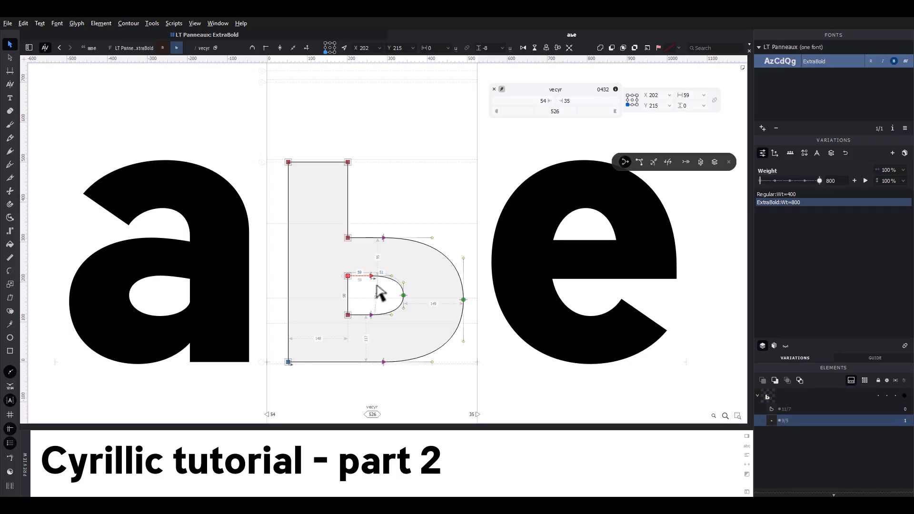
- Duplicate the whole ExtraBold outline, flip the copy vertically and raise it to y = 42 to form the upper bowl
{"action": "key", "text": "ctrl+a"}
{"action": "key", "text": "ctrl+c"}
{"action": "key", "text": "ctrl+v"}
{"action": "left_click", "coordinate": [534, 47]}
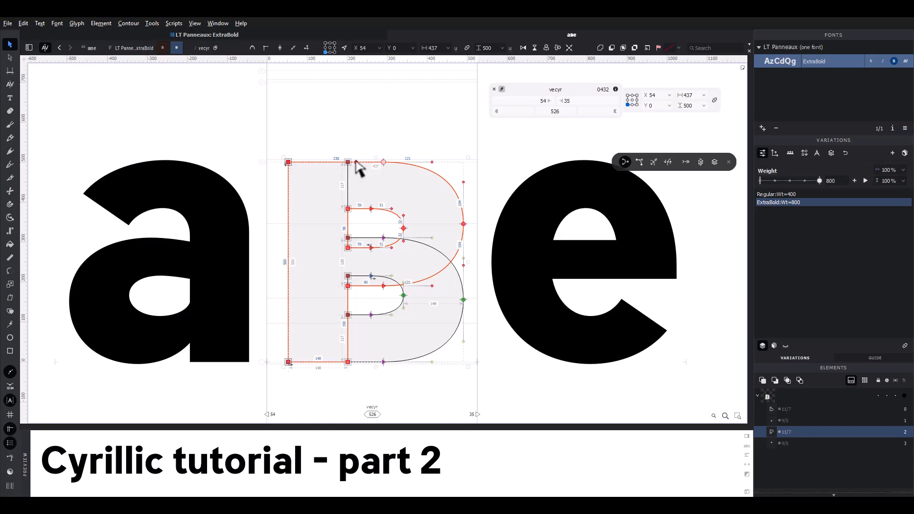
{"action": "left_click_drag", "start_coordinate": [356, 161], "coordinate": [357, 144]}
{"action": "key", "text": "grave"}
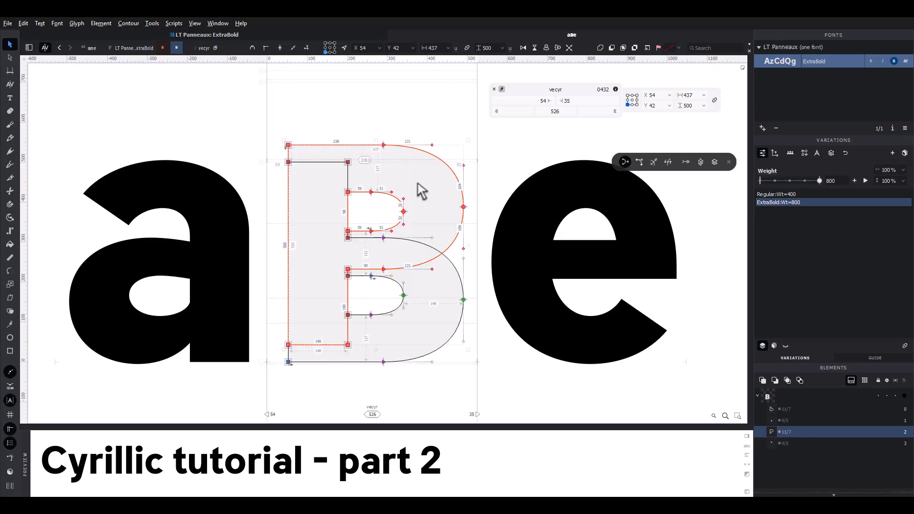
- Shift the right-hand curve nodes of the upper bowl 18 units left, with the counter's extreme node at x = 324
{"action": "left_click_drag", "start_coordinate": [399, 179], "coordinate": [416, 213]}
{"action": "left_click_drag", "start_coordinate": [454, 188], "coordinate": [477, 218], "text": "shift"}
{"action": "key", "text": "shift+Left"}
{"action": "key", "text": "shift+Left"}
{"action": "key", "text": "shift+Left"}
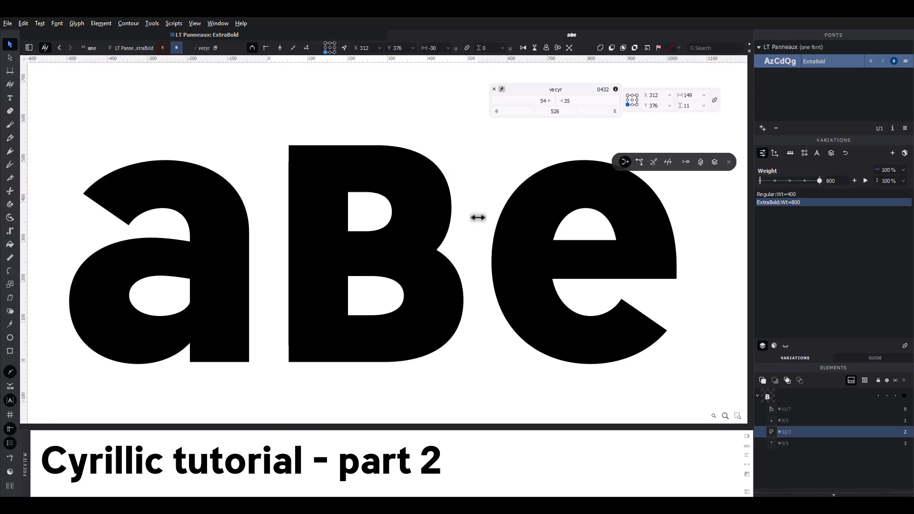
{"action": "key", "text": "shift+Right"}
{"action": "key", "text": "Right"}
{"action": "key", "text": "grave"}
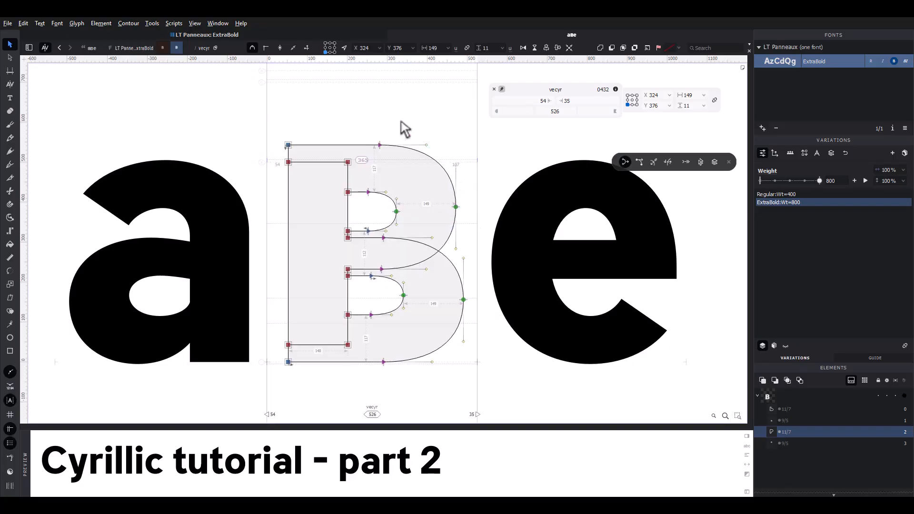
- Scale the complete vecyr outline down to a height of 500 units and merge its overlapping contours
{"action": "left_click", "coordinate": [388, 136]}
{"action": "key", "text": "ctrl+a"}
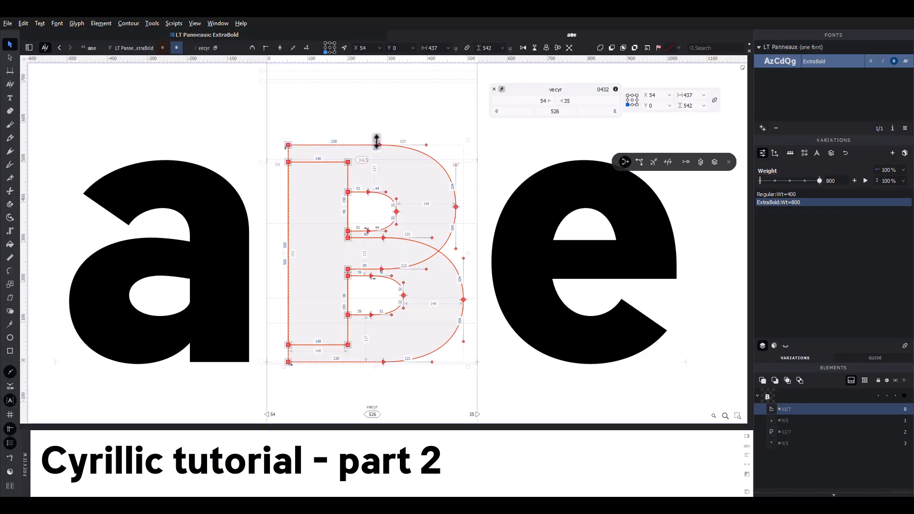
{"action": "left_click_drag", "start_coordinate": [375, 140], "coordinate": [376, 158]}
{"action": "left_click", "coordinate": [600, 47]}
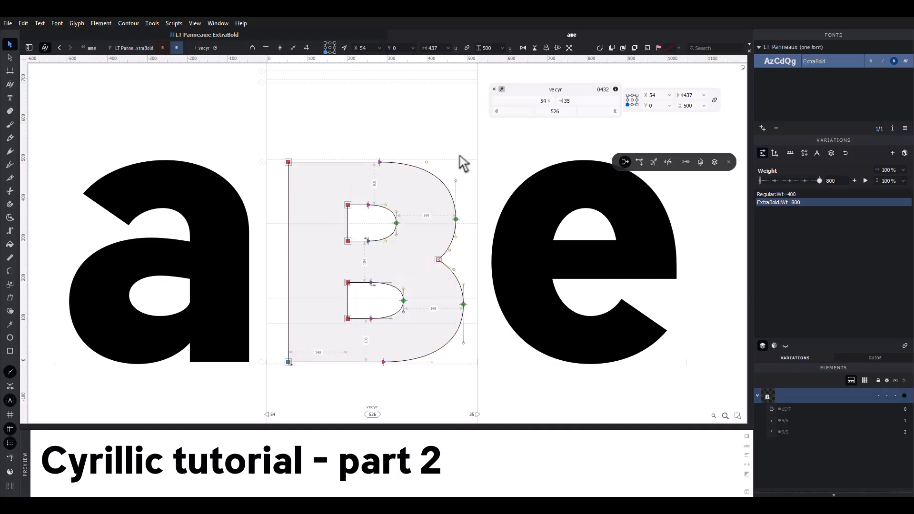
- Move the upper counter's top edge to y = 383 and the lower counter's bottom edge to y = 117, and shift both counters' straight-to-curve nodes 20 units right
{"action": "left_click", "coordinate": [348, 205]}
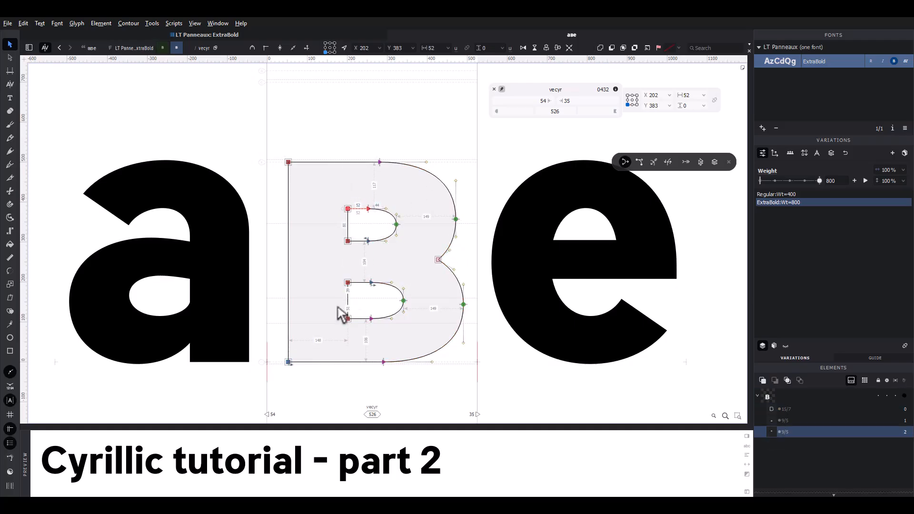
{"action": "left_click_drag", "start_coordinate": [338, 307], "coordinate": [382, 333]}
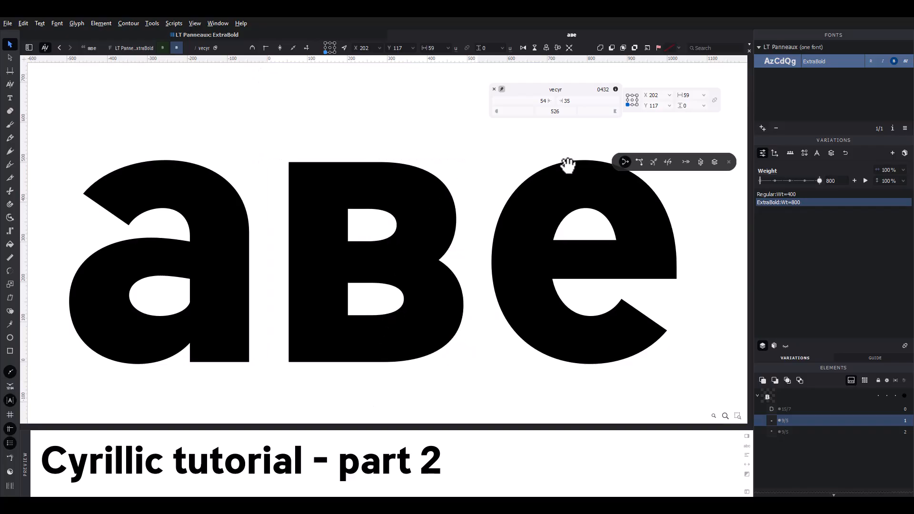
{"action": "left_click", "coordinate": [640, 162]}
{"action": "left_click_drag", "start_coordinate": [360, 193], "coordinate": [389, 327]}
{"action": "key", "text": "grave"}
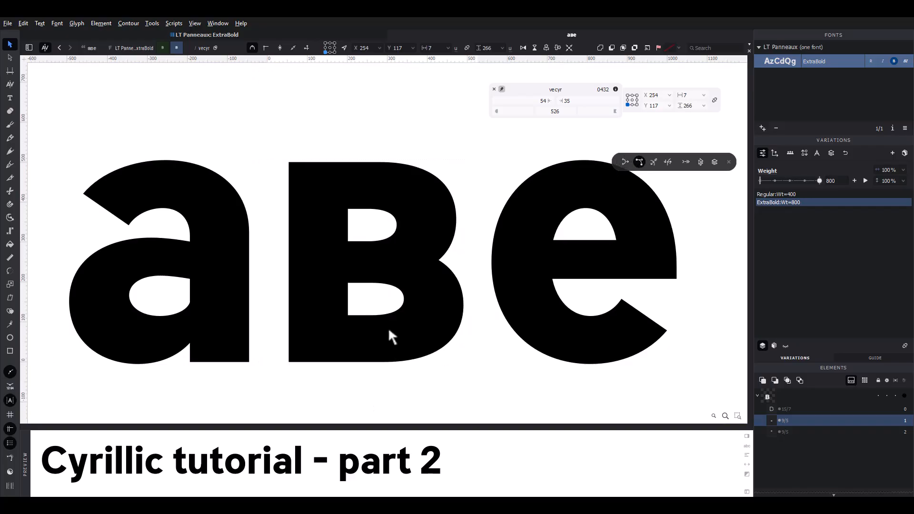
{"action": "key", "text": "shift+Right"}
{"action": "key", "text": "shift+Right"}
{"action": "scroll", "coordinate": [388, 327], "scroll_direction": "up", "scroll_amount": 1}
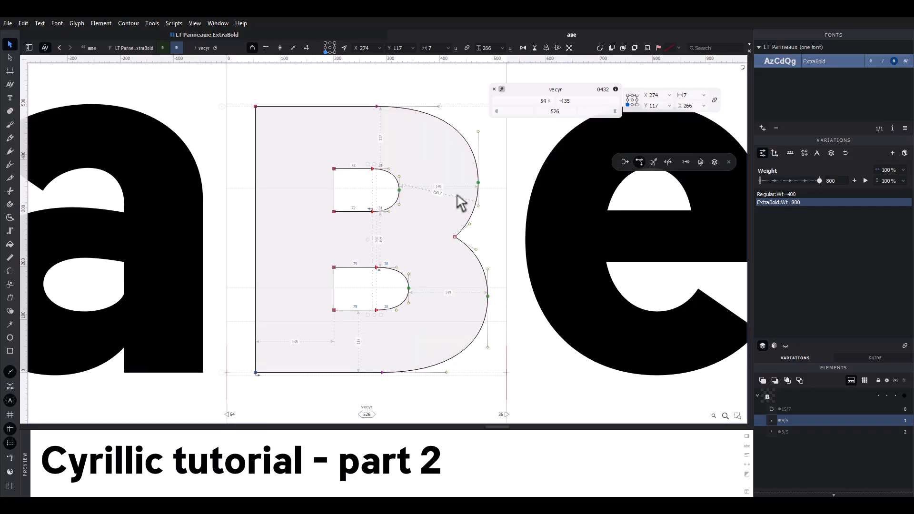
- Even out the curves at the outer extreme nodes of both bowls
{"action": "left_click", "coordinate": [478, 183]}
{"action": "left_click", "coordinate": [488, 297], "text": "shift"}
{"action": "right_click", "coordinate": [489, 297]}
{"action": "left_click", "coordinate": [505, 351]}
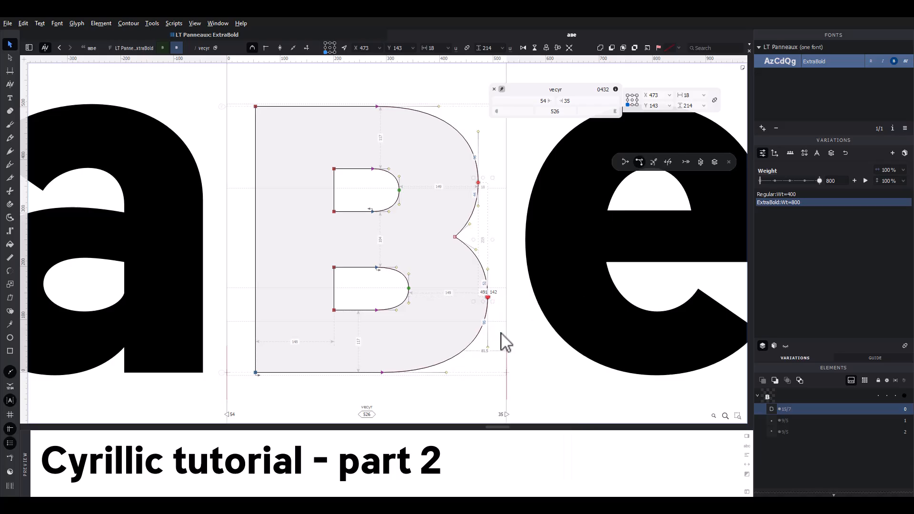
- Move the notch node between the two outer bowls 30 units left
{"action": "left_click_drag", "start_coordinate": [446, 259], "coordinate": [463, 229]}
{"action": "key", "text": "grave"}
{"action": "key", "text": "shift+Left"}
{"action": "key", "text": "shift+Left"}
{"action": "key", "text": "shift+Left"}
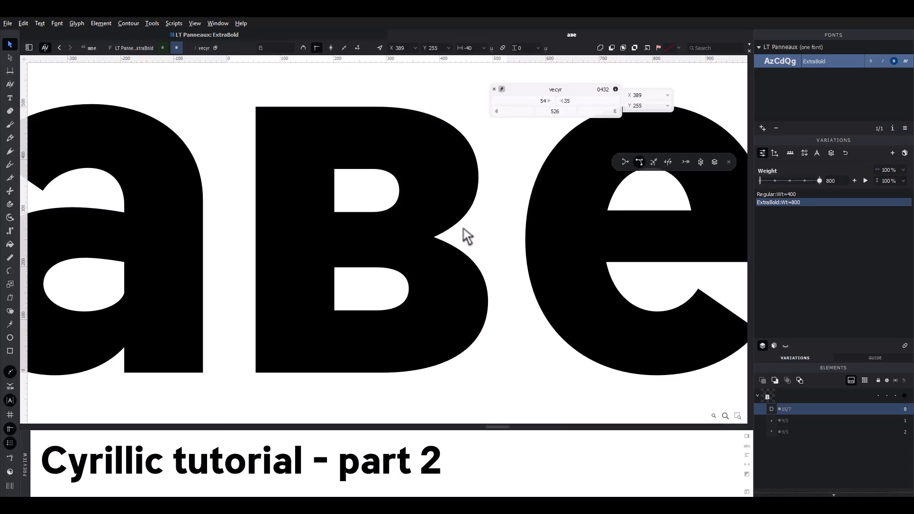
- Shift the outer straight-to-curve transition nodes of both bowls 20 units right to x = 302 and x = 312
{"action": "left_click_drag", "start_coordinate": [405, 117], "coordinate": [367, 93]}
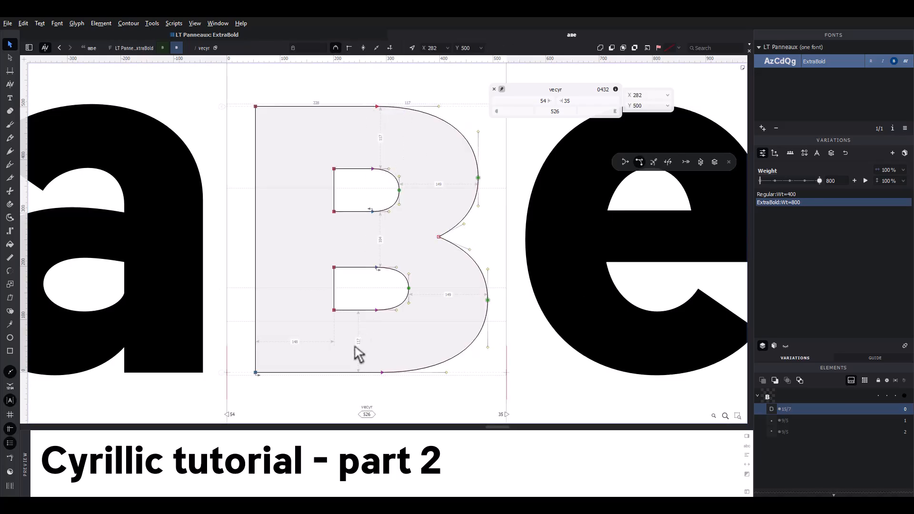
{"action": "left_click_drag", "start_coordinate": [357, 357], "coordinate": [395, 390]}
{"action": "key", "text": "shift+Right"}
{"action": "key", "text": "shift+Right"}
{"action": "key", "text": "grave"}
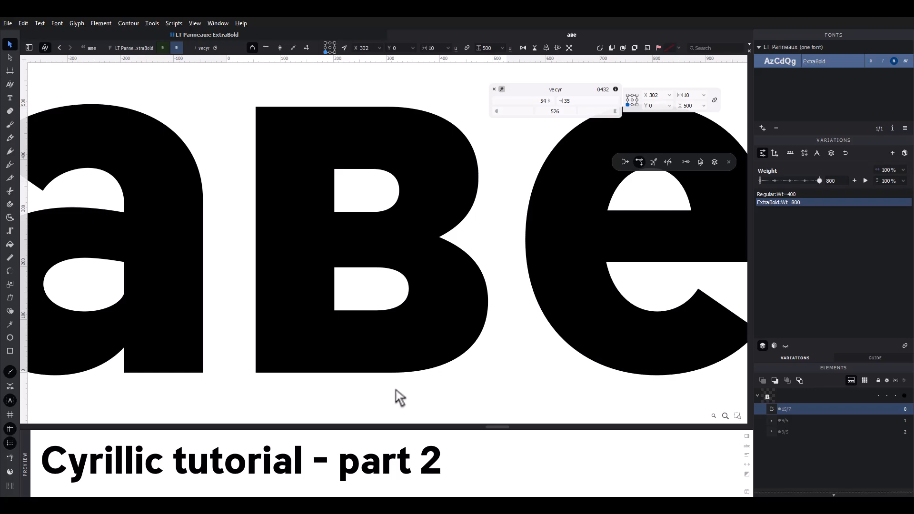
- Shift the whole right half of the ExtraBold vecyr, counters' curves included, 7 units right
{"action": "scroll", "coordinate": [391, 340], "scroll_direction": "down", "scroll_amount": 2}
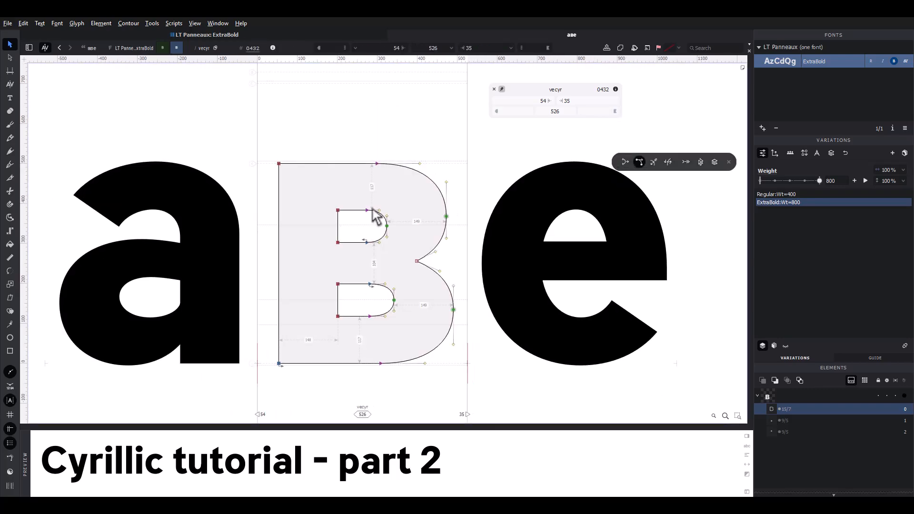
{"action": "left_click_drag", "start_coordinate": [345, 137], "coordinate": [505, 397]}
{"action": "key", "text": "shift+Right"}
{"action": "key", "text": "grave"}
{"action": "key", "text": "Left"}
{"action": "key", "text": "Left"}
{"action": "key", "text": "Left"}
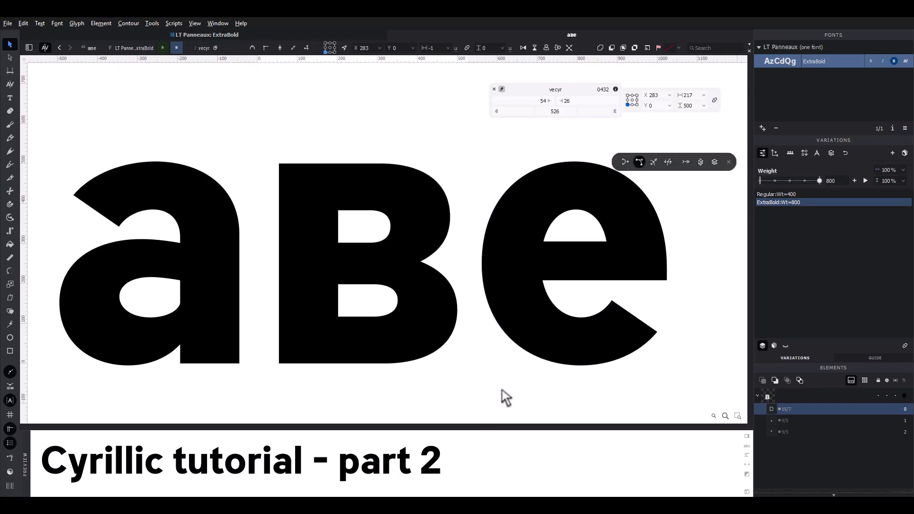
- Set the right sidebearing of the ExtraBold vecyr to 35
{"action": "left_click", "coordinate": [525, 232]}
{"action": "left_click", "coordinate": [568, 102]}
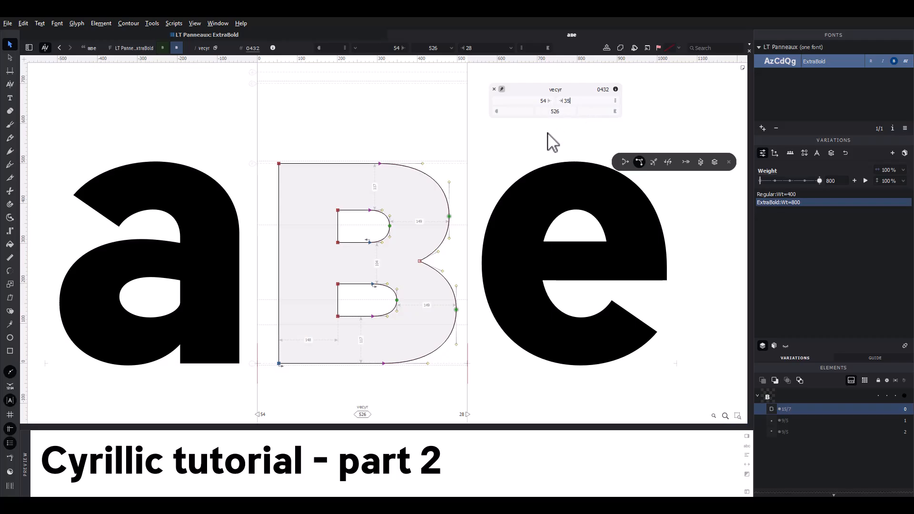
{"action": "type", "text": "35"}
{"action": "key", "text": "Return"}
{"action": "scroll", "coordinate": [548, 150], "scroll_direction": "down", "scroll_amount": 2}
{"action": "key", "text": "space"}
{"action": "left_click_drag", "start_coordinate": [552, 178], "coordinate": [514, 190]}
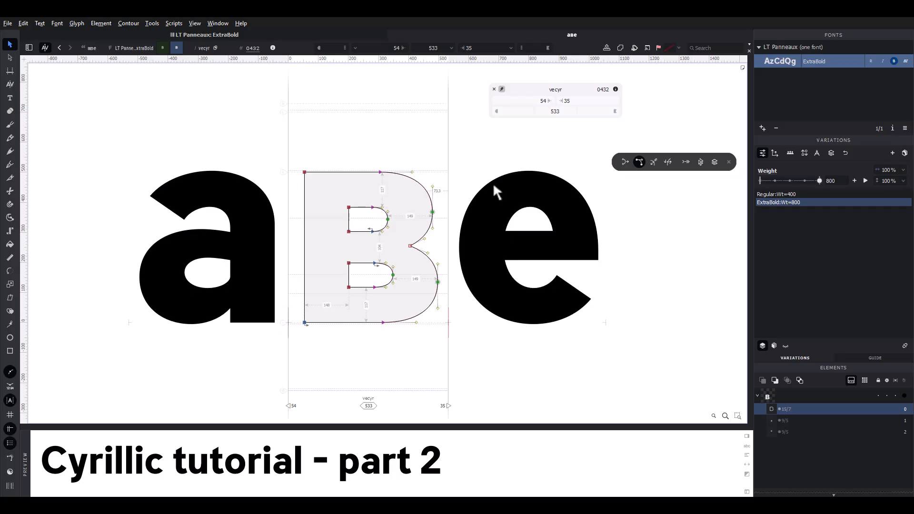
{"action": "key", "text": "space"}
{"action": "left_click_drag", "start_coordinate": [493, 168], "coordinate": [486, 180]}
- Copy the Latin c into the empty ereversedcyr cell in the font window and open ereversedcyr for editing
{"action": "left_click", "coordinate": [391, 35]}
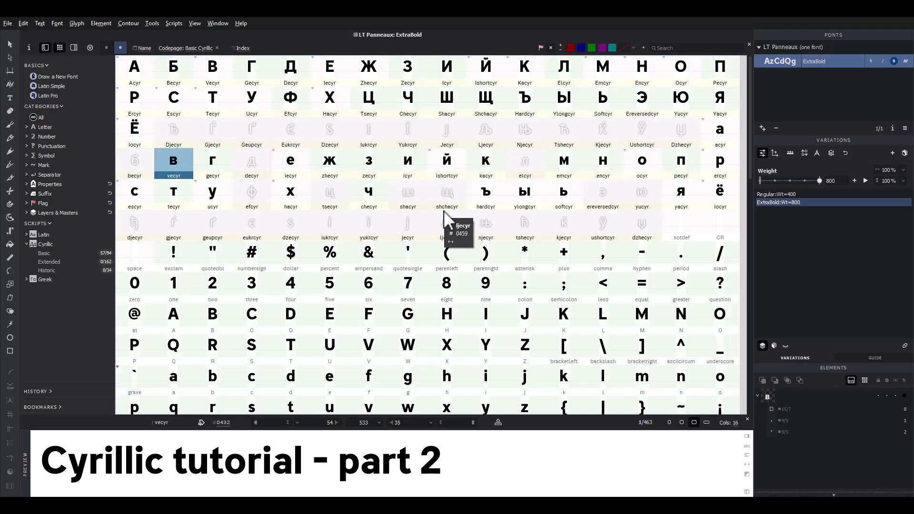
{"action": "left_click", "coordinate": [264, 377]}
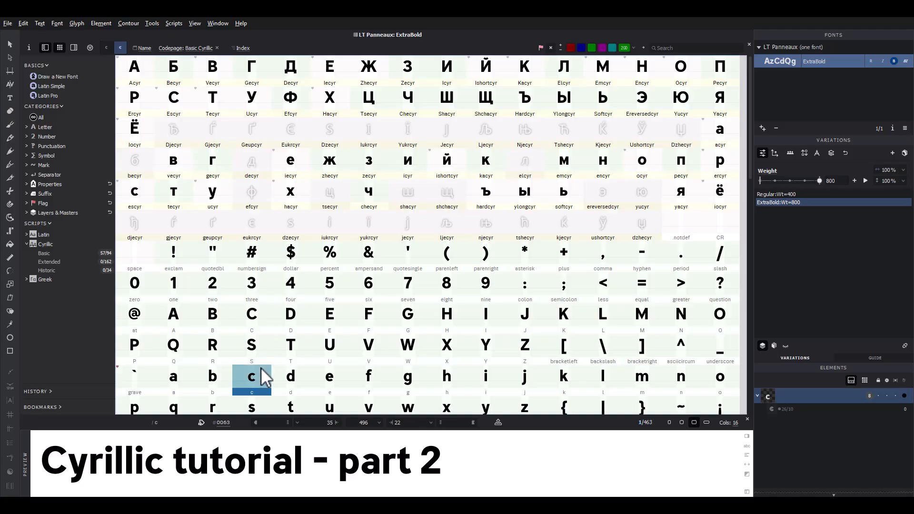
{"action": "left_click", "coordinate": [598, 198]}
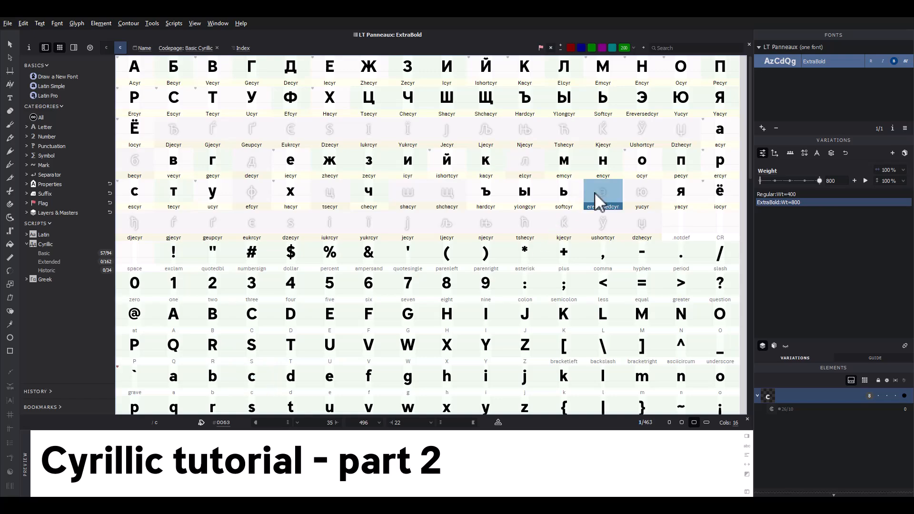
{"action": "key", "text": "ctrl+v"}
{"action": "double_click", "coordinate": [598, 198]}
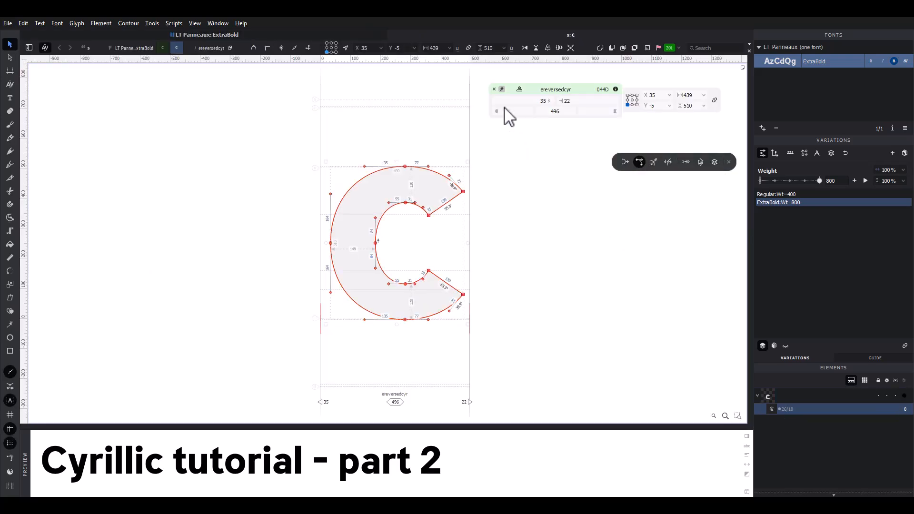
- Flip the ExtraBold ereversedcyr outline horizontally and set its left sidebearing to 22 and right sidebearing to 35
{"action": "left_click", "coordinate": [526, 51]}
{"action": "left_click_drag", "start_coordinate": [551, 101], "coordinate": [524, 102]}
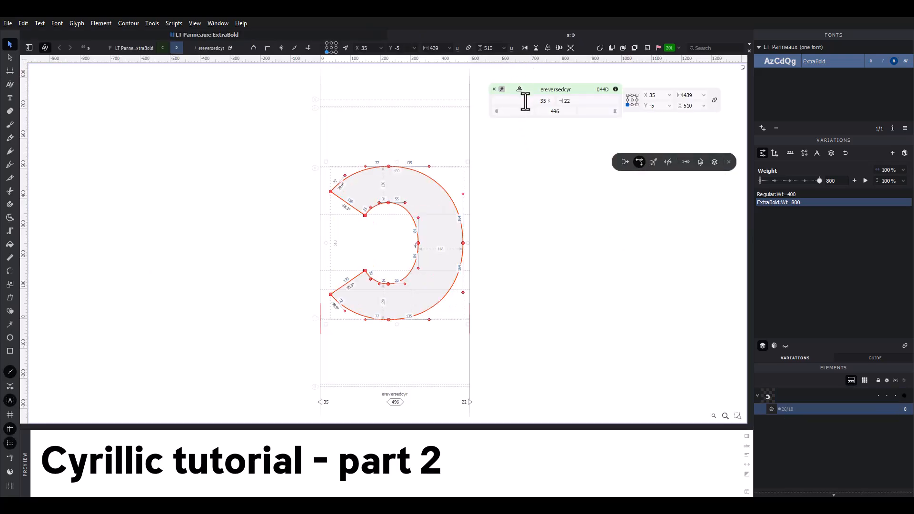
{"action": "type", "text": "22"}
{"action": "left_click_drag", "start_coordinate": [583, 103], "coordinate": [547, 105]}
{"action": "type", "text": "35"}
{"action": "key", "text": "Return"}
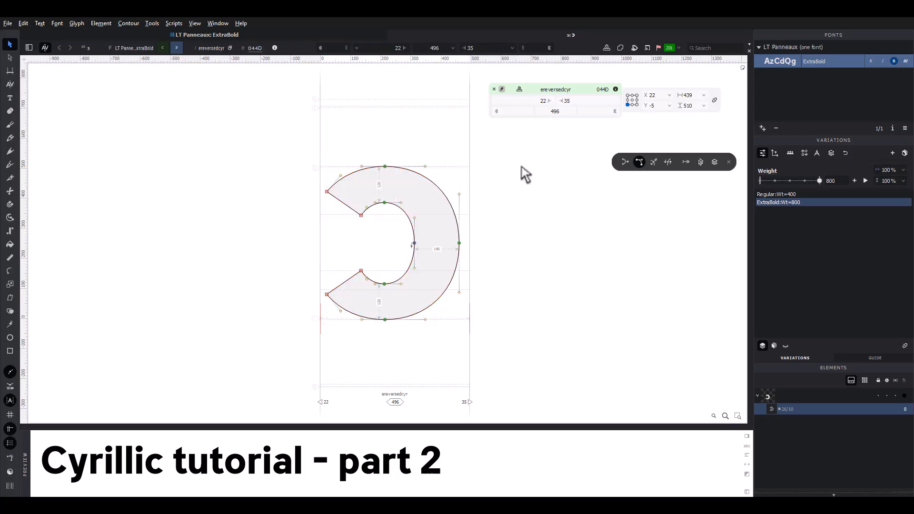
- Put a t directly before ereversedcyr in the glyph window text, removing the trial c, and return to editing the outline
{"action": "left_click", "coordinate": [10, 98]}
{"action": "type", "text": "c"}
{"action": "left_click", "coordinate": [10, 45]}
{"action": "double_click", "coordinate": [422, 192]}
{"action": "type", "text": "tu"}
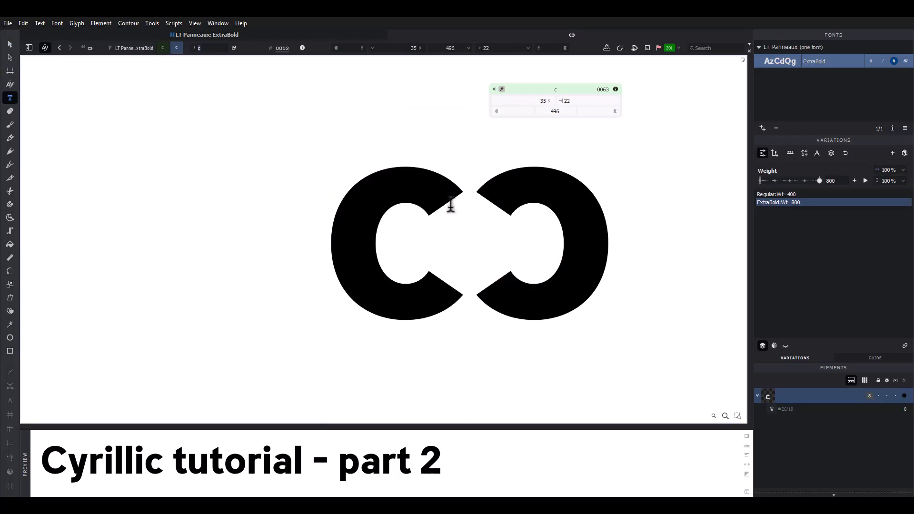
{"action": "type", "text": "t"}
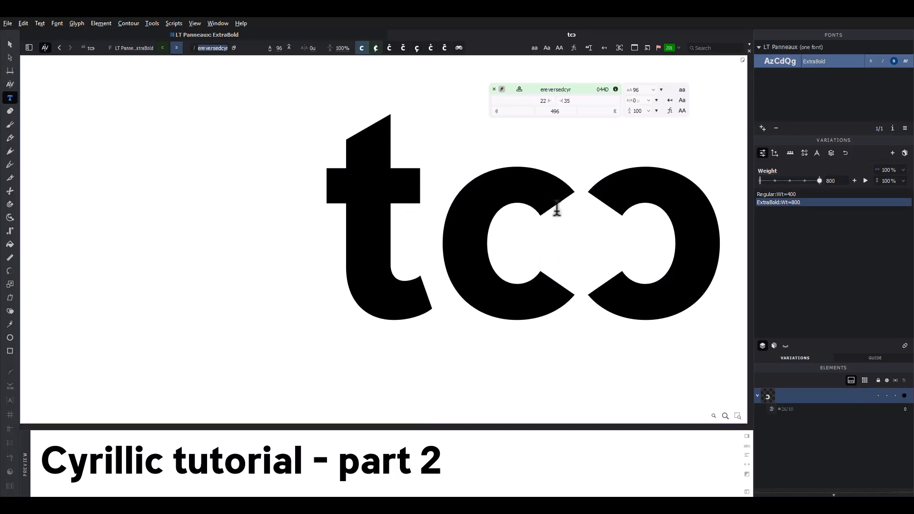
{"action": "key", "text": "Delete"}
{"action": "left_click", "coordinate": [10, 45]}
{"action": "double_click", "coordinate": [456, 210]}
{"action": "scroll", "coordinate": [454, 203], "scroll_direction": "up", "scroll_amount": 3}
{"action": "left_click_drag", "start_coordinate": [429, 205], "coordinate": [296, 217]}
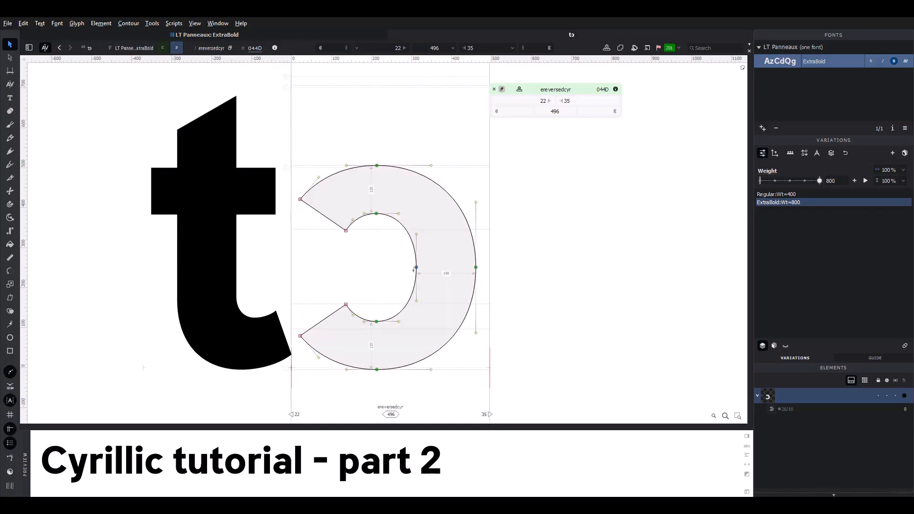
- Copy the right arm of the t's crossbar into ereversedcyr as a bar 148 wide and 117 high, and vertically align it with the curve
{"action": "double_click", "coordinate": [252, 250]}
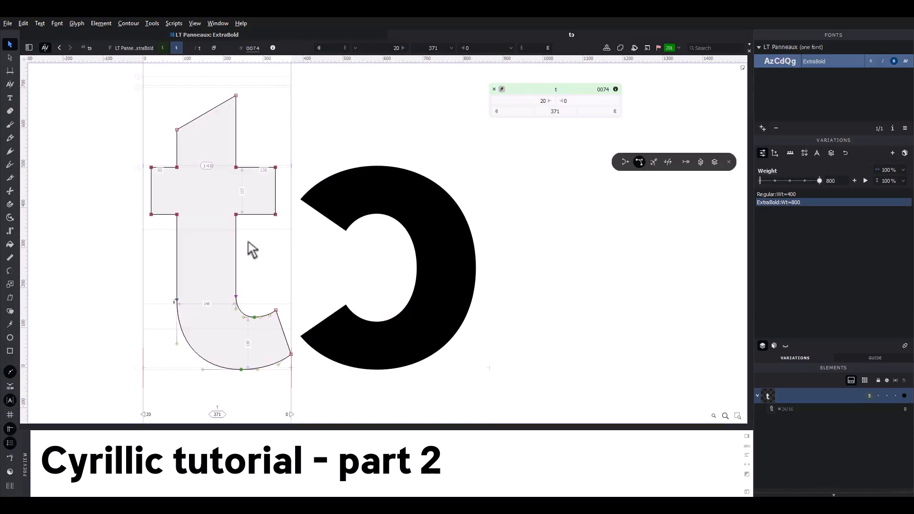
{"action": "double_click", "coordinate": [351, 253]}
{"action": "left_click", "coordinate": [399, 192]}
{"action": "left_click_drag", "start_coordinate": [428, 195], "coordinate": [359, 267]}
{"action": "right_click", "coordinate": [430, 265]}
{"action": "mouse_move", "coordinate": [495, 375]}
{"action": "left_click", "coordinate": [560, 406]}
{"action": "key", "text": "ctrl+a"}
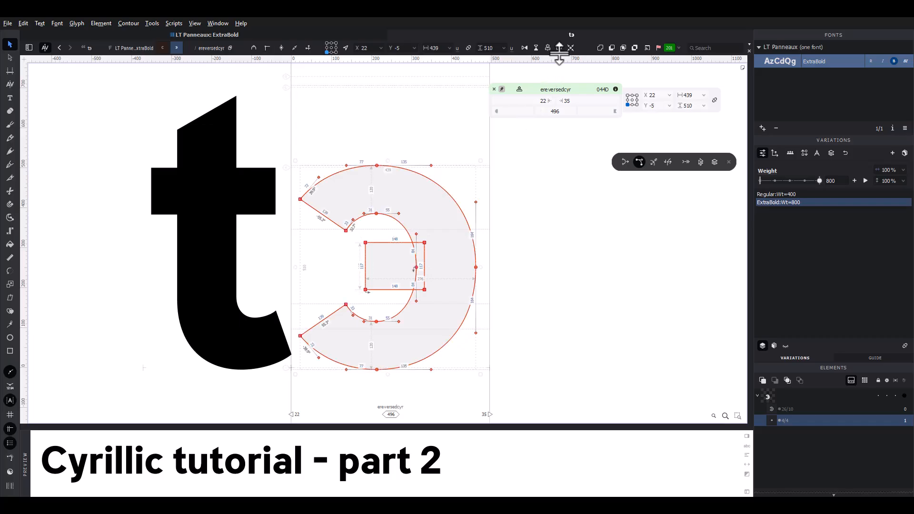
{"action": "left_click", "coordinate": [559, 48]}
{"action": "key", "text": "space"}
- Switch to the Regular master, flip its ereversedcyr outline horizontally and swap the sidebearings to 33 left and 45 right
{"action": "left_click", "coordinate": [163, 48]}
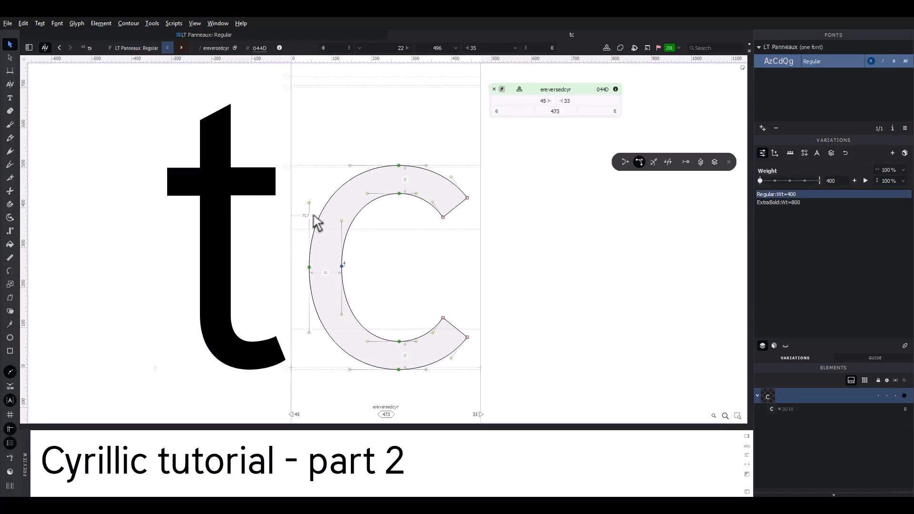
{"action": "key", "text": "ctrl+a"}
{"action": "left_click", "coordinate": [527, 48]}
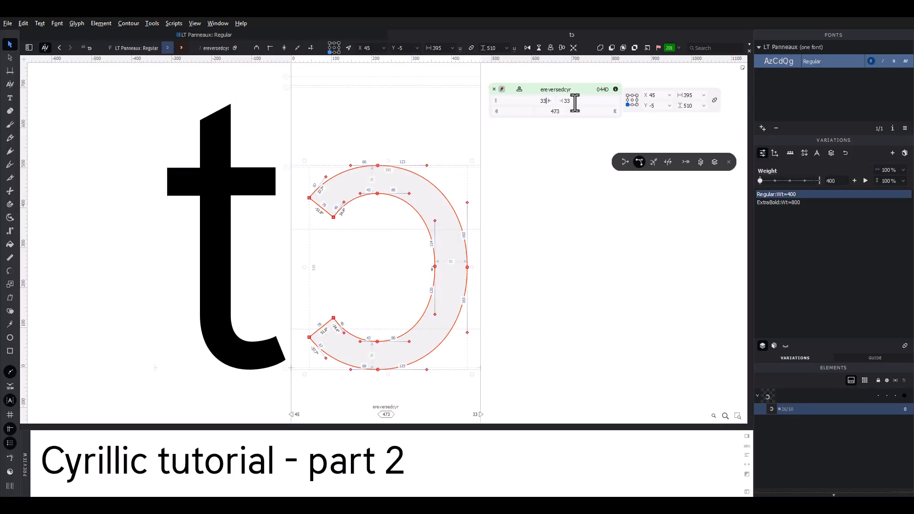
{"action": "key", "text": "Escape"}
- Copy the right arm of the Regular t's crossbar into ereversedcyr and place it against the inner edge of the curve at mid-height
{"action": "double_click", "coordinate": [239, 179]}
{"action": "left_click_drag", "start_coordinate": [216, 153], "coordinate": [306, 222]}
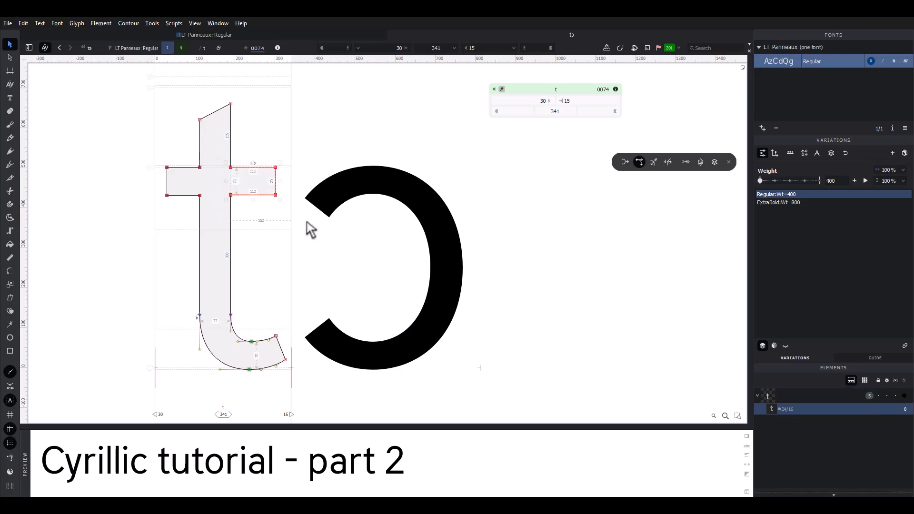
{"action": "key", "text": "ctrl+c"}
{"action": "double_click", "coordinate": [347, 235]}
{"action": "key", "text": "ctrl+v"}
{"action": "left_click_drag", "start_coordinate": [418, 193], "coordinate": [436, 275]}
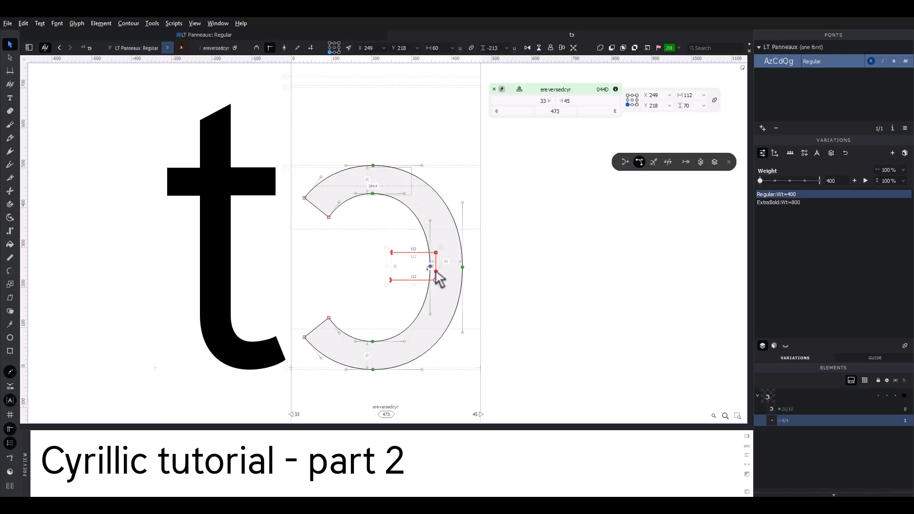
- Close the pasted bar's outline, extend its left end to a width of 185 and centre it vertically with the curve
{"action": "right_click", "coordinate": [442, 272]}
{"action": "left_click", "coordinate": [570, 403]}
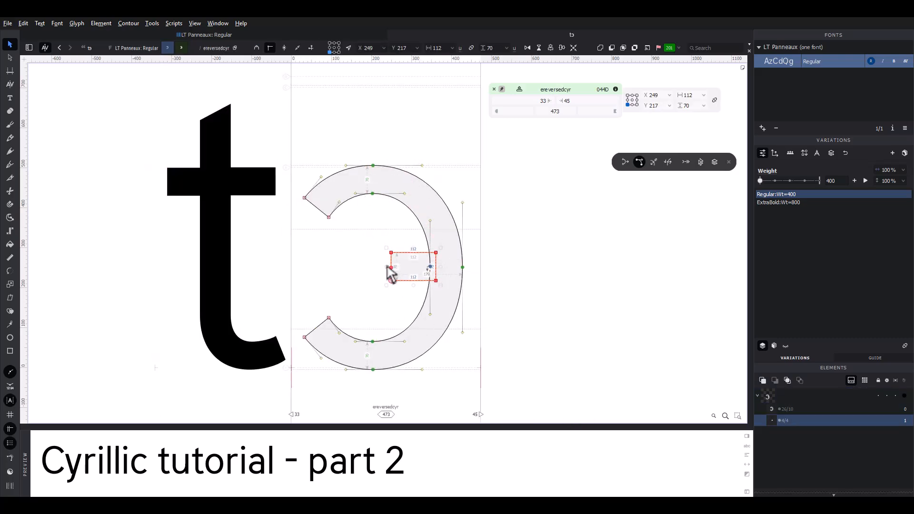
{"action": "left_click_drag", "start_coordinate": [384, 267], "coordinate": [358, 267]}
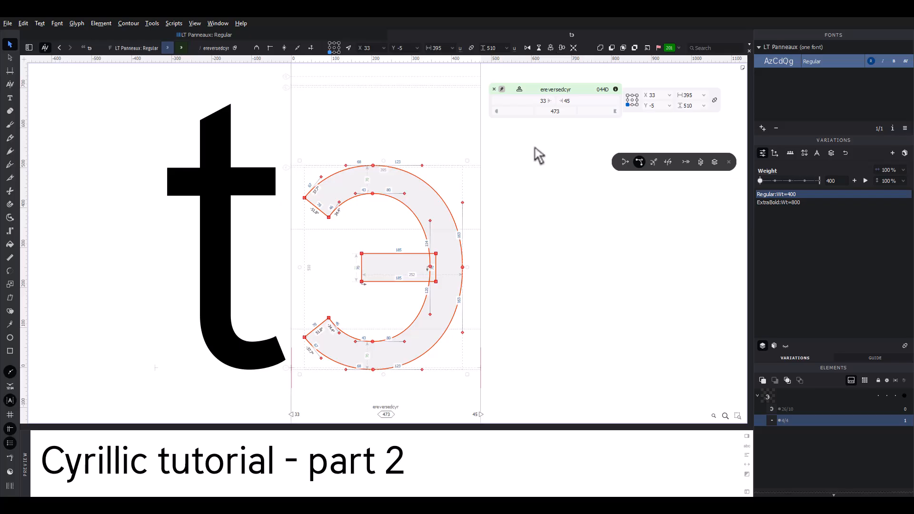
{"action": "key", "text": "Escape"}
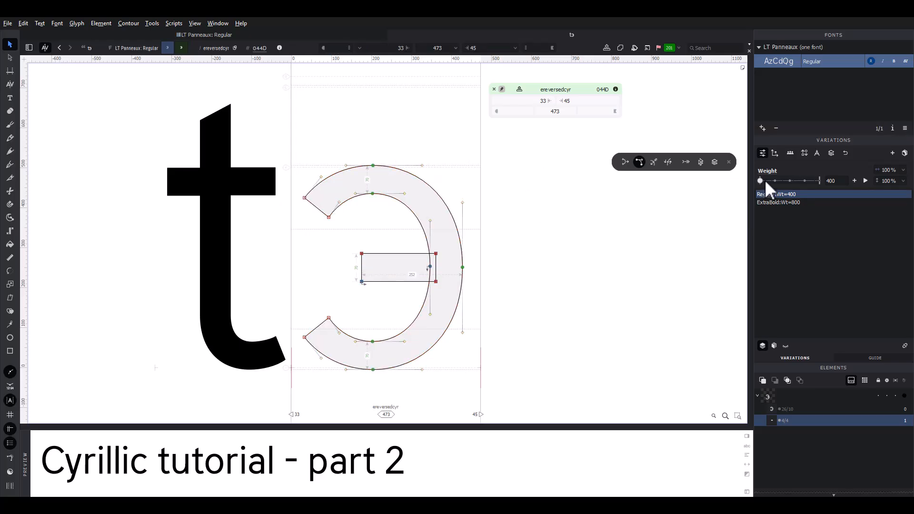
- Compare with the interpolated weight 800, move the left end of the Regular ereversedcyr bar to X 186, and return the weight to 400
{"action": "left_click_drag", "start_coordinate": [765, 179], "coordinate": [820, 180]}
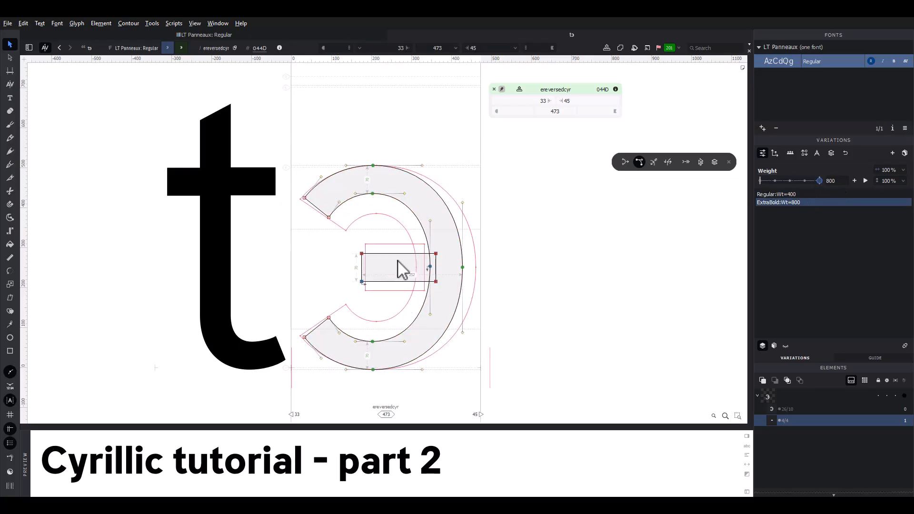
{"action": "left_click_drag", "start_coordinate": [379, 282], "coordinate": [384, 297]}
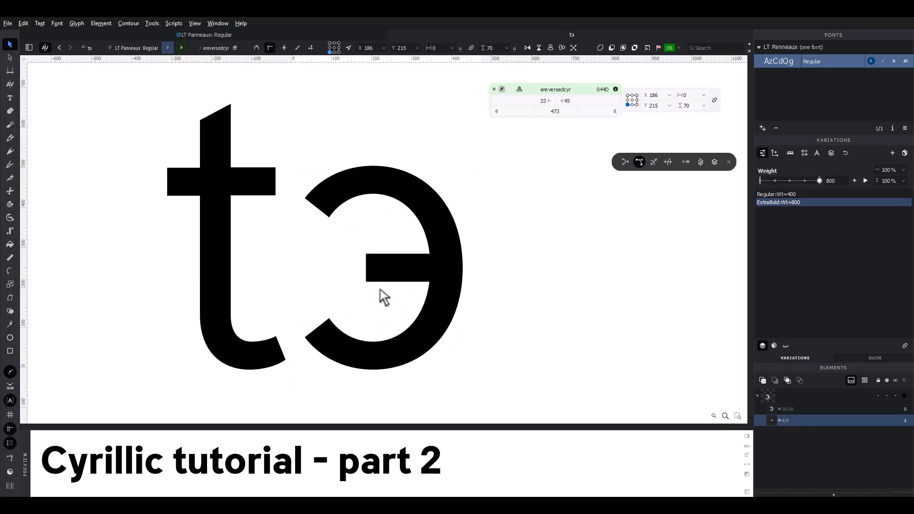
{"action": "left_click", "coordinate": [537, 234]}
{"action": "left_click_drag", "start_coordinate": [808, 178], "coordinate": [751, 179]}
- Generate yucyr from its components in the font overview and open it together with encyr for editing
{"action": "left_click", "coordinate": [385, 35]}
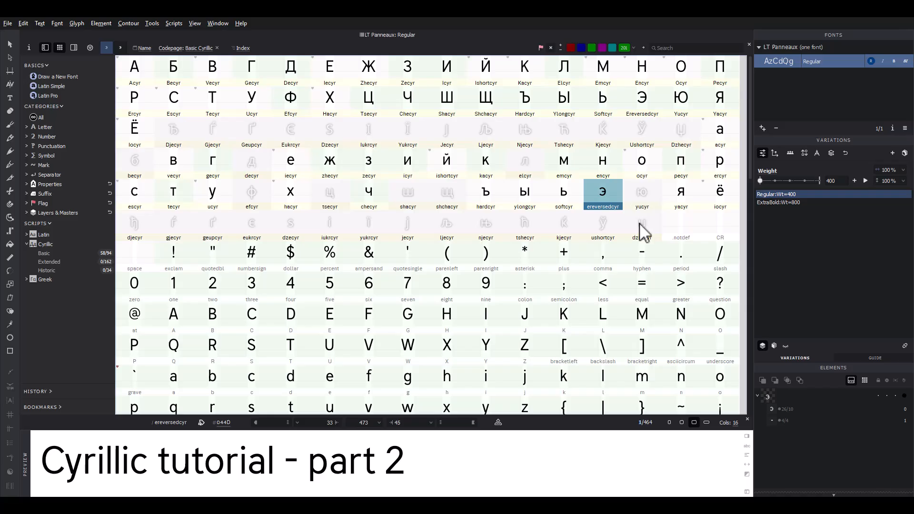
{"action": "left_click", "coordinate": [648, 193]}
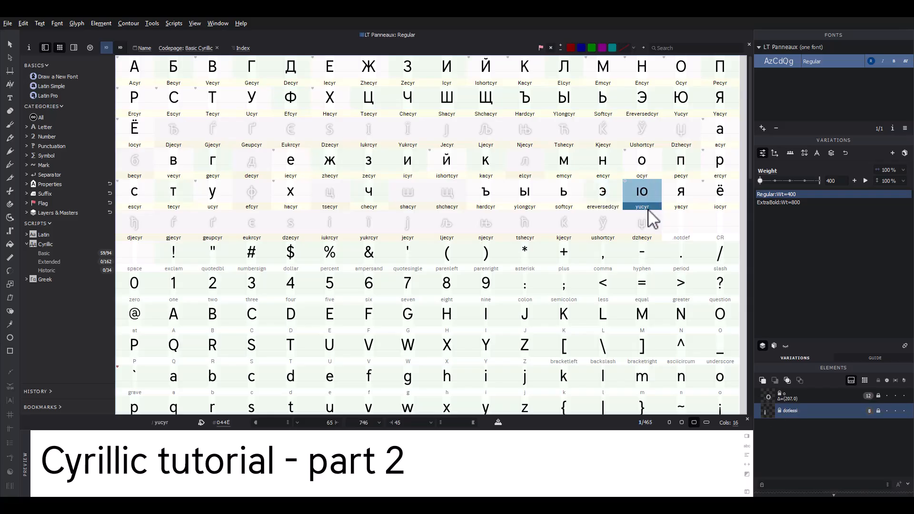
{"action": "double_click", "coordinate": [604, 163]}
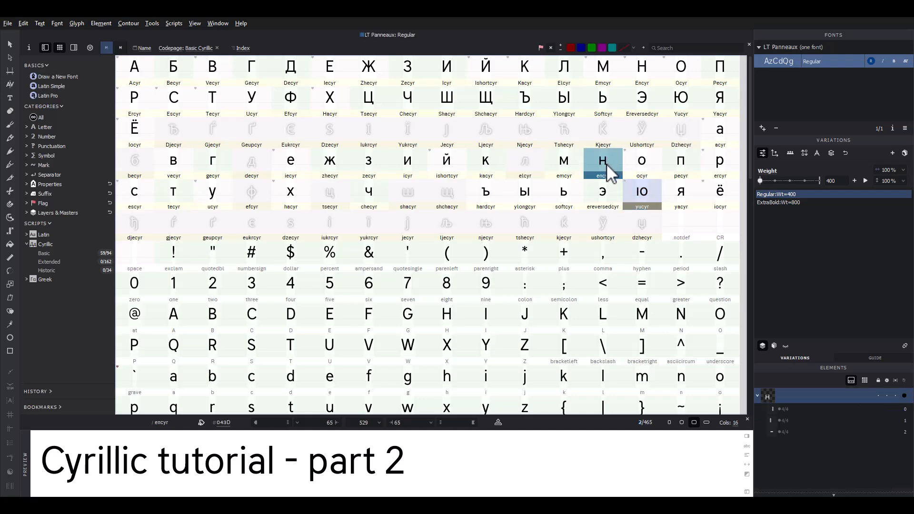
- Copy the crossbar of encyr and decompose the dotlessi and o components of the Regular yucyr
{"action": "left_click", "coordinate": [315, 238]}
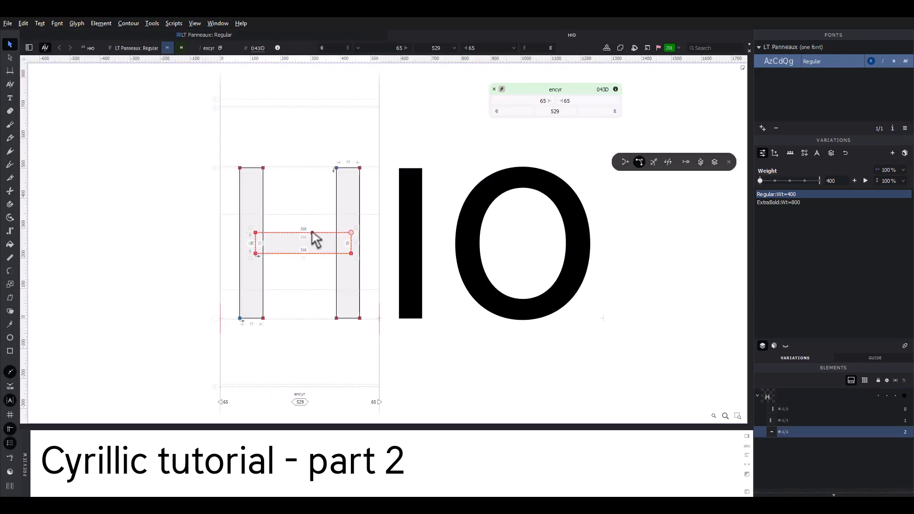
{"action": "left_click", "coordinate": [424, 232]}
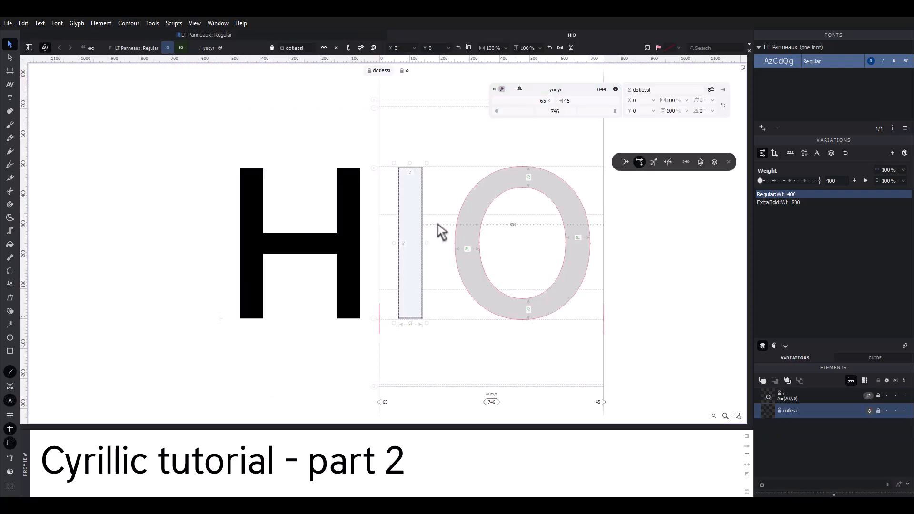
{"action": "right_click", "coordinate": [442, 233]}
{"action": "left_click", "coordinate": [475, 353]}
{"action": "left_click", "coordinate": [462, 229]}
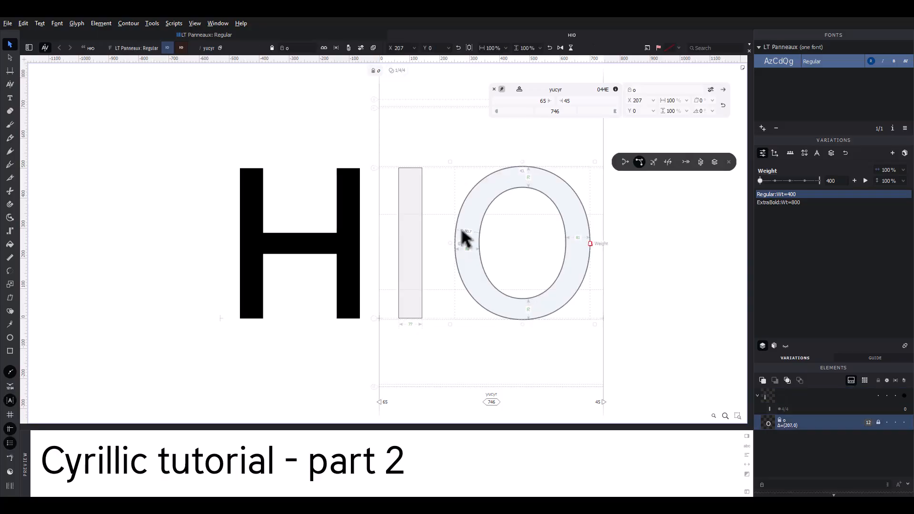
{"action": "right_click", "coordinate": [461, 231]}
{"action": "left_click", "coordinate": [499, 351]}
- Paste the crossbar into the Regular yucyr and pull its right end back to X 320, inside the o's stroke
{"action": "key", "text": "ctrl+v"}
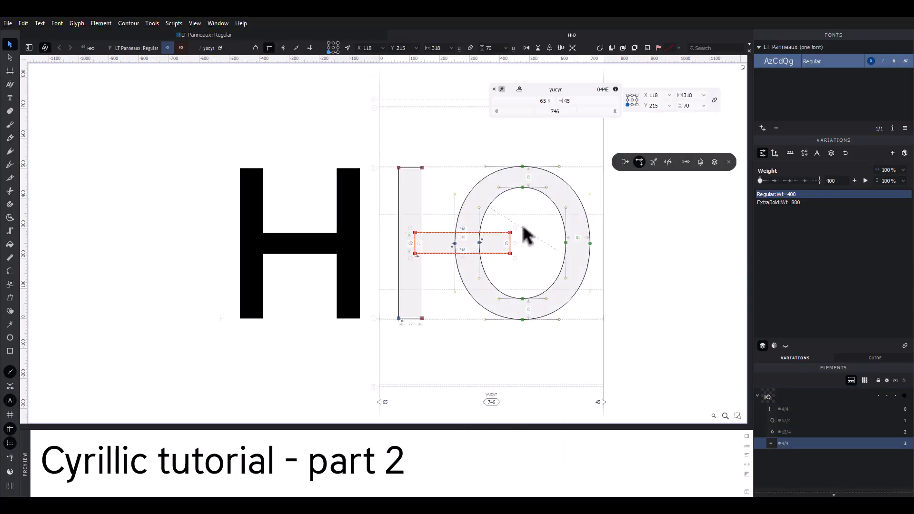
{"action": "left_click_drag", "start_coordinate": [527, 220], "coordinate": [452, 252]}
{"action": "key", "text": "space"}
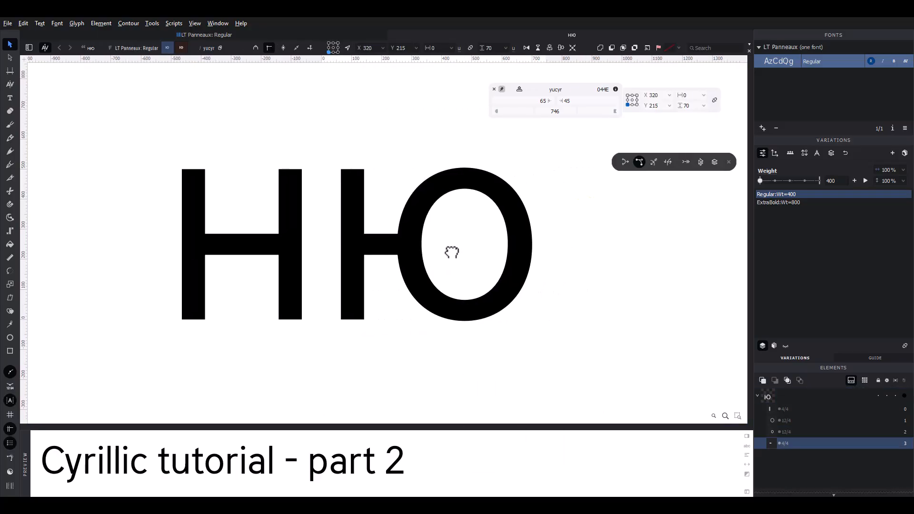
- Switch to the ExtraBold master and decompose both components of yucyr
{"action": "left_click", "coordinate": [181, 48]}
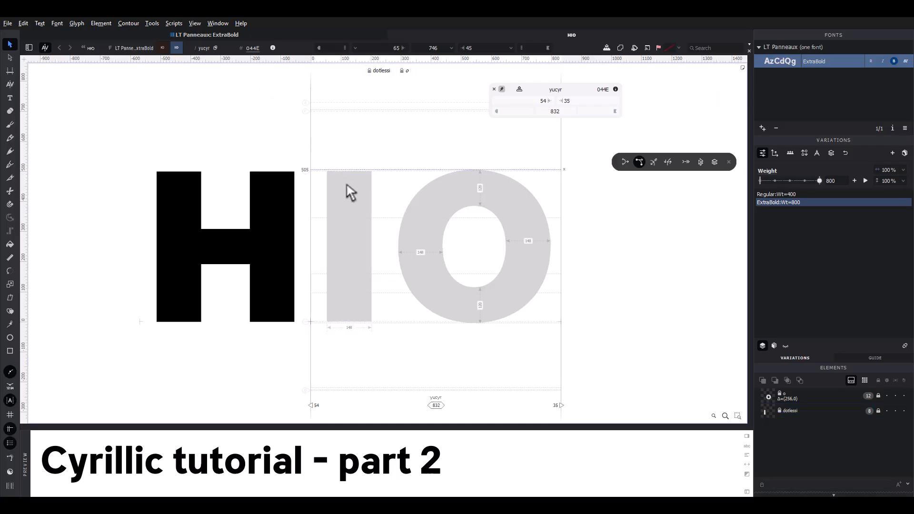
{"action": "key", "text": "ctrl+a"}
{"action": "right_click", "coordinate": [353, 198]}
{"action": "left_click", "coordinate": [376, 317]}
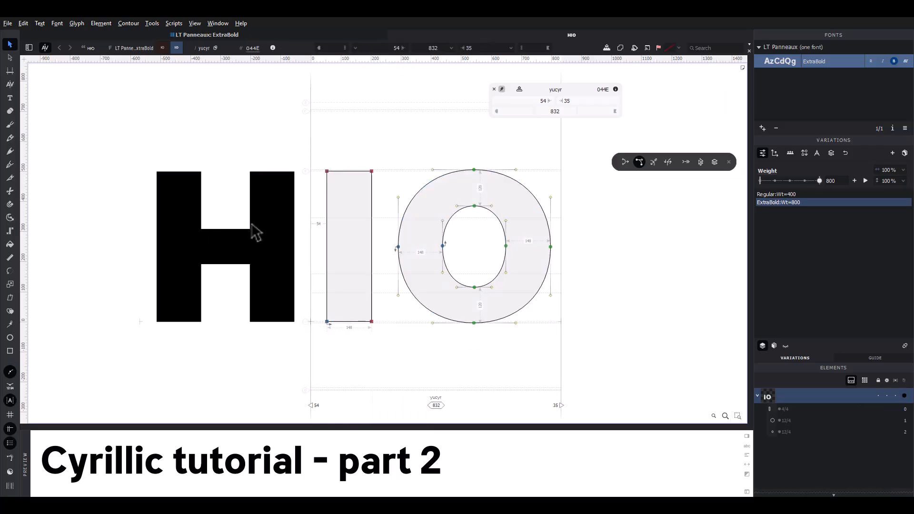
- Copy the ExtraBold encyr crossbar into yucyr and nudge it left, further into the stem
{"action": "double_click", "coordinate": [256, 232]}
{"action": "left_click", "coordinate": [257, 231]}
{"action": "key", "text": "ctrl+c"}
{"action": "double_click", "coordinate": [337, 229]}
{"action": "key", "text": "ctrl+v"}
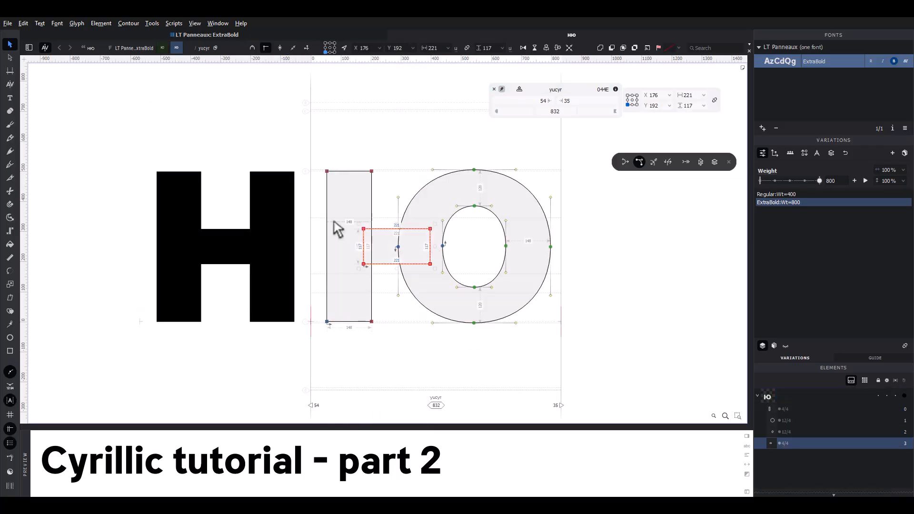
{"action": "key", "text": "shift+Left"}
- Shift the ExtraBold yucyr's o outline and the bar's right end 30 units left, so the o starts at X 261
{"action": "key", "text": "grave"}
{"action": "left_click_drag", "start_coordinate": [380, 146], "coordinate": [577, 350]}
{"action": "key", "text": "space"}
{"action": "left_click_drag", "start_coordinate": [579, 328], "coordinate": [529, 332]}
{"action": "key", "text": "shift+Left"}
{"action": "key", "text": "shift+Left"}
{"action": "key", "text": "shift+Left"}
{"action": "key", "text": "shift+Left"}
{"action": "key", "text": "shift+Right"}
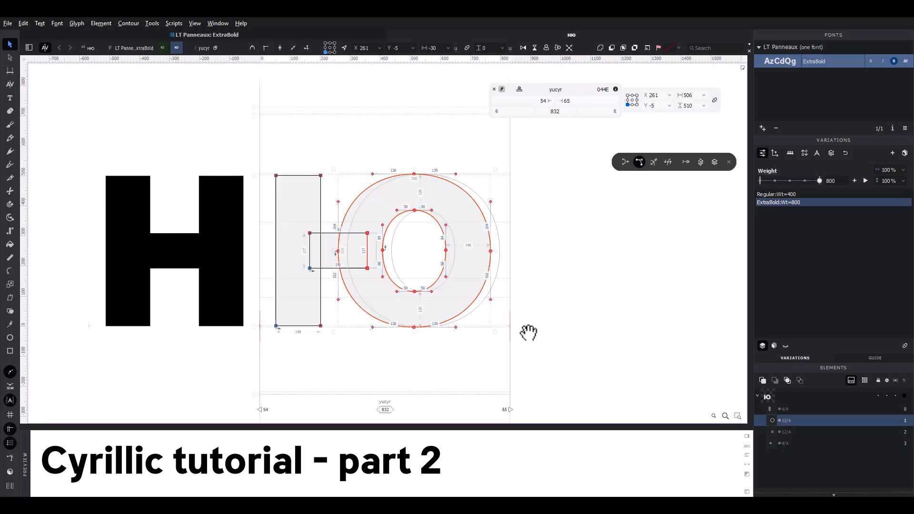
{"action": "left_click", "coordinate": [516, 207]}
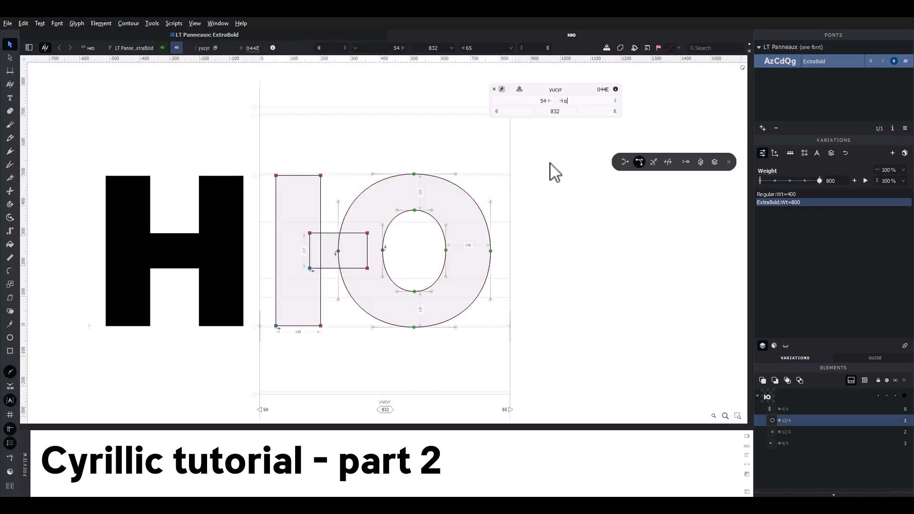
- Switch to the Regular master and shift yucyr's o outline and the bar's right end 30 units left, to X 222 for the o
{"action": "left_click", "coordinate": [163, 47]}
{"action": "left_click_drag", "start_coordinate": [323, 149], "coordinate": [506, 351]}
{"action": "key", "text": "shift+Left"}
{"action": "key", "text": "shift+Left"}
{"action": "key", "text": "shift+Left"}
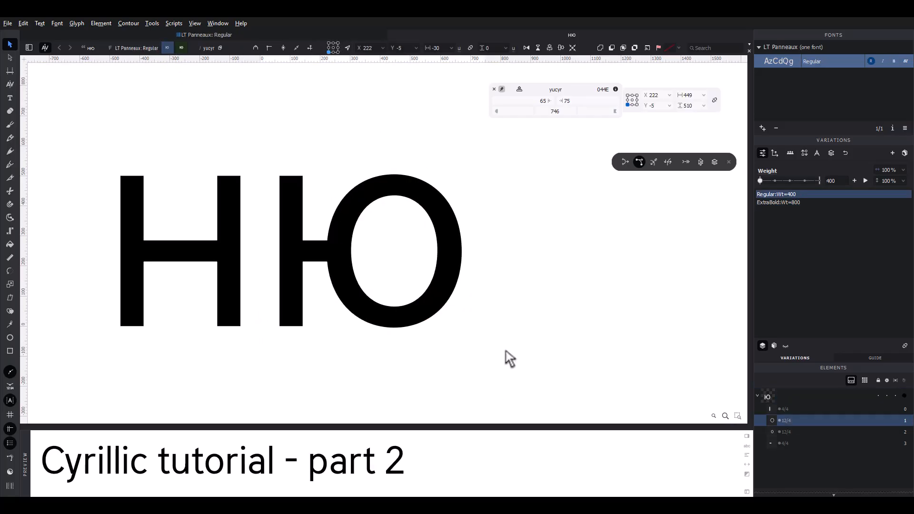
- Set the Regular yucyr's right sidebearing to 35
{"action": "left_click", "coordinate": [559, 139]}
{"action": "left_click_drag", "start_coordinate": [584, 99], "coordinate": [540, 100]}
{"action": "type", "text": "35"}
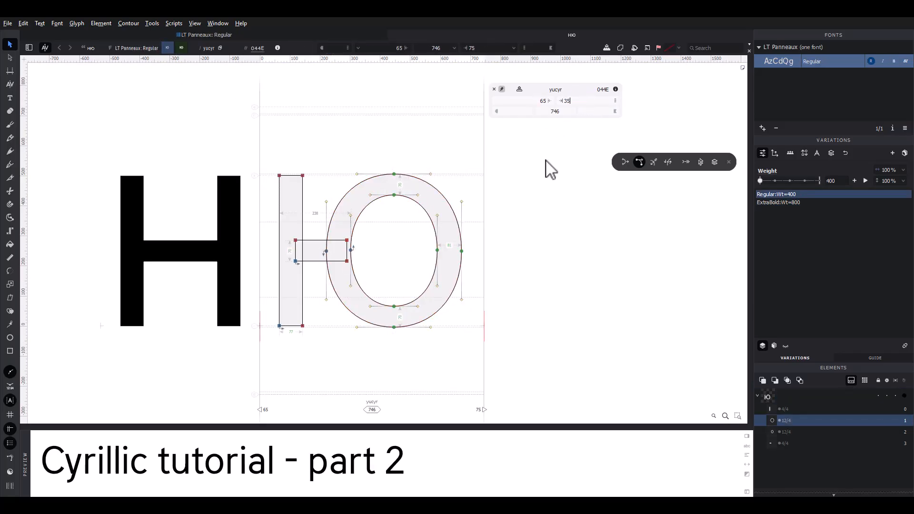
{"action": "left_click", "coordinate": [547, 162]}
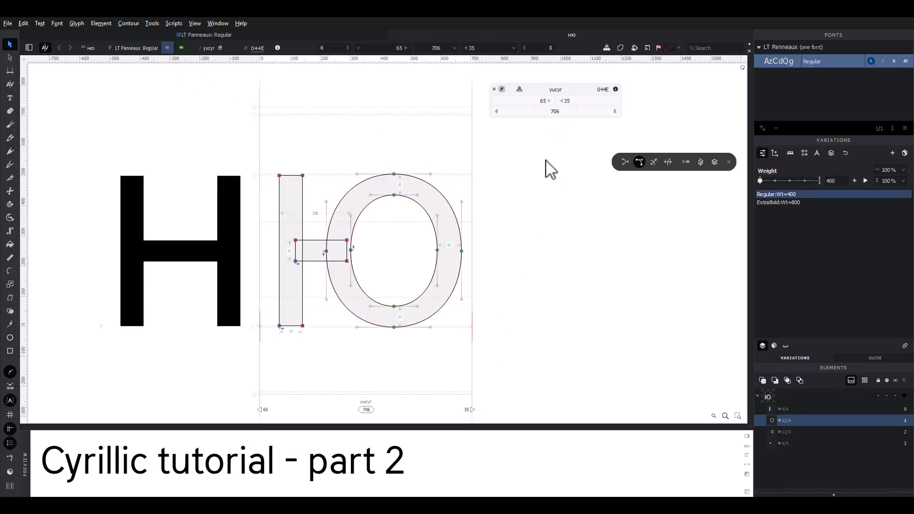
- Generate efcyr from its components in the font overview and open it for editing
{"action": "left_click", "coordinate": [391, 33]}
{"action": "left_click", "coordinate": [447, 177]}
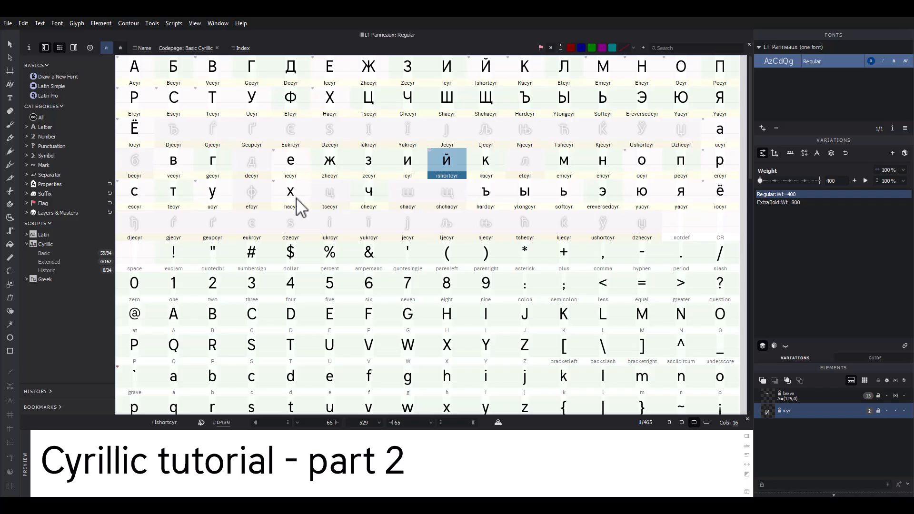
{"action": "left_click", "coordinate": [259, 190]}
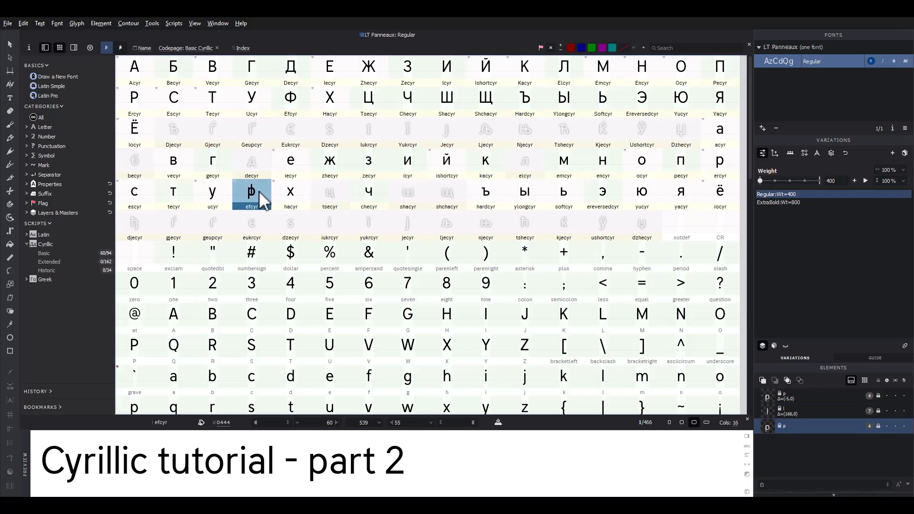
{"action": "double_click", "coordinate": [259, 191]}
- Delete one of the two overlapping p components from the Regular efcyr and replace the remaining one with o
{"action": "left_click", "coordinate": [363, 195]}
{"action": "key", "text": "Delete"}
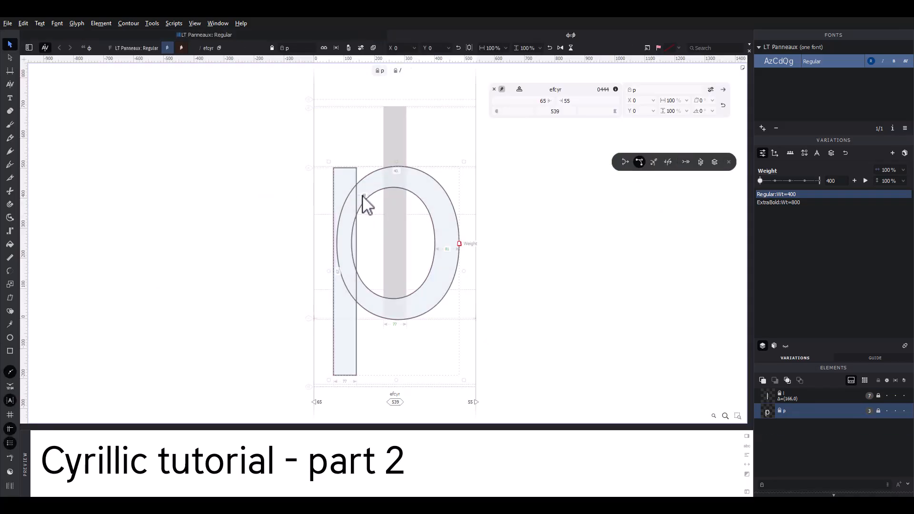
{"action": "left_click_drag", "start_coordinate": [298, 49], "coordinate": [264, 49]}
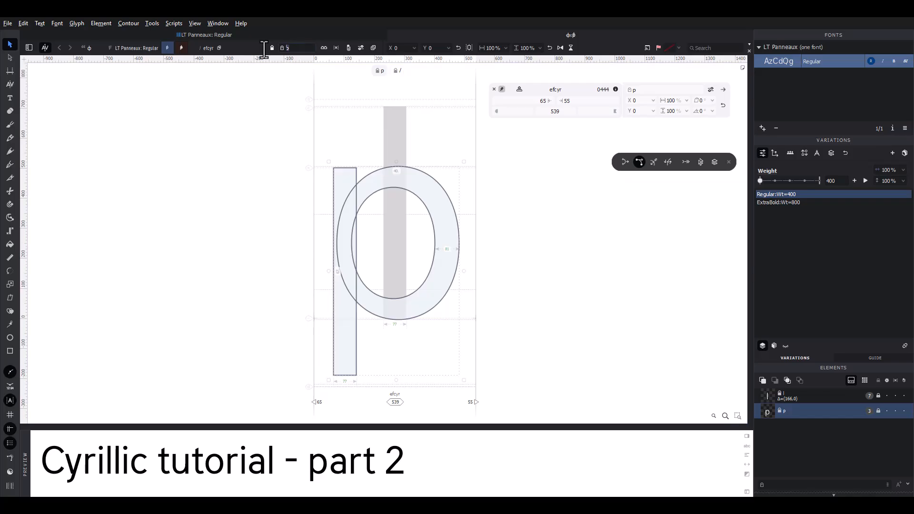
{"action": "type", "text": "o"}
{"action": "key", "text": "Return"}
- Decompose the o and l components of the Regular efcyr into editable outlines
{"action": "right_click", "coordinate": [360, 183]}
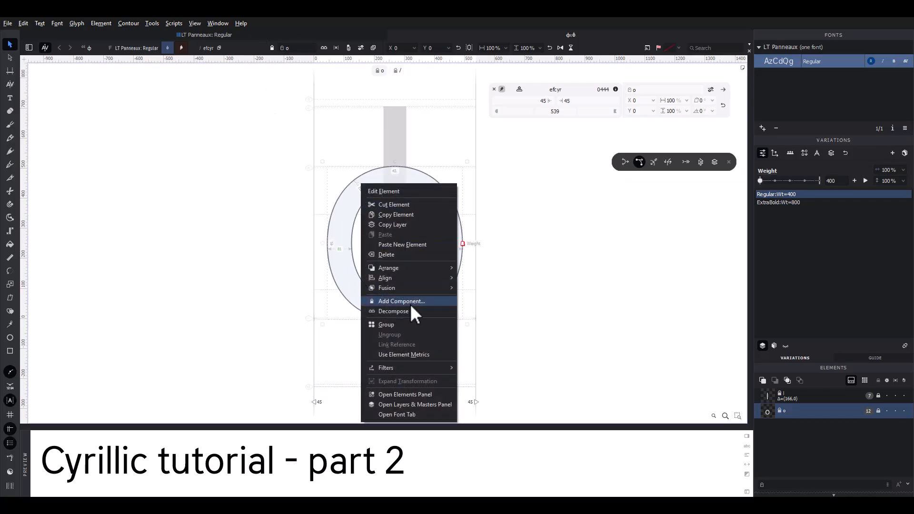
{"action": "left_click", "coordinate": [412, 314]}
{"action": "right_click", "coordinate": [405, 216]}
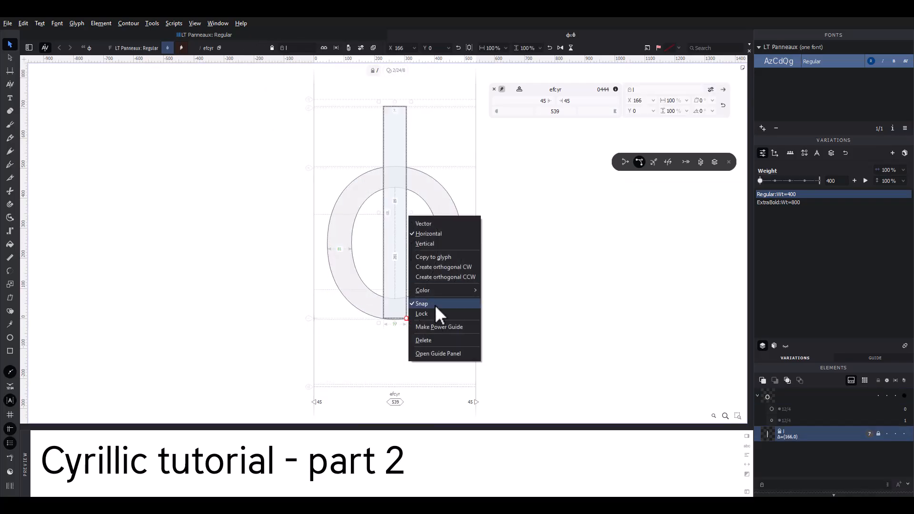
{"action": "right_click", "coordinate": [399, 160]}
{"action": "left_click", "coordinate": [439, 285]}
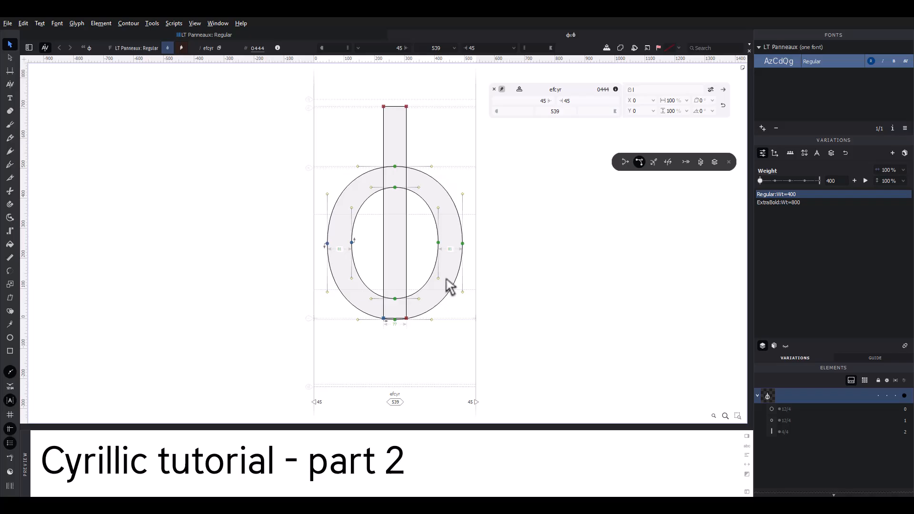
- Widen efcyr's bowl by nudging its rightmost outer and inner nodes 120 units right, with the curves adjusting proportionally
{"action": "left_click", "coordinate": [626, 165]}
{"action": "left_click_drag", "start_coordinate": [551, 215], "coordinate": [432, 254]}
{"action": "key", "text": "grave"}
{"action": "key", "text": "shift+Right"}
{"action": "key", "text": "shift+Right"}
{"action": "key", "text": "shift+Right"}
{"action": "key", "text": "shift+Right"}
{"action": "key", "text": "shift+Right"}
{"action": "key", "text": "shift+Right"}
{"action": "key", "text": "shift+Right"}
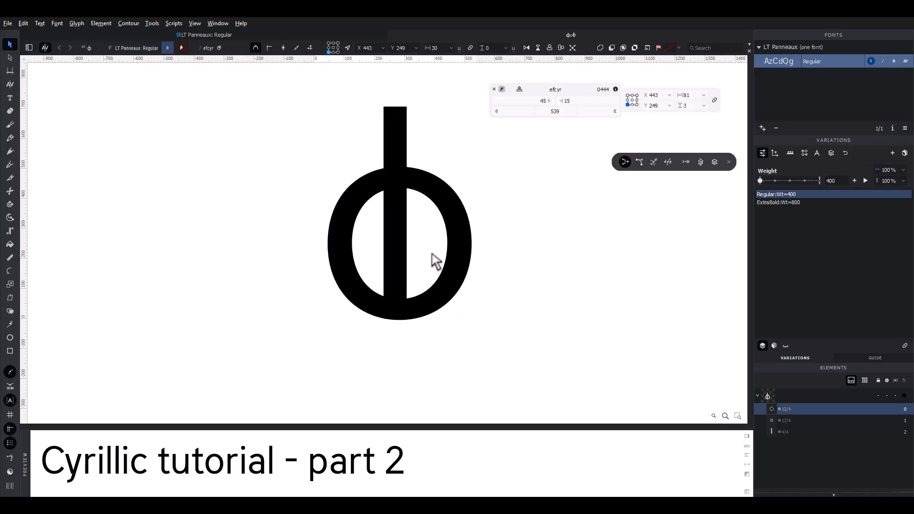
{"action": "key", "text": "shift+Right"}
{"action": "key", "text": "shift+Right"}
{"action": "key", "text": "shift+Right"}
{"action": "key", "text": "shift+Right"}
{"action": "key", "text": "shift+Right"}
- Centre efcyr's stem horizontally in the widened bowl and turn off the proportional nudge mode
{"action": "key", "text": "ctrl+a"}
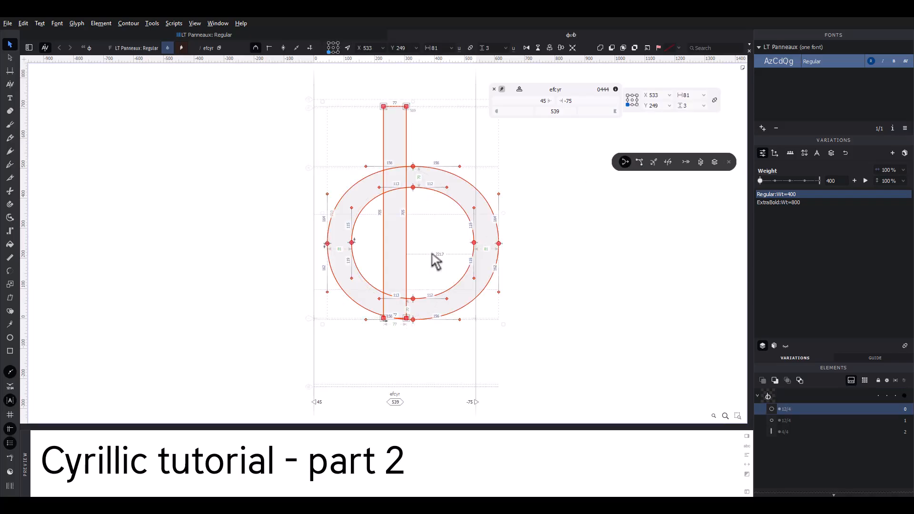
{"action": "left_click", "coordinate": [550, 48]}
{"action": "left_click", "coordinate": [625, 162]}
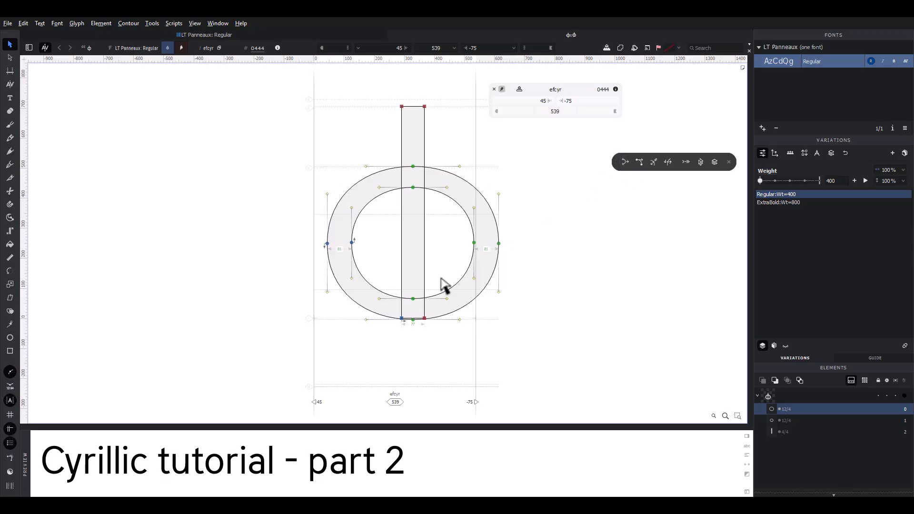
- Extend the bottom end of efcyr's stem down to the descender line
{"action": "left_click", "coordinate": [423, 266]}
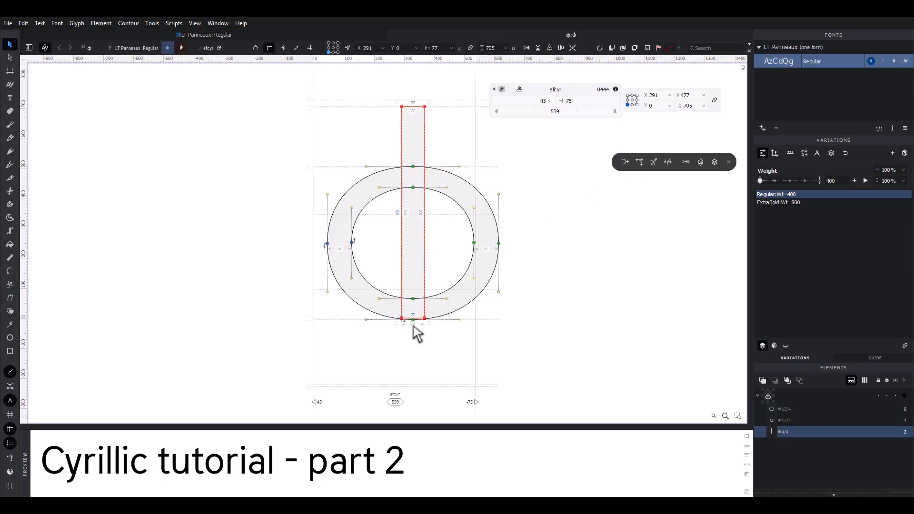
{"action": "left_click_drag", "start_coordinate": [414, 326], "coordinate": [402, 385]}
{"action": "left_click", "coordinate": [462, 332]}
{"action": "left_click_drag", "start_coordinate": [462, 333], "coordinate": [449, 334]}
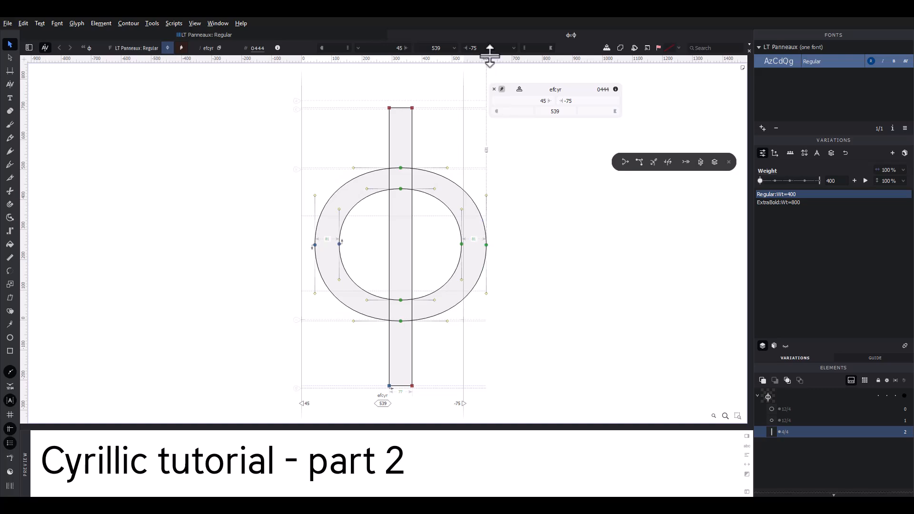
- Set the Regular efcyr's right sidebearing to 45, and delete both p components from efcyr in the ExtraBold master
{"action": "key", "text": "Return"}
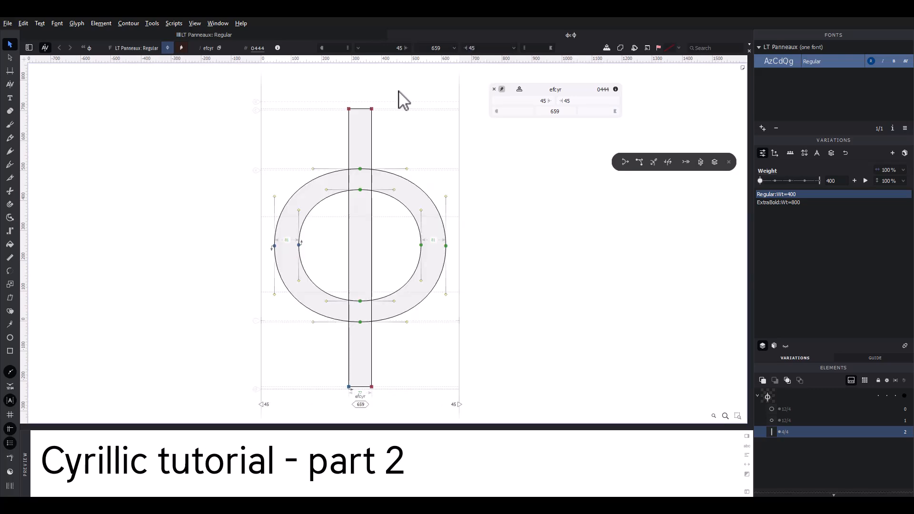
{"action": "left_click", "coordinate": [183, 49]}
{"action": "left_click", "coordinate": [345, 212]}
{"action": "left_click", "coordinate": [390, 195]}
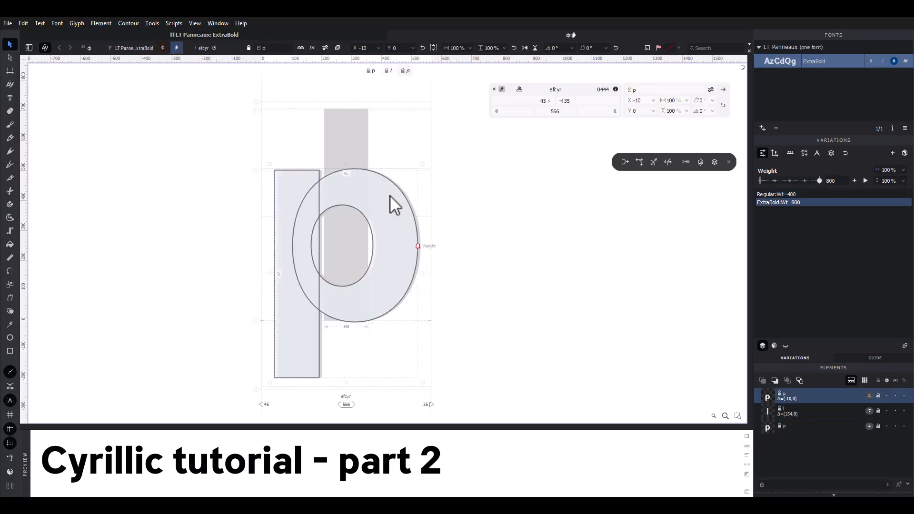
{"action": "key", "text": "Delete"}
{"action": "key", "text": "Delete"}
- Add the o glyph as a component to the ExtraBold efcyr and decompose both the o and l components
{"action": "right_click", "coordinate": [384, 194]}
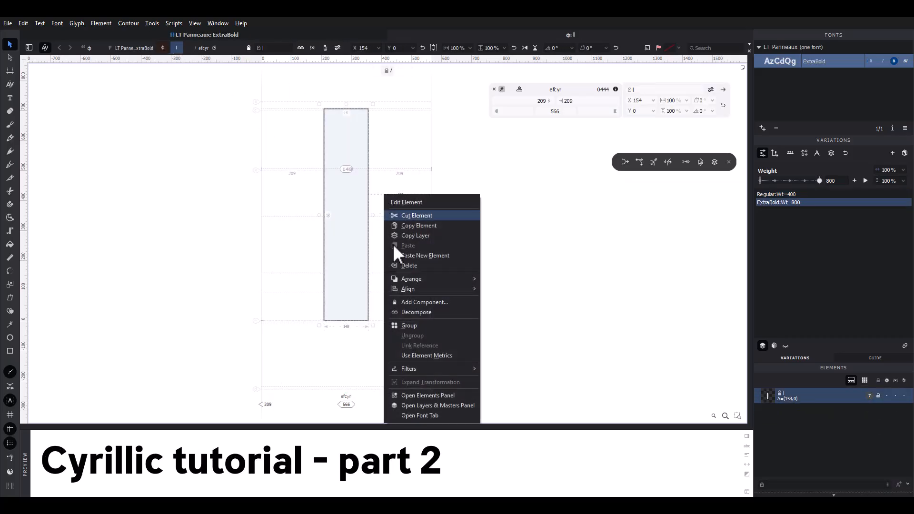
{"action": "left_click", "coordinate": [420, 303]}
{"action": "type", "text": "o"}
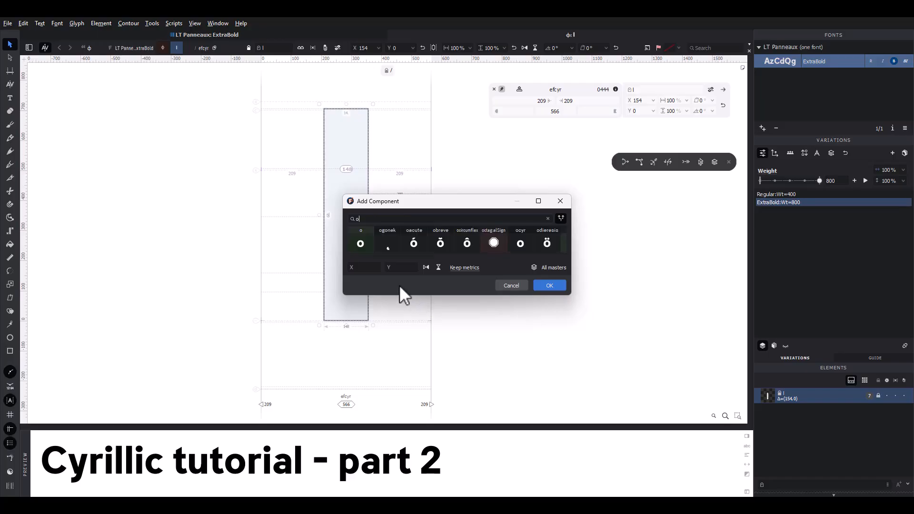
{"action": "double_click", "coordinate": [366, 240]}
{"action": "right_click", "coordinate": [385, 196]}
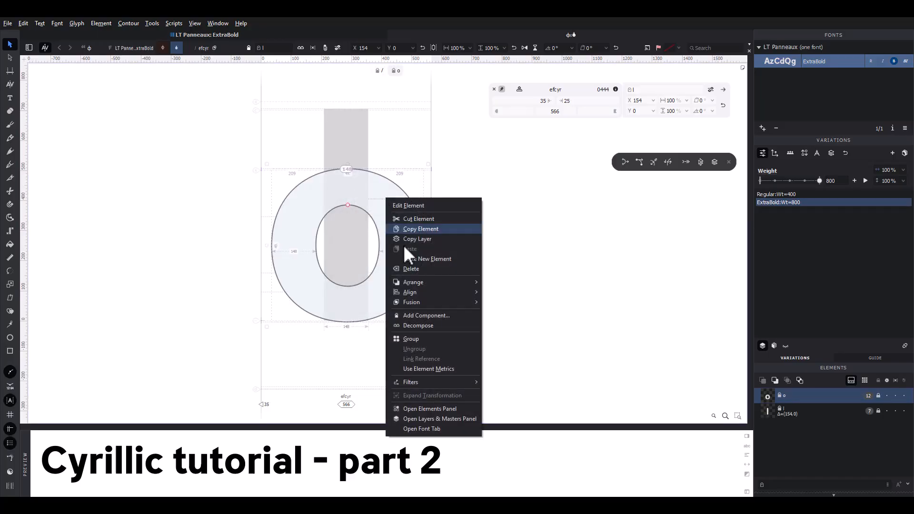
{"action": "left_click", "coordinate": [431, 325]}
{"action": "left_click", "coordinate": [362, 151]}
{"action": "right_click", "coordinate": [362, 151]}
{"action": "left_click", "coordinate": [404, 269]}
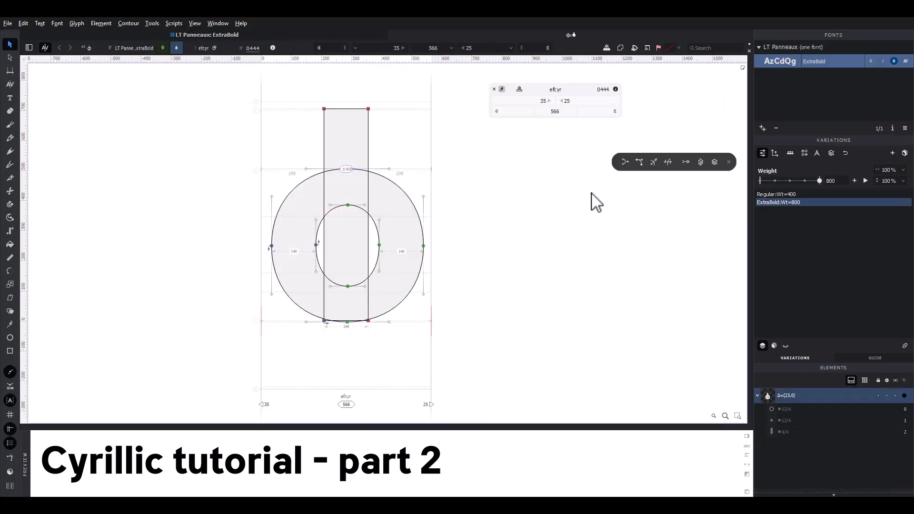
- Widen the ExtraBold efcyr's bowl by moving its rightmost outer and inner nodes right, and set the right sidebearing to 35
{"action": "left_click_drag", "start_coordinate": [528, 213], "coordinate": [422, 246]}
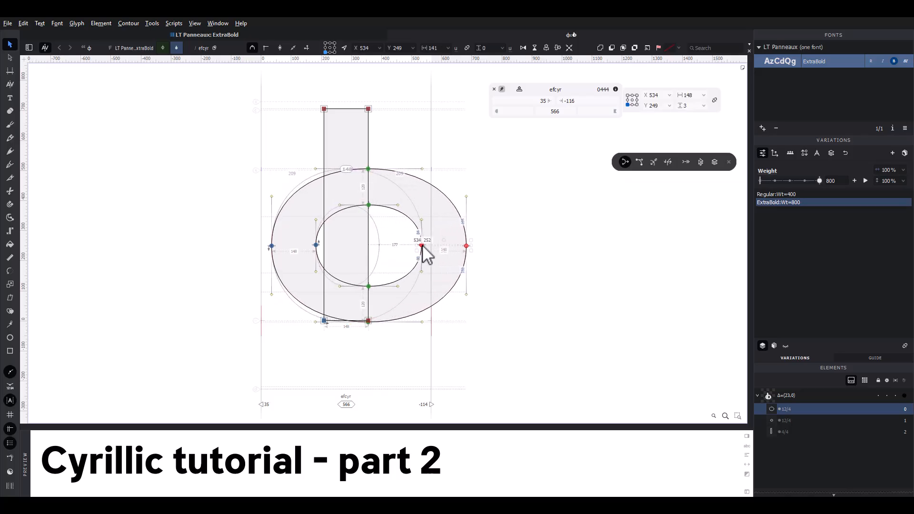
{"action": "left_click", "coordinate": [579, 102]}
{"action": "type", "text": "35"}
{"action": "key", "text": "Return"}
- Nudge the bowl's rightmost outer and inner nodes another 20 units right and set the right sidebearing to 35 again
{"action": "left_click_drag", "start_coordinate": [405, 234], "coordinate": [510, 269]}
{"action": "key", "text": "shift+Right"}
{"action": "key", "text": "shift+Right"}
{"action": "left_click", "coordinate": [523, 229]}
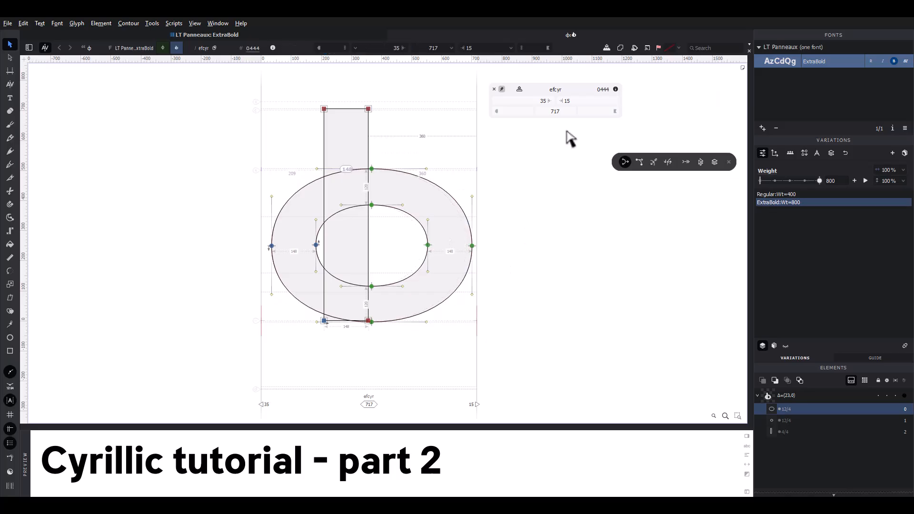
{"action": "left_click_drag", "start_coordinate": [570, 101], "coordinate": [558, 106]}
{"action": "type", "text": "35"}
{"action": "key", "text": "Return"}
- Centre efcyr's stem and bowl horizontally on each other and extend the stem's bottom end down to the descender line
{"action": "key", "text": "ctrl+a"}
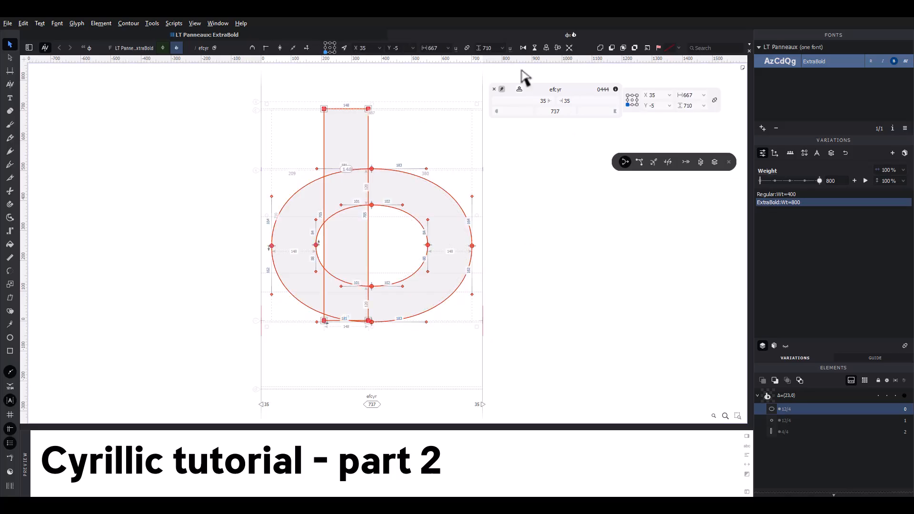
{"action": "left_click", "coordinate": [546, 48]}
{"action": "left_click", "coordinate": [527, 147]}
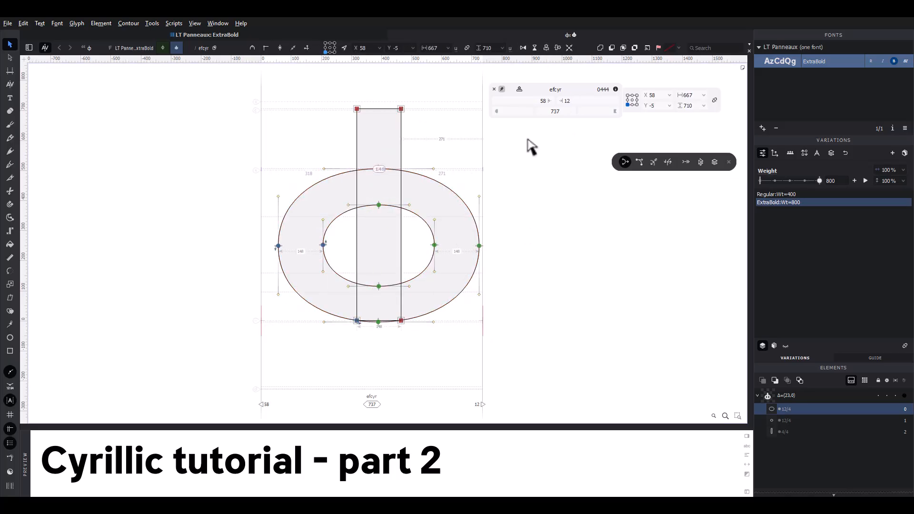
{"action": "double_click", "coordinate": [402, 304]}
{"action": "left_click_drag", "start_coordinate": [378, 325], "coordinate": [359, 386]}
{"action": "left_click", "coordinate": [420, 349]}
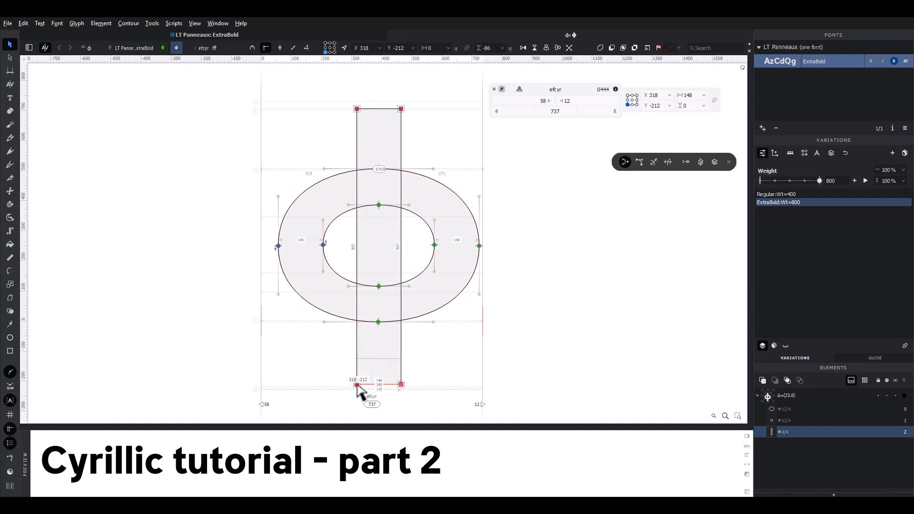
- Set the ExtraBold efcyr's left and right sidebearings to those of the glyph o
{"action": "left_click", "coordinate": [531, 131]}
{"action": "left_click", "coordinate": [545, 101]}
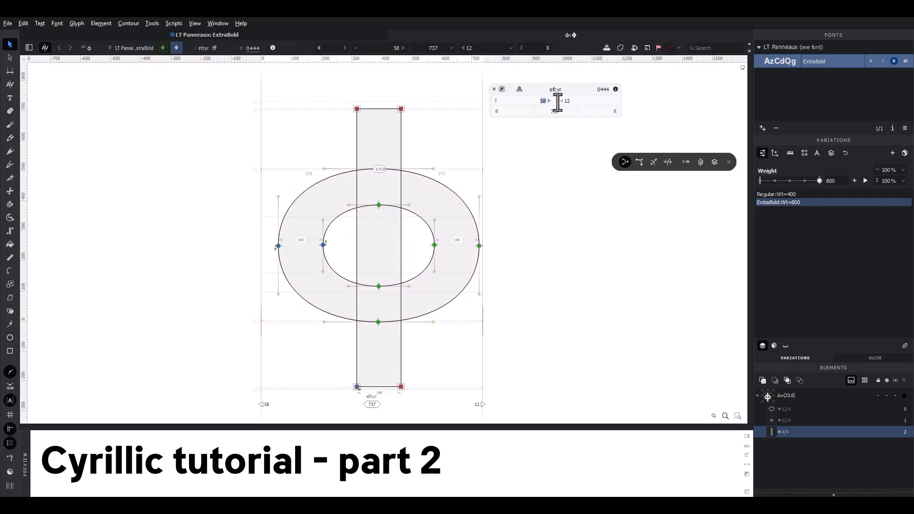
{"action": "type", "text": "o"}
{"action": "key", "text": "Tab"}
{"action": "type", "text": "o"}
{"action": "key", "text": "Return"}
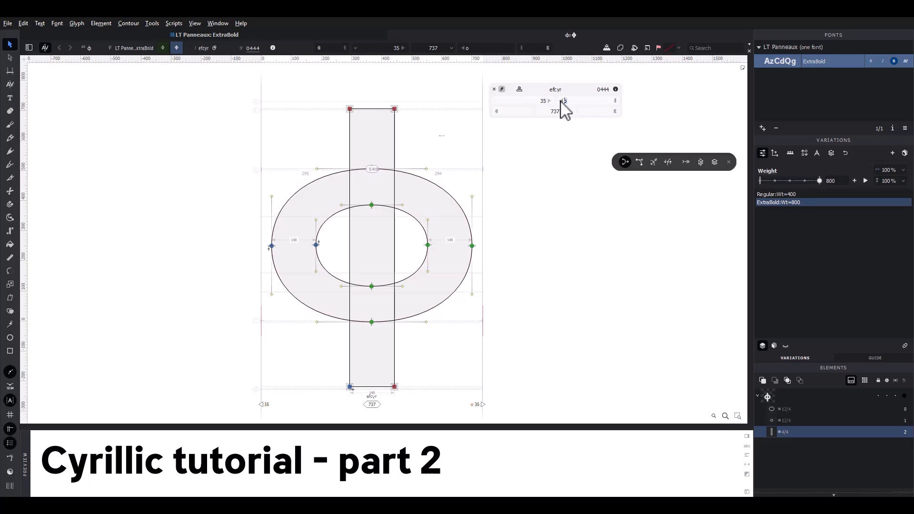
{"action": "key", "text": "Return"}
- Lengthen the horizontal handles of the bowl's inner contour symmetrically to a span of about 243 units
{"action": "key", "text": "space"}
{"action": "left_click_drag", "start_coordinate": [527, 184], "coordinate": [547, 180]}
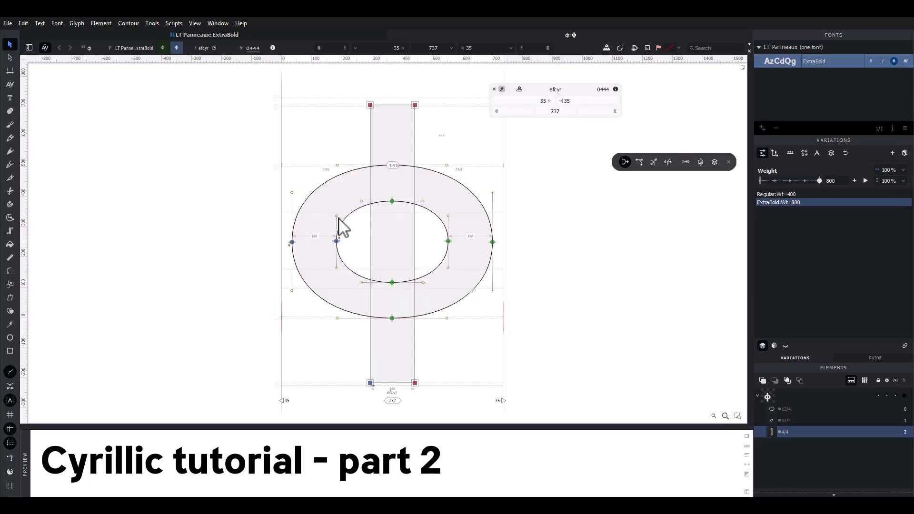
{"action": "scroll", "coordinate": [338, 218], "scroll_direction": "up", "scroll_amount": 1}
{"action": "left_click_drag", "start_coordinate": [358, 177], "coordinate": [378, 306]}
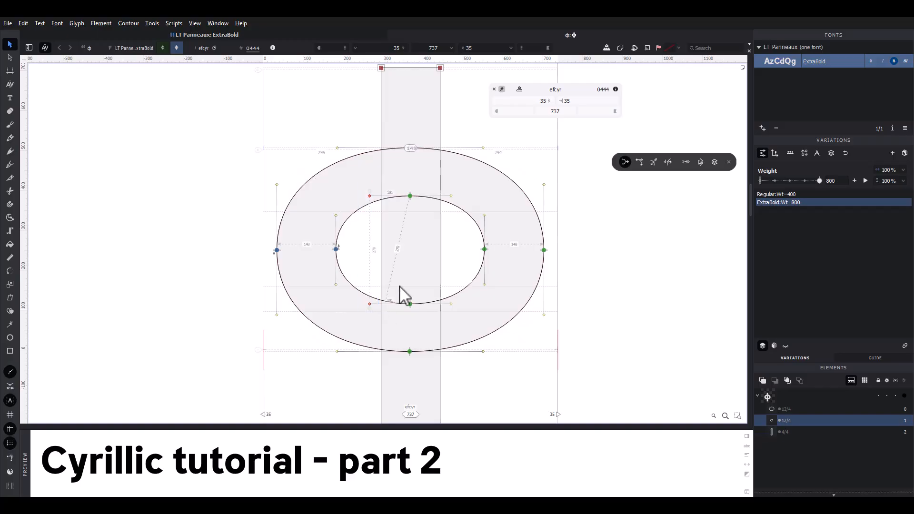
{"action": "left_click_drag", "start_coordinate": [456, 203], "coordinate": [464, 249]}
- Lengthen the four horizontal handles of the bowl's outer contour symmetrically to a span of about 416 units
{"action": "left_click_drag", "start_coordinate": [350, 169], "coordinate": [324, 144]}
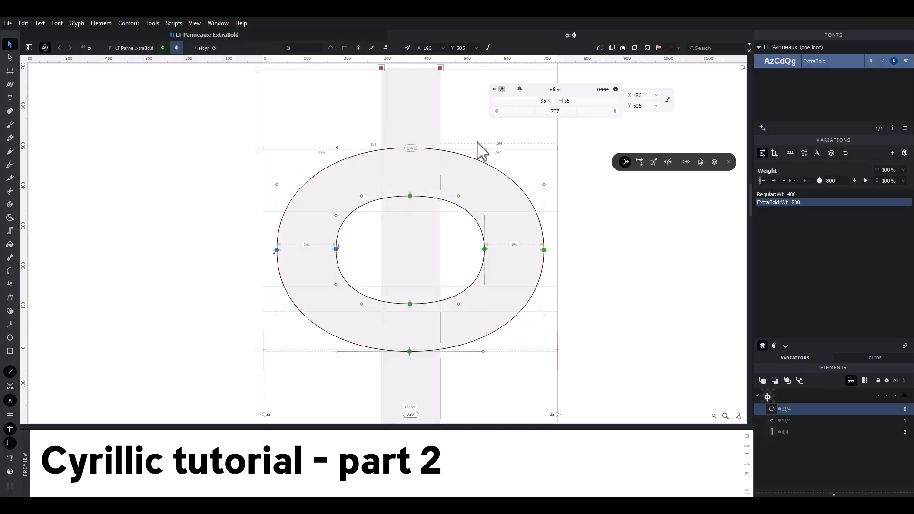
{"action": "left_click", "coordinate": [481, 146], "text": "shift"}
{"action": "left_click", "coordinate": [483, 352], "text": "shift"}
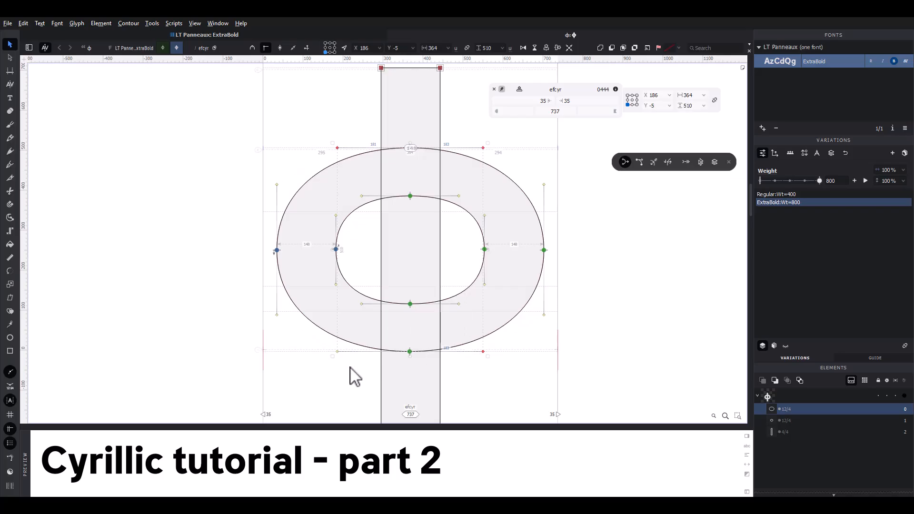
{"action": "left_click", "coordinate": [337, 351], "text": "shift"}
{"action": "left_click_drag", "start_coordinate": [495, 260], "coordinate": [500, 260]}
- Shorten the four horizontal handles of the bowl's inner contour slightly and symmetrically
{"action": "left_click_drag", "start_coordinate": [349, 182], "coordinate": [400, 340]}
{"action": "left_click_drag", "start_coordinate": [455, 183], "coordinate": [484, 322]}
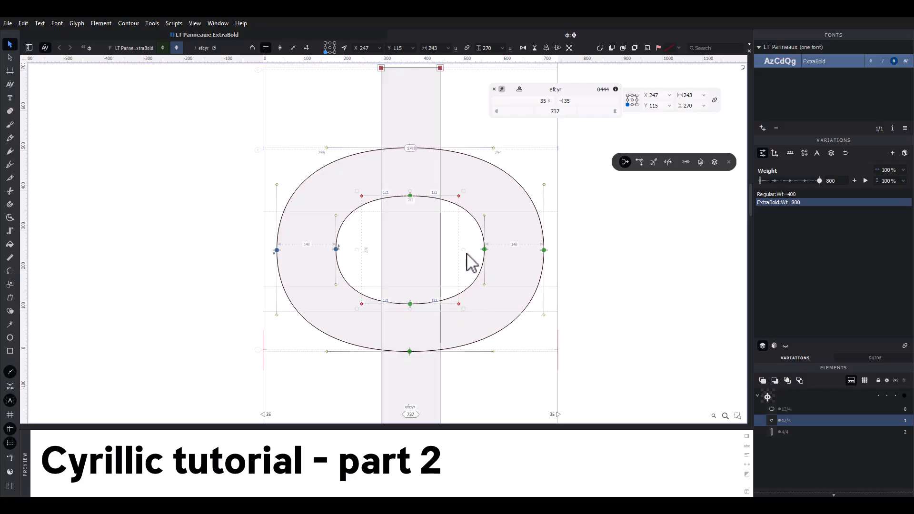
{"action": "left_click_drag", "start_coordinate": [461, 249], "coordinate": [460, 250]}
- Shorten the outer contour's four horizontal handles slightly and check efcyr's shape along the Weight axis
{"action": "left_click_drag", "start_coordinate": [316, 135], "coordinate": [340, 163]}
{"action": "left_click_drag", "start_coordinate": [470, 132], "coordinate": [512, 164]}
{"action": "left_click_drag", "start_coordinate": [513, 370], "coordinate": [458, 354]}
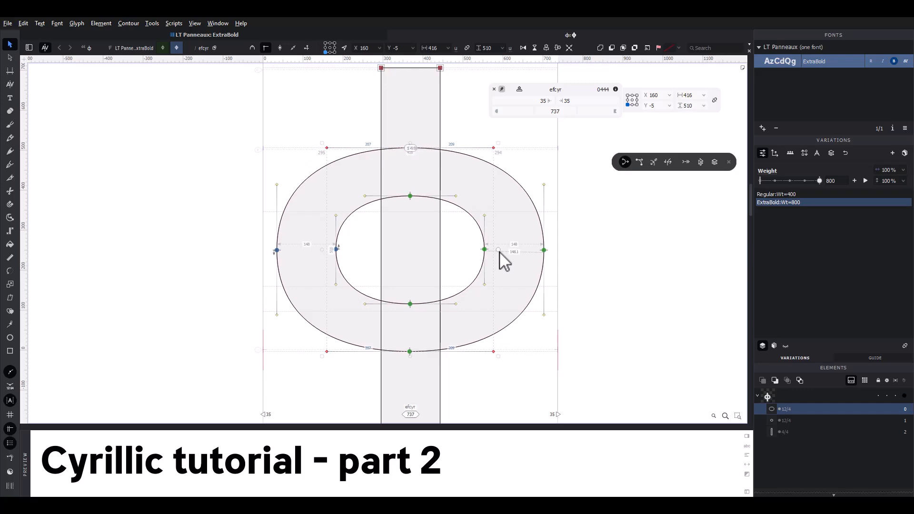
{"action": "left_click_drag", "start_coordinate": [499, 251], "coordinate": [448, 230]}
{"action": "left_click", "coordinate": [516, 239]}
{"action": "scroll", "coordinate": [516, 240], "scroll_direction": "down", "scroll_amount": 2}
{"action": "key", "text": "space"}
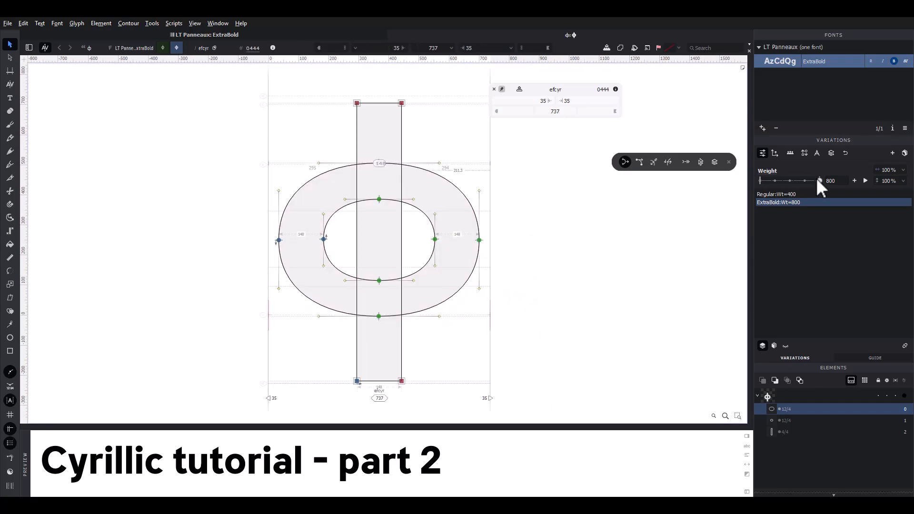
{"action": "mouse_move", "coordinate": [818, 180]}
{"action": "left_mouse_down"}
{"action": "mouse_move", "coordinate": [763, 180]}
{"action": "mouse_move", "coordinate": [819, 181]}
{"action": "left_mouse_up"}
{"action": "key", "text": "space"}
{"action": "left_click_drag", "start_coordinate": [543, 180], "coordinate": [531, 181]}
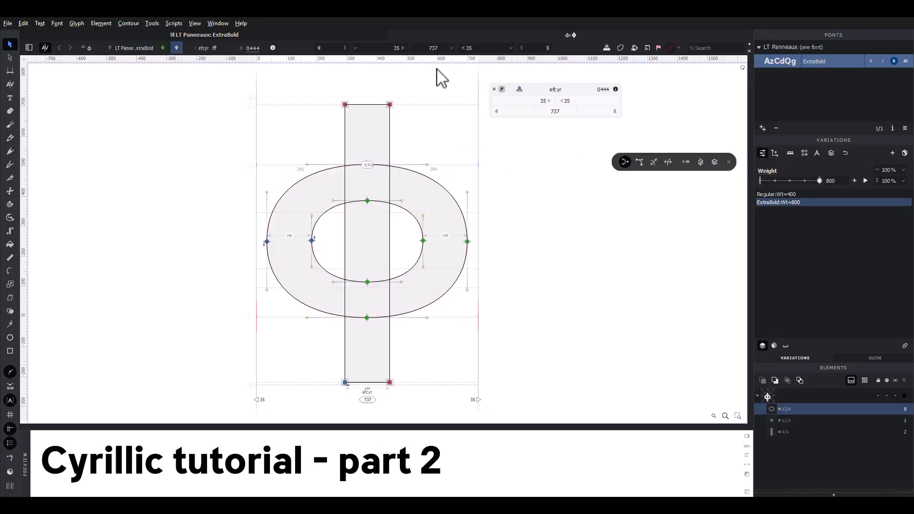
- Copy the pecyr glyph into the empty elcyr cell of the ExtraBold font table and open elcyr for editing
{"action": "left_click", "coordinate": [391, 34]}
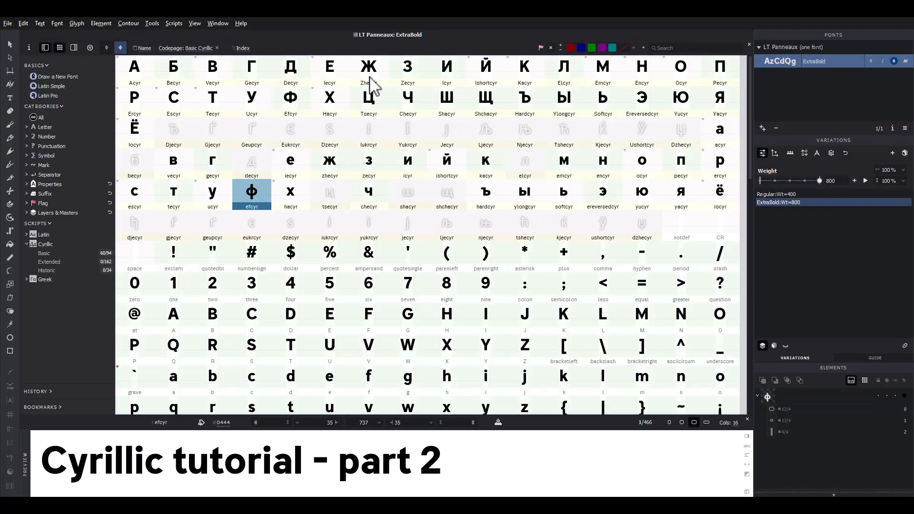
{"action": "left_click", "coordinate": [285, 172]}
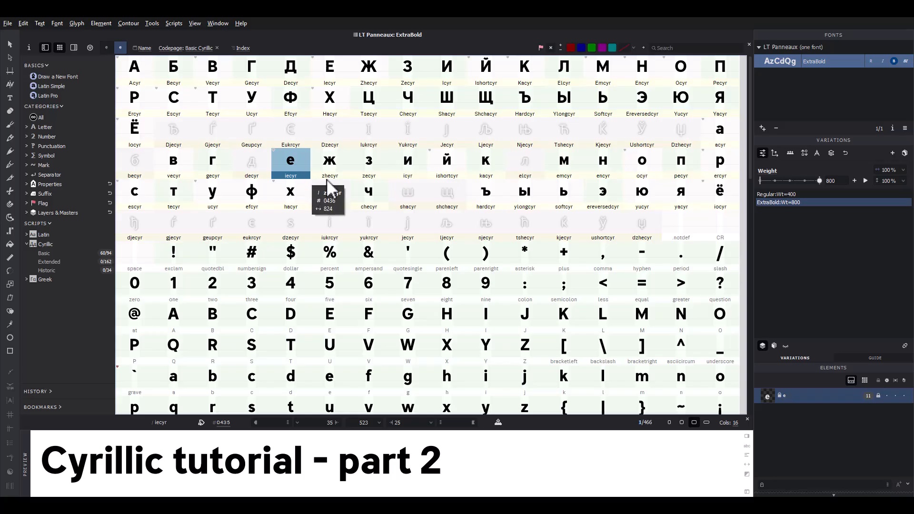
{"action": "left_click", "coordinate": [681, 164]}
{"action": "left_click", "coordinate": [533, 167]}
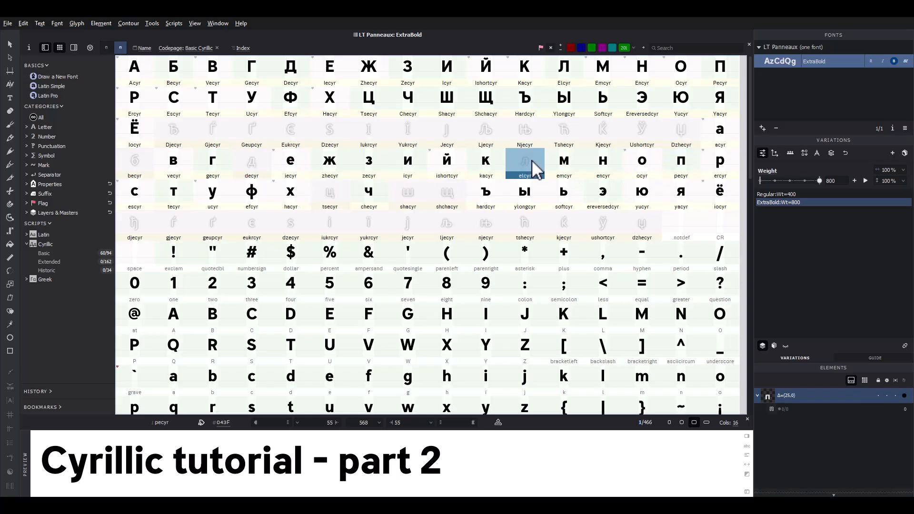
{"action": "key", "text": "ctrl+v"}
{"action": "double_click", "coordinate": [532, 166]}
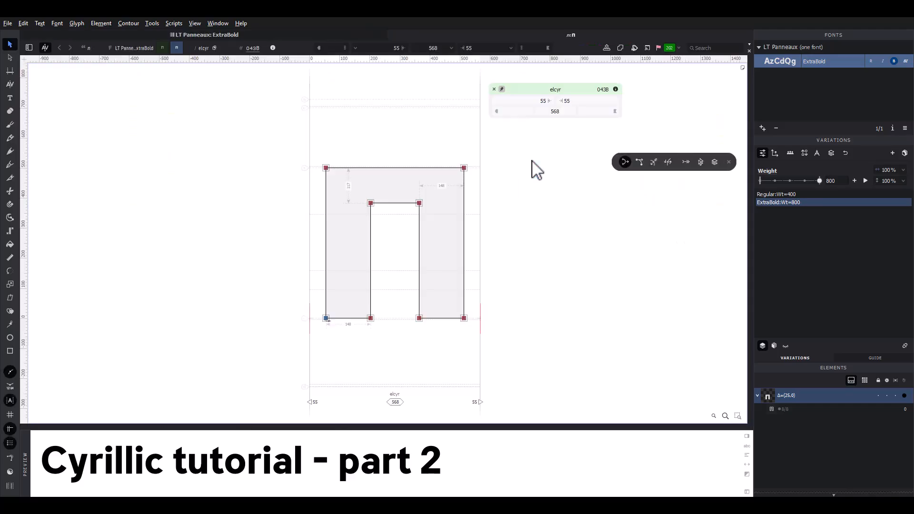
- Insert the glyph j in front of elcyr in the editing text and return to the editing tool
{"action": "key", "text": "t"}
{"action": "left_click", "coordinate": [310, 180]}
{"action": "type", "text": "j"}
{"action": "left_click", "coordinate": [10, 44]}
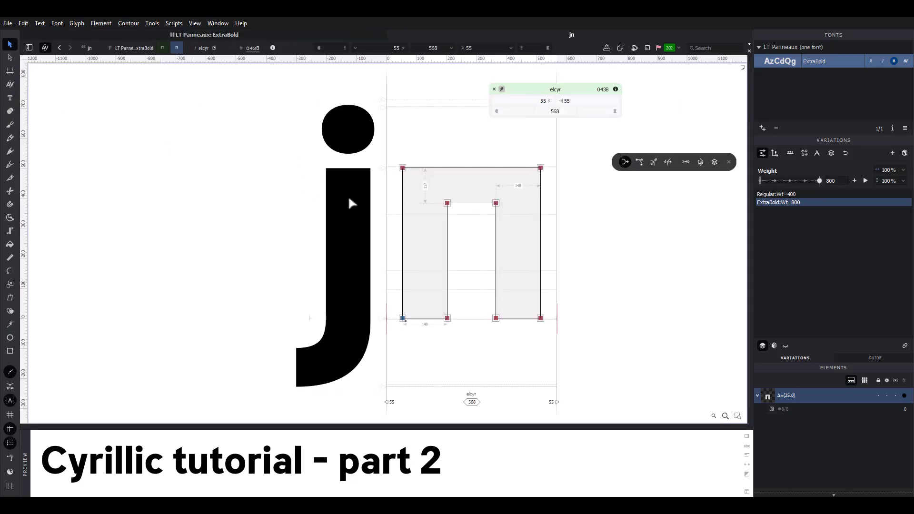
- Copy the hooked stem contour of j, without its dot, into elcyr
{"action": "scroll", "coordinate": [350, 195], "scroll_direction": "up", "scroll_amount": 3}
{"action": "left_click_drag", "start_coordinate": [343, 197], "coordinate": [309, 184]}
{"action": "double_click", "coordinate": [310, 184]}
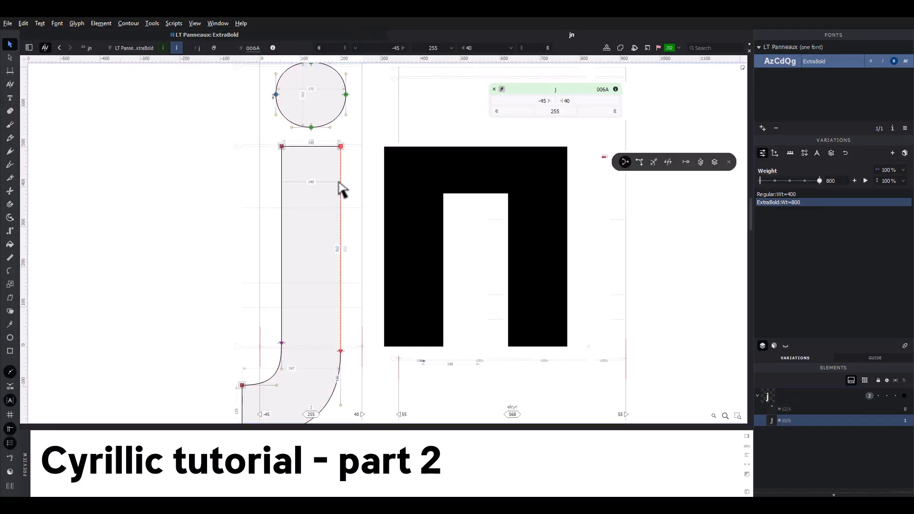
{"action": "double_click", "coordinate": [406, 187]}
{"action": "scroll", "coordinate": [419, 197], "scroll_direction": "down", "scroll_amount": 1}
- Align the pasted hooked stem with elcyr's left stem by moving it 1 unit right, and merge the two contours
{"action": "scroll", "coordinate": [400, 198], "scroll_direction": "up", "scroll_amount": 5}
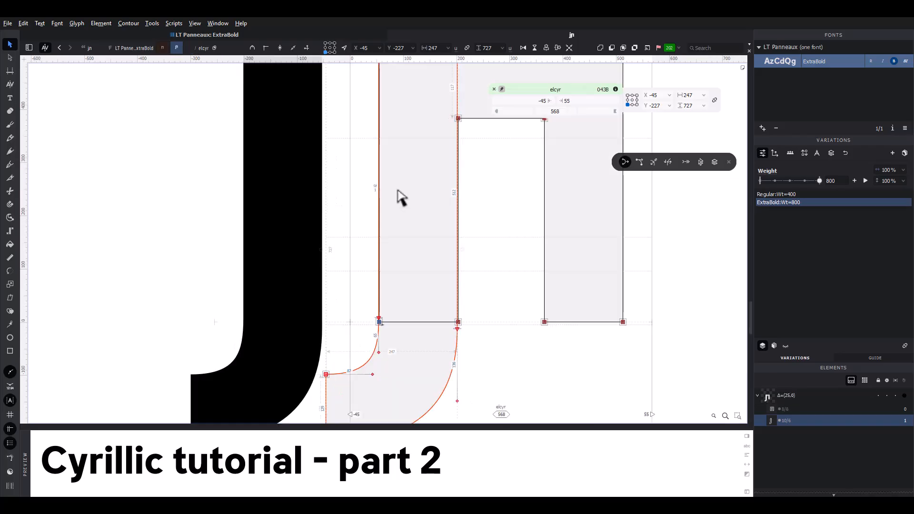
{"action": "scroll", "coordinate": [400, 198], "scroll_direction": "down", "scroll_amount": 5}
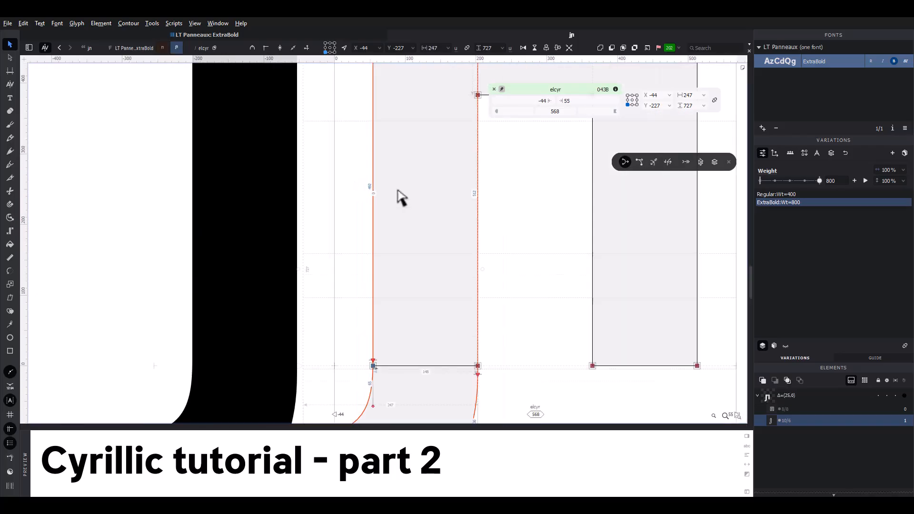
{"action": "left_click", "coordinate": [601, 48]}
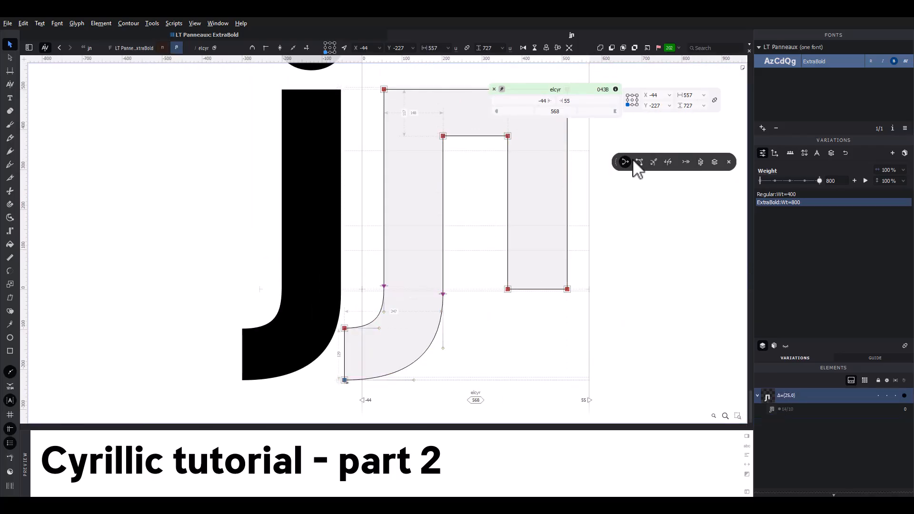
- Move the hook nodes of elcyr's left stem up to the baseline, with the lowest node at Y -5
{"action": "left_click", "coordinate": [344, 380]}
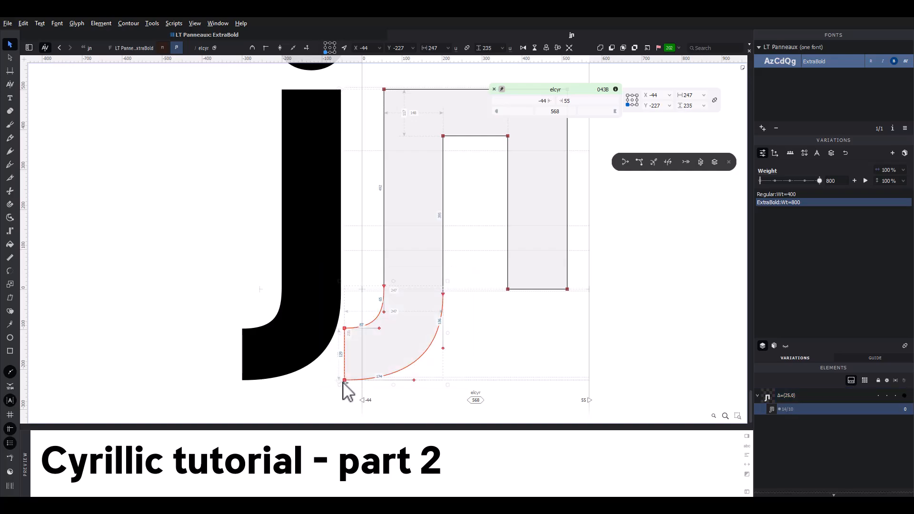
{"action": "left_click_drag", "start_coordinate": [344, 380], "coordinate": [344, 291]}
{"action": "key", "text": "space"}
{"action": "left_click_drag", "start_coordinate": [340, 309], "coordinate": [295, 341]}
{"action": "left_click", "coordinate": [426, 253]}
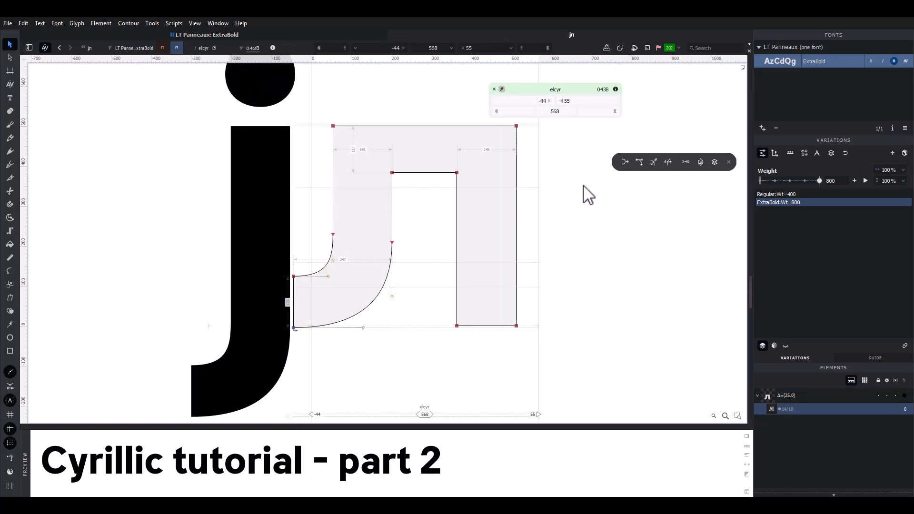
- Shorten elcyr's hook by nudging its two end nodes 30 units right, with the curves adjusting proportionally
{"action": "left_click_drag", "start_coordinate": [307, 237], "coordinate": [278, 353]}
{"action": "key", "text": "grave"}
{"action": "key", "text": "shift+Right"}
{"action": "key", "text": "shift+Right"}
{"action": "key", "text": "shift+Right"}
{"action": "key", "text": "shift+Right"}
{"action": "key", "text": "shift+Left"}
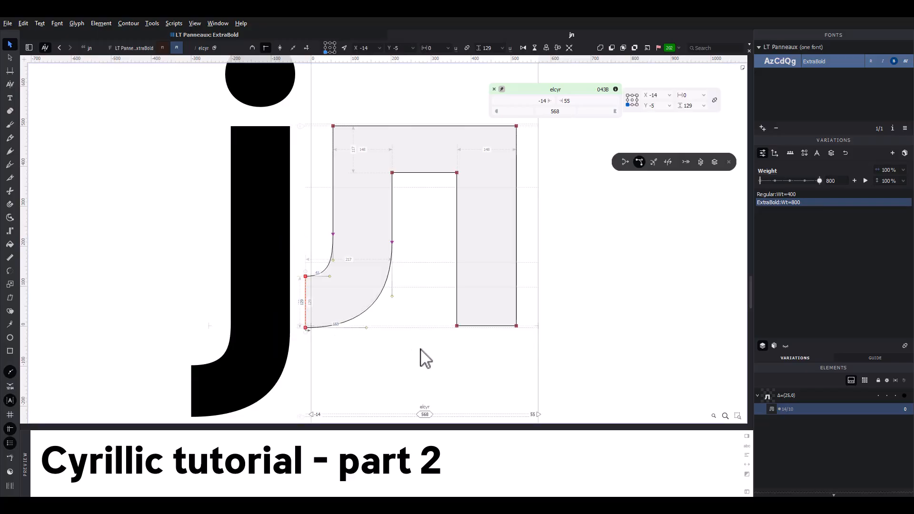
- Nudge elcyr's whole left stem and hook 30 units right and preview the filled shape
{"action": "left_click_drag", "start_coordinate": [421, 357], "coordinate": [260, 112]}
{"action": "key", "text": "grave"}
{"action": "key", "text": "shift+Right"}
{"action": "key", "text": "shift+Right"}
{"action": "key", "text": "shift+Right"}
{"action": "key", "text": "shift+Right"}
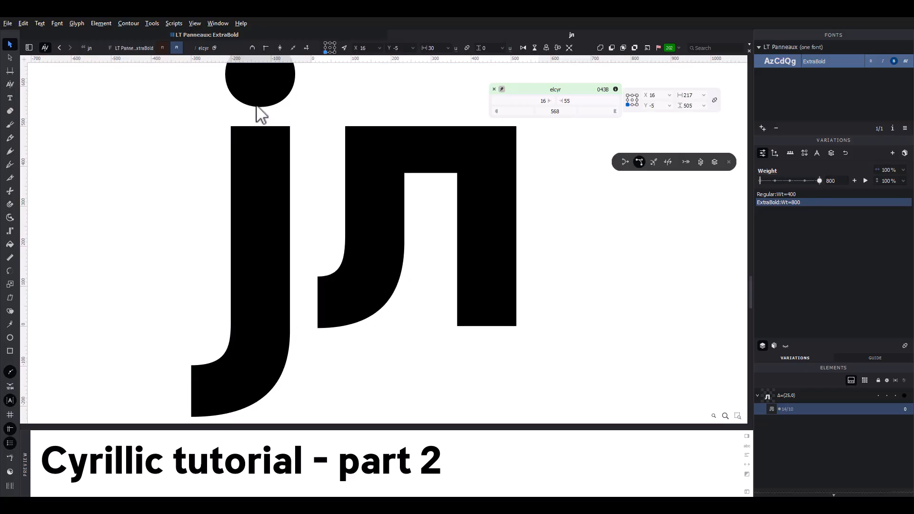
- Check elcyr's hook outline in the ExtraBold master and set the glyph's left sidebearing to 20
{"action": "left_click_drag", "start_coordinate": [238, 176], "coordinate": [362, 304]}
{"action": "key", "text": "grave"}
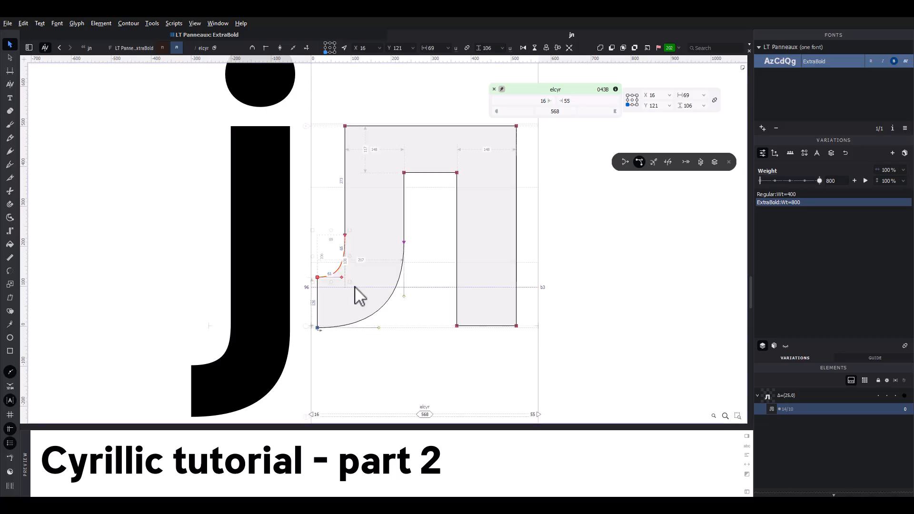
{"action": "left_click", "coordinate": [362, 244]}
{"action": "scroll", "coordinate": [362, 245], "scroll_direction": "down", "scroll_amount": 3}
{"action": "left_click_drag", "start_coordinate": [533, 102], "coordinate": [557, 99]}
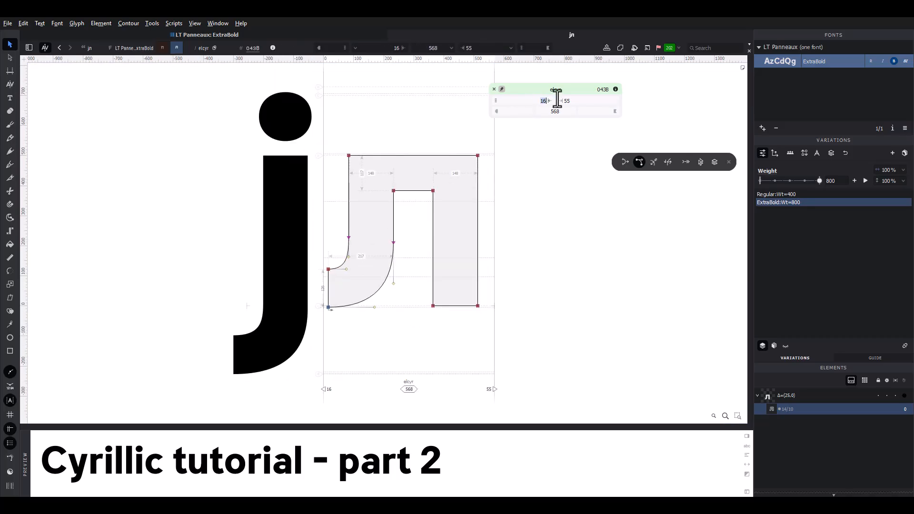
{"action": "type", "text": "t"}
{"action": "key", "text": "Return"}
{"action": "type", "text": "2"}
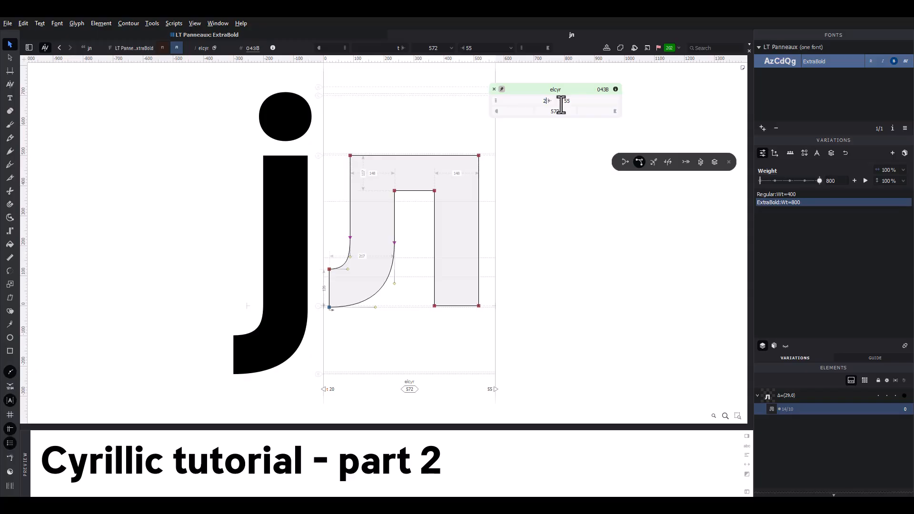
{"action": "type", "text": "0"}
{"action": "key", "text": "Return"}
{"action": "left_click_drag", "start_coordinate": [546, 181], "coordinate": [524, 192]}
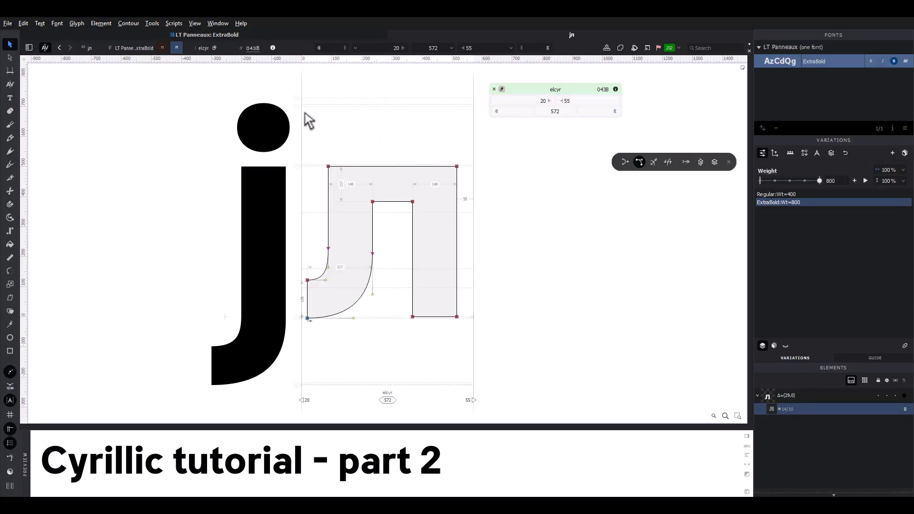
- In the Regular master, copy j's hooked stem into elcyr and merge it with the existing contour
{"action": "left_click", "coordinate": [164, 48]}
{"action": "double_click", "coordinate": [284, 222]}
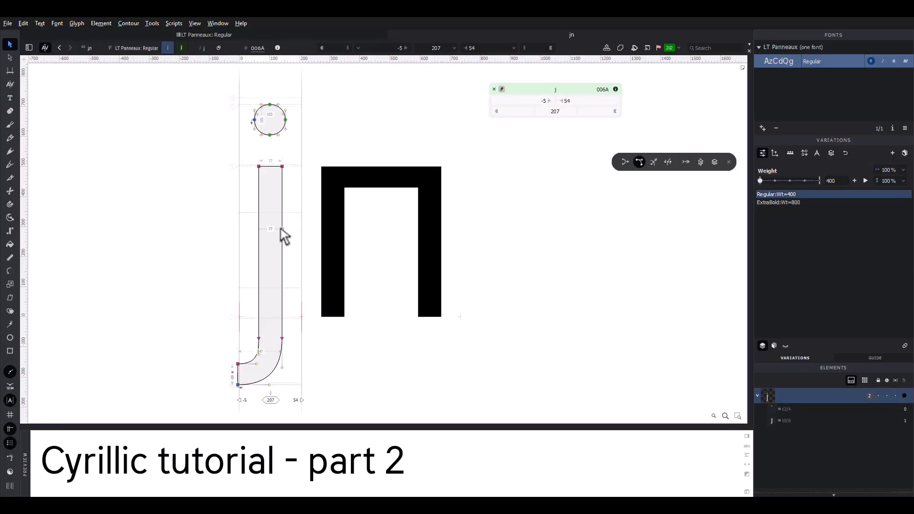
{"action": "double_click", "coordinate": [282, 229]}
{"action": "key", "text": "ctrl+c"}
{"action": "double_click", "coordinate": [312, 221]}
{"action": "key", "text": "ctrl+v"}
{"action": "scroll", "coordinate": [310, 221], "scroll_direction": "up", "scroll_amount": 5}
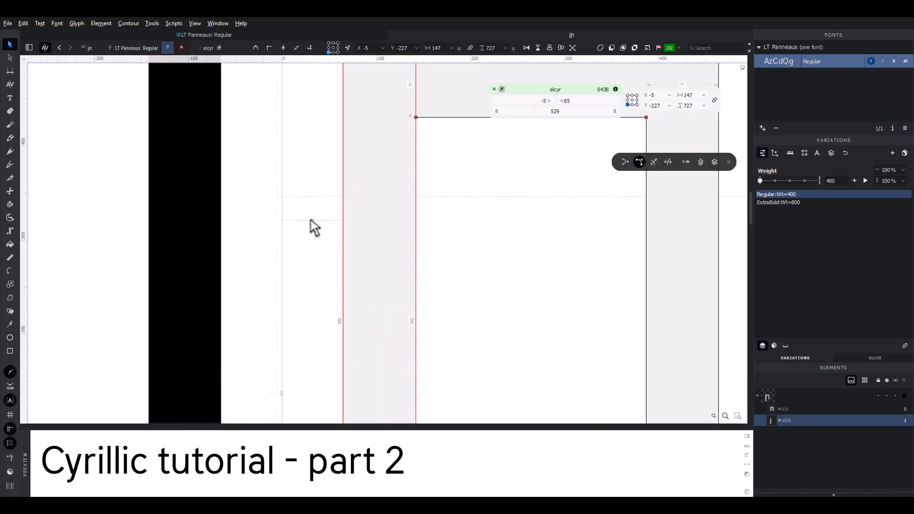
{"action": "scroll", "coordinate": [311, 221], "scroll_direction": "down", "scroll_amount": 3}
{"action": "key", "text": "ctrl+a"}
{"action": "left_click", "coordinate": [600, 48]}
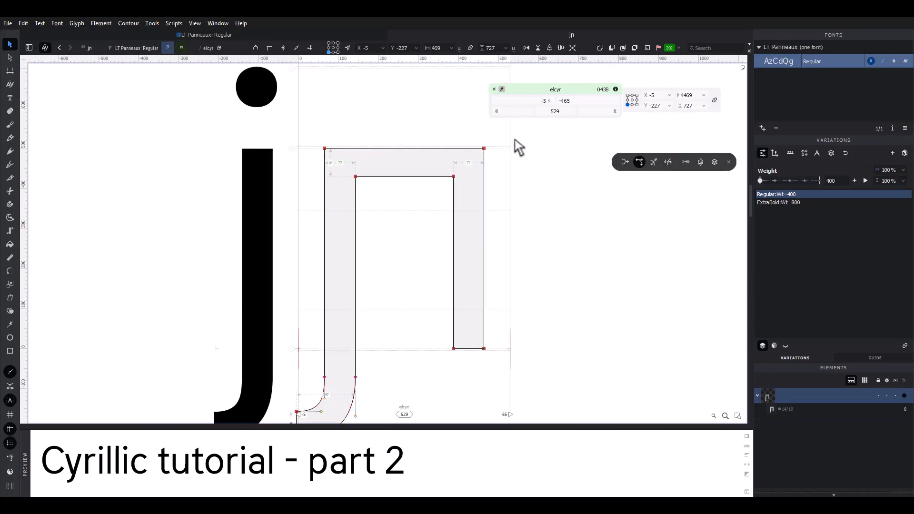
- Move the hook nodes of elcyr's left stem up to the baseline, with the lowest node at Y -5
{"action": "scroll", "coordinate": [518, 148], "scroll_direction": "down", "scroll_amount": 2}
{"action": "left_click_drag", "start_coordinate": [396, 240], "coordinate": [292, 387]}
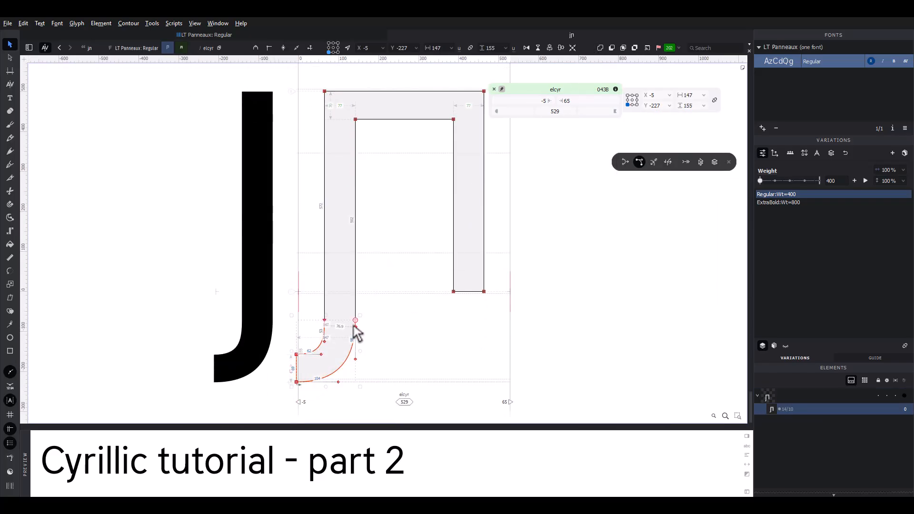
{"action": "left_click_drag", "start_coordinate": [354, 325], "coordinate": [355, 292]}
{"action": "left_click_drag", "start_coordinate": [299, 330], "coordinate": [300, 296]}
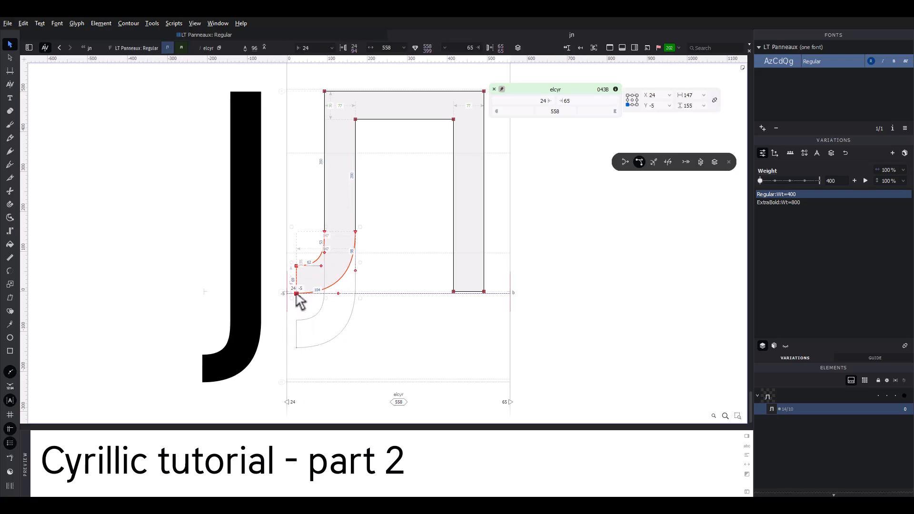
- Lengthen the Regular elcyr's hook by nudging its left stem nodes 30 units right
{"action": "scroll", "coordinate": [300, 317], "scroll_direction": "up", "scroll_amount": 1}
{"action": "left_click_drag", "start_coordinate": [388, 266], "coordinate": [304, 103]}
{"action": "key", "text": "shift+Right"}
{"action": "key", "text": "shift+Right"}
{"action": "key", "text": "shift+Right"}
{"action": "key", "text": "shift+Right"}
{"action": "key", "text": "shift+Left"}
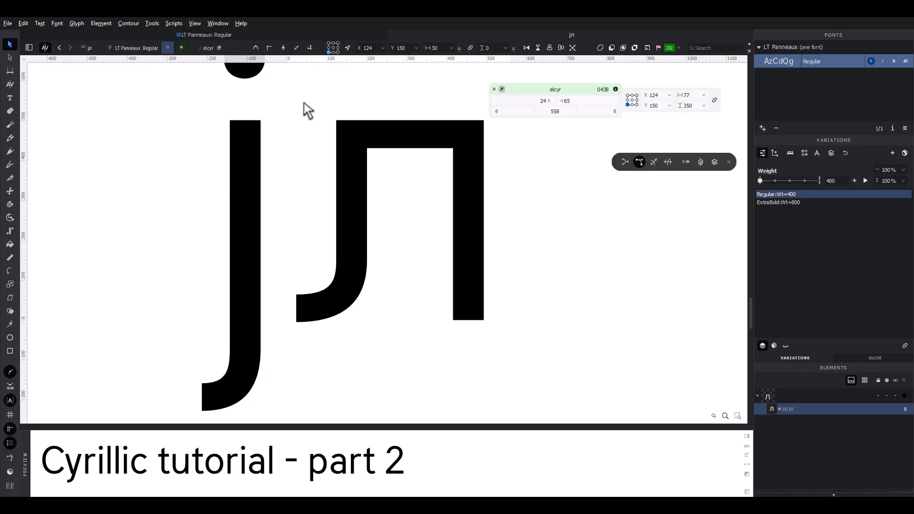
- Raise the curve-start nodes of elcyr's hook 40 units to Y 190 and shift the whole left stem 20 units right
{"action": "left_click_drag", "start_coordinate": [302, 215], "coordinate": [384, 272]}
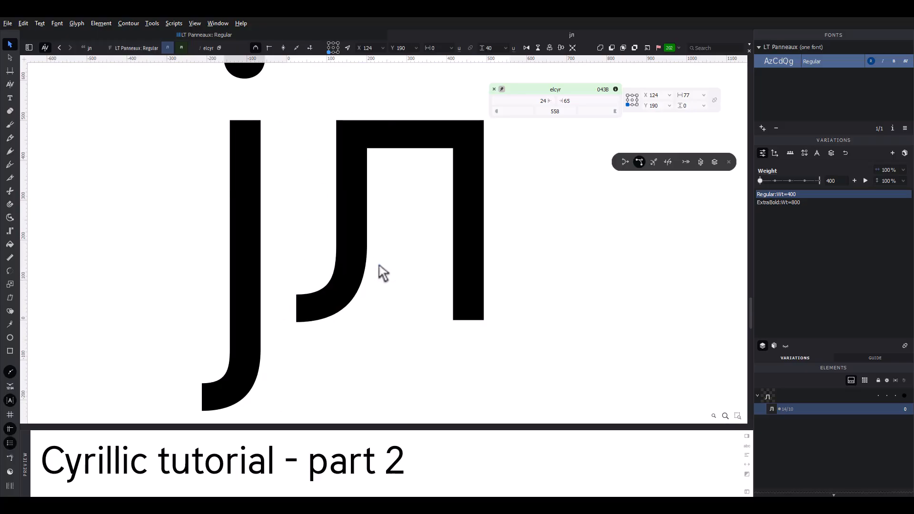
{"action": "left_click_drag", "start_coordinate": [403, 344], "coordinate": [261, 105]}
{"action": "key", "text": "shift+Right"}
{"action": "key", "text": "shift+Right"}
{"action": "left_click", "coordinate": [291, 95]}
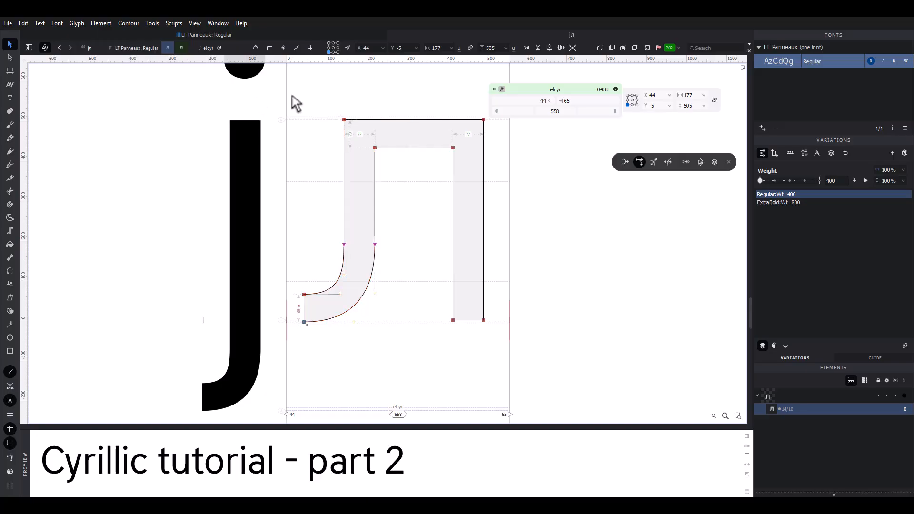
- Set the Regular elcyr's left sidebearing to 30 and check the filled shape
{"action": "left_click", "coordinate": [547, 101]}
{"action": "type", "text": "t"}
{"action": "key", "text": "Return"}
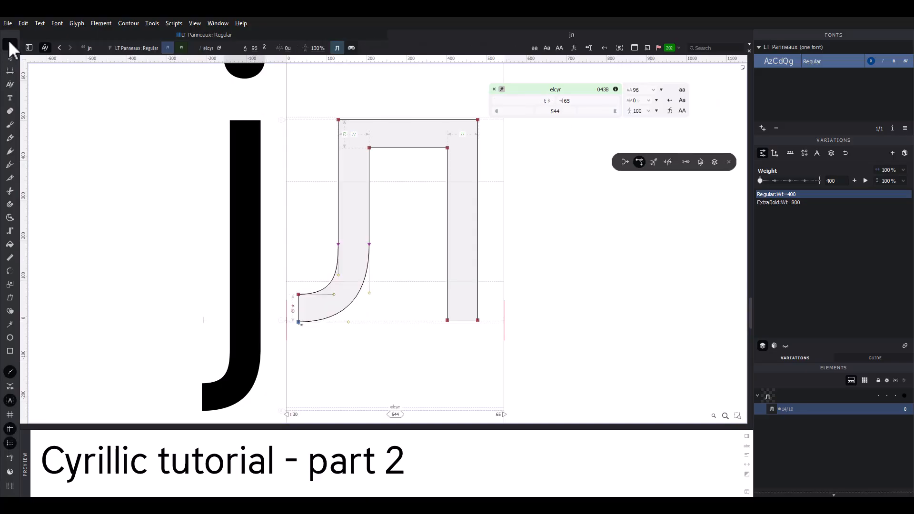
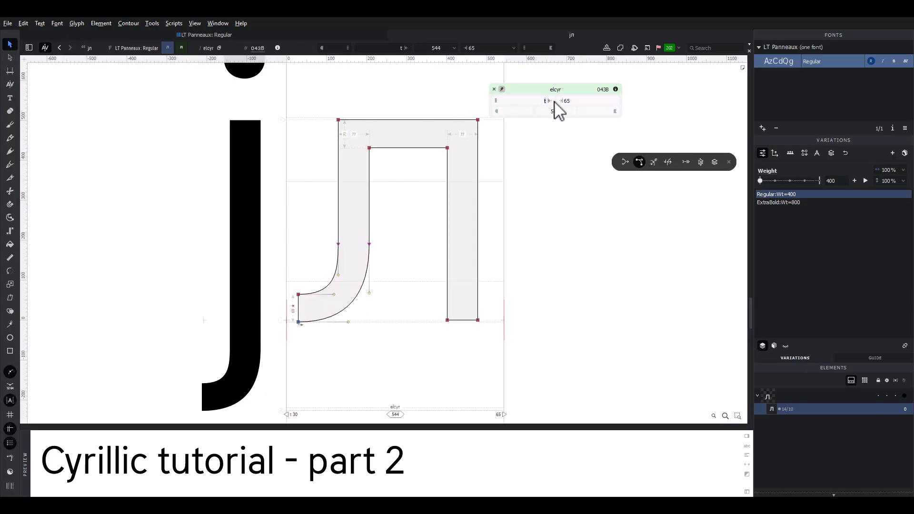
{"action": "key", "text": "Return"}
{"action": "scroll", "coordinate": [543, 165], "scroll_direction": "down", "scroll_amount": 3}
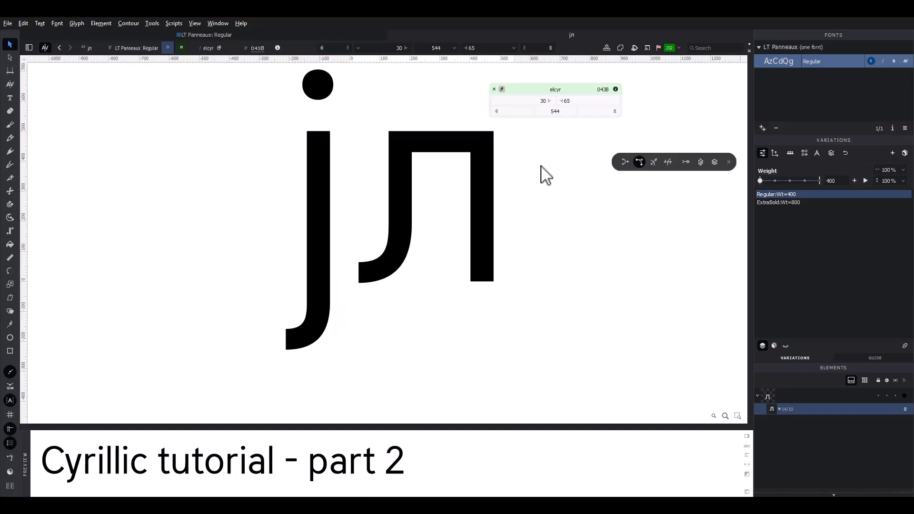
{"action": "left_click_drag", "start_coordinate": [541, 165], "coordinate": [480, 183]}
- Preview elcyr's interpolation up to weight 800 and compare its ExtraBold and Regular masters
{"action": "left_click_drag", "start_coordinate": [762, 180], "coordinate": [833, 179]}
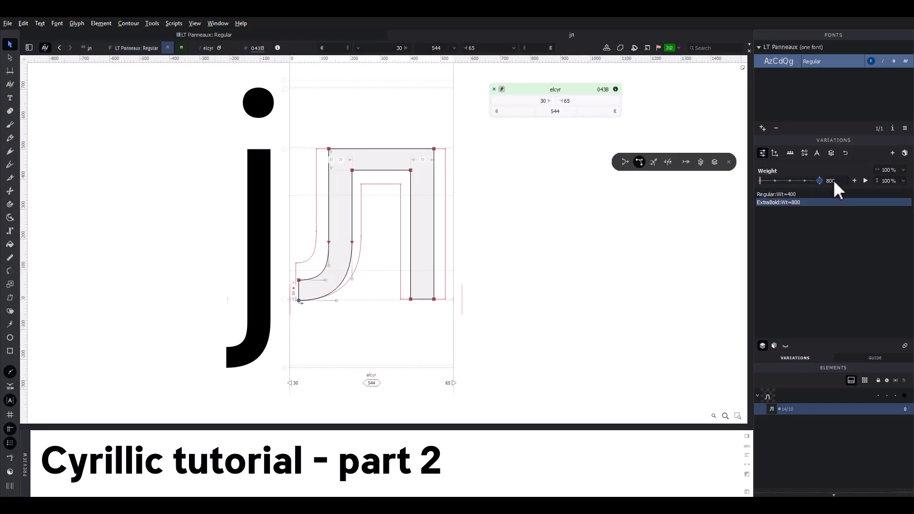
{"action": "left_click", "coordinate": [176, 47]}
{"action": "left_click", "coordinate": [164, 47]}
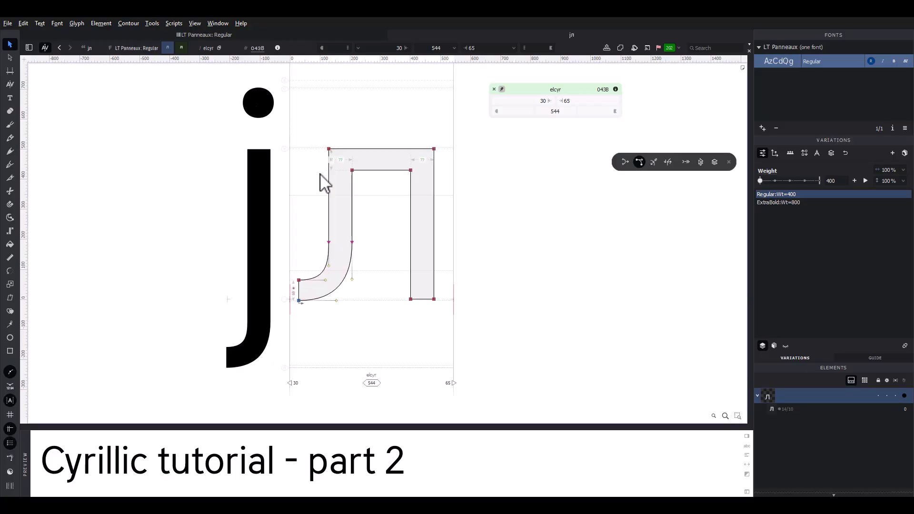
- Shorten the Regular elcyr's hook by nudging its two end nodes 20 units right
{"action": "left_click_drag", "start_coordinate": [298, 281], "coordinate": [285, 329]}
{"action": "key", "text": "shift+Right"}
{"action": "key", "text": "shift+Right"}
{"action": "key", "text": "shift+Right"}
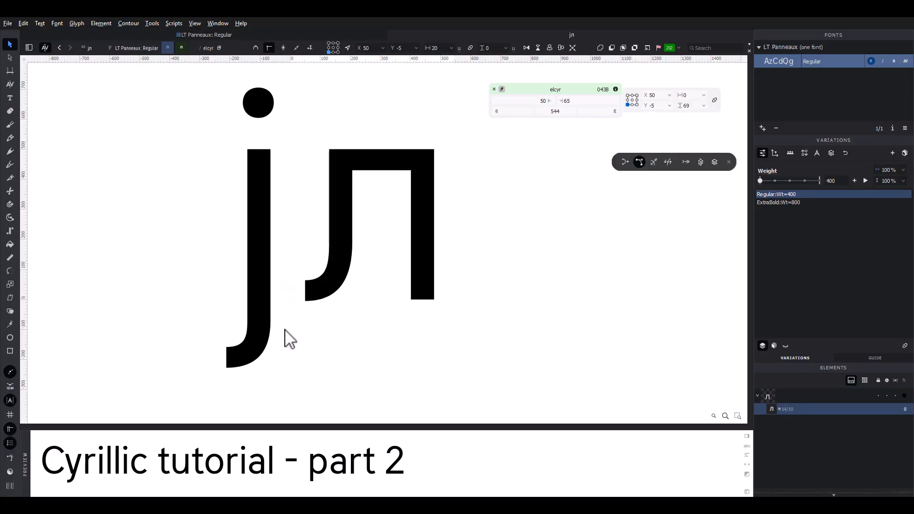
- Reset the shortened Regular elcyr's left sidebearing to 30
{"action": "left_click", "coordinate": [521, 129]}
{"action": "left_click_drag", "start_coordinate": [531, 102], "coordinate": [551, 102]}
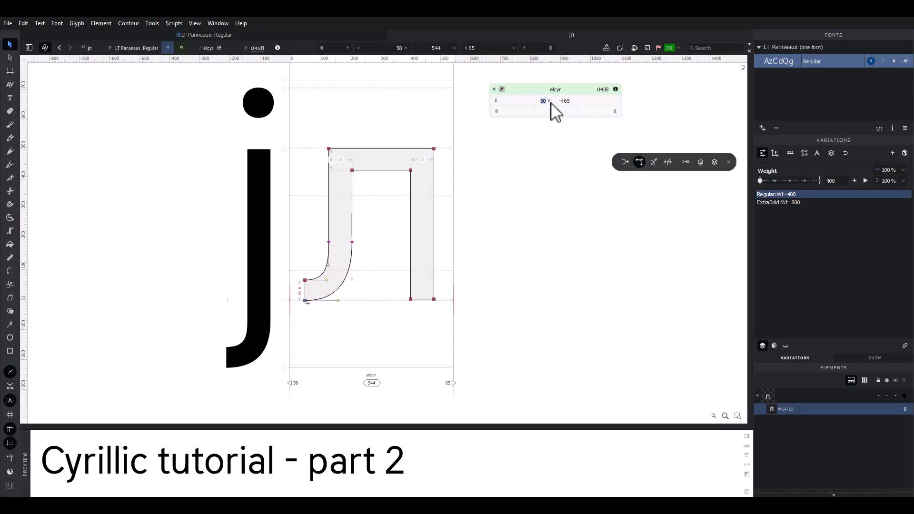
{"action": "type", "text": "30"}
{"action": "key", "text": "Return"}
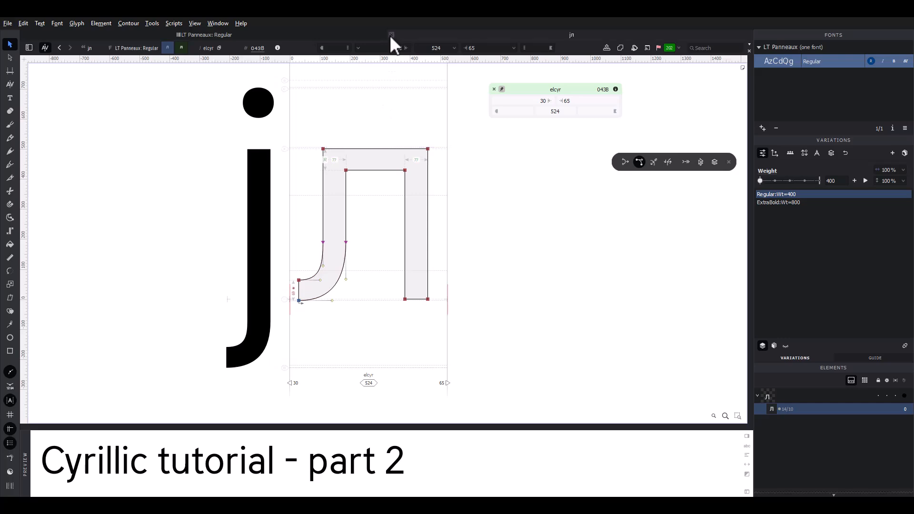
- Copy the elcyr glyph into the empty decyr cell of the font's glyph overview
{"action": "left_click", "coordinate": [392, 35]}
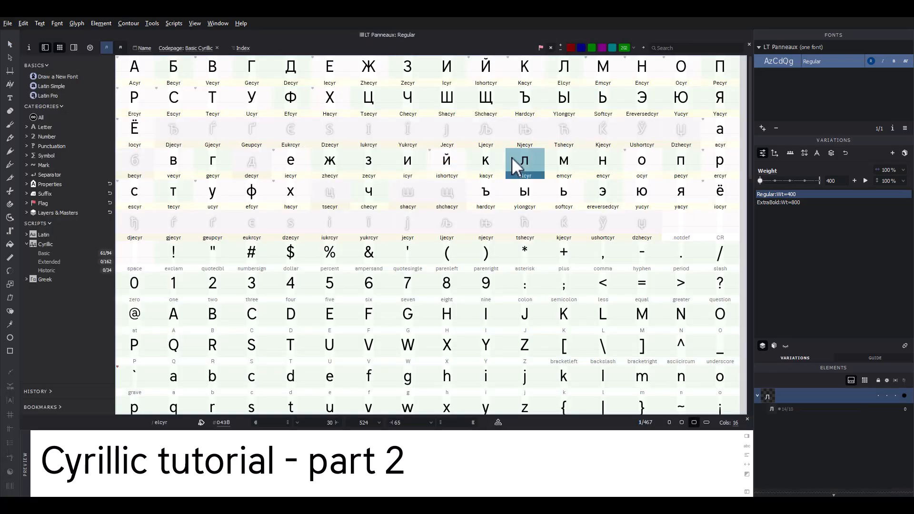
{"action": "left_click", "coordinate": [258, 159]}
{"action": "key", "text": "ctrl+v"}
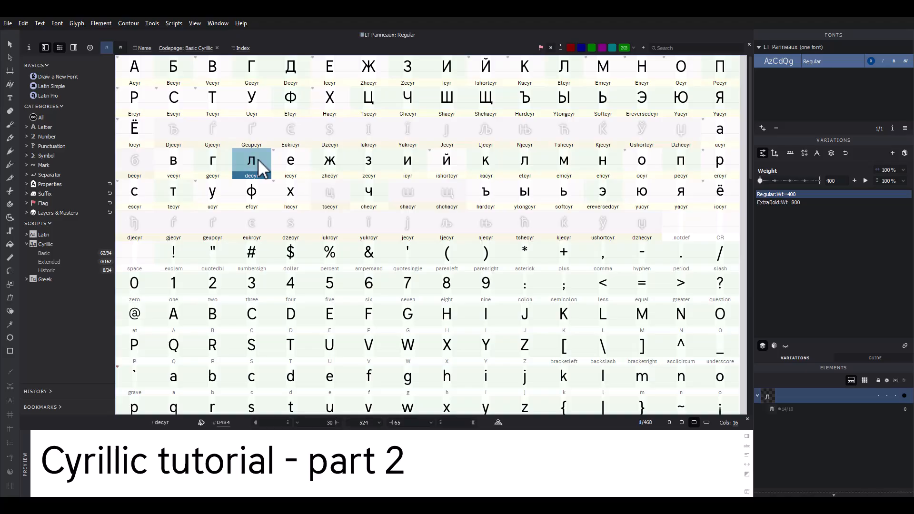
- Copy pecyr's whole contour, and open Decyr and decyr side by side for editing
{"action": "double_click", "coordinate": [686, 161]}
{"action": "key", "text": "ctrl+a"}
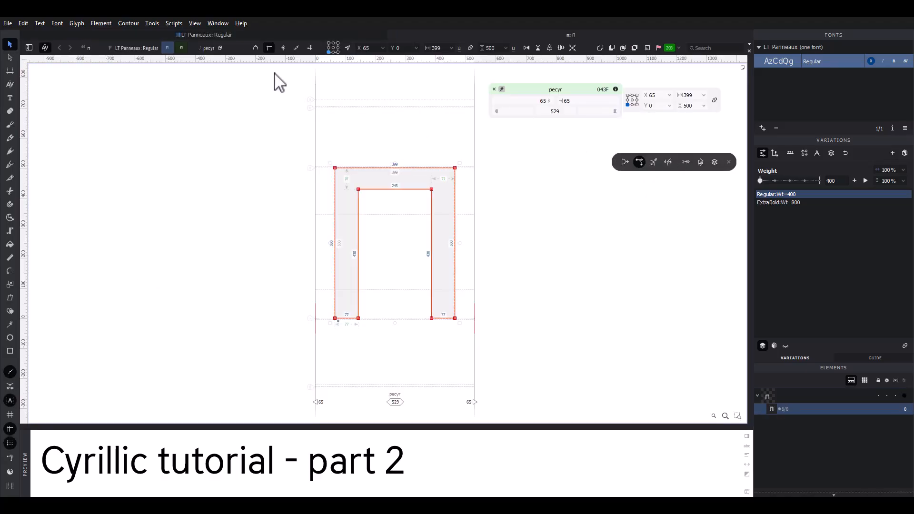
{"action": "left_click", "coordinate": [258, 34]}
{"action": "left_click", "coordinate": [275, 59]}
{"action": "left_click", "coordinate": [260, 162], "text": "ctrl"}
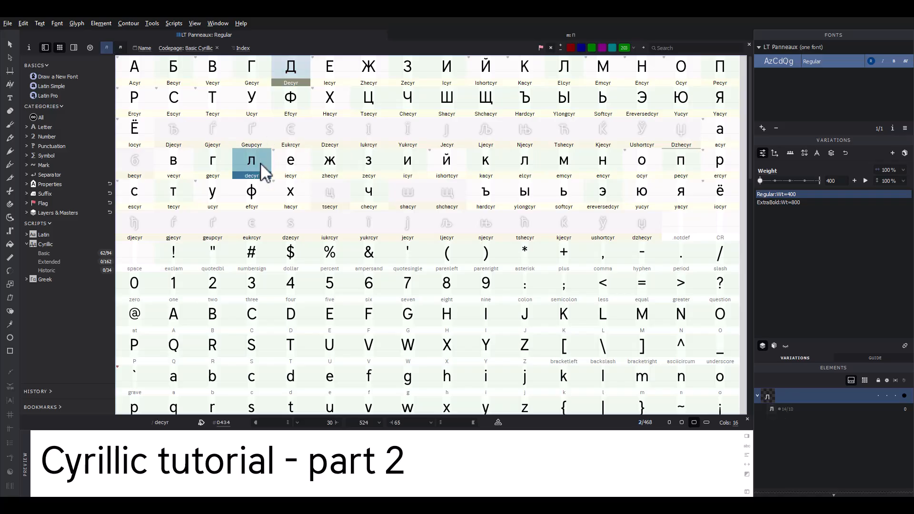
{"action": "key", "text": "Return"}
{"action": "left_click_drag", "start_coordinate": [451, 189], "coordinate": [238, 175]}
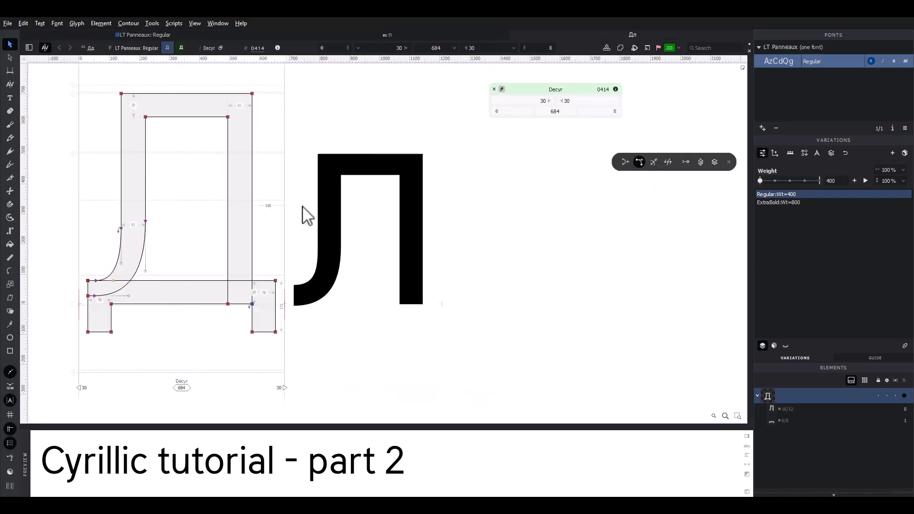
- Paste pecyr's contour into decyr and lower it until the underside of its bar meets the baseline, at X 8, Y -430
{"action": "double_click", "coordinate": [336, 255]}
{"action": "key", "text": "ctrl+v"}
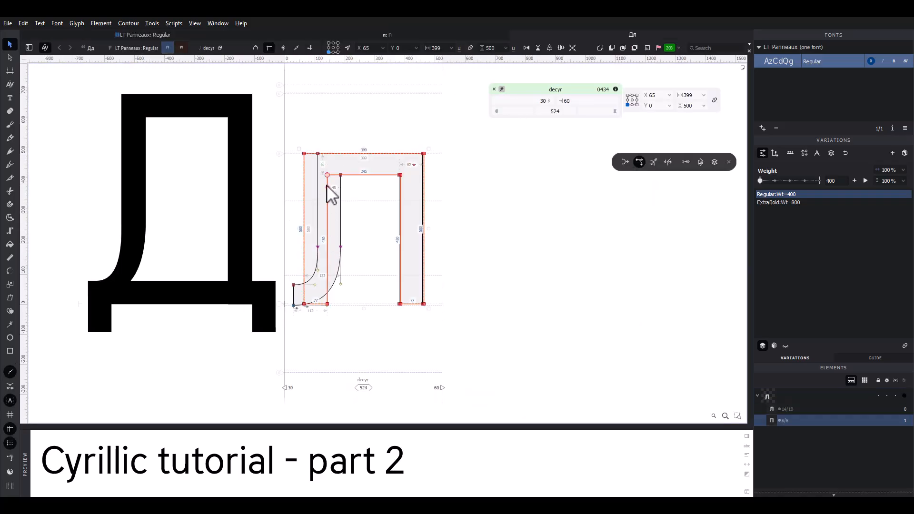
{"action": "left_click_drag", "start_coordinate": [327, 198], "coordinate": [310, 313]}
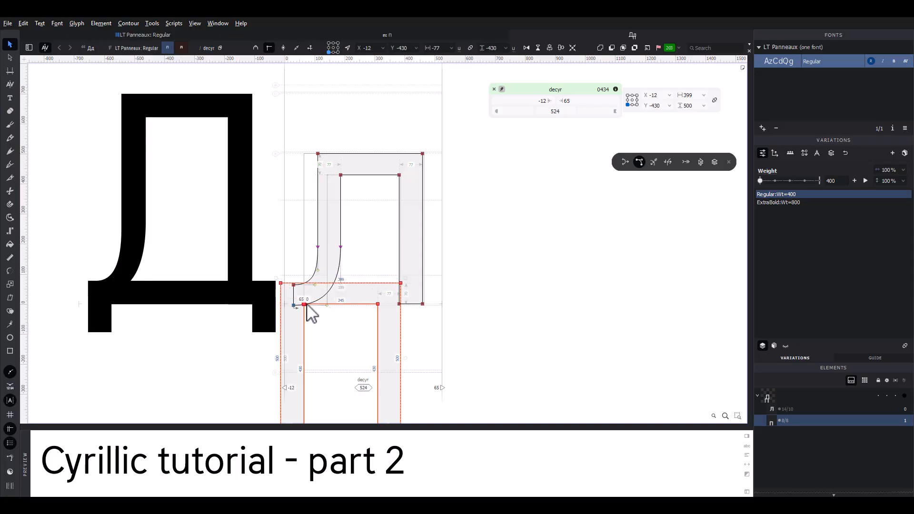
{"action": "scroll", "coordinate": [310, 313], "scroll_direction": "up", "scroll_amount": 2}
{"action": "key", "text": "shift+Right"}
{"action": "key", "text": "shift+Right"}
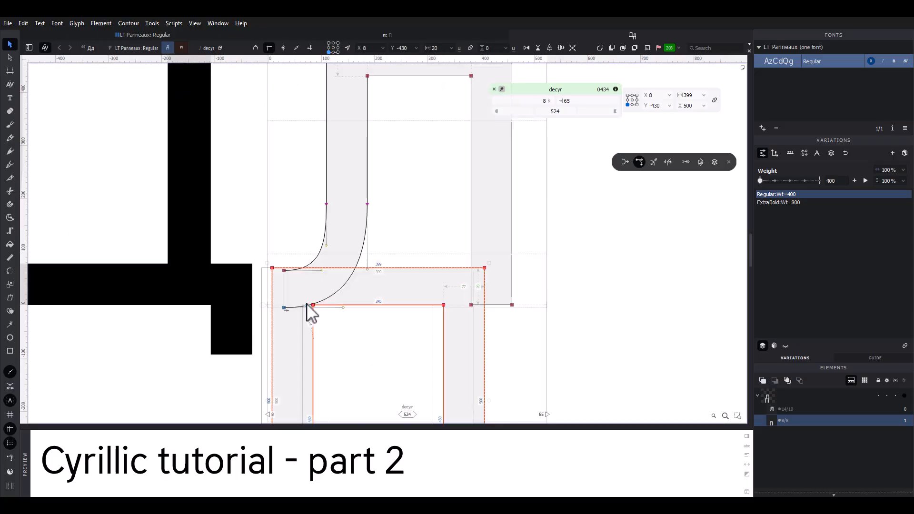
- Shorten decyr's two feet to Y -93, using the legs of the uppercase Decyr as reference
{"action": "scroll", "coordinate": [307, 305], "scroll_direction": "down", "scroll_amount": 2}
{"action": "scroll", "coordinate": [312, 305], "scroll_direction": "down", "scroll_amount": 3}
{"action": "left_click_drag", "start_coordinate": [276, 331], "coordinate": [407, 274]}
{"action": "double_click", "coordinate": [266, 238]}
{"action": "left_click", "coordinate": [265, 256]}
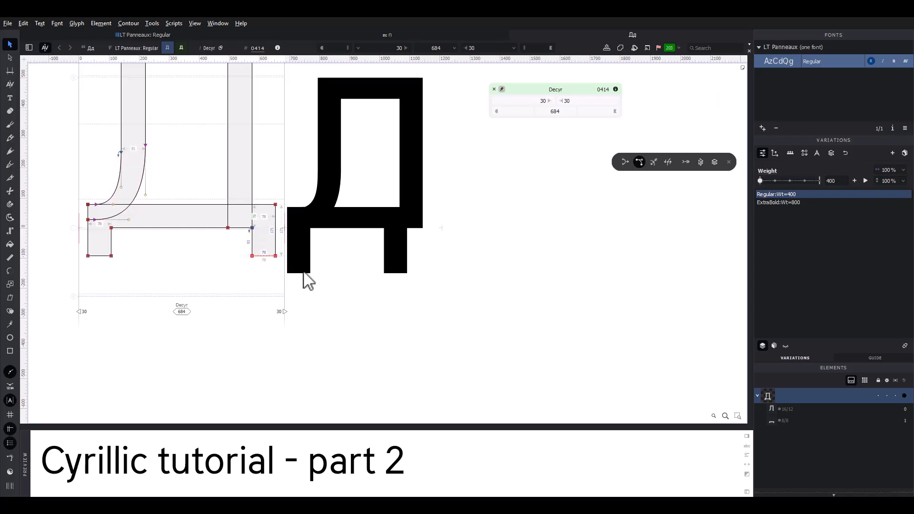
{"action": "double_click", "coordinate": [303, 268]}
{"action": "left_click_drag", "start_coordinate": [280, 264], "coordinate": [494, 309]}
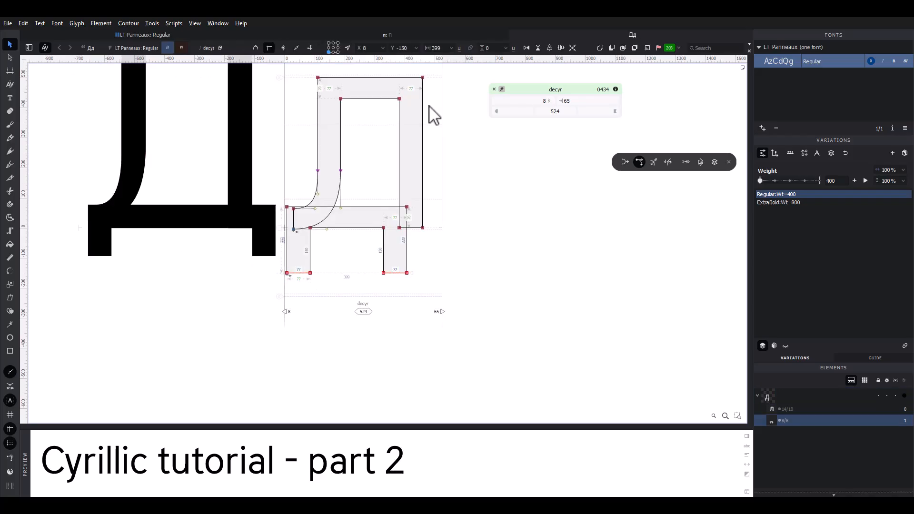
{"action": "double_click", "coordinate": [398, 48]}
{"action": "type", "text": "93"}
{"action": "key", "text": "Return"}
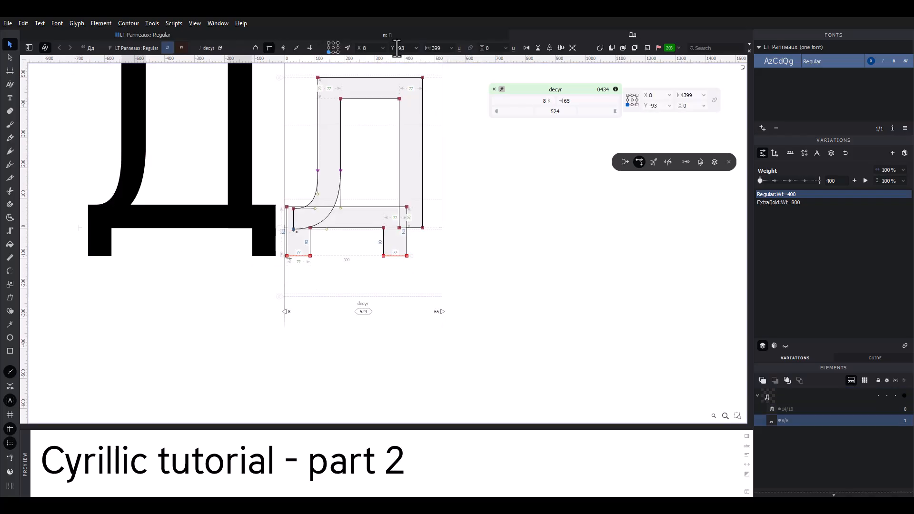
{"action": "left_click", "coordinate": [393, 154]}
- Align decyr's hook end with the top of the base bar at Y 70, and move the base contour right to X 22
{"action": "scroll", "coordinate": [392, 154], "scroll_direction": "up", "scroll_amount": 2}
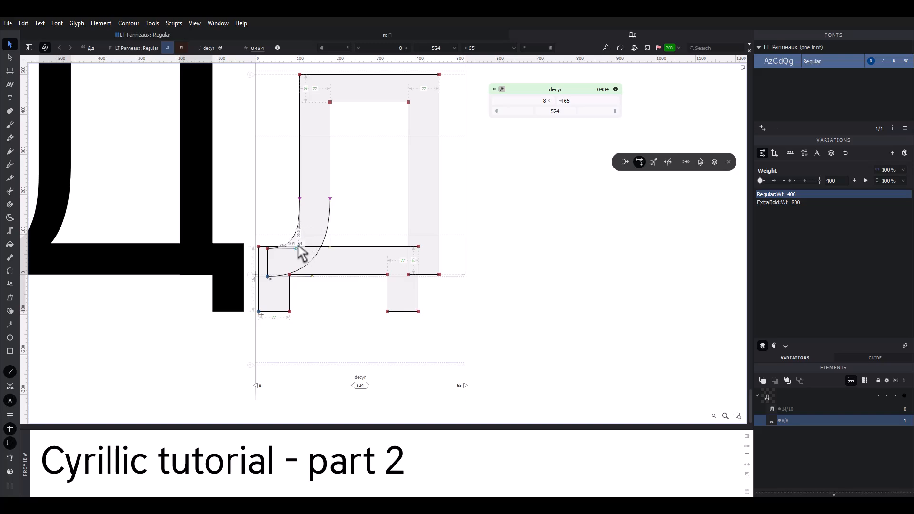
{"action": "scroll", "coordinate": [302, 253], "scroll_direction": "up", "scroll_amount": 3}
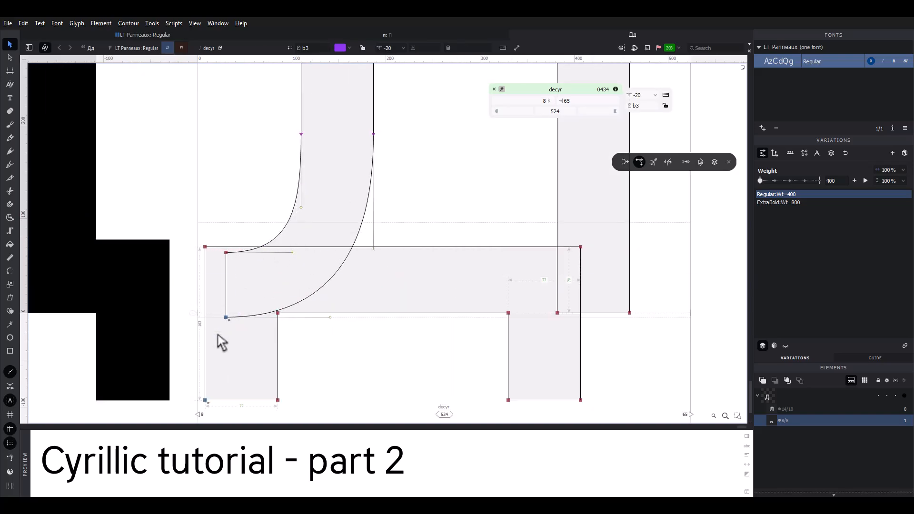
{"action": "left_click_drag", "start_coordinate": [219, 341], "coordinate": [219, 248]}
{"action": "left_click", "coordinate": [243, 252]}
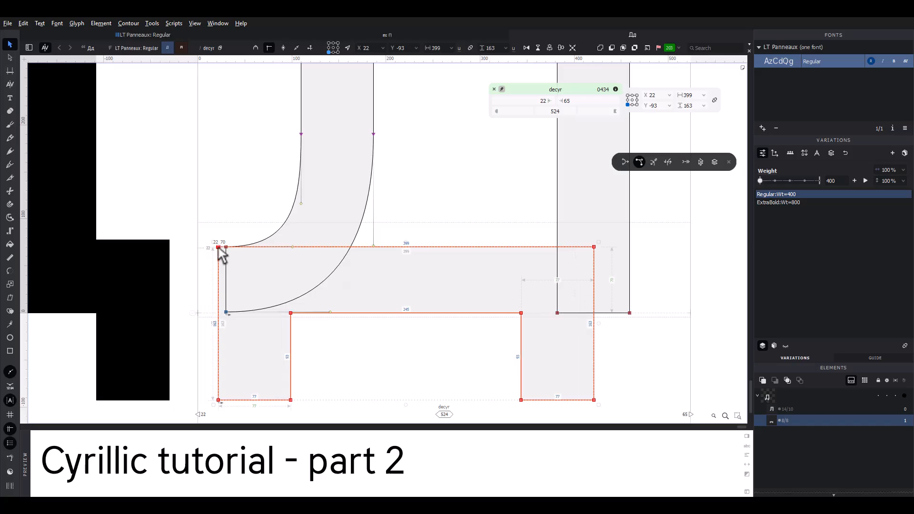
{"action": "scroll", "coordinate": [337, 247], "scroll_direction": "down", "scroll_amount": 4}
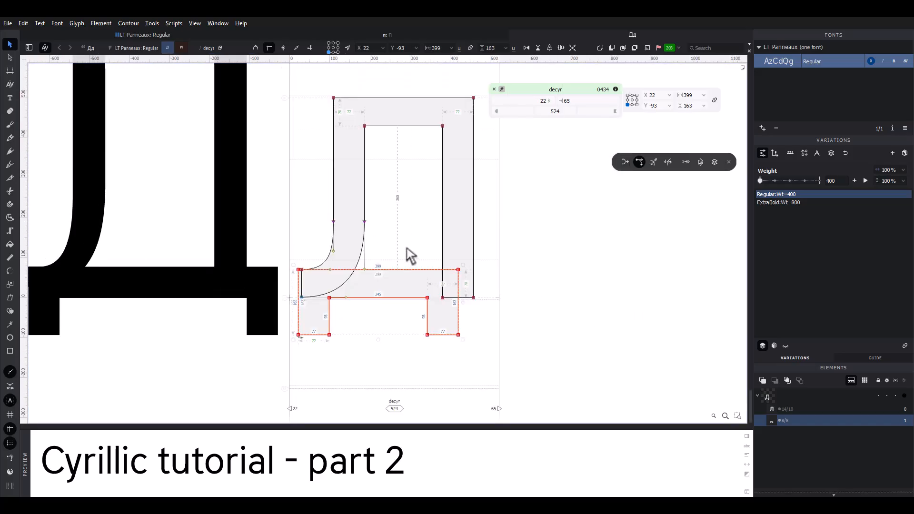
- Raise the lower corner of decyr's hook in the Regular master to Y 21
{"action": "left_click", "coordinate": [300, 300]}
{"action": "key", "text": "shift+Up"}
{"action": "key", "text": "grave"}
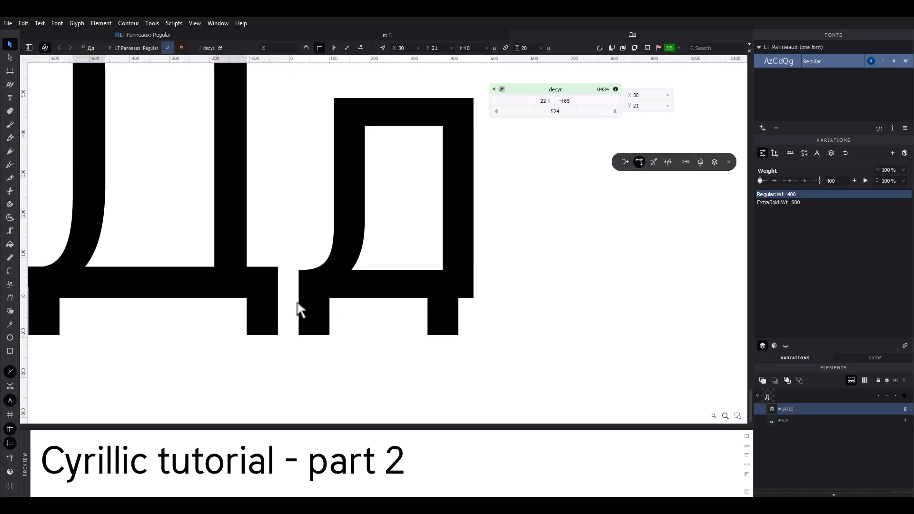
- Widen decyr's base by moving the whole right foot right to X 444
{"action": "left_click", "coordinate": [425, 298]}
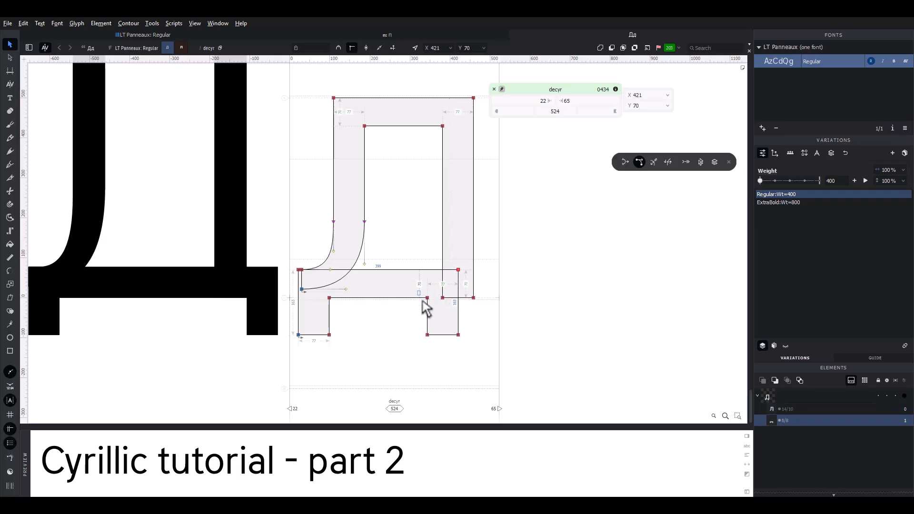
{"action": "left_click_drag", "start_coordinate": [418, 291], "coordinate": [434, 338]}
{"action": "key", "text": "grave"}
{"action": "key", "text": "shift+Right"}
{"action": "key", "text": "shift+Right"}
{"action": "key", "text": "shift+Right"}
{"action": "key", "text": "shift+Right"}
{"action": "key", "text": "shift+Right"}
{"action": "key", "text": "shift+Right"}
{"action": "key", "text": "shift+Right"}
{"action": "key", "text": "shift+Right"}
{"action": "key", "text": "shift+Right"}
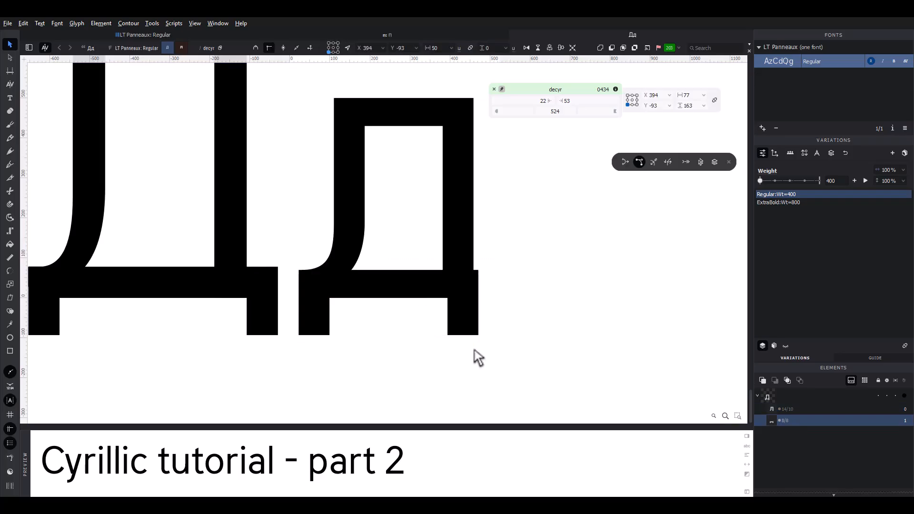
{"action": "key", "text": "shift+Left"}
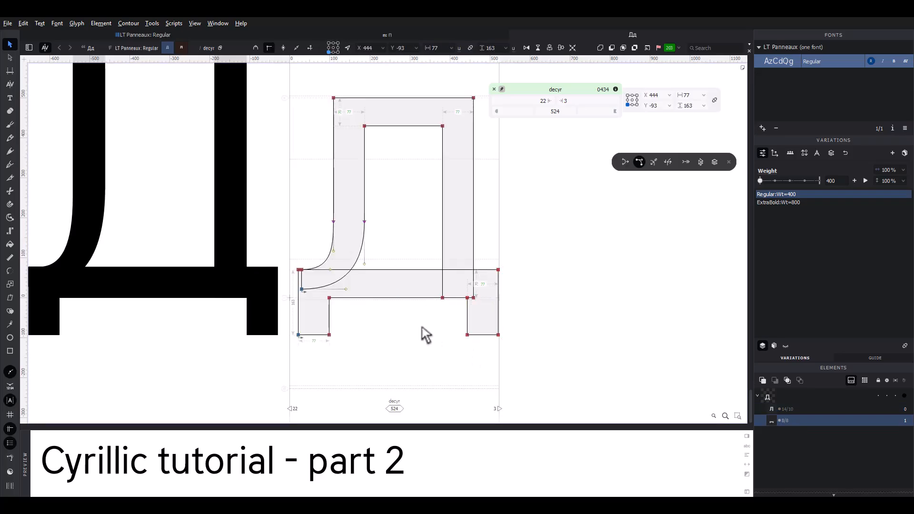
- Set decyr's right sidebearing to 22 in the Regular master
{"action": "left_click", "coordinate": [422, 328]}
{"action": "scroll", "coordinate": [422, 328], "scroll_direction": "down", "scroll_amount": 2}
{"action": "key", "text": "space"}
{"action": "left_click_drag", "start_coordinate": [428, 315], "coordinate": [434, 323]}
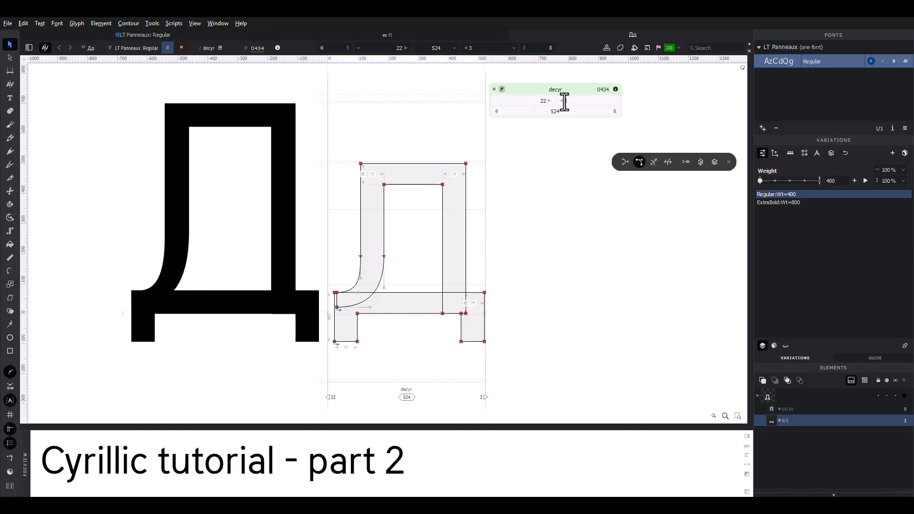
{"action": "left_click_drag", "start_coordinate": [571, 100], "coordinate": [547, 105]}
{"action": "type", "text": "22"}
{"action": "left_click", "coordinate": [538, 166]}
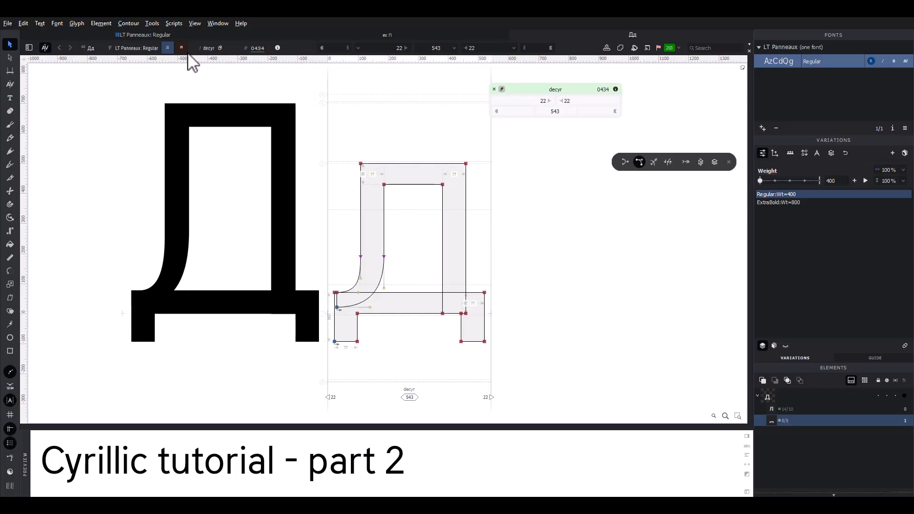
- Copy the base contour of the ExtraBold uppercase Decyr and paste it into the ExtraBold decyr
{"action": "left_click", "coordinate": [185, 51]}
{"action": "key", "text": "Page_Up"}
{"action": "key", "text": "Page_Down"}
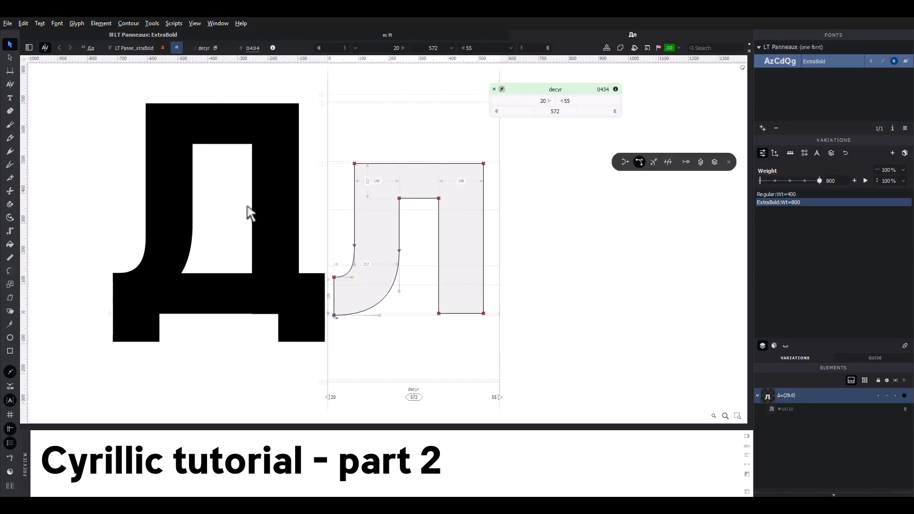
{"action": "double_click", "coordinate": [252, 270]}
{"action": "key", "text": "Page_Up"}
{"action": "key", "text": "Page_Down"}
{"action": "double_click", "coordinate": [241, 273]}
{"action": "key", "text": "ctrl+c"}
{"action": "double_click", "coordinate": [352, 259]}
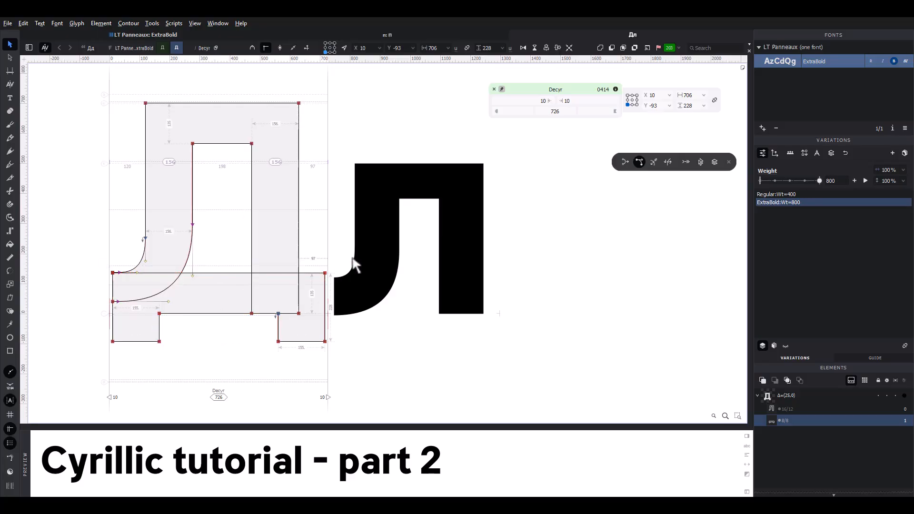
{"action": "key", "text": "ctrl+v"}
{"action": "scroll", "coordinate": [364, 247], "scroll_direction": "up", "scroll_amount": 3}
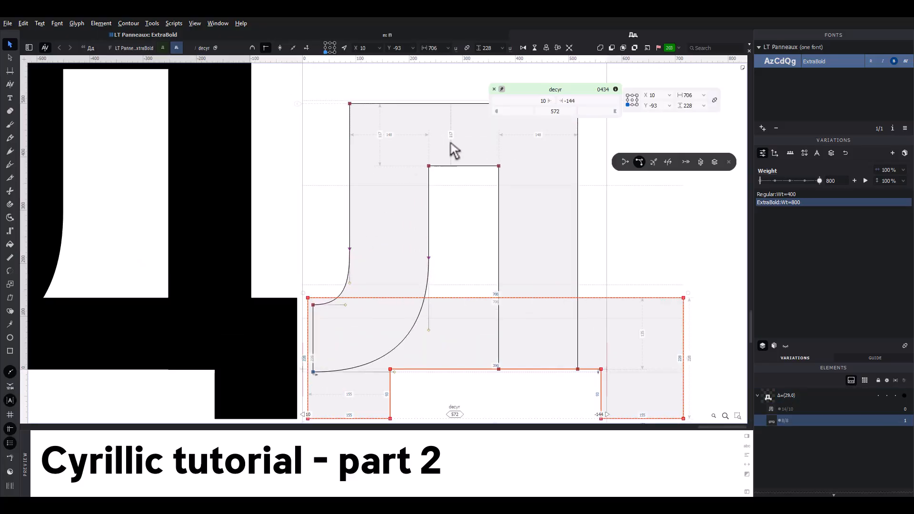
- Lower the top edge of decyr's pasted base bar to Y 117
{"action": "left_click", "coordinate": [465, 299]}
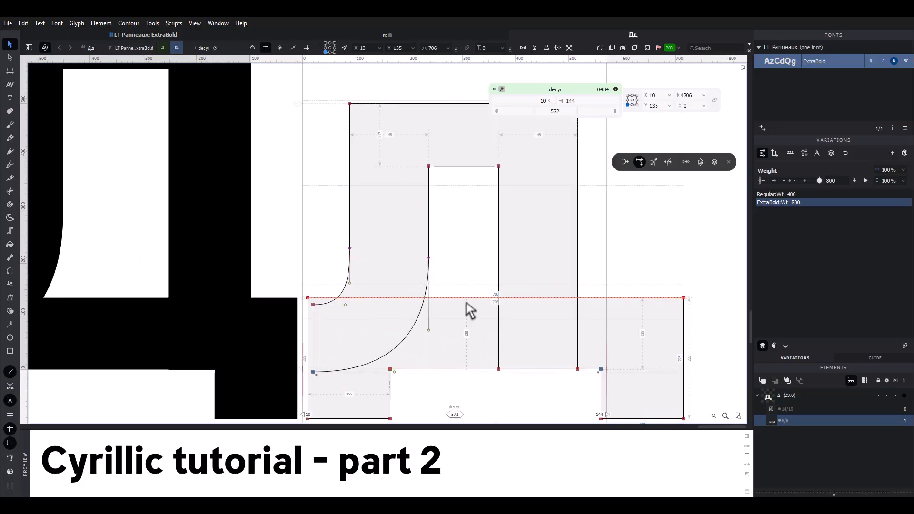
{"action": "left_click_drag", "start_coordinate": [465, 302], "coordinate": [466, 312]}
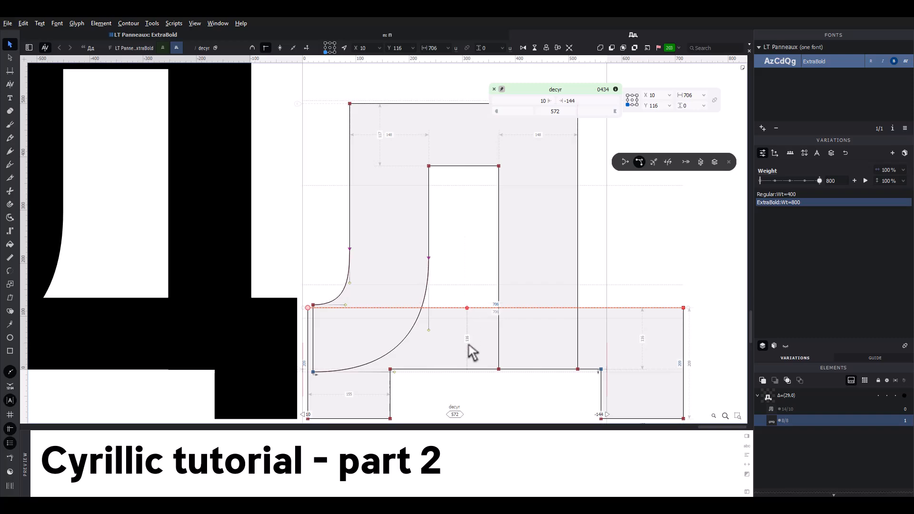
{"action": "scroll", "coordinate": [327, 266], "scroll_direction": "down", "scroll_amount": 1}
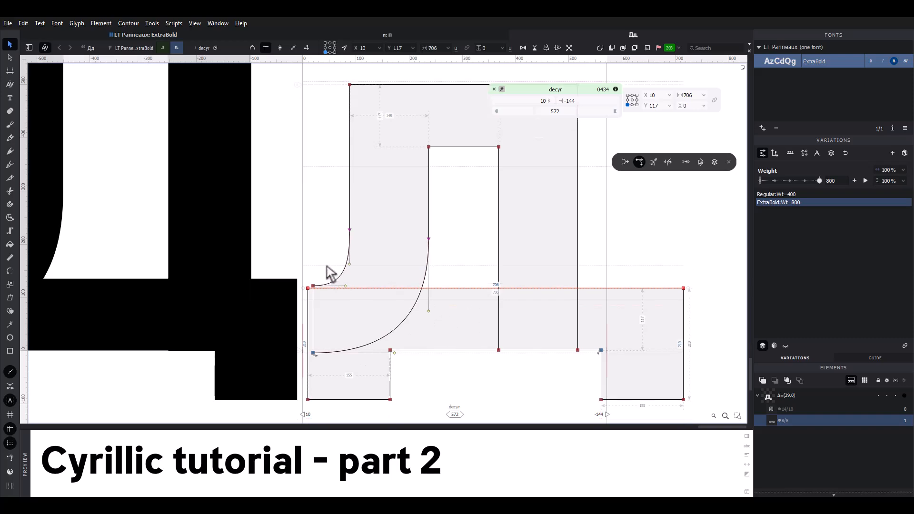
- Lower the upper corner of decyr's hook end to Y 117 and raise its lower corner to Y 45
{"action": "left_click", "coordinate": [324, 248]}
{"action": "scroll", "coordinate": [324, 248], "scroll_direction": "up", "scroll_amount": 3}
{"action": "left_click_drag", "start_coordinate": [305, 315], "coordinate": [305, 318]}
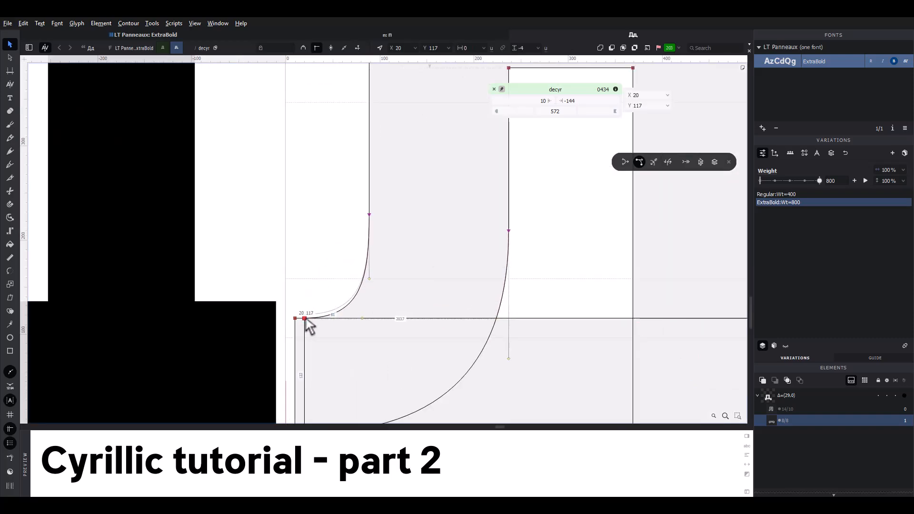
{"action": "scroll", "coordinate": [304, 318], "scroll_direction": "down", "scroll_amount": 3}
{"action": "left_click_drag", "start_coordinate": [332, 357], "coordinate": [296, 395]}
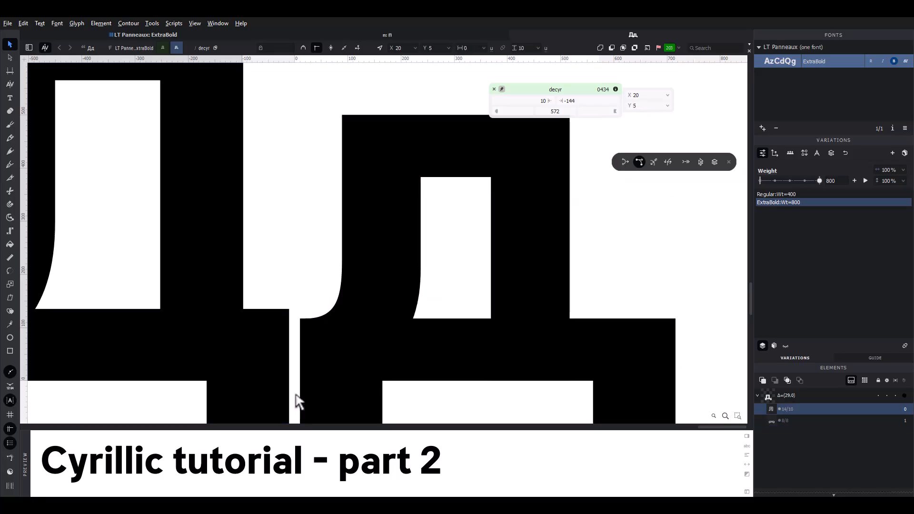
{"action": "scroll", "coordinate": [296, 395], "scroll_direction": "down", "scroll_amount": 1}
- Narrow both feet of the ExtraBold decyr to 143 by moving their right edges left
{"action": "left_click_drag", "start_coordinate": [351, 321], "coordinate": [329, 233]}
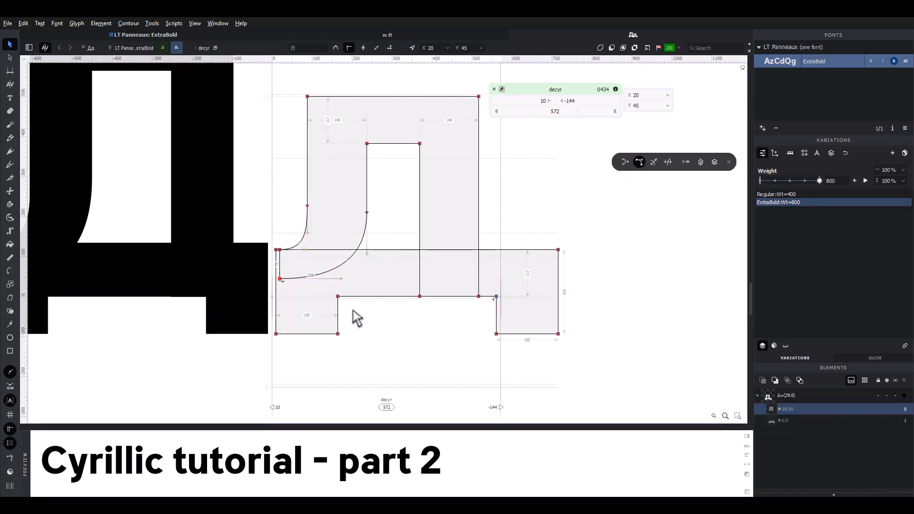
{"action": "left_click", "coordinate": [338, 312]}
{"action": "left_click", "coordinate": [558, 292], "text": "shift"}
{"action": "key", "text": "space"}
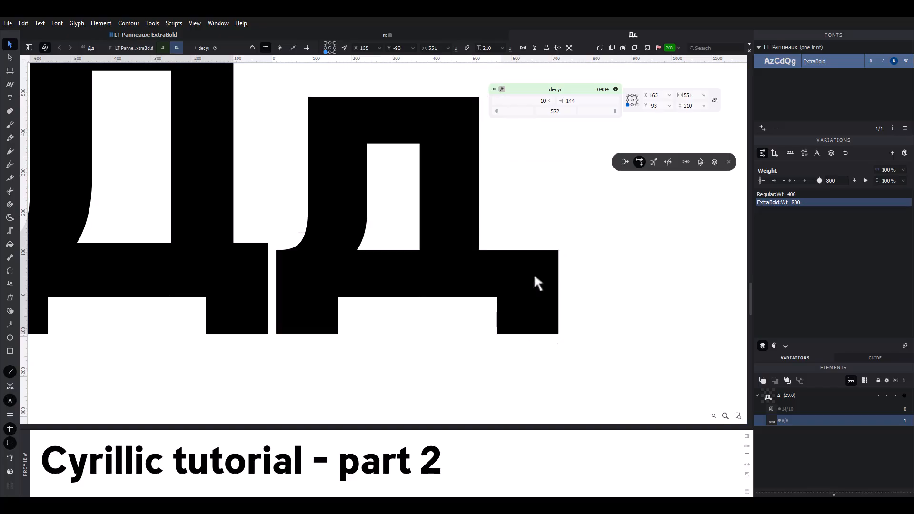
{"action": "key", "text": "shift+Left"}
{"action": "key", "text": "Left"}
{"action": "key", "text": "Left"}
{"action": "key", "text": "Left"}
{"action": "key", "text": "Right"}
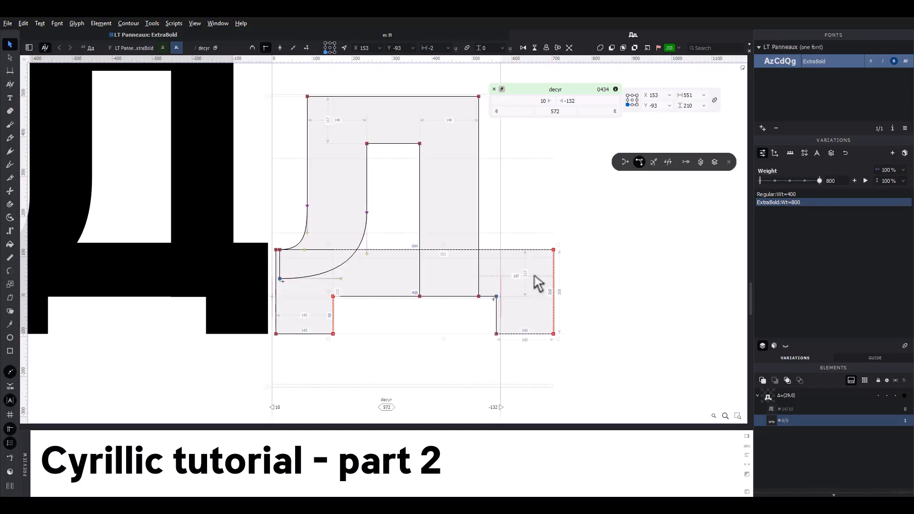
- Shorten decyr's base by moving the whole right foot left to X 431
{"action": "left_click_drag", "start_coordinate": [599, 245], "coordinate": [495, 378]}
{"action": "key", "text": "space"}
{"action": "key", "text": "shift+Left"}
{"action": "key", "text": "shift+Left"}
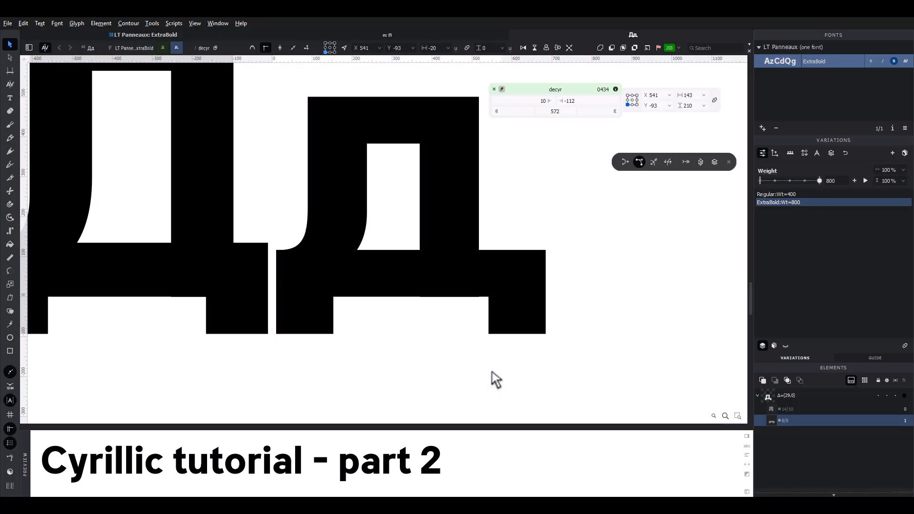
{"action": "key", "text": "shift+Left"}
{"action": "key", "text": "shift+Left"}
{"action": "key", "text": "shift+Left"}
{"action": "key", "text": "shift+Left"}
{"action": "key", "text": "shift+Left"}
{"action": "key", "text": "shift+Left"}
{"action": "key", "text": "shift+Left"}
{"action": "key", "text": "shift+Left"}
{"action": "key", "text": "shift+Left"}
{"action": "key", "text": "shift+Left"}
{"action": "key", "text": "shift+Left"}
{"action": "key", "text": "shift+Left"}
{"action": "key", "text": "shift+Right"}
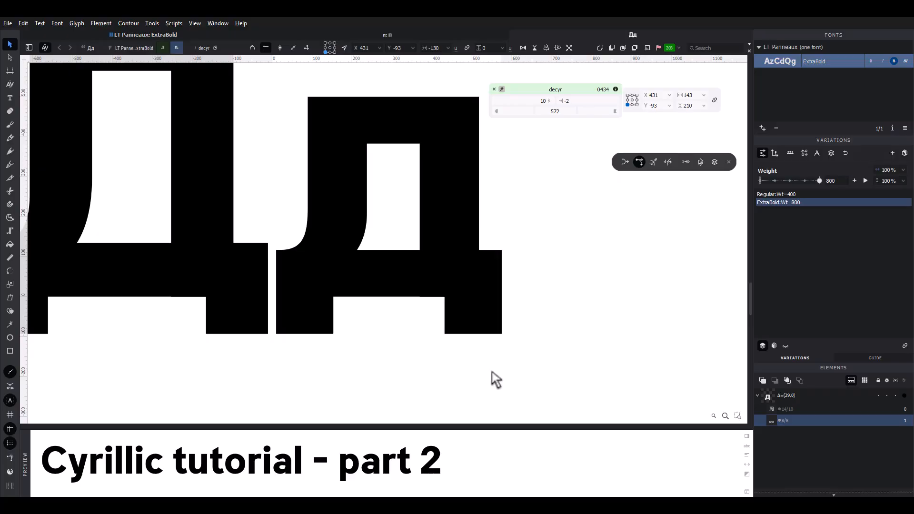
{"action": "key", "text": "shift+Right"}
{"action": "key", "text": "shift+Left"}
- Move decyr's left stem right to X 99 and raise its curve nodes, placing the inner one at Y 250
{"action": "key", "text": "space"}
{"action": "left_click_drag", "start_coordinate": [381, 122], "coordinate": [372, 222]}
{"action": "key", "text": "space"}
{"action": "key", "text": "shift+Right"}
{"action": "key", "text": "space"}
{"action": "key", "text": "shift+Up"}
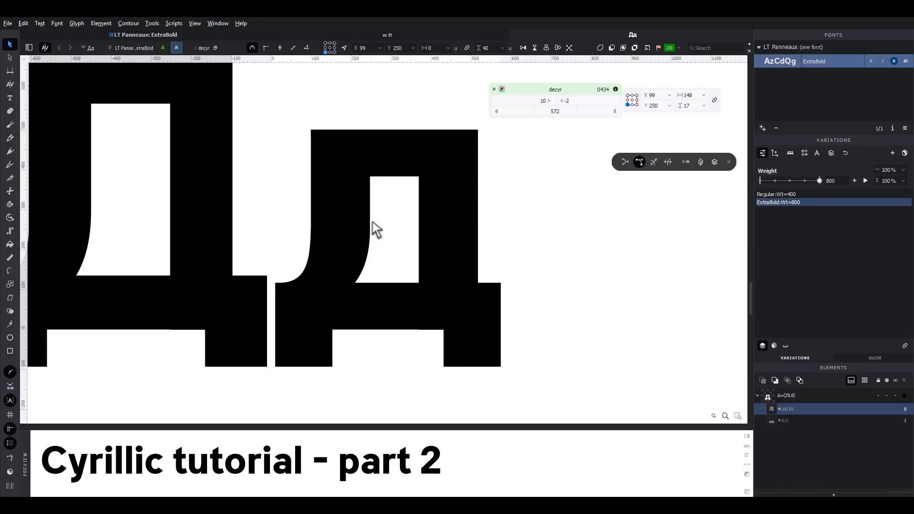
{"action": "key", "text": "shift+Down"}
{"action": "left_click", "coordinate": [392, 219]}
- Move decyr's left foot and hook end right by 10 units, placing the foot at X 20
{"action": "scroll", "coordinate": [392, 219], "scroll_direction": "down", "scroll_amount": 3}
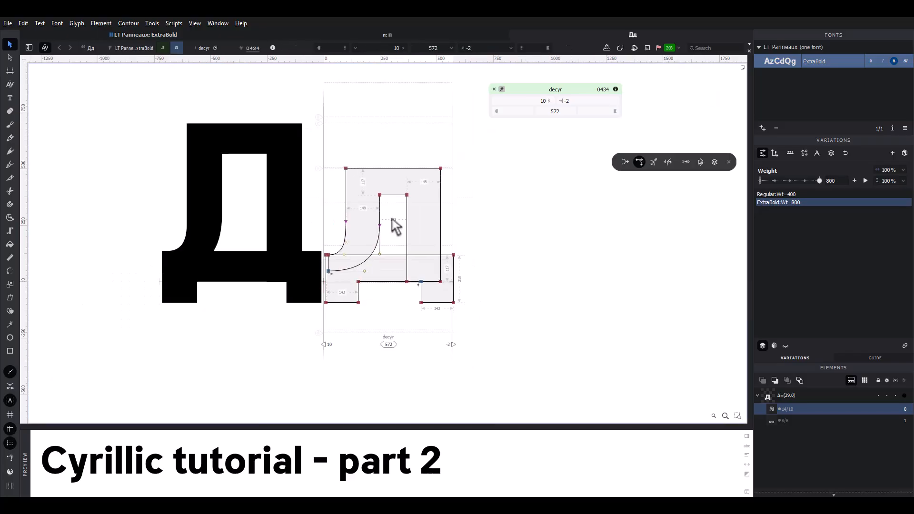
{"action": "key", "text": "space"}
{"action": "left_click_drag", "start_coordinate": [445, 196], "coordinate": [448, 201]}
{"action": "left_click_drag", "start_coordinate": [371, 314], "coordinate": [320, 258]}
{"action": "scroll", "coordinate": [320, 257], "scroll_direction": "up", "scroll_amount": 3}
{"action": "key", "text": "shift+Right"}
{"action": "key", "text": "space"}
{"action": "key", "text": "shift+Right"}
{"action": "key", "text": "shift+Right"}
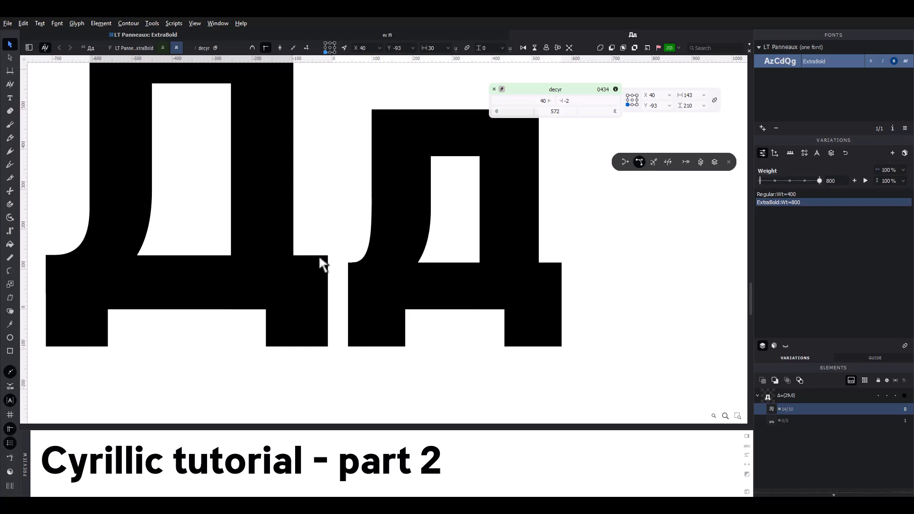
{"action": "key", "text": "shift+Left"}
{"action": "key", "text": "shift+Left"}
- Set decyr's right sidebearing to 20 in the ExtraBold master
{"action": "left_click", "coordinate": [311, 218]}
{"action": "left_click", "coordinate": [565, 101]}
{"action": "type", "text": "2"}
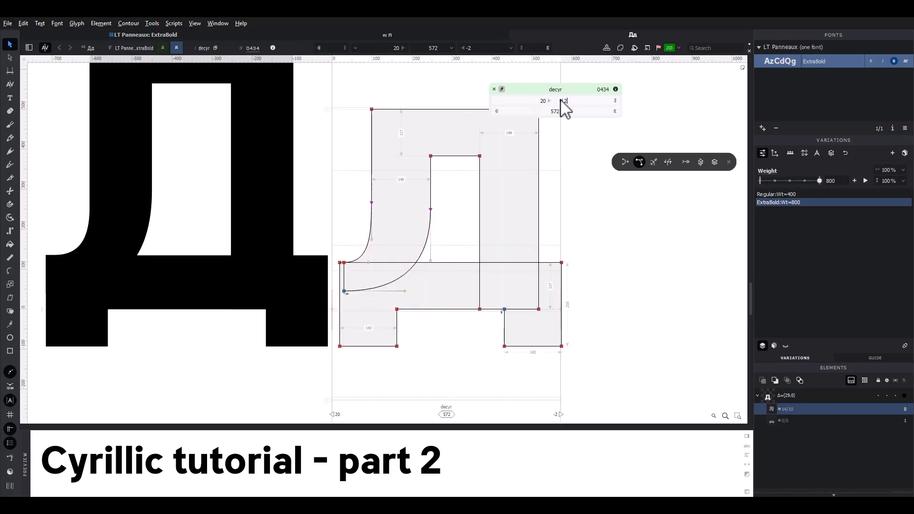
{"action": "type", "text": "0"}
{"action": "key", "text": "Return"}
{"action": "scroll", "coordinate": [584, 200], "scroll_direction": "down", "scroll_amount": 3}
{"action": "left_click_drag", "start_coordinate": [584, 200], "coordinate": [482, 232]}
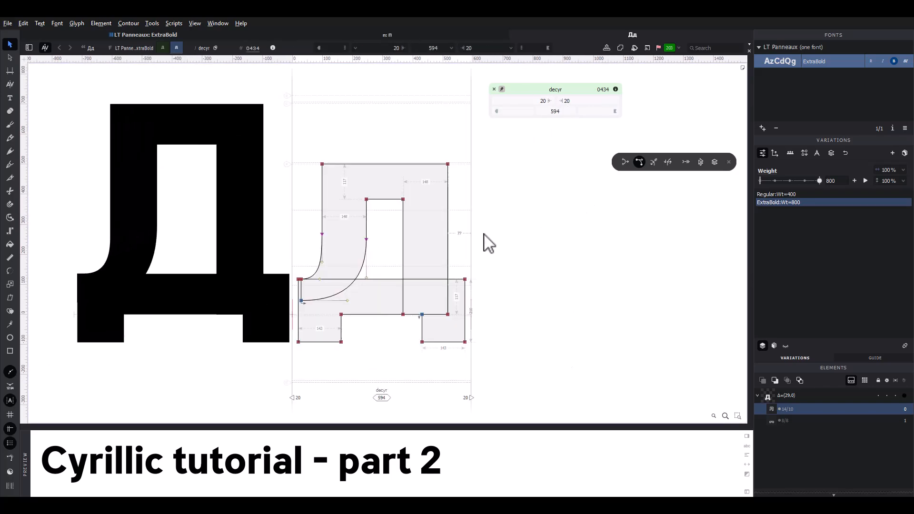
- Compare decyr across both masters and set the ExtraBold base contour's start point at its lower-left corner, matching Regular
{"action": "scroll", "coordinate": [450, 236], "scroll_direction": "up", "scroll_amount": 2}
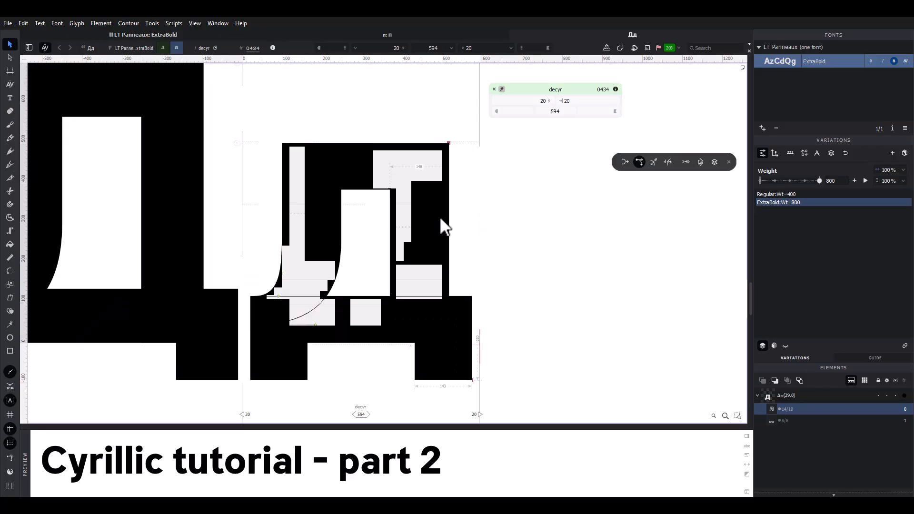
{"action": "left_click_drag", "start_coordinate": [819, 181], "coordinate": [804, 181]}
{"action": "left_click", "coordinate": [799, 192]}
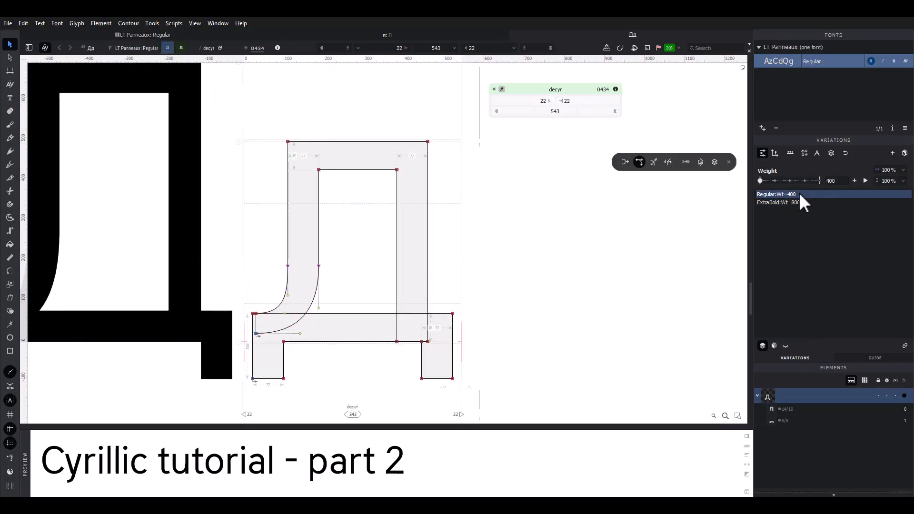
{"action": "left_click", "coordinate": [790, 202]}
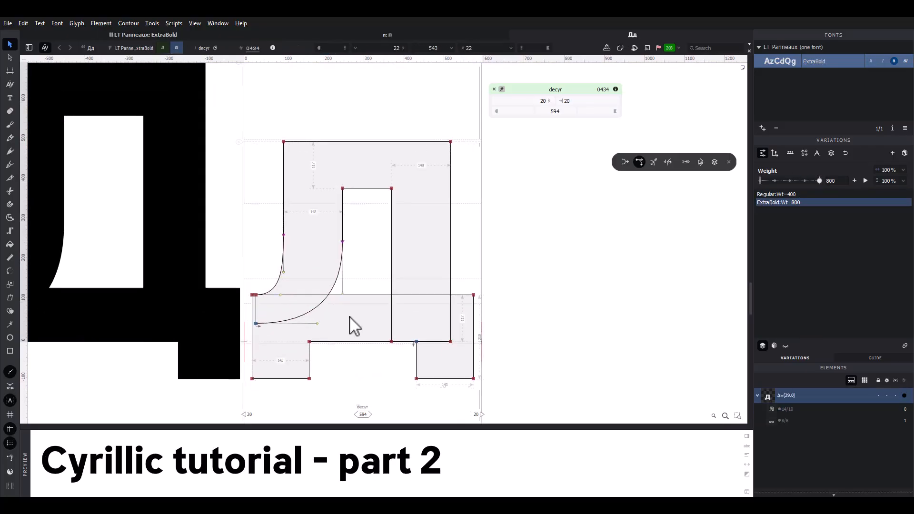
{"action": "right_click", "coordinate": [254, 379]}
{"action": "left_click", "coordinate": [280, 382]}
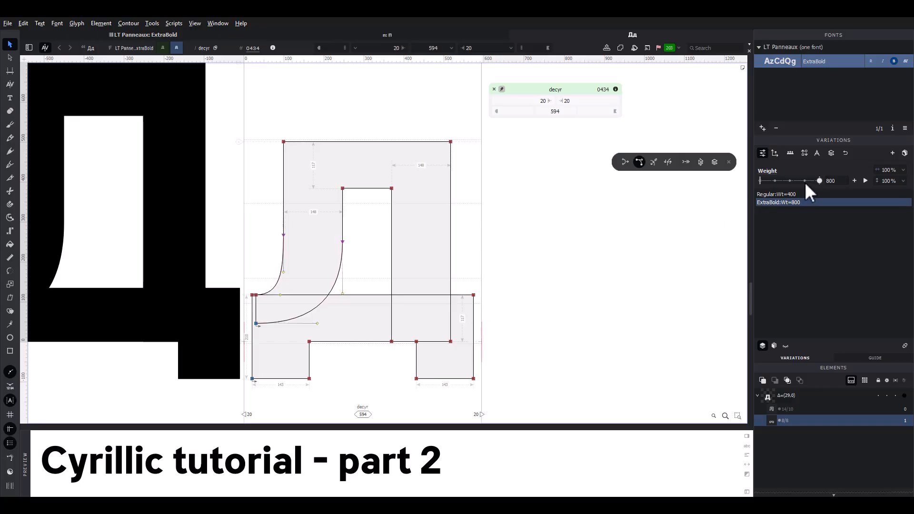
- Return to the font overview, copy the pecyr glyph into the empty tsecyr cell, and open tsecyr for editing
{"action": "left_click", "coordinate": [514, 35]}
{"action": "left_click", "coordinate": [392, 35]}
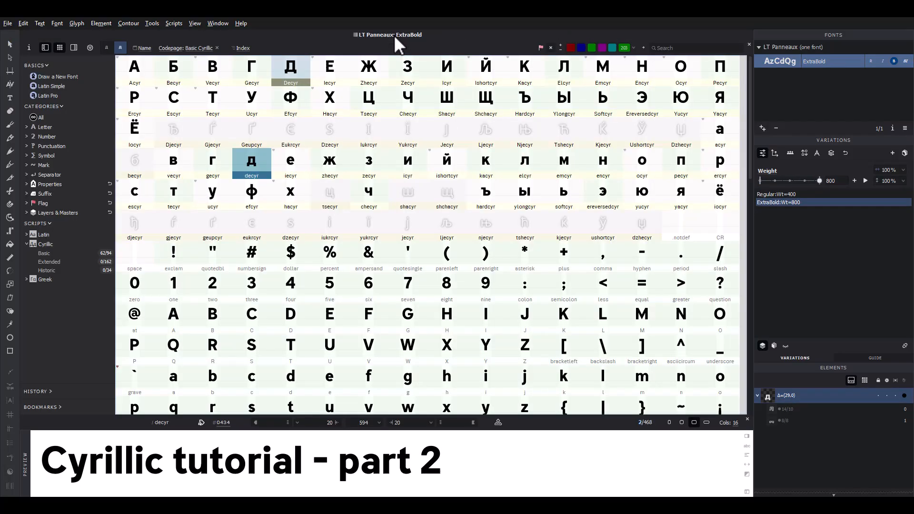
{"action": "left_click", "coordinate": [338, 157]}
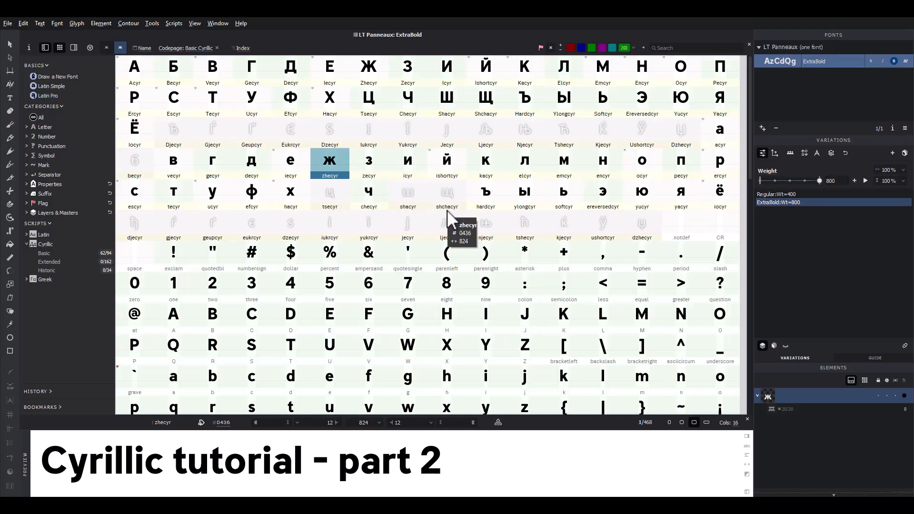
{"action": "left_click", "coordinate": [680, 167]}
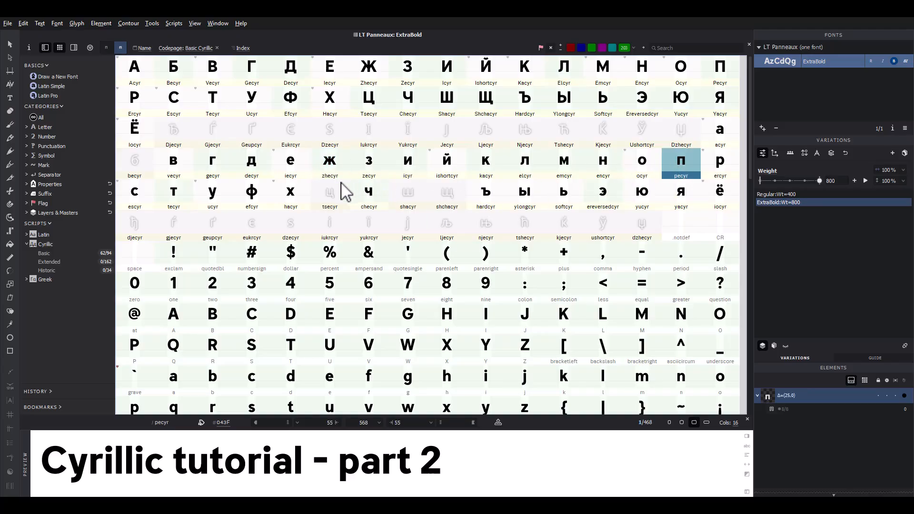
{"action": "left_click", "coordinate": [336, 192]}
{"action": "key", "text": "ctrl+v"}
{"action": "double_click", "coordinate": [335, 193]}
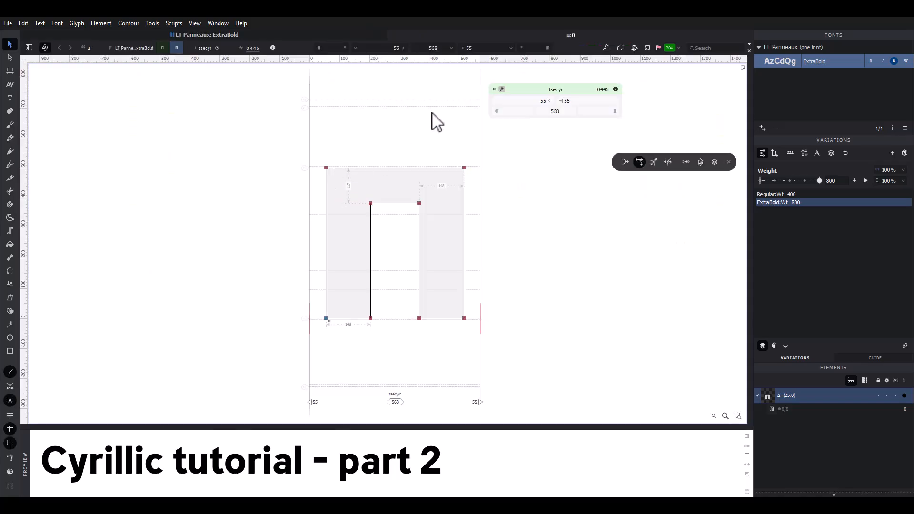
- Flip tsecyr's contour vertically in both the ExtraBold and Regular masters
{"action": "key", "text": "ctrl+a"}
{"action": "left_click", "coordinate": [534, 49]}
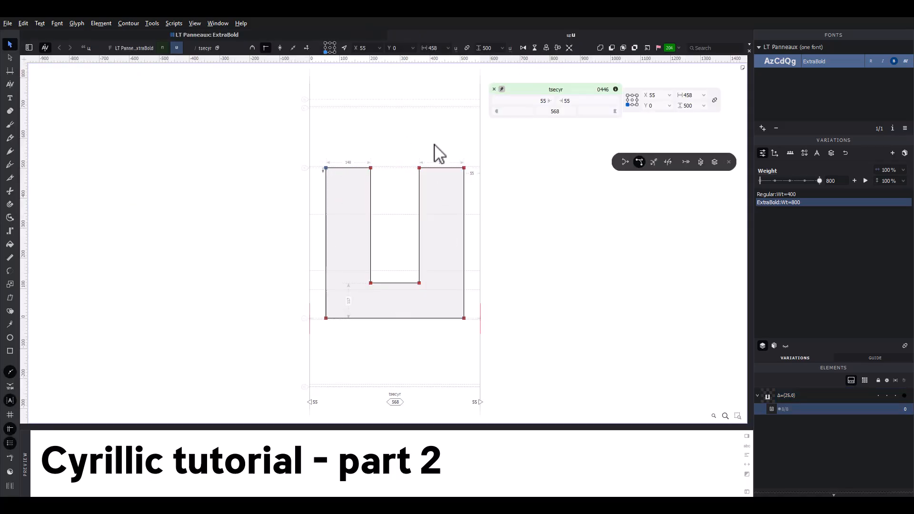
{"action": "left_click", "coordinate": [162, 48]}
{"action": "left_click", "coordinate": [537, 47]}
{"action": "left_click", "coordinate": [482, 149]}
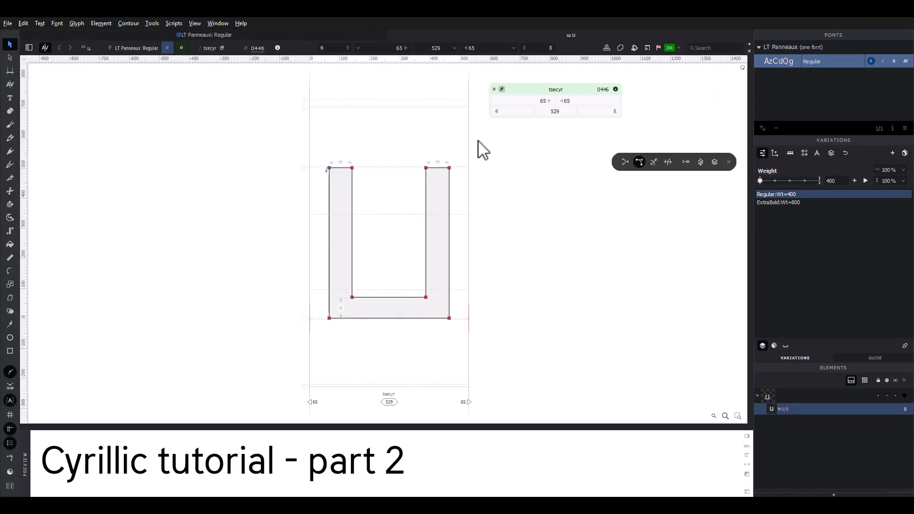
- Copy decyr's footed base contour in the Regular master and paste it into the tsecyr glyph
{"action": "left_click", "coordinate": [325, 34]}
{"action": "double_click", "coordinate": [266, 171]}
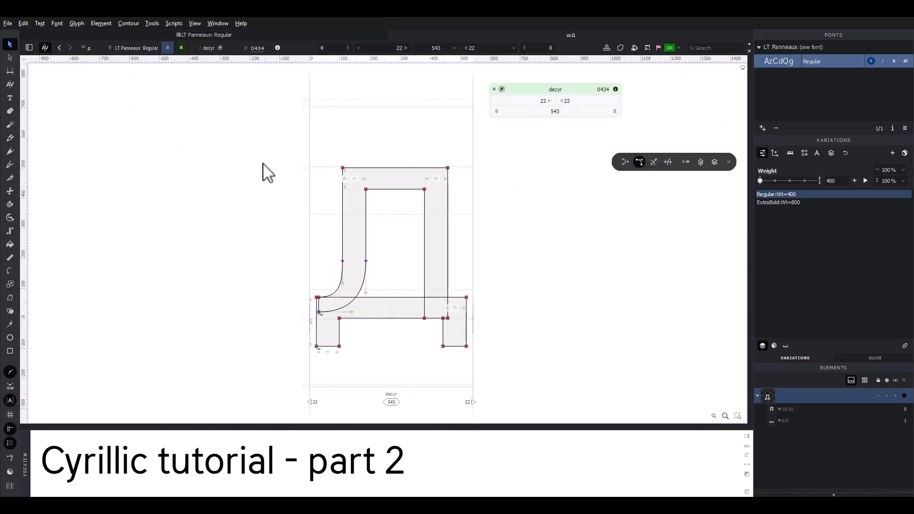
{"action": "left_click", "coordinate": [258, 37]}
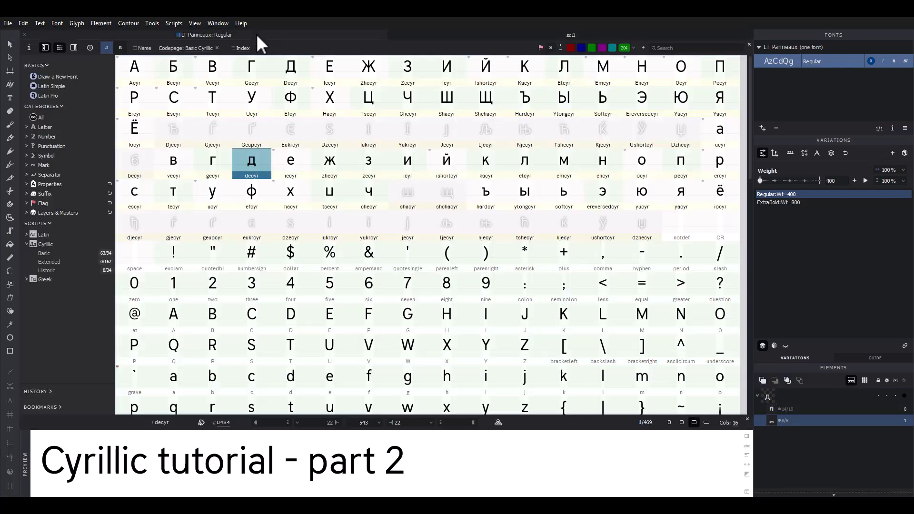
{"action": "double_click", "coordinate": [342, 180]}
{"action": "key", "text": "ctrl+v"}
{"action": "scroll", "coordinate": [434, 298], "scroll_direction": "up", "scroll_amount": 3}
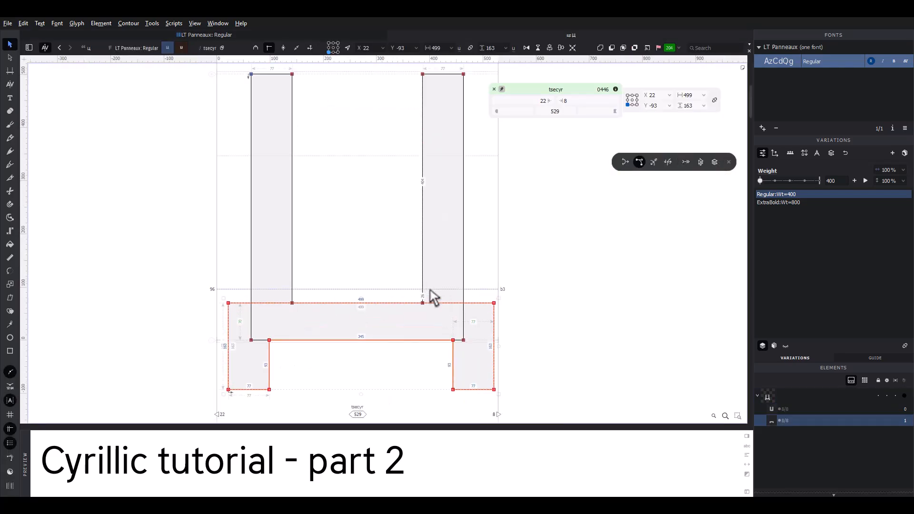
- Shift tsecyr's pasted base until its right foot meets the right stem's outer edge, and erase the base's left foot
{"action": "left_click_drag", "start_coordinate": [454, 340], "coordinate": [464, 340]}
{"action": "key", "text": "e"}
{"action": "left_click_drag", "start_coordinate": [297, 391], "coordinate": [223, 393]}
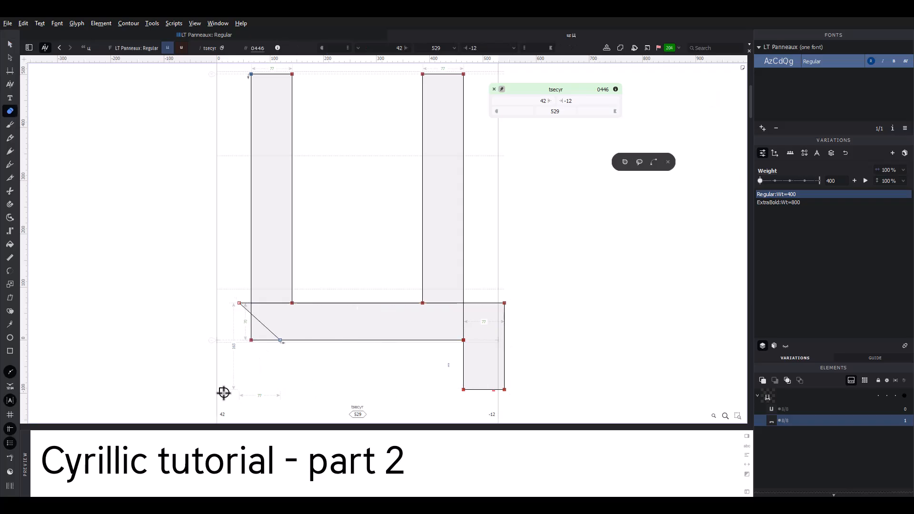
{"action": "left_click", "coordinate": [15, 45]}
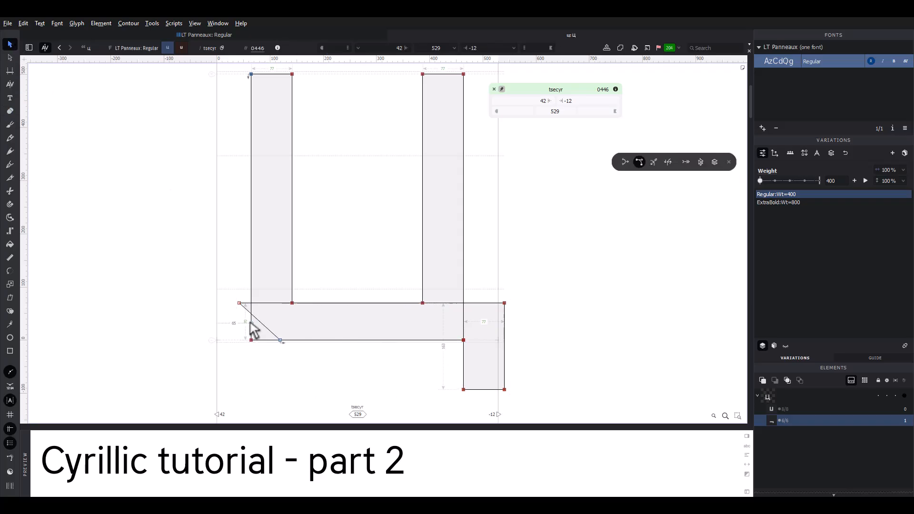
- Straighten the base's cut left end by aligning its upper corner with the left stem's inner edge, keeping it inside the glyph
{"action": "left_click_drag", "start_coordinate": [239, 303], "coordinate": [292, 310]}
{"action": "left_click", "coordinate": [318, 278]}
{"action": "scroll", "coordinate": [315, 271], "scroll_direction": "down", "scroll_amount": 2}
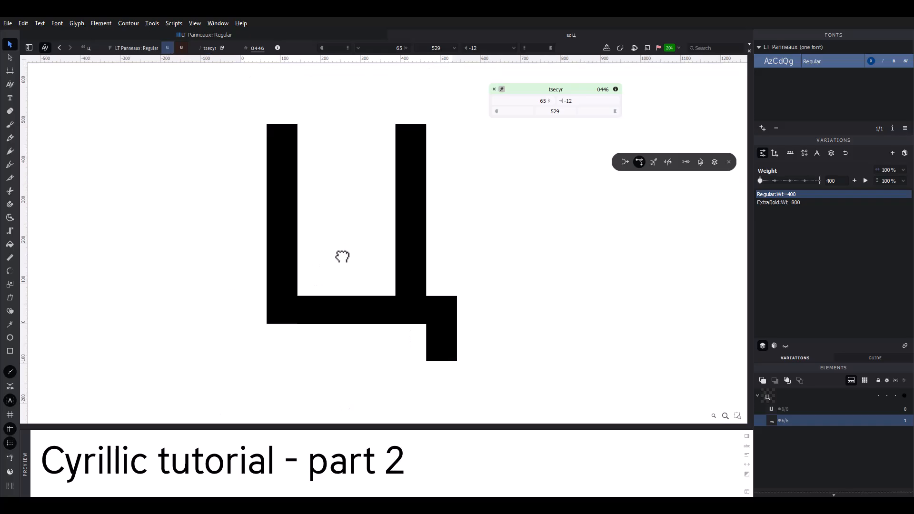
- Set tsecyr's right sidebearing to 30 in the Regular master
{"action": "left_click_drag", "start_coordinate": [343, 257], "coordinate": [336, 261]}
{"action": "left_click_drag", "start_coordinate": [596, 101], "coordinate": [532, 103]}
{"action": "type", "text": "30"}
{"action": "key", "text": "Return"}
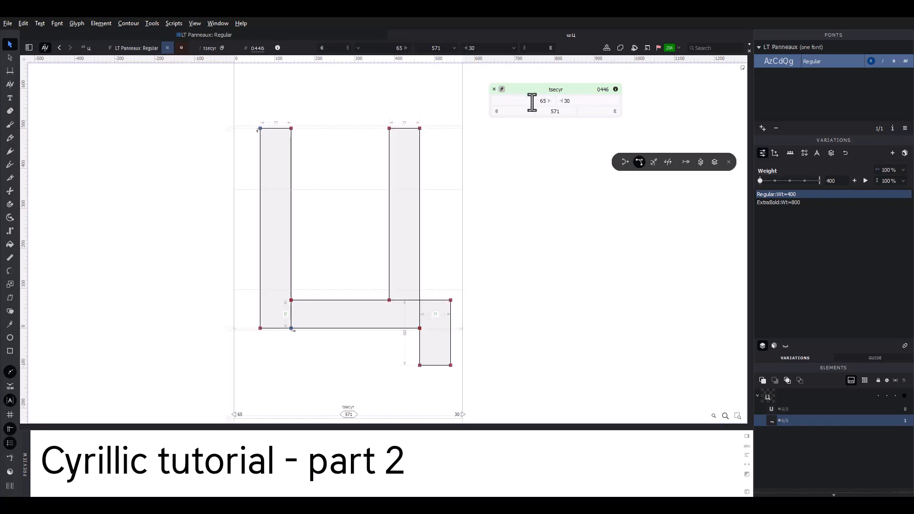
- Switch to the ExtraBold master, copy decyr's footed base contour and paste it into tsecyr
{"action": "left_click", "coordinate": [183, 48]}
{"action": "left_click", "coordinate": [208, 35]}
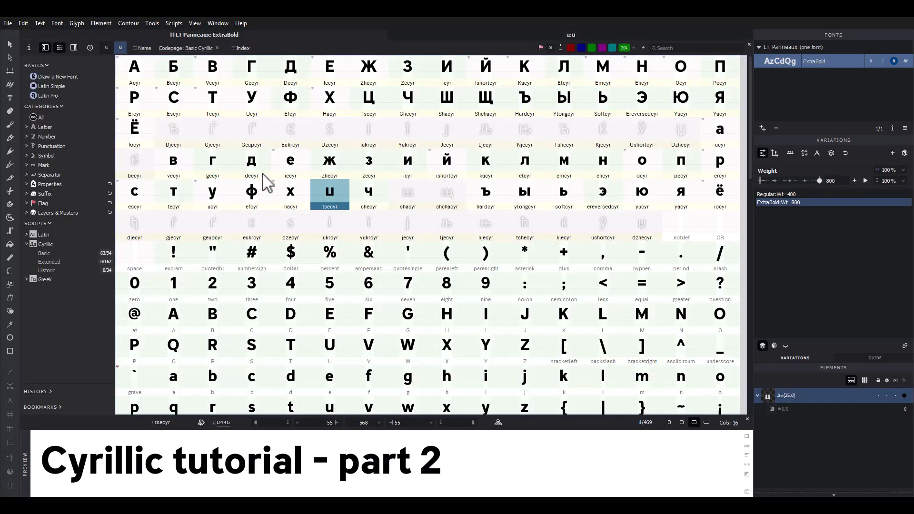
{"action": "double_click", "coordinate": [256, 170]}
{"action": "double_click", "coordinate": [362, 282]}
{"action": "key", "text": "ctrl+c"}
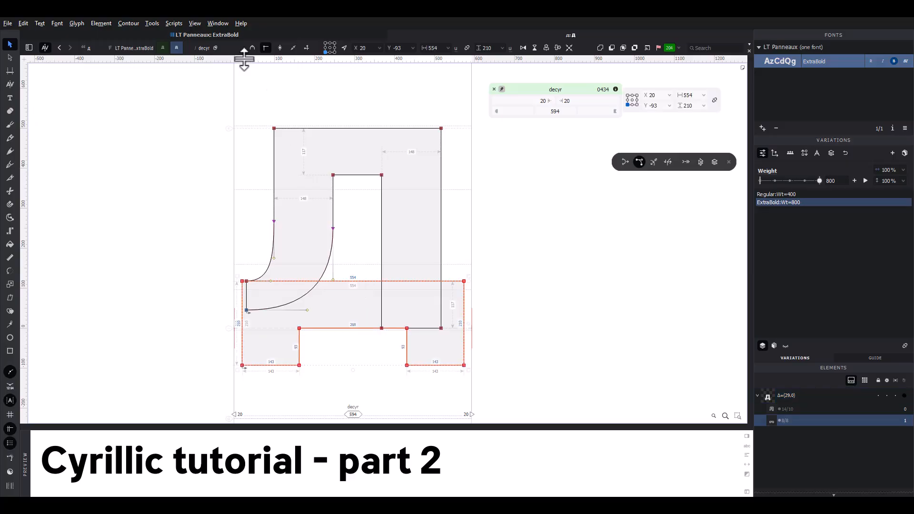
{"action": "left_click", "coordinate": [242, 36]}
{"action": "double_click", "coordinate": [329, 190]}
{"action": "key", "text": "ctrl+v"}
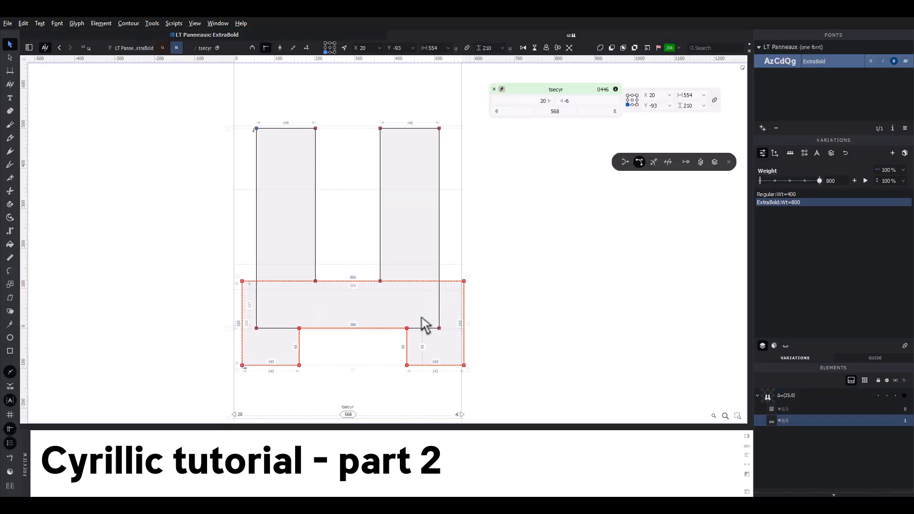
- Move the pasted ExtraBold base to X 31 and erase its left foot
{"action": "key", "text": "shift+Right"}
{"action": "key", "text": "shift+Right"}
{"action": "key", "text": "shift+Right"}
{"action": "key", "text": "shift+Left"}
{"action": "key", "text": "shift+Left"}
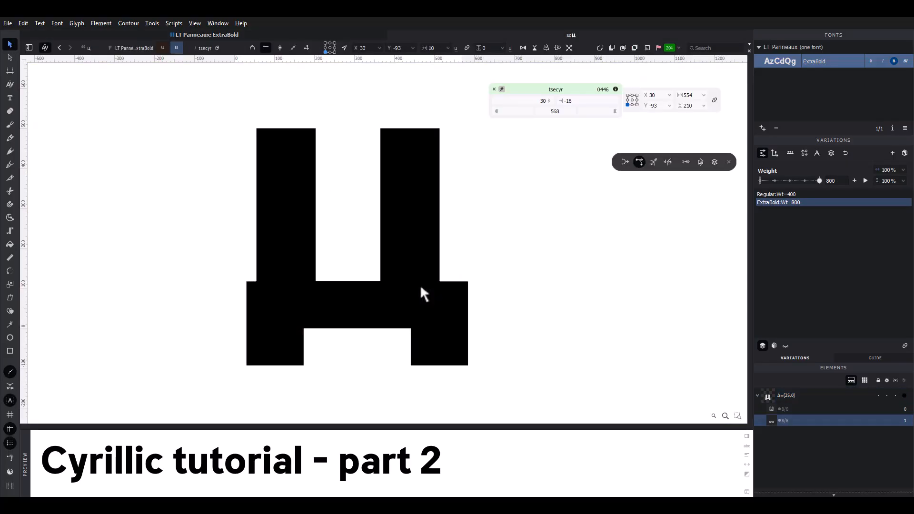
{"action": "key", "text": "Right"}
{"action": "left_click", "coordinate": [329, 337]}
{"action": "key", "text": "e"}
{"action": "left_click_drag", "start_coordinate": [318, 365], "coordinate": [233, 368]}
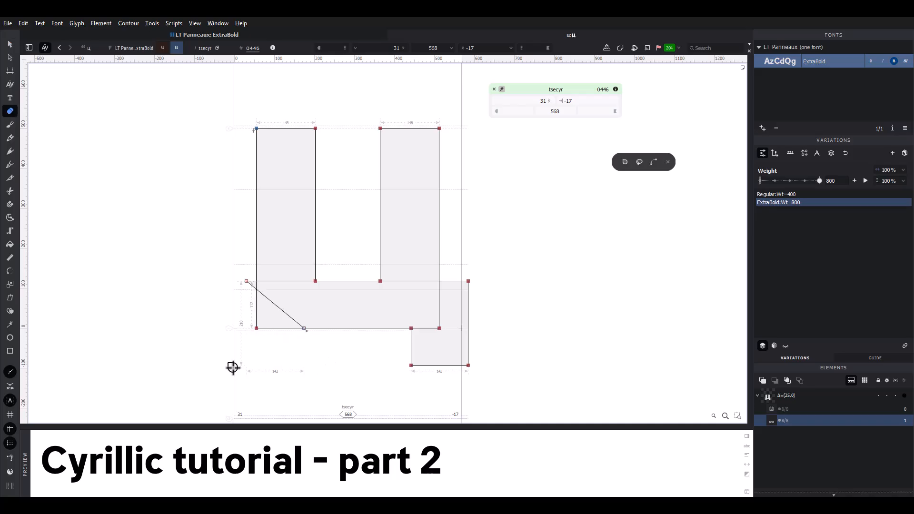
- Pull the ExtraBold base's cut left end over to the right stem's inner edge so that it stands vertical
{"action": "key", "text": "a"}
{"action": "left_click_drag", "start_coordinate": [248, 280], "coordinate": [380, 282]}
{"action": "scroll", "coordinate": [363, 240], "scroll_direction": "down", "scroll_amount": 2}
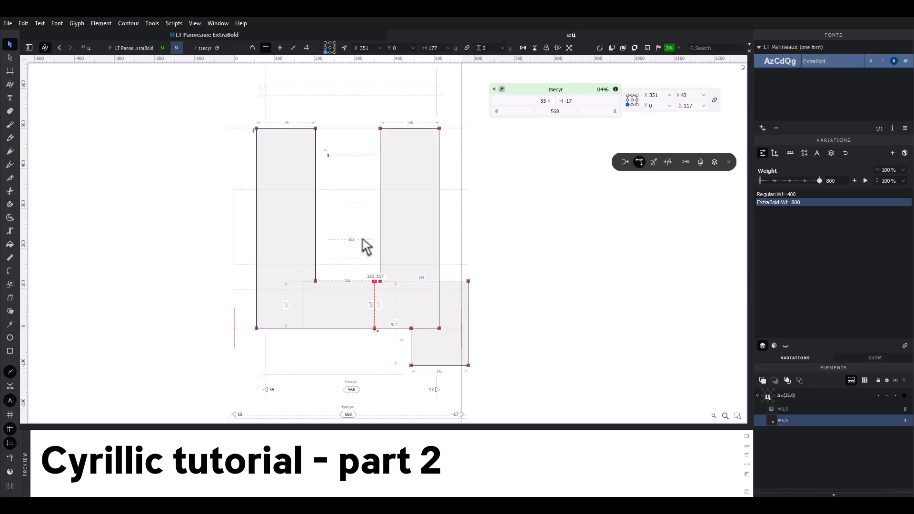
{"action": "left_click", "coordinate": [364, 240]}
{"action": "left_click_drag", "start_coordinate": [384, 220], "coordinate": [380, 224]}
- Set tsecyr's right sidebearing to 30 in the ExtraBold master
{"action": "left_click_drag", "start_coordinate": [592, 102], "coordinate": [543, 105]}
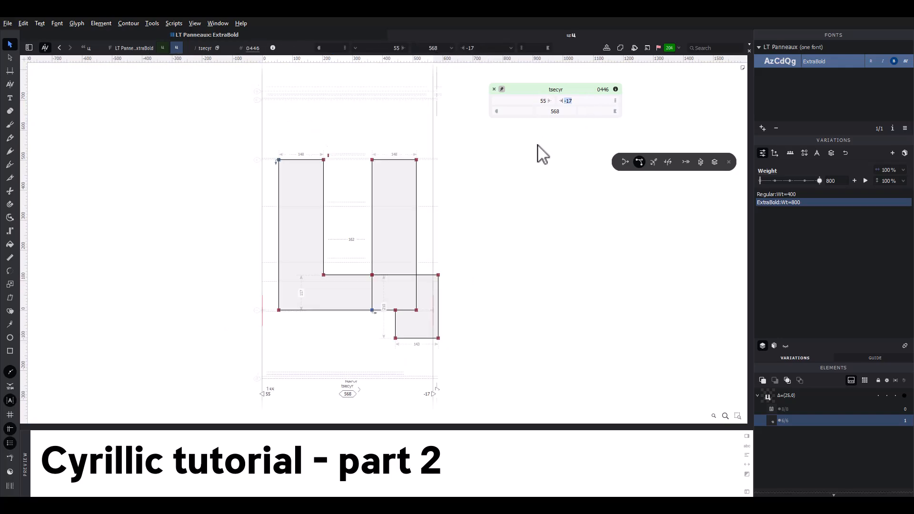
{"action": "key", "text": "Return"}
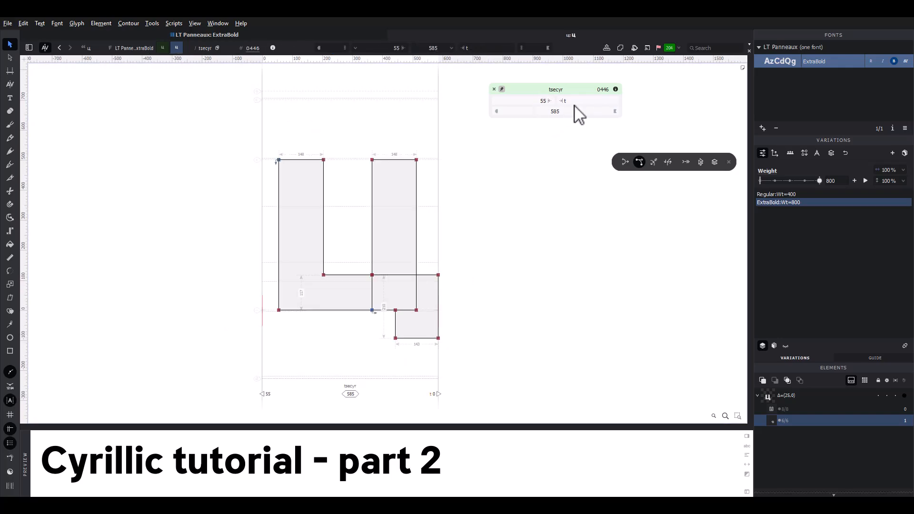
{"action": "type", "text": "30"}
{"action": "key", "text": "Return"}
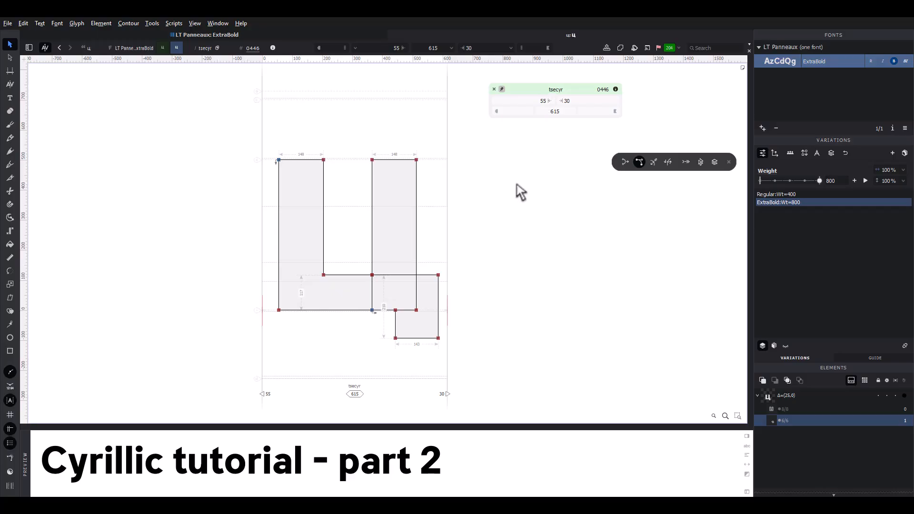
{"action": "scroll", "coordinate": [497, 187], "scroll_direction": "up", "scroll_amount": 2}
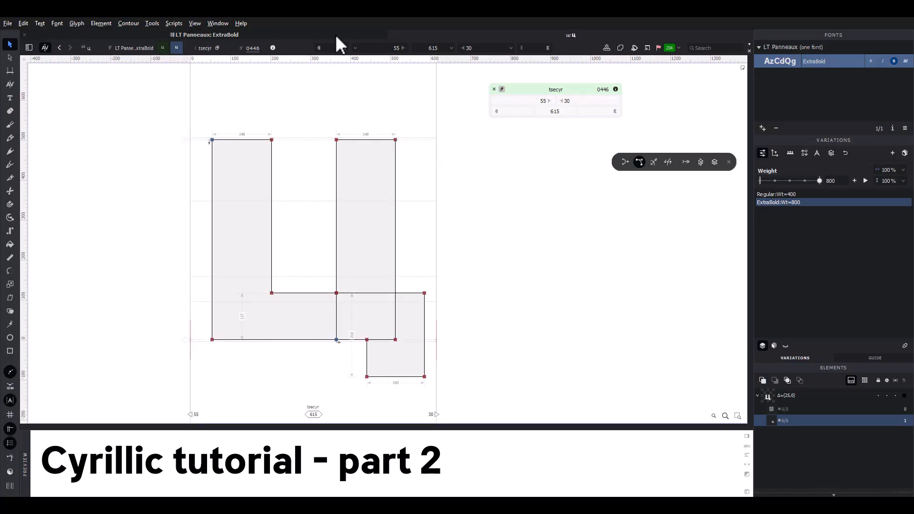
- Merge tsecyr's overlapping contours into one outline in both the ExtraBold and Regular masters
{"action": "key", "text": "ctrl+a"}
{"action": "left_click", "coordinate": [600, 48]}
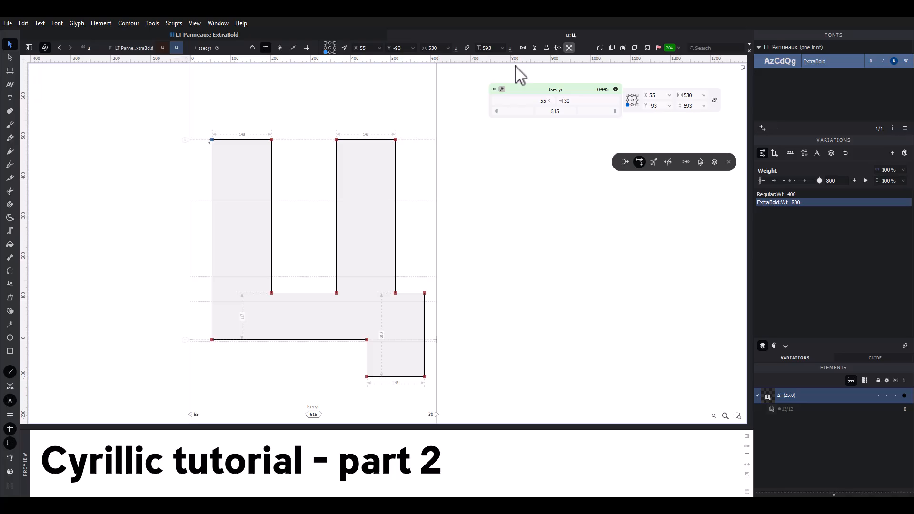
{"action": "left_click", "coordinate": [162, 47]}
{"action": "key", "text": "ctrl+a"}
{"action": "left_click", "coordinate": [600, 48]}
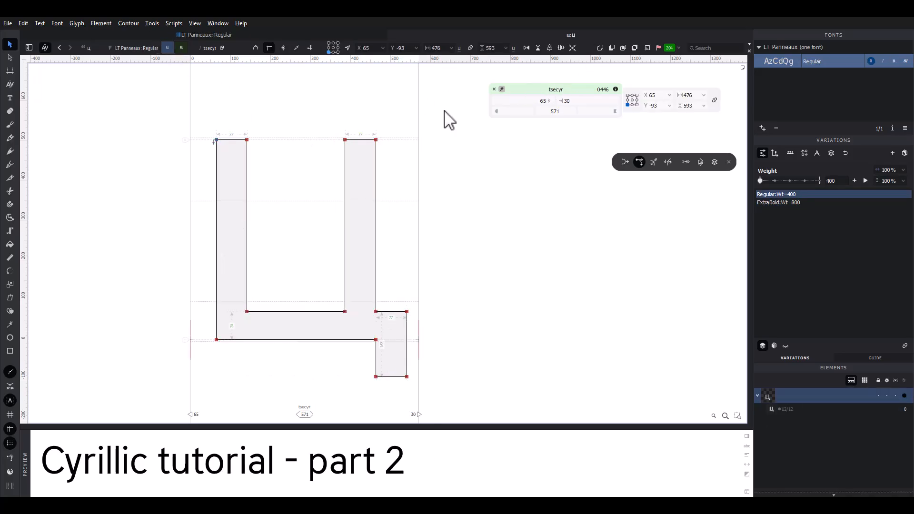
{"action": "left_click", "coordinate": [444, 111]}
{"action": "scroll", "coordinate": [444, 111], "scroll_direction": "down", "scroll_amount": 2}
{"action": "left_click_drag", "start_coordinate": [444, 111], "coordinate": [425, 130]}
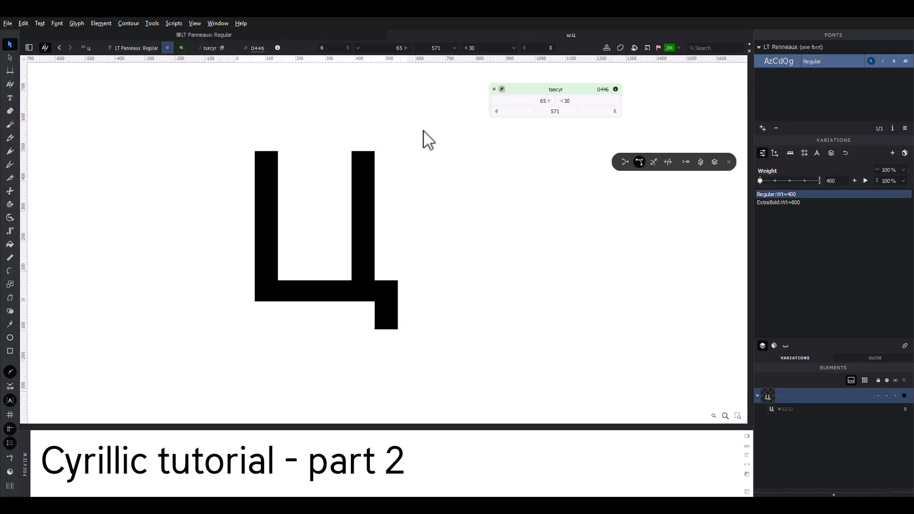
- Return to the font overview, copy tsecyr into the empty shchacyr cell, and open shchacyr for editing
{"action": "left_click", "coordinate": [392, 34]}
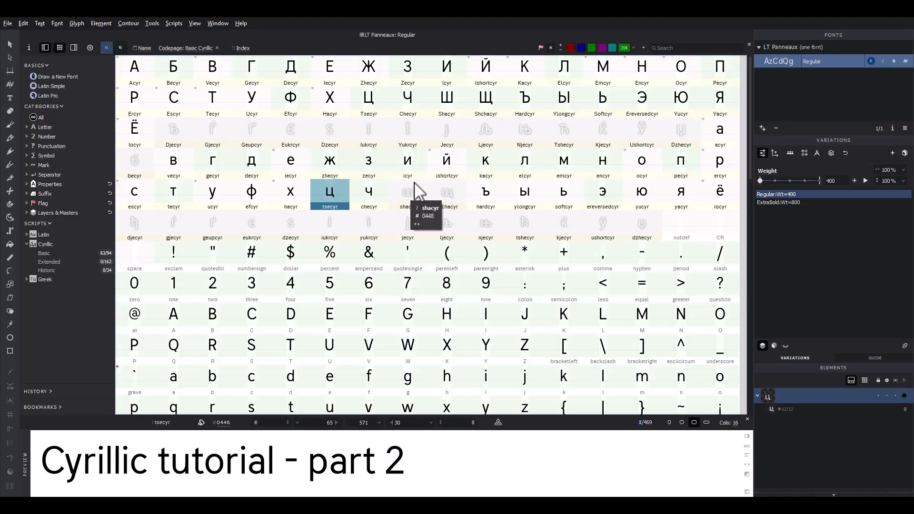
{"action": "left_click", "coordinate": [448, 190]}
{"action": "key", "text": "ctrl+v"}
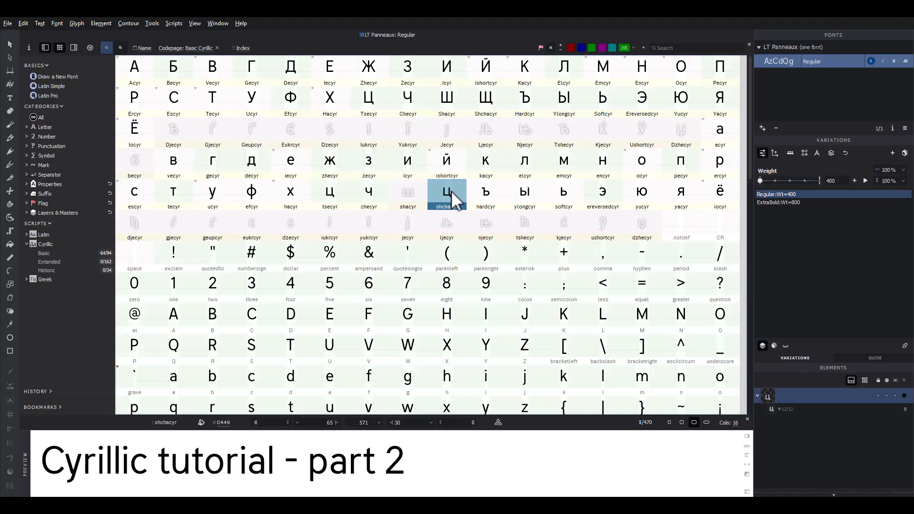
{"action": "double_click", "coordinate": [448, 193]}
- Widen shchacyr in the Regular master by moving its right stem and descender 190 units to the right
{"action": "left_click_drag", "start_coordinate": [344, 152], "coordinate": [431, 350]}
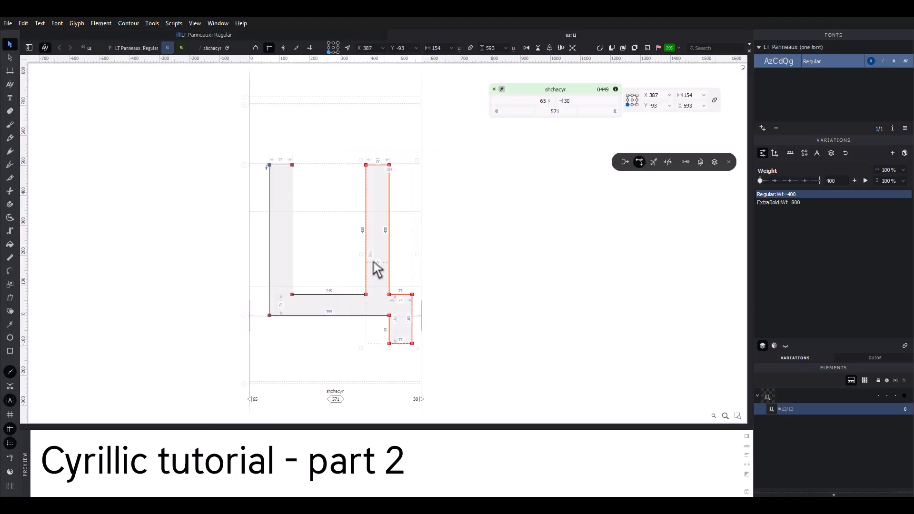
{"action": "key", "text": "shift+Right"}
{"action": "key", "text": "shift+Right"}
{"action": "key", "text": "shift+Right"}
{"action": "key", "text": "shift+Right"}
{"action": "key", "text": "shift+Right"}
{"action": "key", "text": "shift+Right"}
{"action": "key", "text": "shift+Right"}
{"action": "key", "text": "shift+Right"}
{"action": "key", "text": "shift+Right"}
{"action": "key", "text": "shift+Right"}
{"action": "key", "text": "shift+Right"}
{"action": "key", "text": "shift+Right"}
{"action": "key", "text": "shift+Right"}
{"action": "key", "text": "shift+Right"}
{"action": "key", "text": "shift+Right"}
{"action": "key", "text": "shift+Right"}
{"action": "key", "text": "shift+Right"}
{"action": "key", "text": "shift+Right"}
{"action": "key", "text": "shift+Right"}
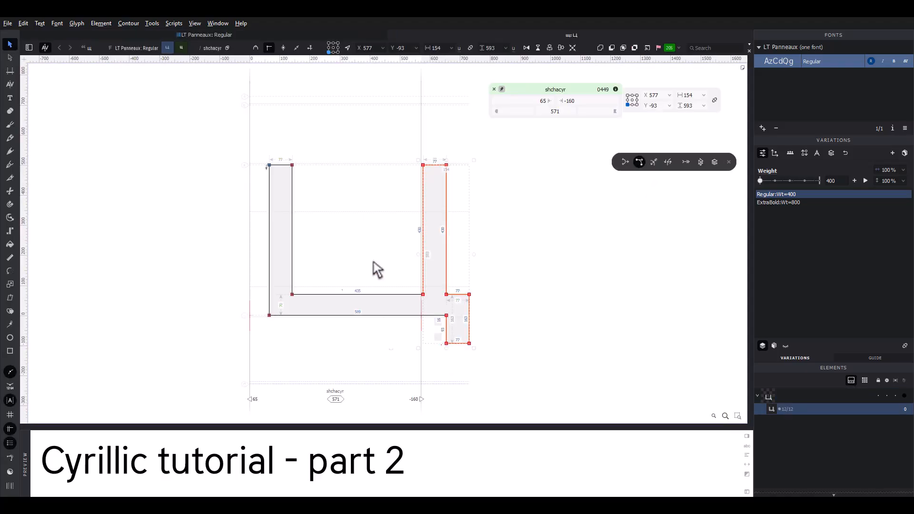
{"action": "left_click", "coordinate": [377, 267]}
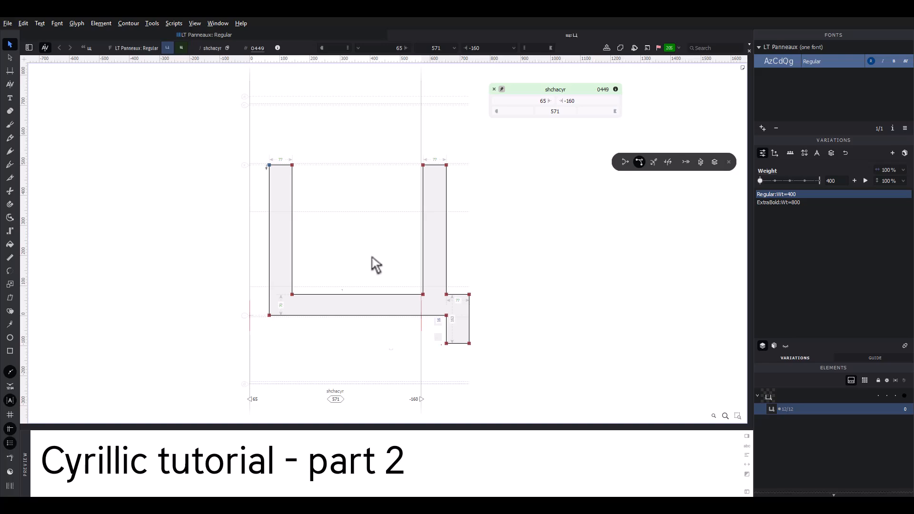
- Set shchacyr's right sidebearing to 30 in the Regular master
{"action": "left_click", "coordinate": [574, 102]}
{"action": "type", "text": "30"}
{"action": "key", "text": "Return"}
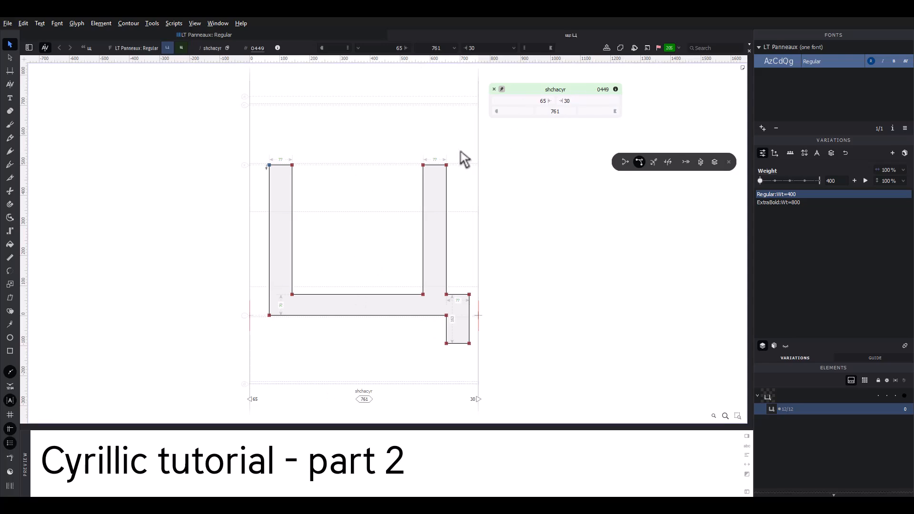
- Add the letter i beside shchacyr, copy its stem contour and paste it into shchacyr
{"action": "type", "text": "tor"}
{"action": "type", "text": "i"}
{"action": "key", "text": "Escape"}
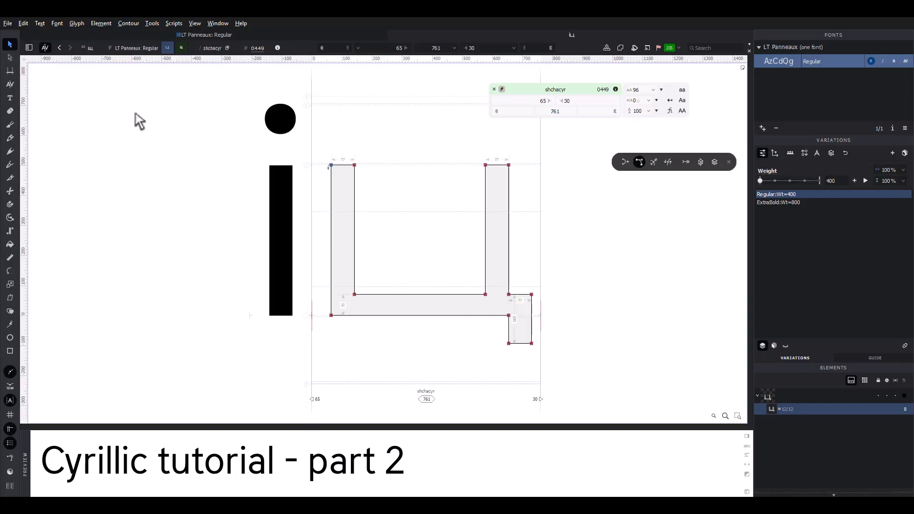
{"action": "left_click", "coordinate": [276, 187]}
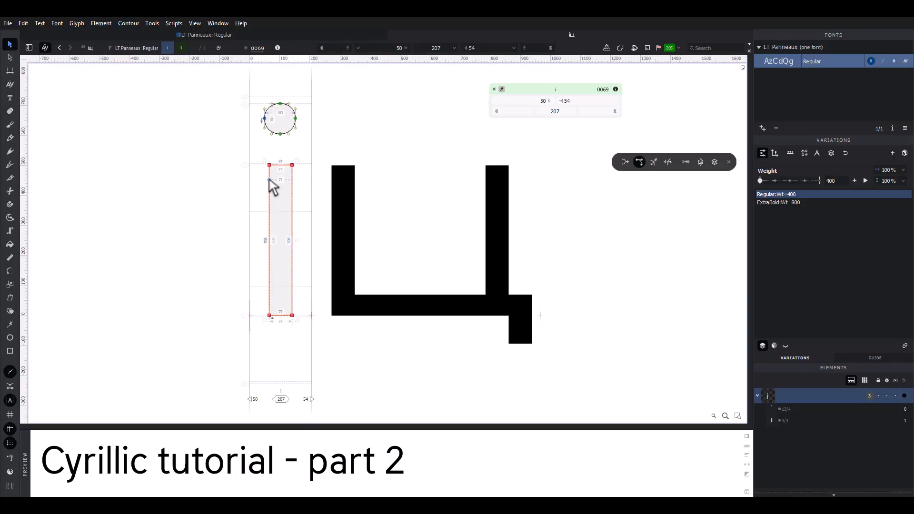
{"action": "key", "text": "ctrl+c"}
{"action": "left_click", "coordinate": [374, 196]}
{"action": "key", "text": "ctrl+v"}
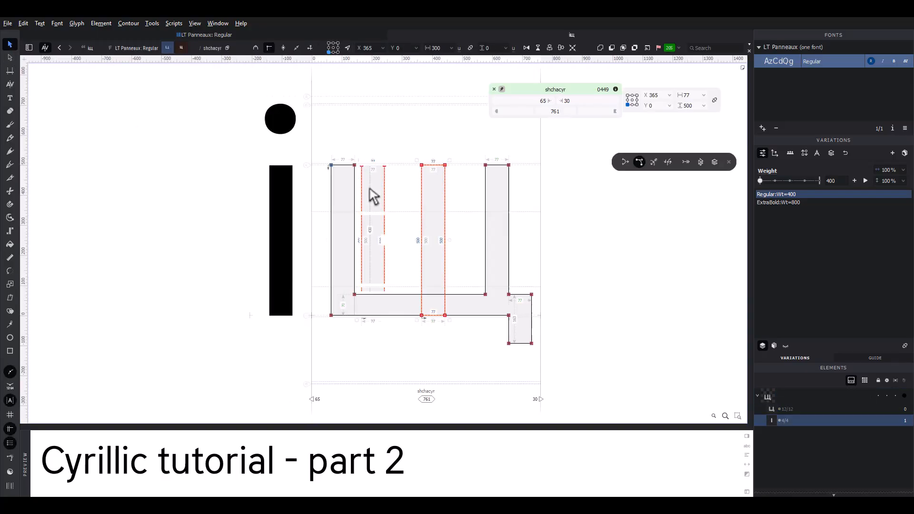
- Center the pasted stem between shchacyr's two outer stems, leaving equal gaps on both sides
{"action": "scroll", "coordinate": [370, 189], "scroll_direction": "up", "scroll_amount": 1}
{"action": "key", "text": "space"}
{"action": "left_click_drag", "start_coordinate": [370, 190], "coordinate": [344, 190]}
{"action": "scroll", "coordinate": [388, 200], "scroll_direction": "up", "scroll_amount": 1}
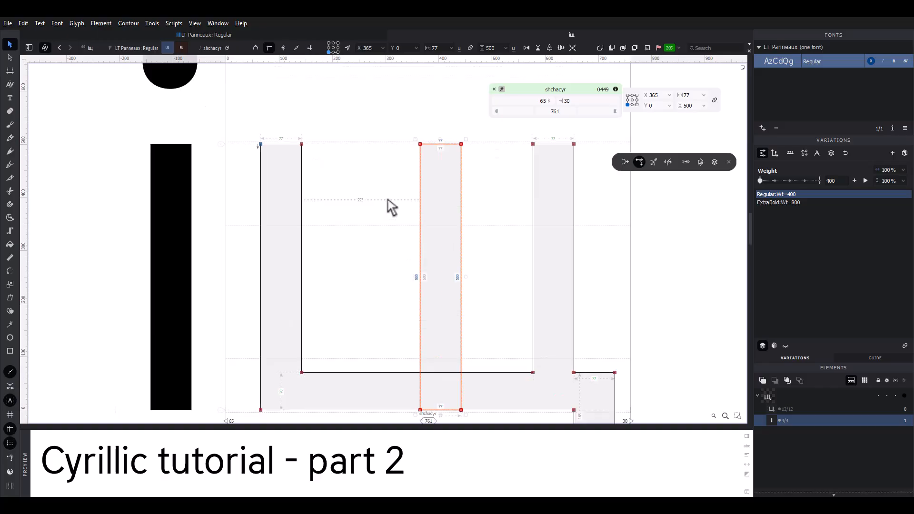
{"action": "key", "text": "shift+Left"}
{"action": "key", "text": "shift+Left"}
{"action": "key", "text": "shift+Left"}
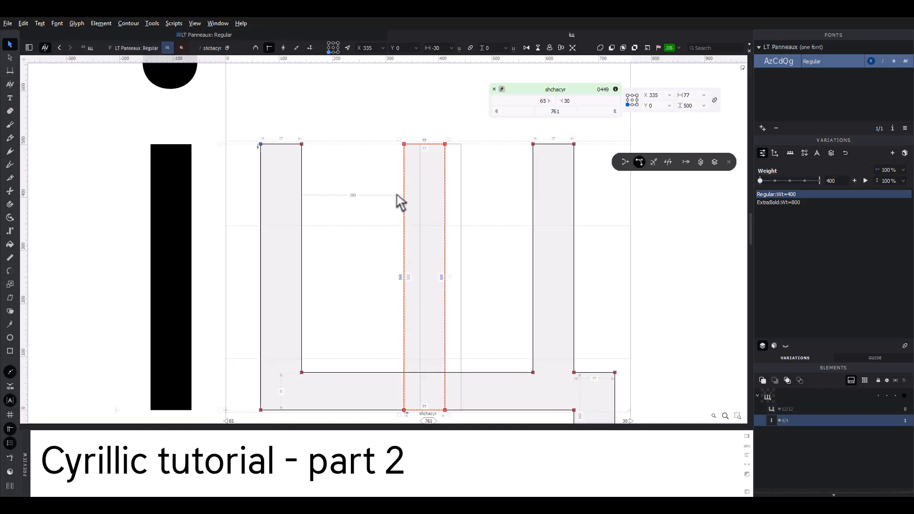
{"action": "key", "text": "shift+Left"}
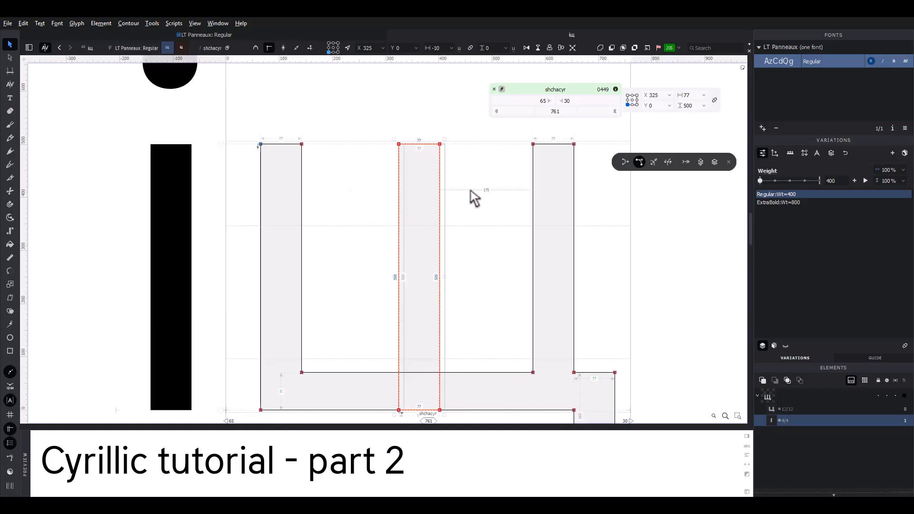
{"action": "key", "text": "Left"}
{"action": "key", "text": "Left"}
{"action": "key", "text": "Left"}
{"action": "key", "text": "Left"}
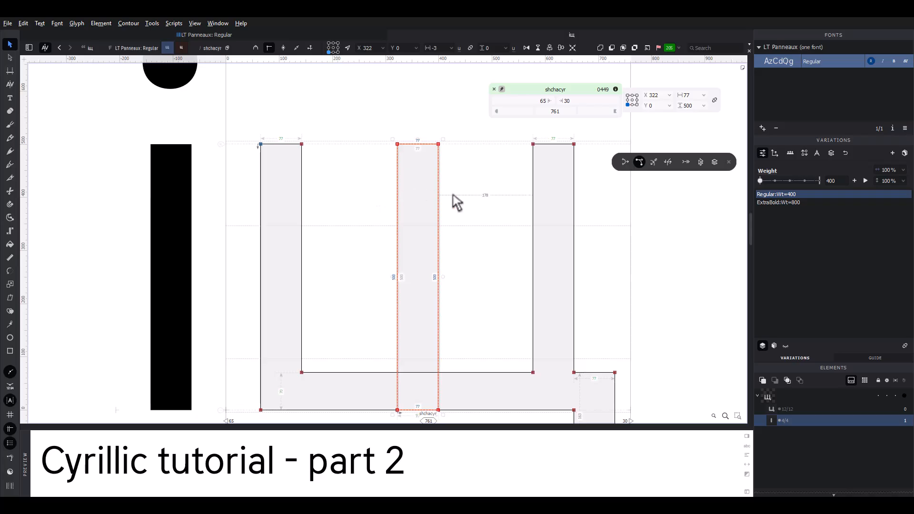
- Merge shchacyr's middle stem with the main contour in the Regular master
{"action": "left_click", "coordinate": [453, 194]}
{"action": "scroll", "coordinate": [452, 194], "scroll_direction": "down", "scroll_amount": 3}
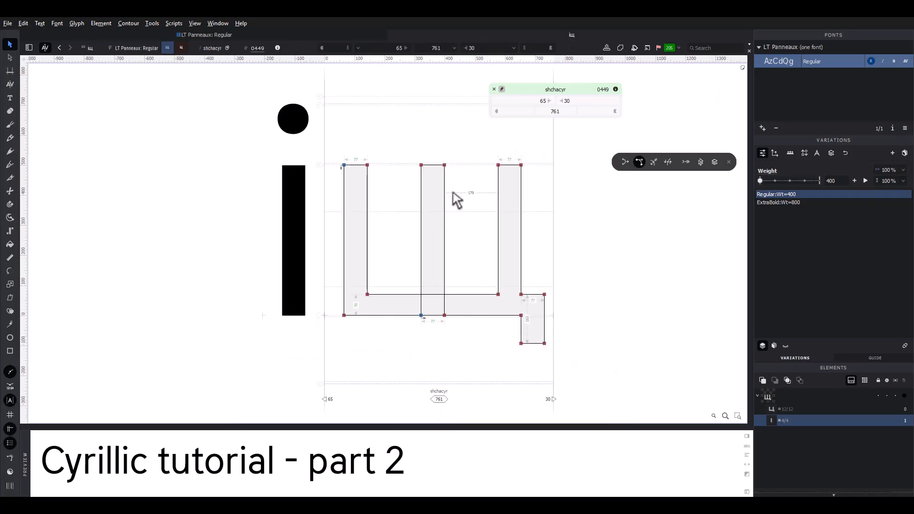
{"action": "key", "text": "space"}
{"action": "left_click_drag", "start_coordinate": [453, 194], "coordinate": [424, 202]}
{"action": "key", "text": "ctrl+a"}
{"action": "left_click", "coordinate": [363, 123]}
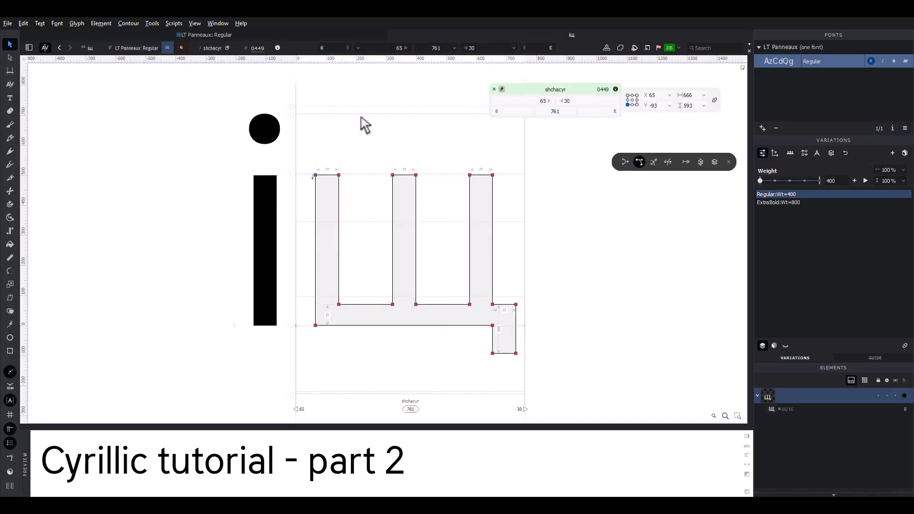
- In the ExtraBold master, widen shchacyr by shifting its right stem and tail outward together to X 585
{"action": "left_click", "coordinate": [181, 48]}
{"action": "left_click_drag", "start_coordinate": [398, 153], "coordinate": [524, 413]}
{"action": "key", "text": "shift+Right"}
{"action": "key", "text": "shift+Right"}
{"action": "key", "text": "shift+Right"}
{"action": "key", "text": "shift+Right"}
{"action": "key", "text": "shift+Right"}
{"action": "key", "text": "shift+Right"}
{"action": "key", "text": "shift+Right"}
{"action": "key", "text": "shift+Right"}
{"action": "key", "text": "shift+Right"}
{"action": "key", "text": "shift+Right"}
{"action": "key", "text": "shift+Right"}
{"action": "key", "text": "shift+Right"}
{"action": "key", "text": "shift+Right"}
{"action": "key", "text": "shift+Right"}
{"action": "key", "text": "shift+Right"}
{"action": "key", "text": "shift+Right"}
{"action": "key", "text": "shift+Right"}
{"action": "key", "text": "shift+Right"}
{"action": "key", "text": "shift+Right"}
{"action": "key", "text": "shift+Right"}
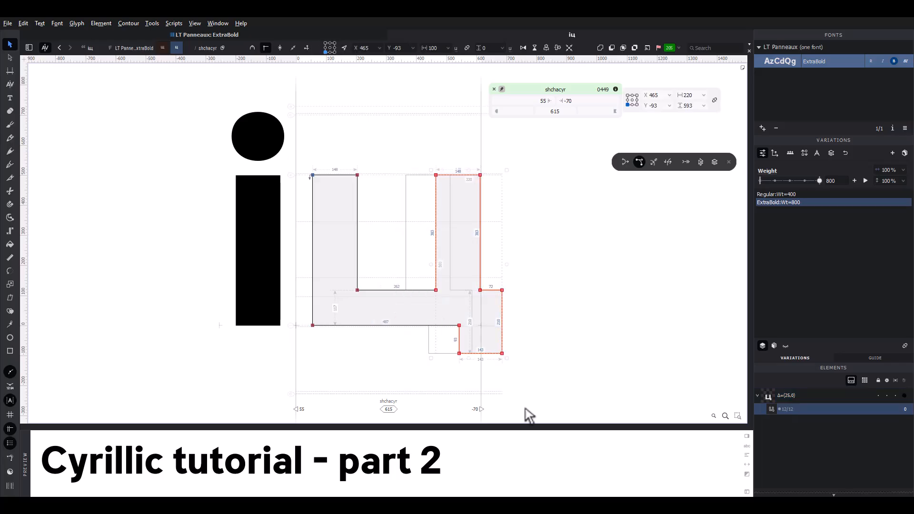
{"action": "key", "text": "shift+Left"}
{"action": "key", "text": "shift+Left"}
{"action": "key", "text": "shift+Left"}
{"action": "key", "text": "shift+Left"}
{"action": "key", "text": "shift+Left"}
{"action": "key", "text": "shift+Left"}
{"action": "key", "text": "shift+Left"}
{"action": "key", "text": "shift+Left"}
{"action": "key", "text": "space"}
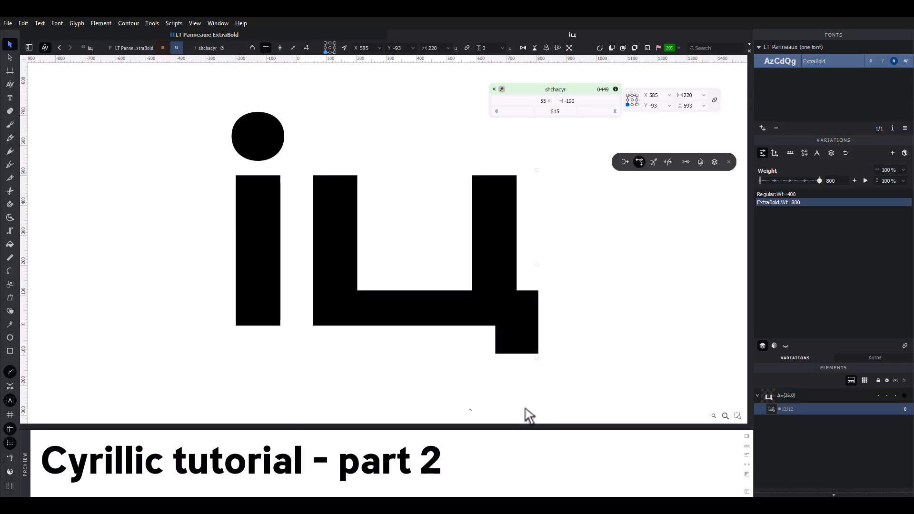
- Set shchacyr's right sidebearing to 30 in the ExtraBold master
{"action": "left_click", "coordinate": [572, 331]}
{"action": "double_click", "coordinate": [559, 101]}
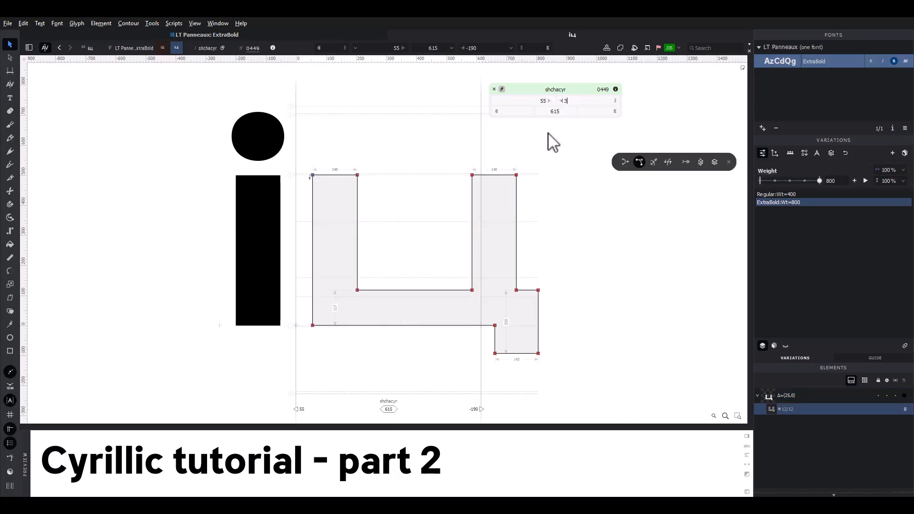
{"action": "type", "text": "30"}
{"action": "key", "text": "Return"}
- Copy the stem contour of the ExtraBold letter i and paste it into shchacyr
{"action": "double_click", "coordinate": [277, 200]}
{"action": "left_click", "coordinate": [280, 196]}
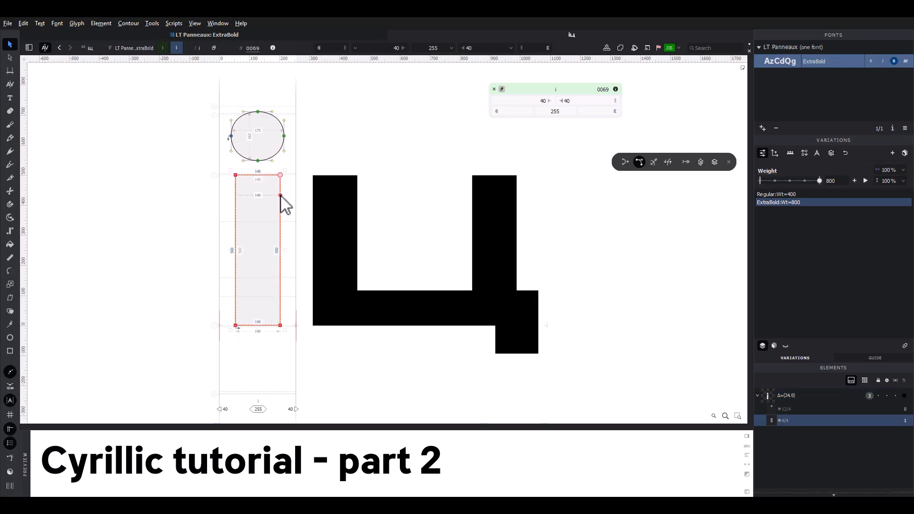
{"action": "double_click", "coordinate": [373, 196]}
{"action": "key", "text": "ctrl+v"}
- Center the pasted stem between shchacyr's outer stems at X 320 in the ExtraBold master
{"action": "key", "text": "ctrl+Right"}
{"action": "key", "text": "ctrl+Right"}
{"action": "key", "text": "ctrl+Right"}
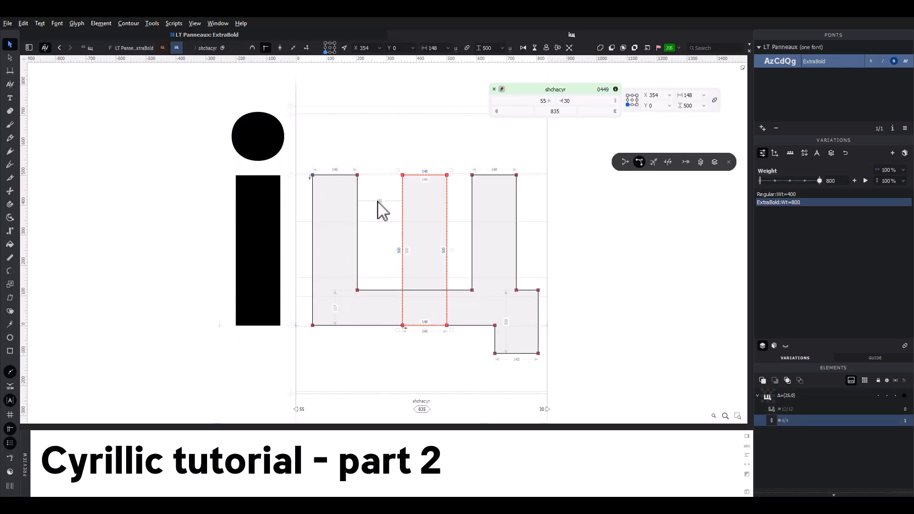
{"action": "scroll", "coordinate": [466, 199], "scroll_direction": "up", "scroll_amount": 2}
{"action": "key", "text": "shift+Left"}
{"action": "key", "text": "shift+Left"}
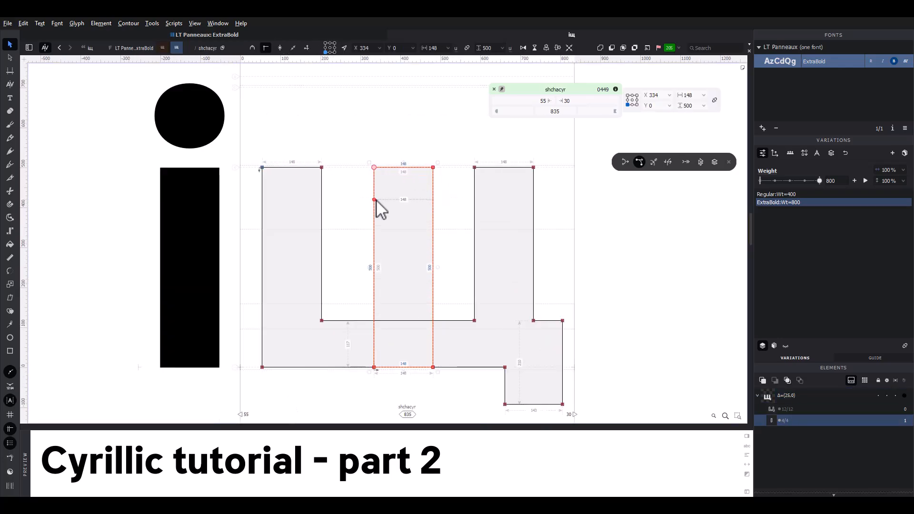
{"action": "key", "text": "shift+Left"}
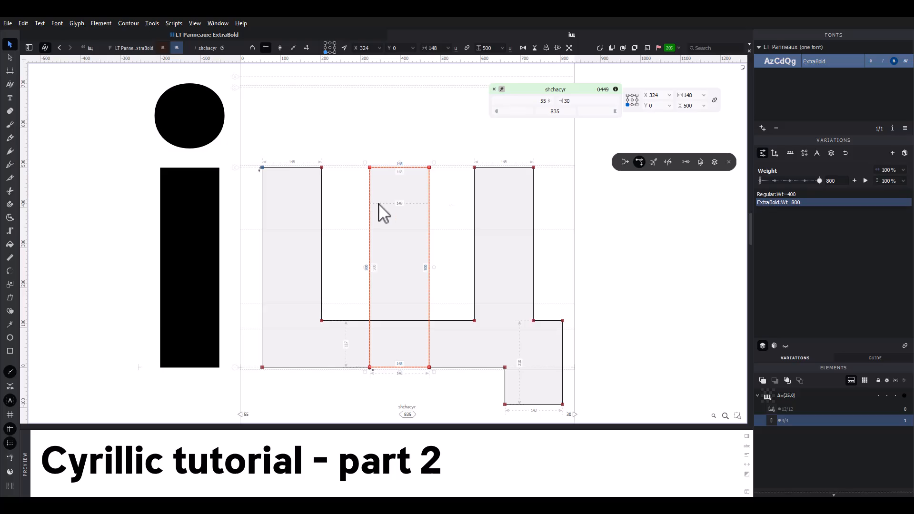
{"action": "key", "text": "Left"}
{"action": "key", "text": "Left"}
{"action": "key", "text": "Left"}
{"action": "key", "text": "Left"}
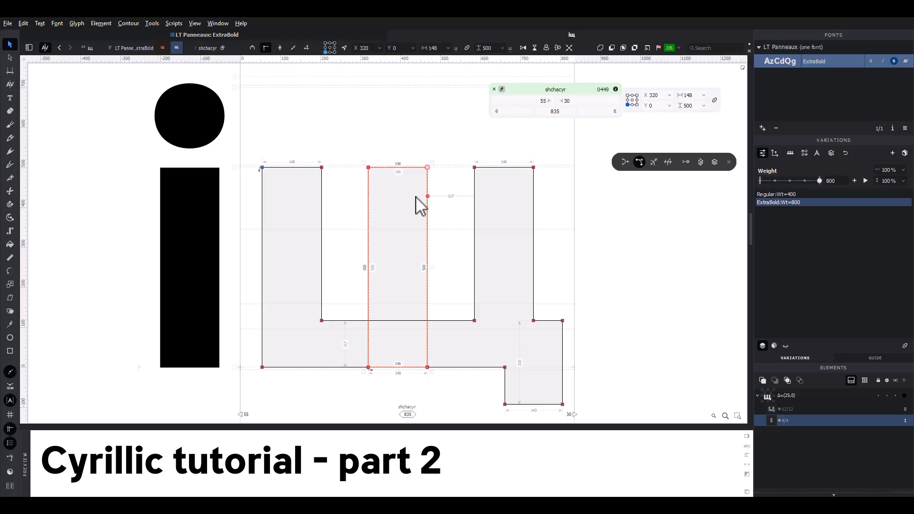
- Merge shchacyr's middle stem with the main contour in ExtraBold and preview the interpolation at an intermediate weight
{"action": "left_click", "coordinate": [354, 196]}
{"action": "scroll", "coordinate": [357, 204], "scroll_direction": "down", "scroll_amount": 2}
{"action": "key", "text": "ctrl+a"}
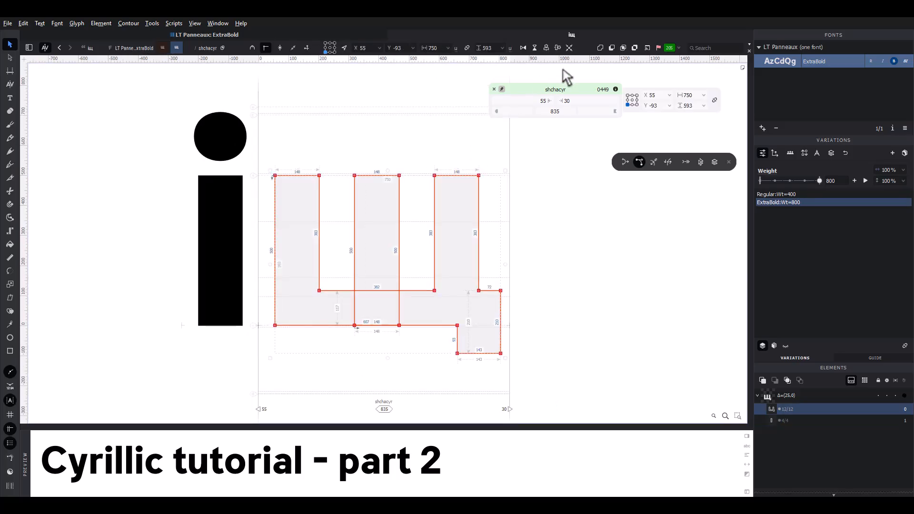
{"action": "left_click", "coordinate": [600, 48]}
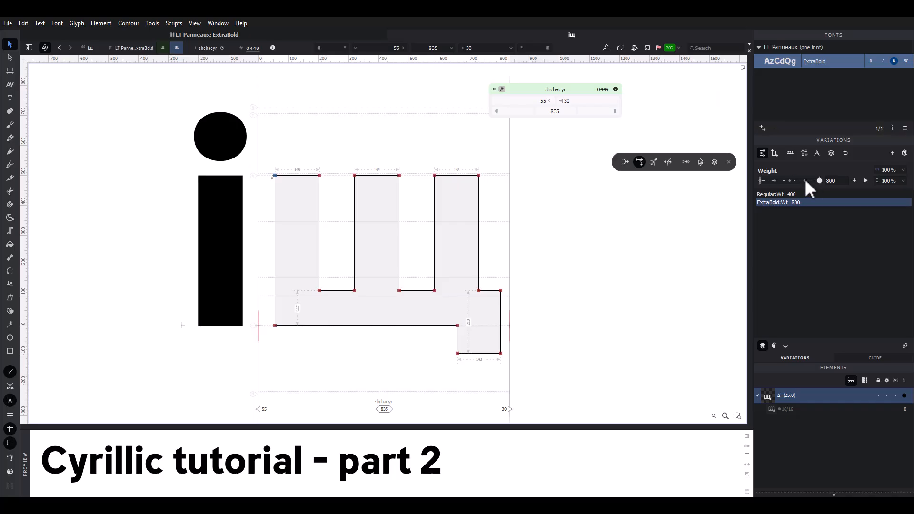
{"action": "mouse_move", "coordinate": [805, 180]}
{"action": "left_mouse_down"}
{"action": "mouse_move", "coordinate": [787, 185]}
{"action": "mouse_move", "coordinate": [818, 180]}
{"action": "left_mouse_up"}
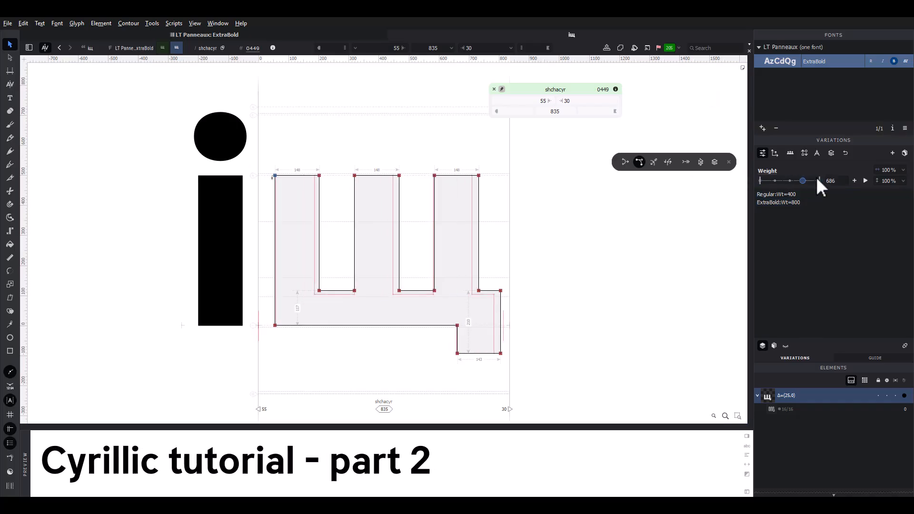
- Copy the shchacyr glyph into the empty shacyr cell and open shacyr for editing
{"action": "left_click", "coordinate": [392, 38]}
{"action": "left_click", "coordinate": [427, 143]}
{"action": "left_click", "coordinate": [451, 192]}
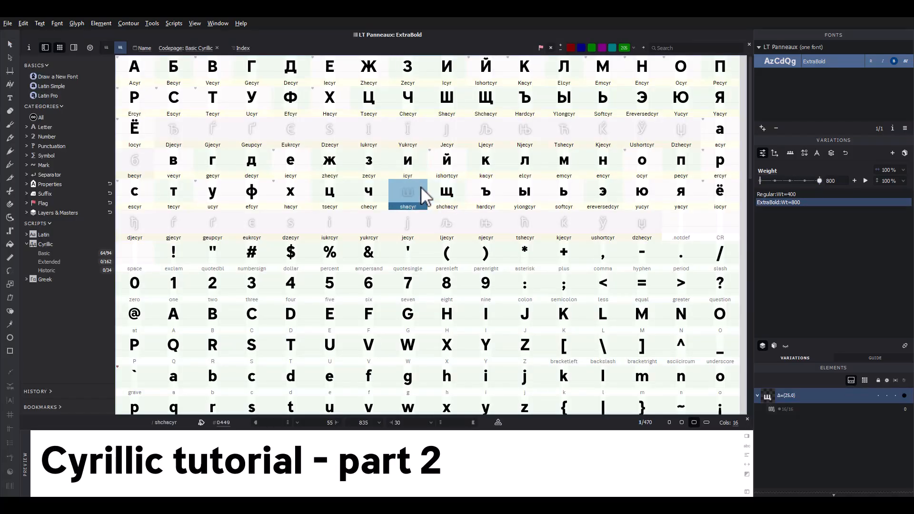
{"action": "double_click", "coordinate": [419, 188]}
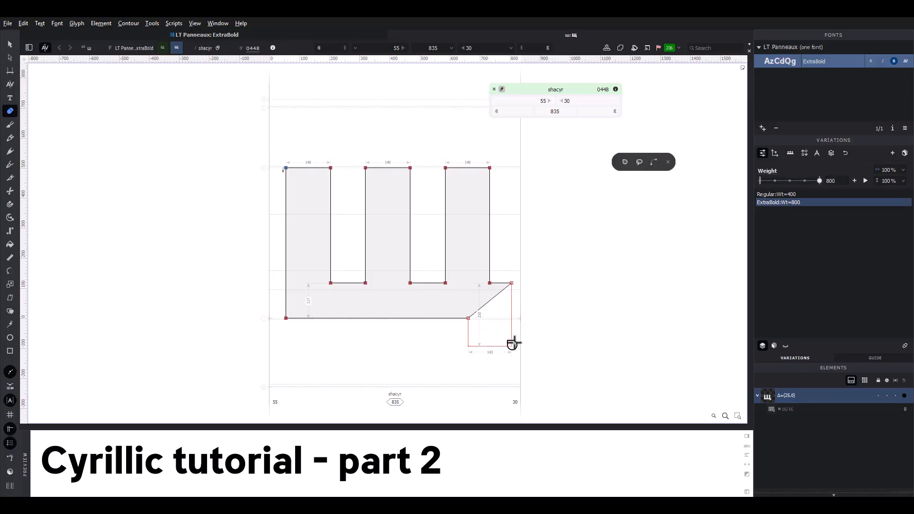
- Erase the descending tail from shacyr in the ExtraBold master and set its right sidebearing to 55
{"action": "mouse_move", "coordinate": [514, 343]}
{"action": "left_mouse_down"}
{"action": "mouse_move", "coordinate": [510, 286]}
{"action": "mouse_move", "coordinate": [490, 315]}
{"action": "left_mouse_up"}
{"action": "left_click", "coordinate": [9, 44]}
{"action": "key", "text": "e"}
{"action": "left_click", "coordinate": [468, 318]}
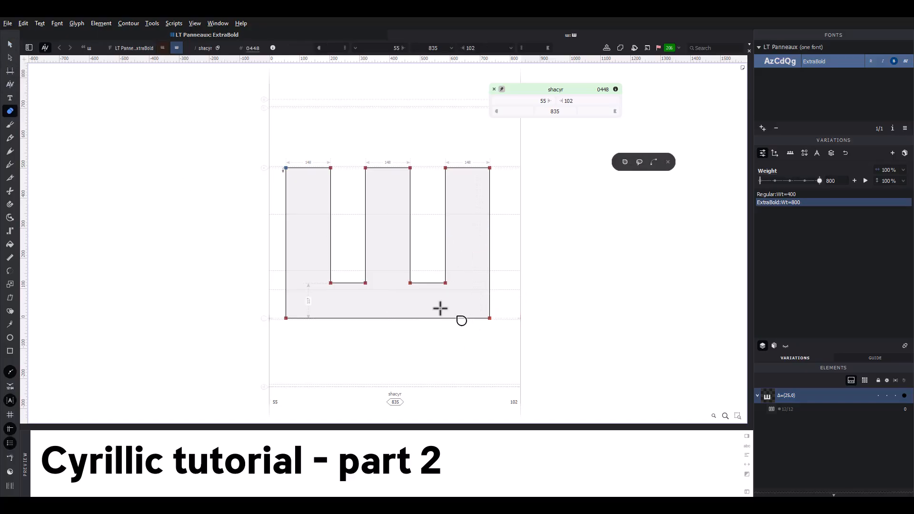
{"action": "left_click", "coordinate": [10, 45]}
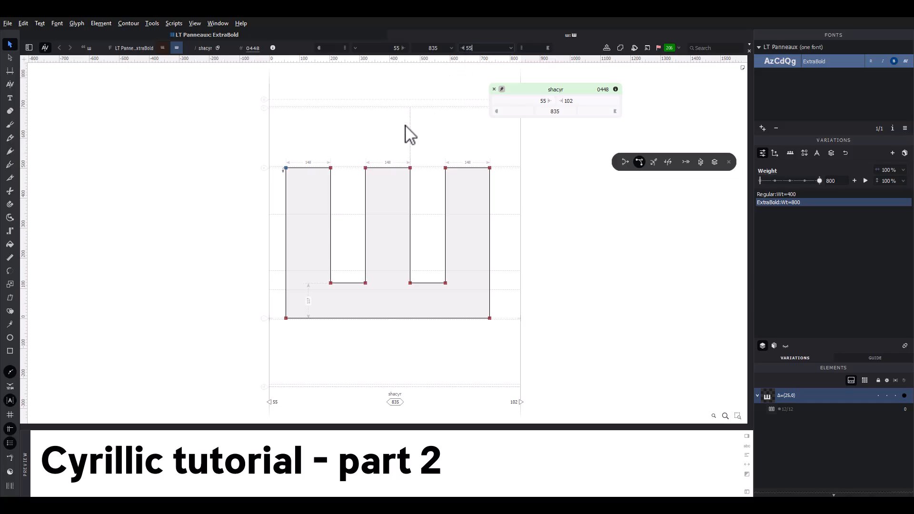
{"action": "key", "text": "Return"}
- In the Regular master, erase shacyr's tail and square the right stem's lower corner at X 654, Y 0
{"action": "left_click", "coordinate": [162, 48]}
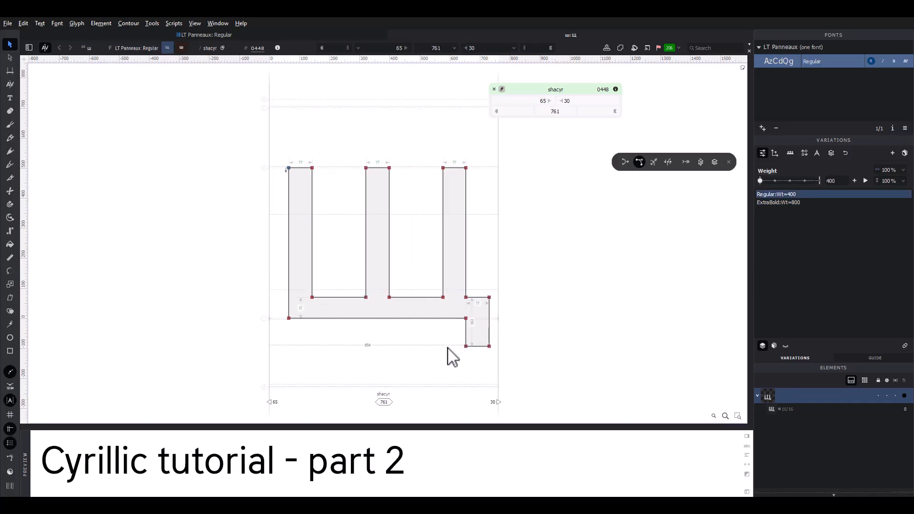
{"action": "key", "text": "e"}
{"action": "left_click", "coordinate": [486, 299]}
{"action": "left_click", "coordinate": [462, 320]}
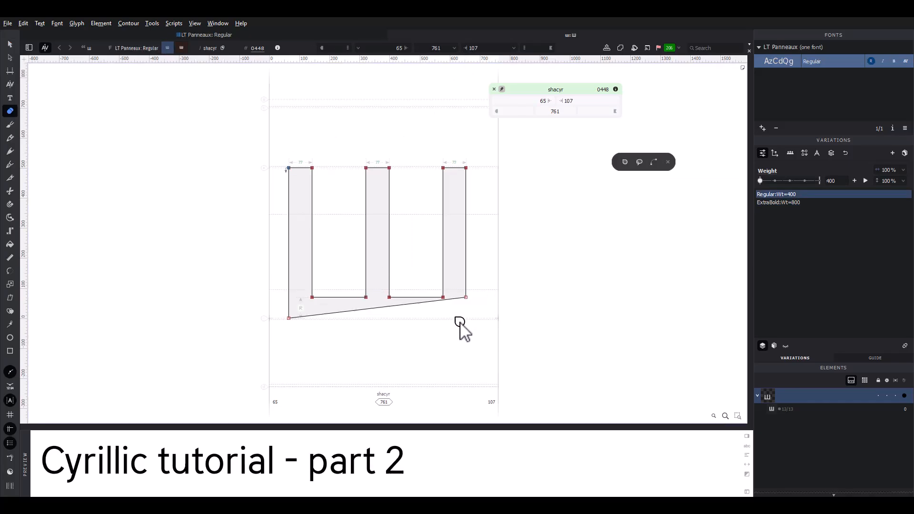
{"action": "left_click", "coordinate": [10, 44]}
{"action": "left_click_drag", "start_coordinate": [467, 298], "coordinate": [469, 319]}
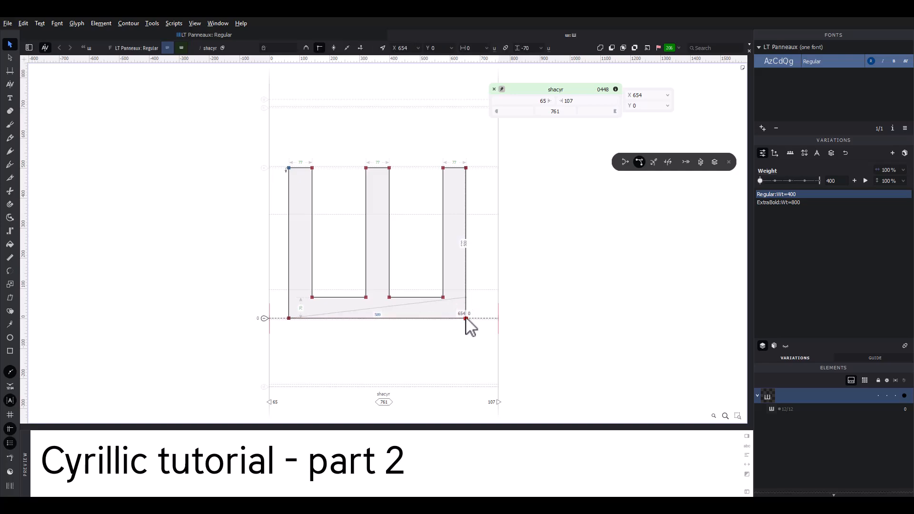
- Set shacyr's right sidebearing to 65 in the Regular master
{"action": "left_click", "coordinate": [489, 49]}
{"action": "type", "text": "65"}
{"action": "key", "text": "Return"}
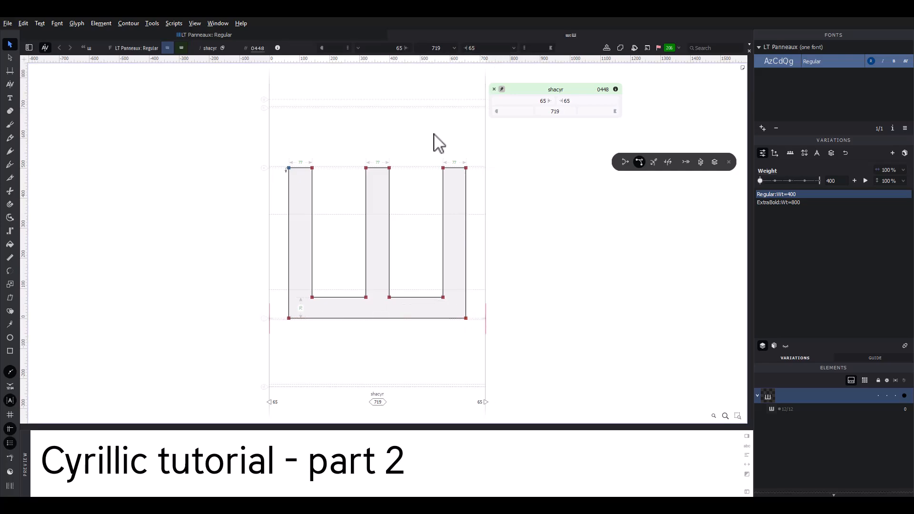
- Copy the ocyr glyph into the empty becyr cell and open becyr for editing
{"action": "left_click", "coordinate": [391, 35]}
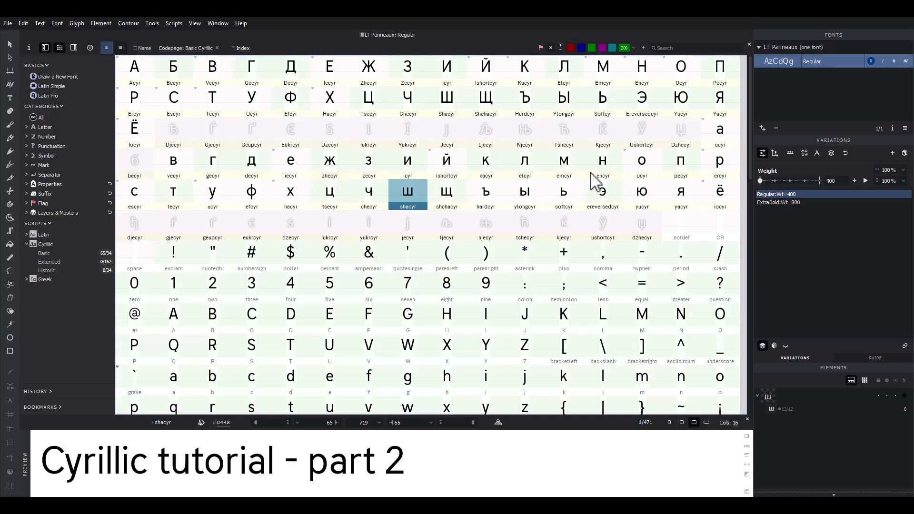
{"action": "left_click", "coordinate": [629, 168]}
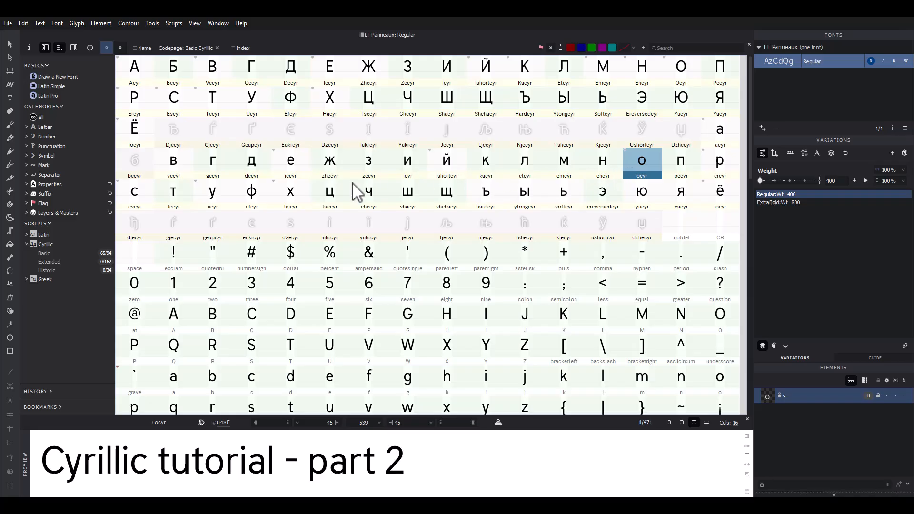
{"action": "left_click", "coordinate": [141, 162]}
{"action": "key", "text": "ctrl+v"}
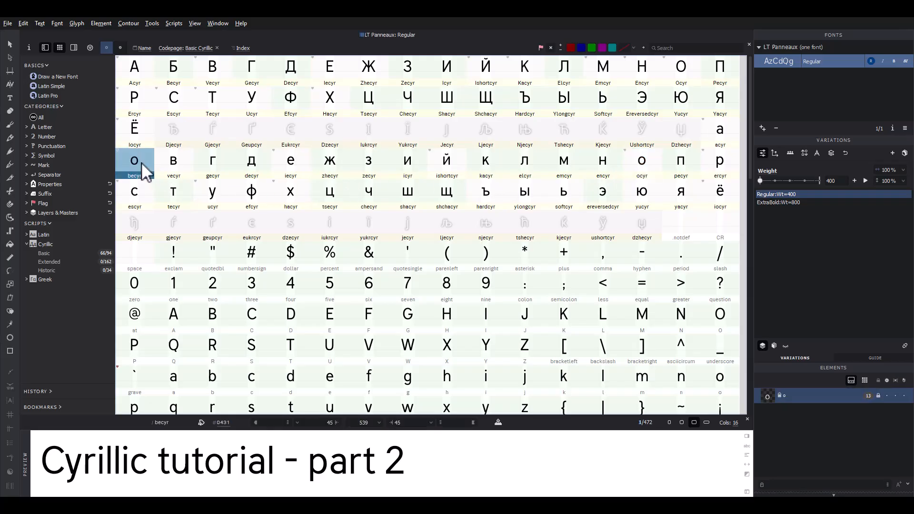
{"action": "double_click", "coordinate": [141, 162]}
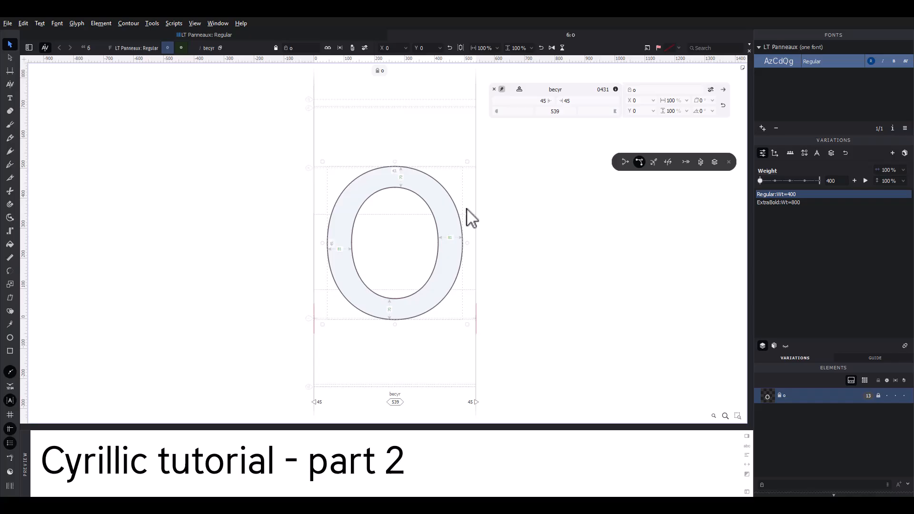
- Decompose becyr's o reference into editable contours in both the Regular and ExtraBold masters
{"action": "right_click", "coordinate": [430, 200]}
{"action": "left_click", "coordinate": [478, 306]}
{"action": "left_click", "coordinate": [181, 48]}
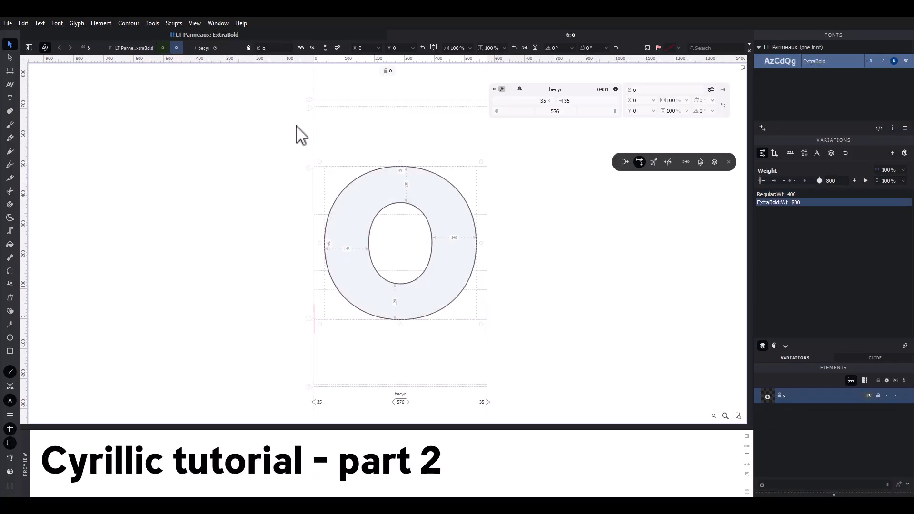
{"action": "right_click", "coordinate": [385, 182]}
{"action": "left_click", "coordinate": [433, 310]}
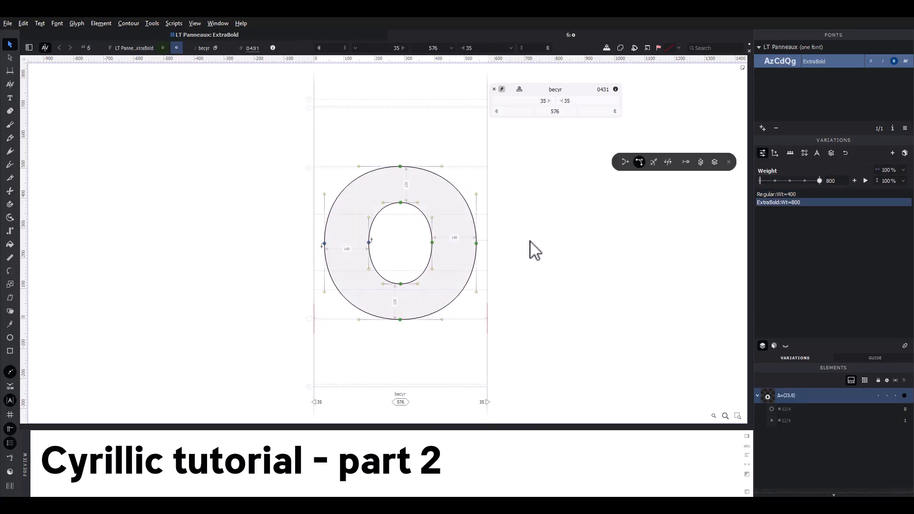
- In Regular, draw the outer edge of becyr's upper stroke from the bowl's upper left through the 700 height to a raised terminal
{"action": "scroll", "coordinate": [457, 188], "scroll_direction": "up", "scroll_amount": 3}
{"action": "left_click_drag", "start_coordinate": [458, 187], "coordinate": [451, 219]}
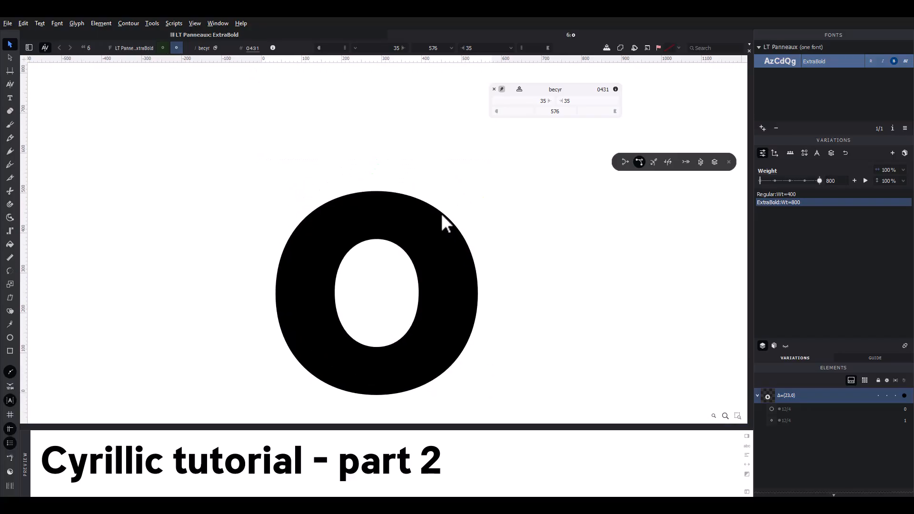
{"action": "left_click", "coordinate": [163, 48]}
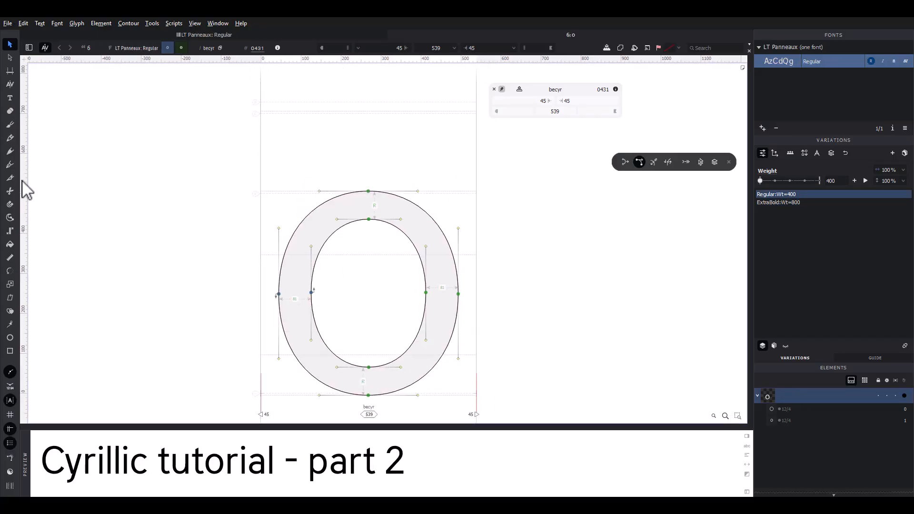
{"action": "left_click", "coordinate": [12, 165]}
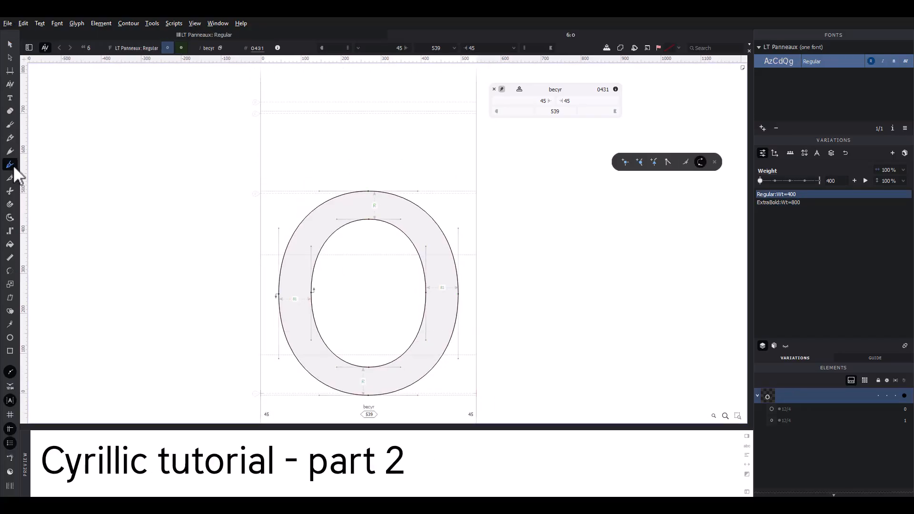
{"action": "scroll", "coordinate": [358, 191], "scroll_direction": "up", "scroll_amount": 2}
{"action": "left_click_drag", "start_coordinate": [357, 192], "coordinate": [342, 236]}
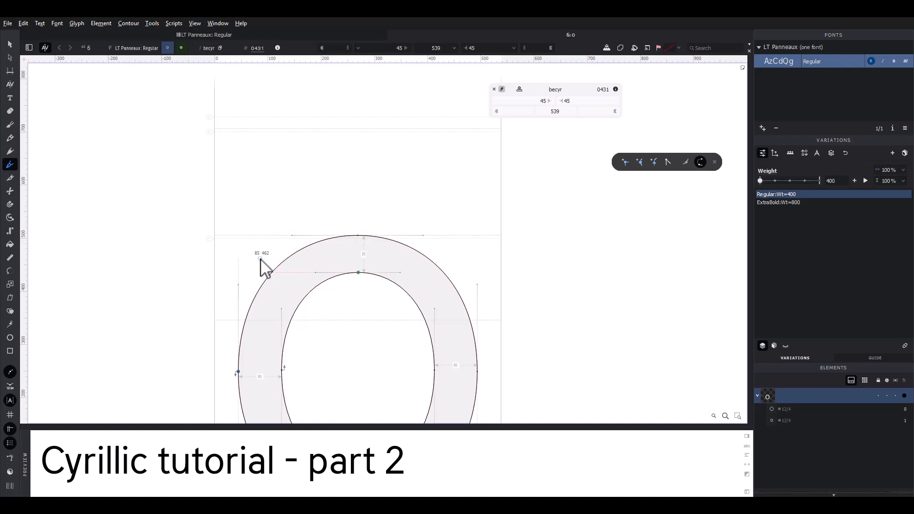
{"action": "left_click", "coordinate": [238, 270]}
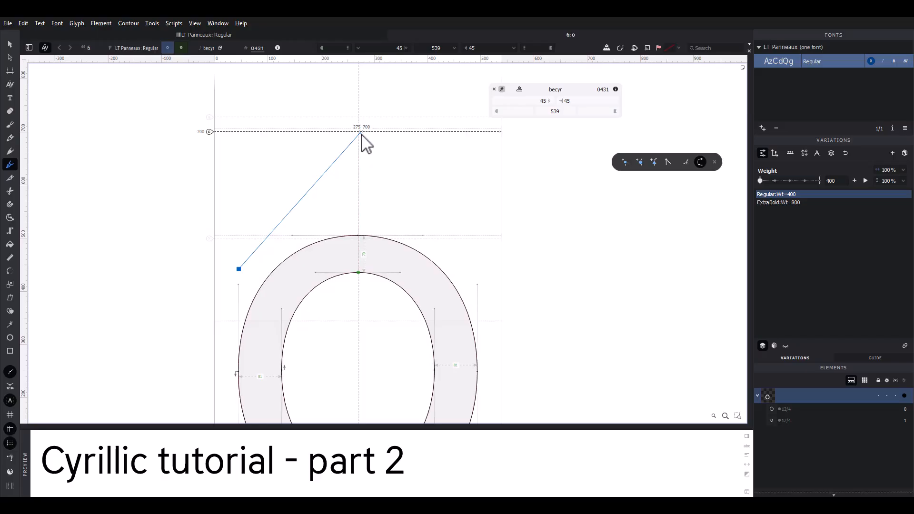
{"action": "left_click_drag", "start_coordinate": [358, 131], "coordinate": [449, 131]}
{"action": "left_click", "coordinate": [427, 103]}
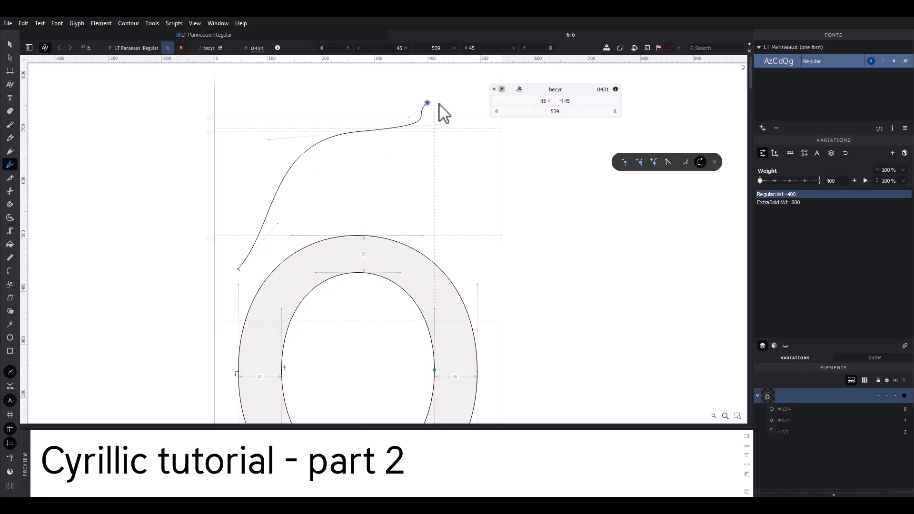
- Draw the terminal's flat top and the inner edge of becyr's upper stroke back to the bowl, closing the contour
{"action": "left_click", "coordinate": [462, 103]}
{"action": "left_click_drag", "start_coordinate": [365, 166], "coordinate": [282, 175]}
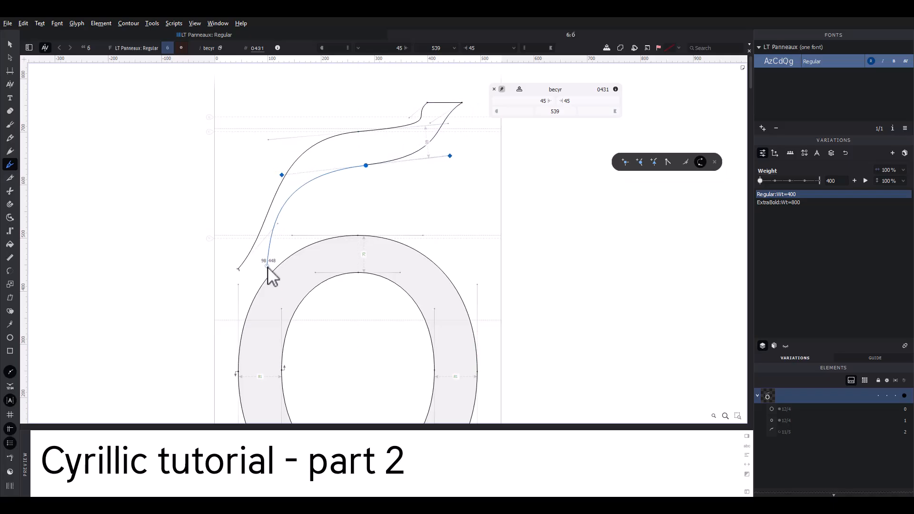
{"action": "left_click", "coordinate": [265, 269]}
{"action": "left_click", "coordinate": [239, 270]}
{"action": "left_click", "coordinate": [10, 43]}
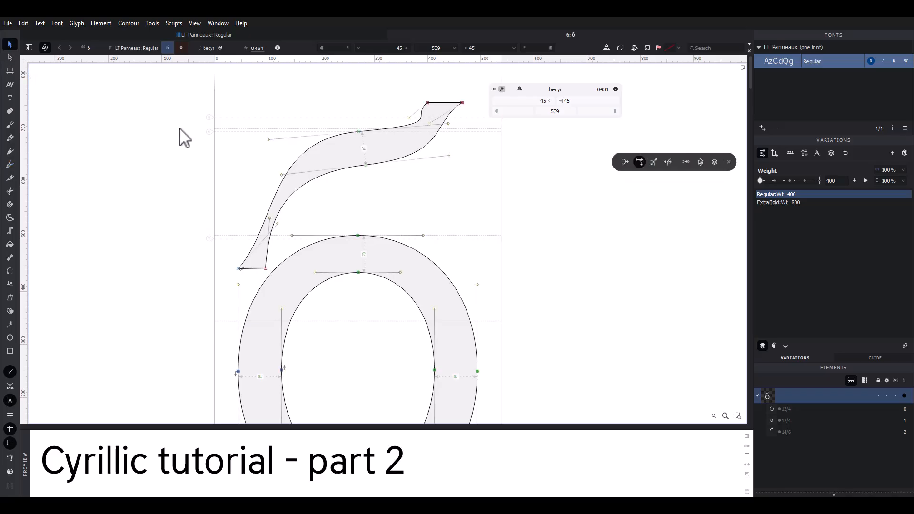
- Make the outer handle at the stroke's lower end vertical at X 45, Y 610 and smooth the curves near the upper terminal
{"action": "left_click_drag", "start_coordinate": [277, 220], "coordinate": [247, 188]}
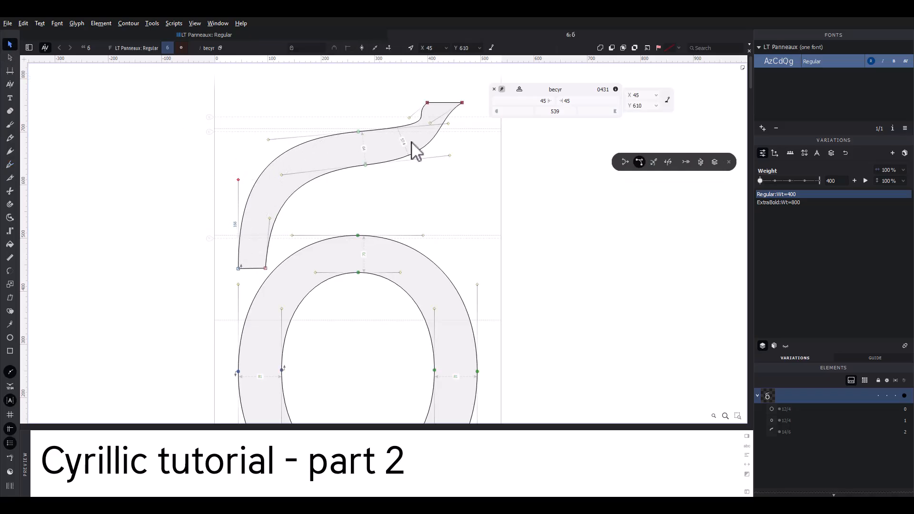
{"action": "left_click_drag", "start_coordinate": [432, 123], "coordinate": [394, 126]}
{"action": "scroll", "coordinate": [428, 125], "scroll_direction": "up", "scroll_amount": 3}
{"action": "scroll", "coordinate": [394, 125], "scroll_direction": "down", "scroll_amount": 3}
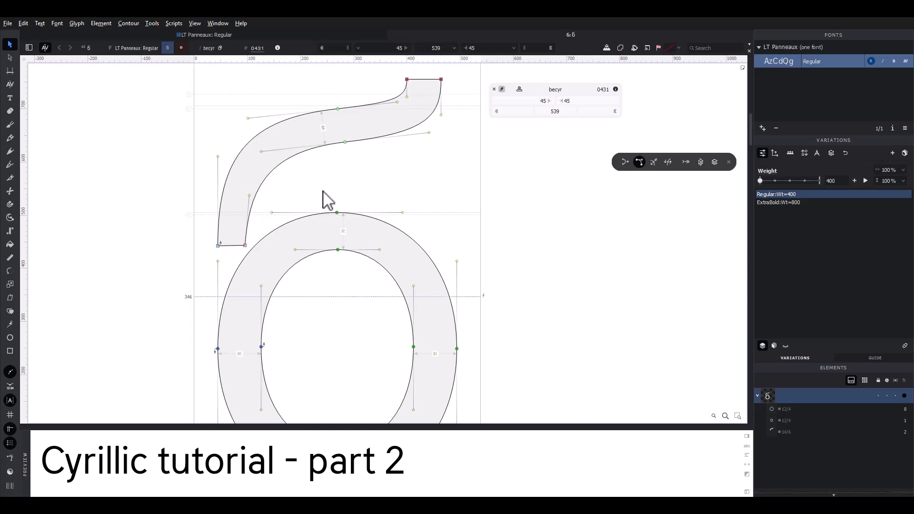
- Lower the upper stroke's inner curve node to X 284, Y 629 and extend the stroke's lower end into the bowl at about Y 280
{"action": "left_click", "coordinate": [377, 137]}
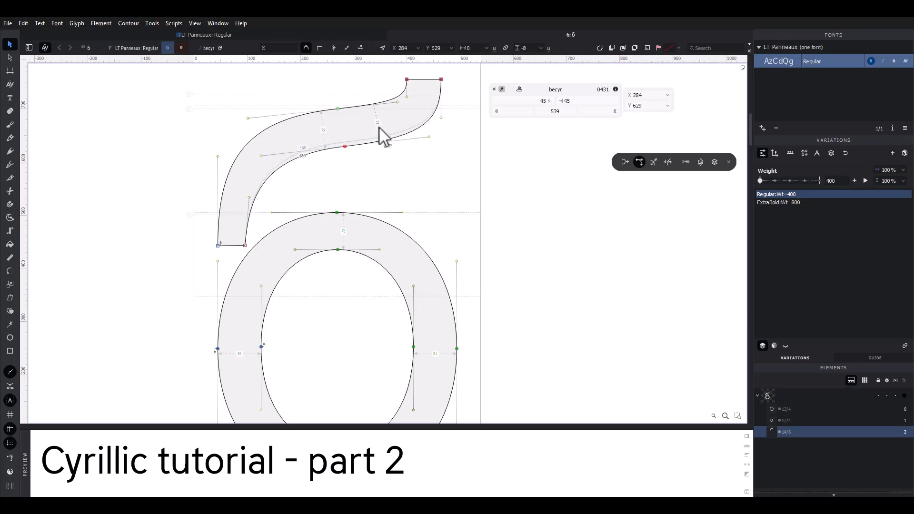
{"action": "key", "text": "space"}
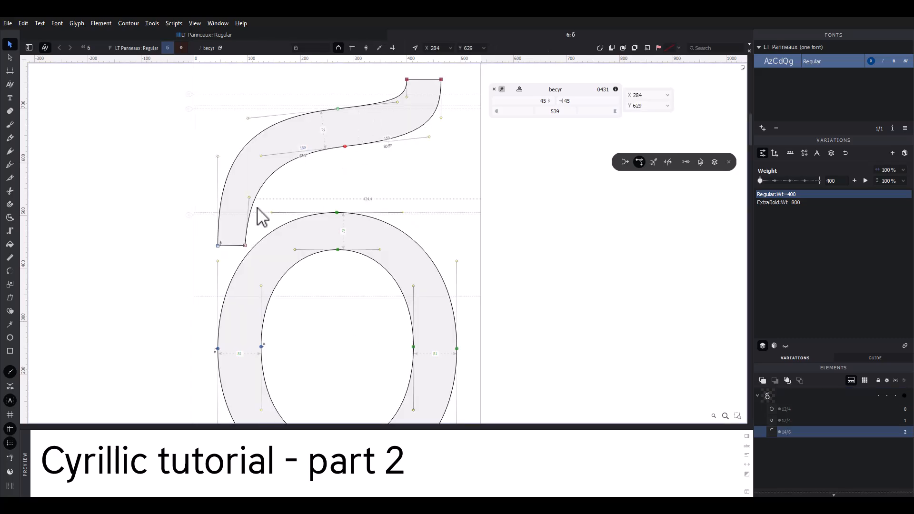
{"action": "scroll", "coordinate": [268, 251], "scroll_direction": "down", "scroll_amount": 1}
{"action": "left_click_drag", "start_coordinate": [208, 225], "coordinate": [247, 321]}
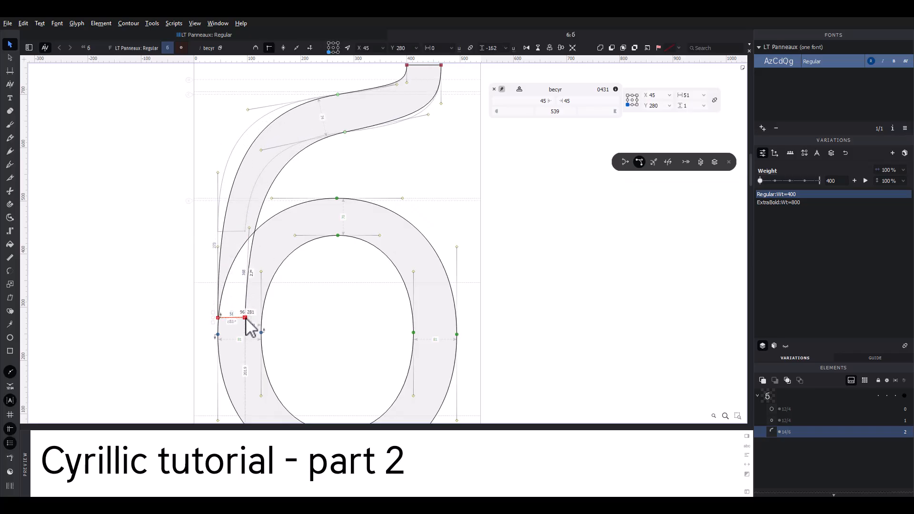
{"action": "right_click", "coordinate": [278, 178]}
{"action": "left_click", "coordinate": [304, 207]}
{"action": "left_click", "coordinate": [310, 168]}
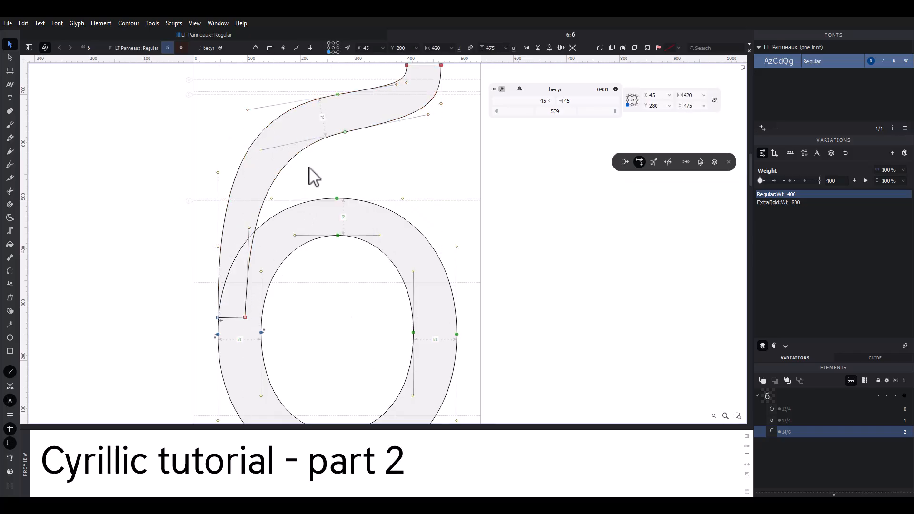
{"action": "scroll", "coordinate": [310, 168], "scroll_direction": "down", "scroll_amount": 2}
{"action": "key", "text": "space"}
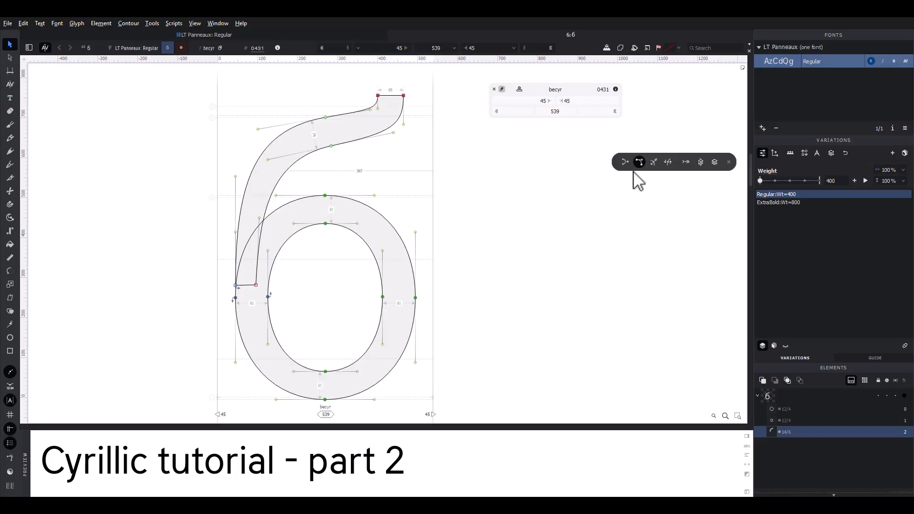
- Widen the stroke's lower end by moving its inner corner to X 116, Y 281 and that corner's handle to X 116, Y 547
{"action": "left_click", "coordinate": [267, 286]}
{"action": "key", "text": "space"}
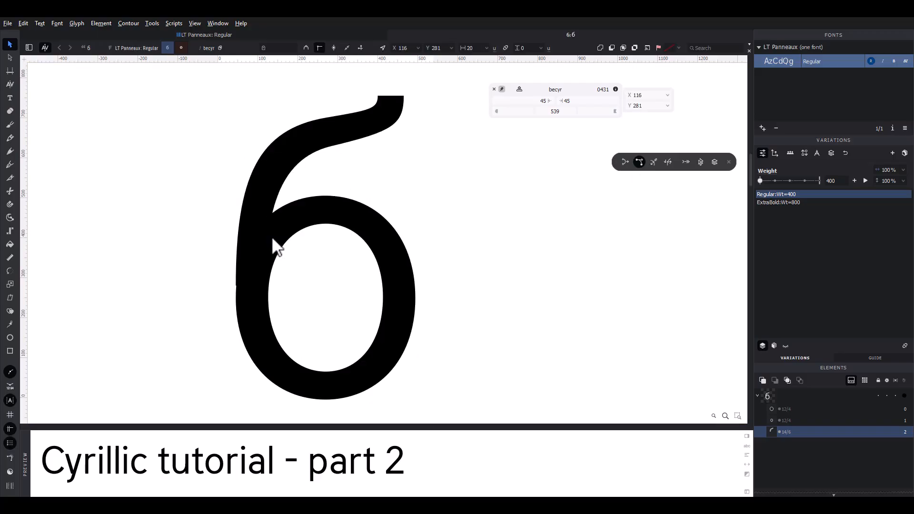
{"action": "left_click_drag", "start_coordinate": [269, 220], "coordinate": [263, 181]}
{"action": "key", "text": "grave"}
{"action": "key", "text": "grave"}
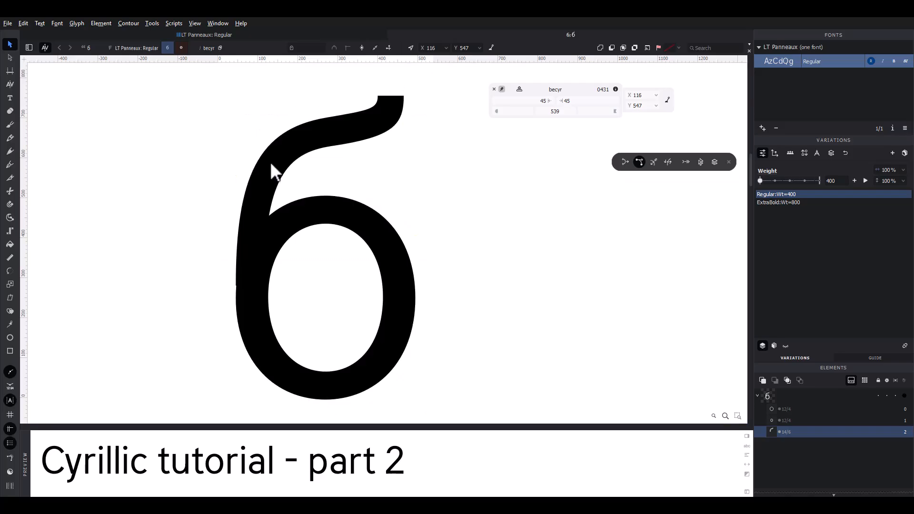
- Merge becyr's upper stroke and bowl into one contour and delete the redundant node on the outer left edge
{"action": "key", "text": "ctrl+a"}
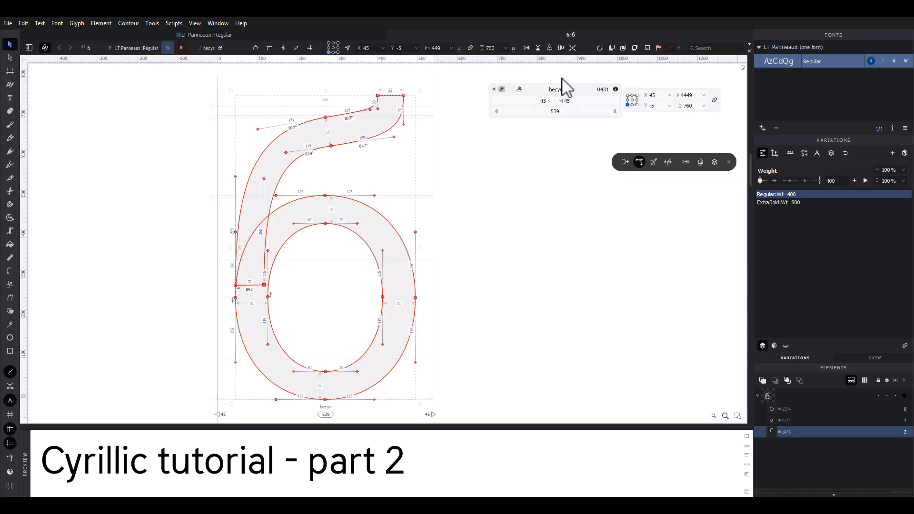
{"action": "left_click", "coordinate": [601, 48]}
{"action": "right_click", "coordinate": [240, 294]}
{"action": "left_click", "coordinate": [255, 291]}
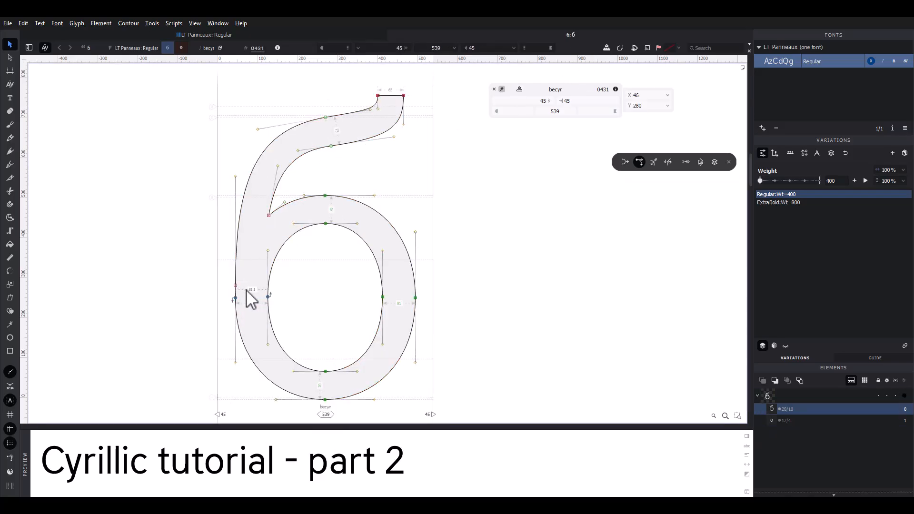
- Make the outer left node's lower handle vertical at X 45, Y 95 and convert the node to smooth
{"action": "scroll", "coordinate": [247, 305], "scroll_direction": "up", "scroll_amount": 3}
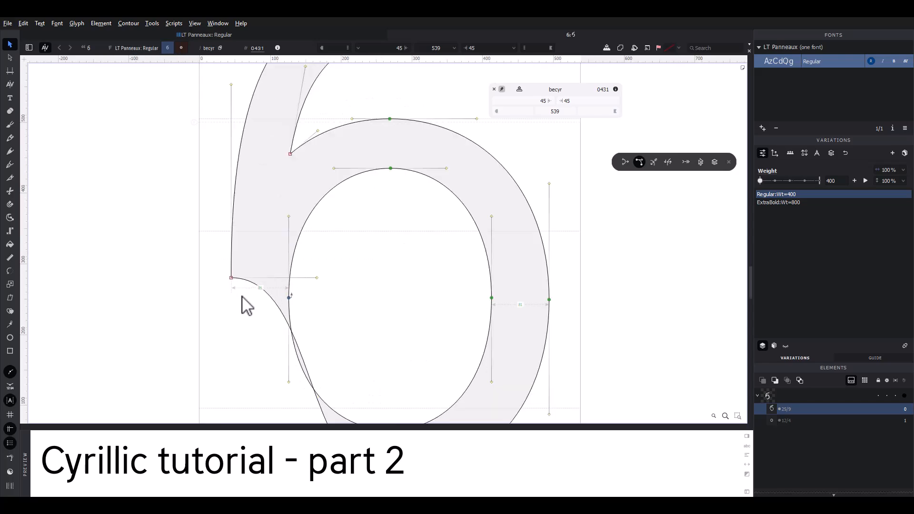
{"action": "left_click_drag", "start_coordinate": [317, 278], "coordinate": [228, 366]}
{"action": "scroll", "coordinate": [221, 403], "scroll_direction": "down", "scroll_amount": 2}
{"action": "key", "text": "grave"}
{"action": "key", "text": "shift+Down"}
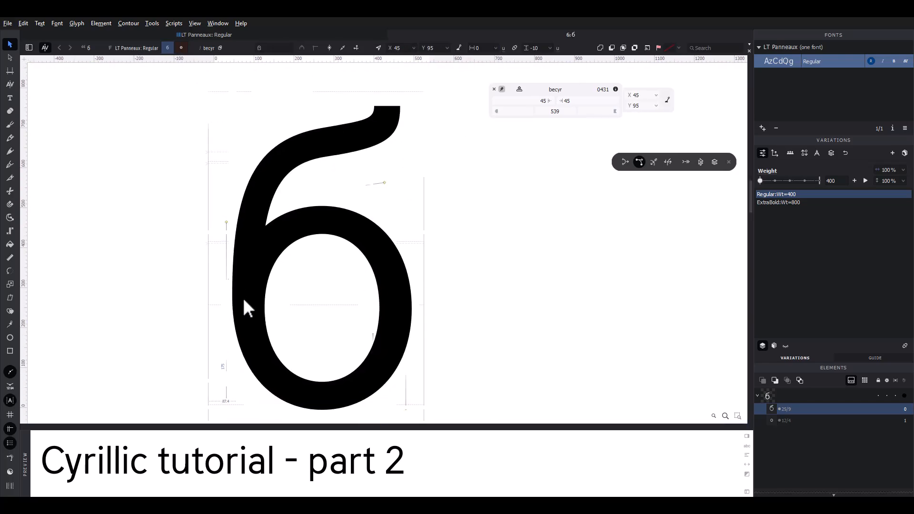
{"action": "key", "text": "grave"}
{"action": "double_click", "coordinate": [232, 295]}
{"action": "left_click", "coordinate": [236, 293]}
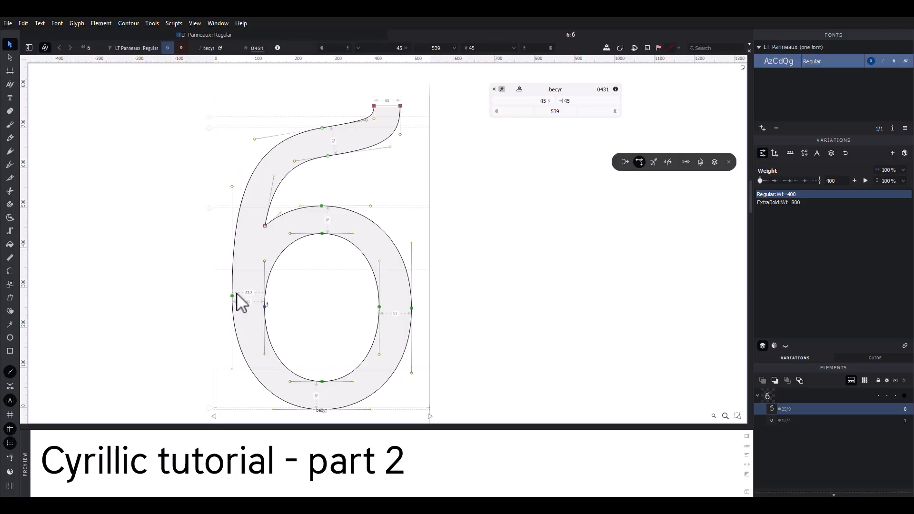
{"action": "right_click", "coordinate": [233, 296]}
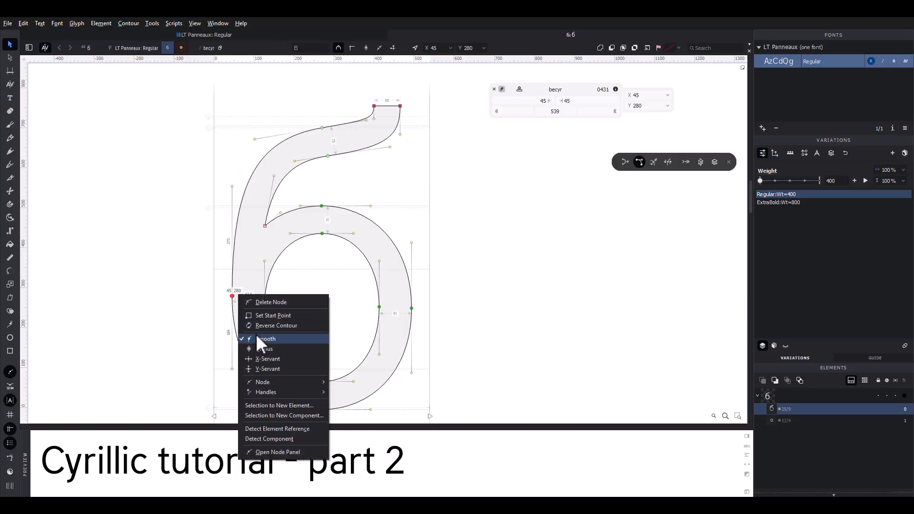
{"action": "left_click", "coordinate": [259, 328]}
{"action": "key", "text": "grave"}
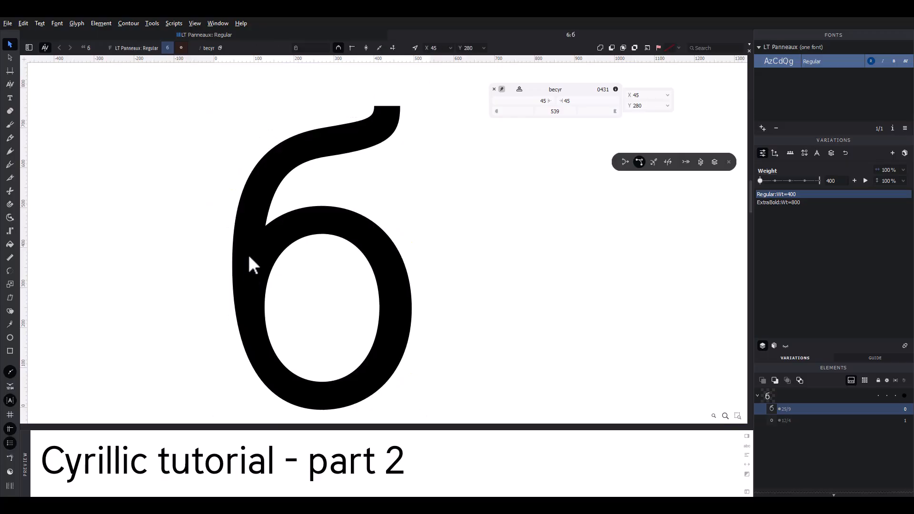
{"action": "key", "text": "ctrl+z"}
- Raise becyr's outer left node to X 45, Y 311
{"action": "left_click_drag", "start_coordinate": [232, 295], "coordinate": [233, 284]}
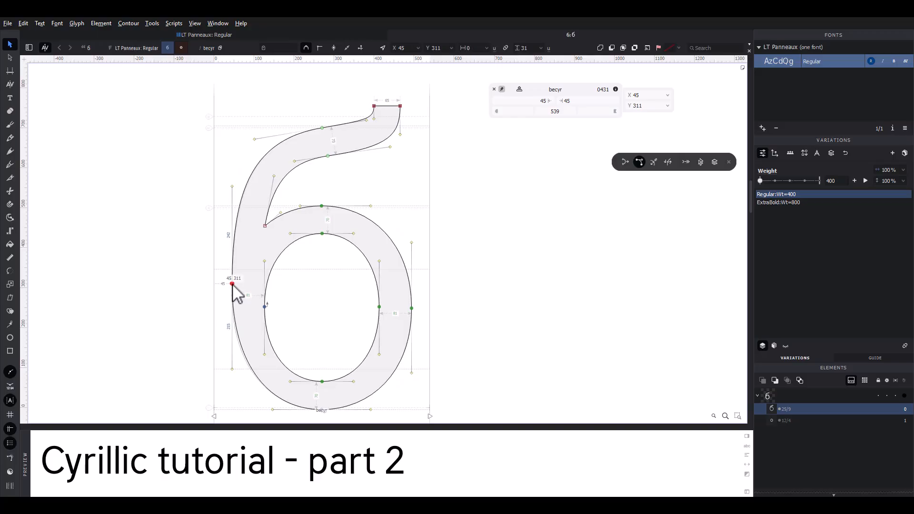
{"action": "key", "text": "grave"}
{"action": "left_click", "coordinate": [258, 219]}
{"action": "scroll", "coordinate": [258, 219], "scroll_direction": "up", "scroll_amount": 3}
{"action": "scroll", "coordinate": [258, 220], "scroll_direction": "up", "scroll_amount": 1}
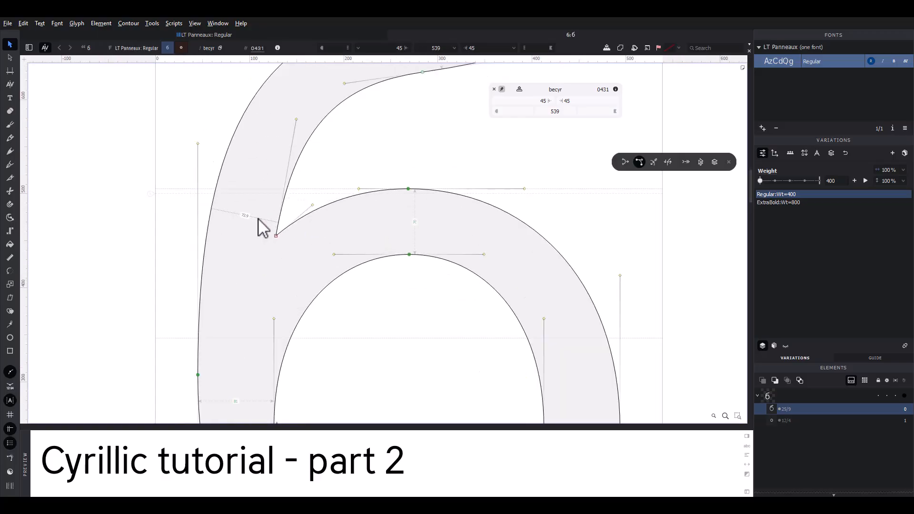
- Move the inner corner between stroke and bowl to X 126, Y 423, its upper handle to X 133, Y 564, and the bowl handles 8 units left
{"action": "left_click_drag", "start_coordinate": [275, 238], "coordinate": [275, 267]}
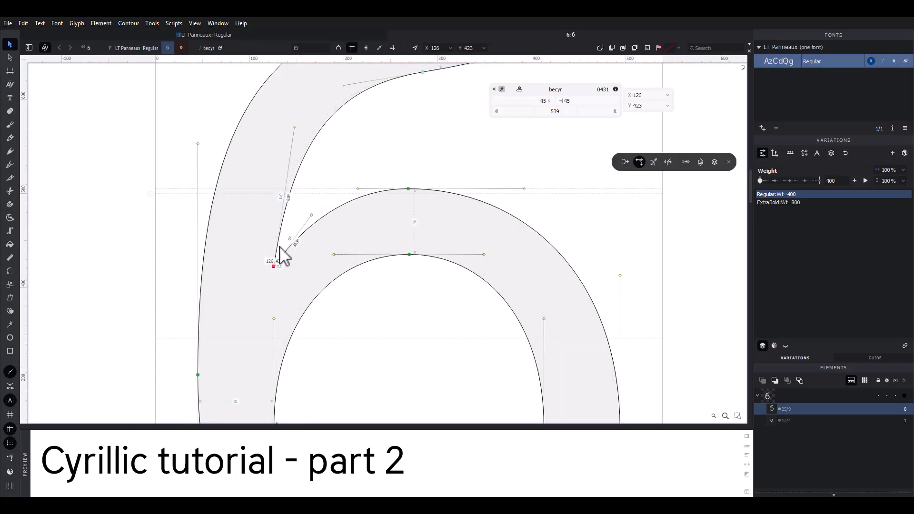
{"action": "left_click_drag", "start_coordinate": [295, 128], "coordinate": [281, 134]}
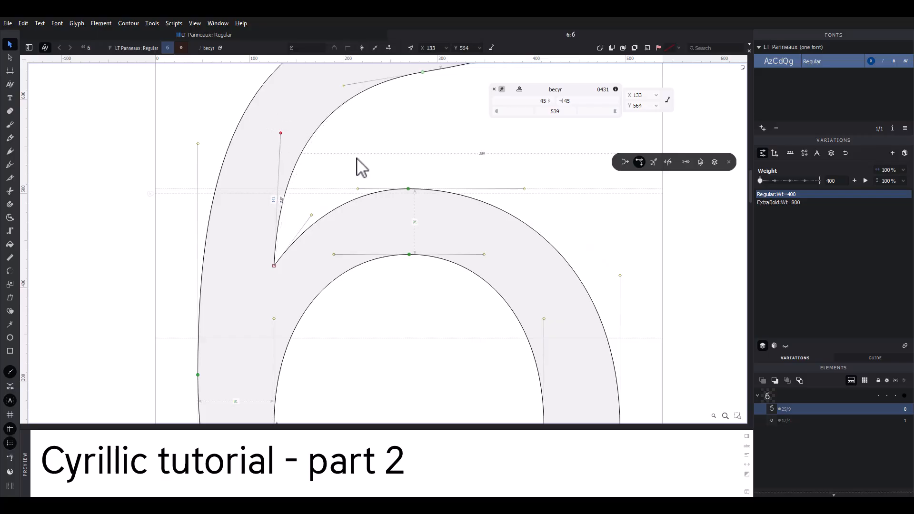
{"action": "left_click_drag", "start_coordinate": [373, 163], "coordinate": [311, 193]}
{"action": "scroll", "coordinate": [300, 236], "scroll_direction": "down", "scroll_amount": 3}
{"action": "scroll", "coordinate": [301, 236], "scroll_direction": "down", "scroll_amount": 2}
{"action": "key", "text": "space"}
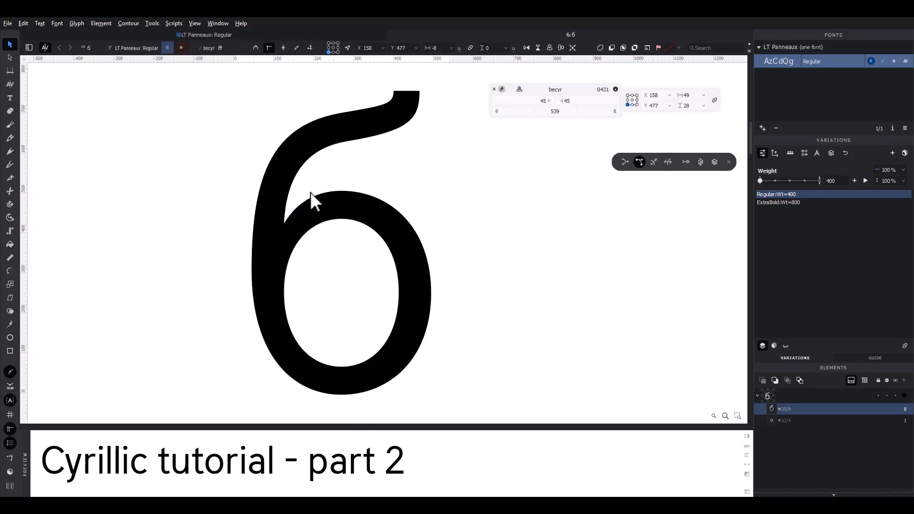
- Insert an i before becyr in the glyph text for comparison
{"action": "type", "text": "tor"}
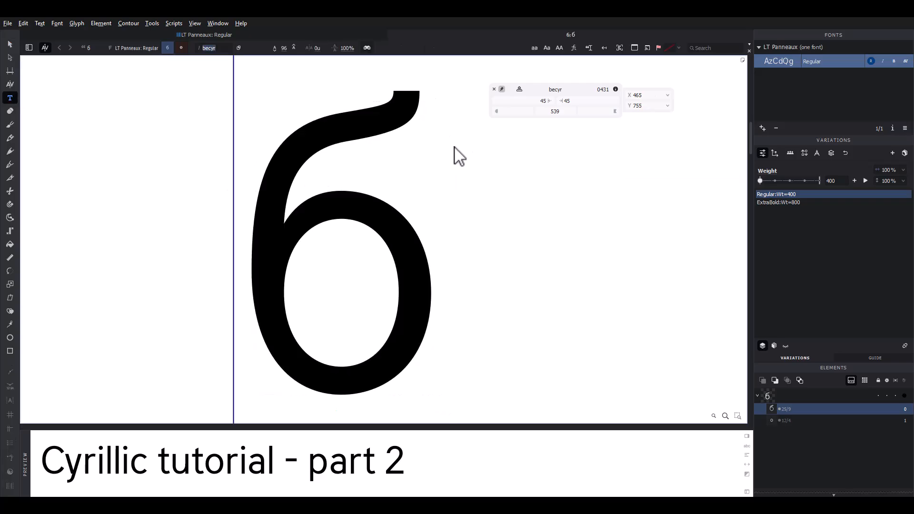
{"action": "type", "text": "i"}
{"action": "left_click", "coordinate": [9, 43]}
{"action": "left_click", "coordinate": [305, 180]}
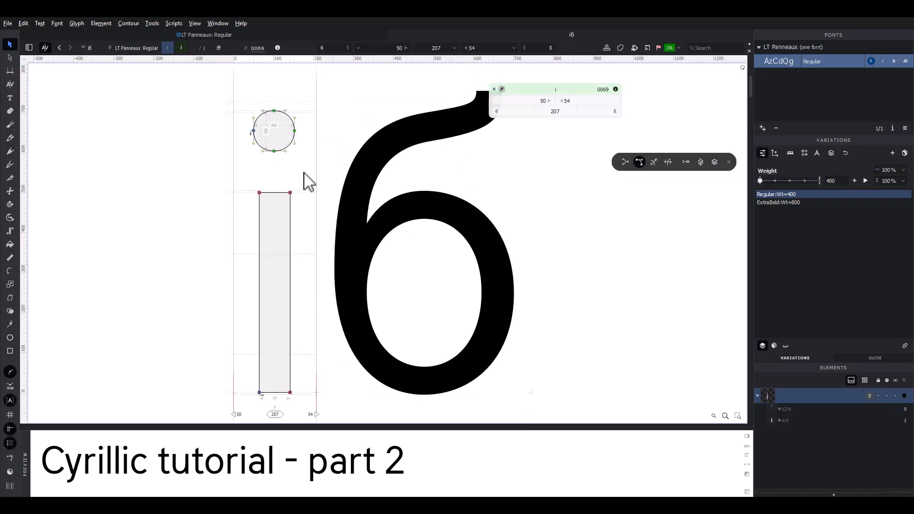
{"action": "key", "text": "space"}
{"action": "left_click_drag", "start_coordinate": [458, 198], "coordinate": [329, 219]}
- Widen becyr's upper terminal by moving its right edge to X 473
{"action": "double_click", "coordinate": [369, 125]}
{"action": "left_click_drag", "start_coordinate": [359, 98], "coordinate": [387, 124]}
{"action": "key", "text": "space"}
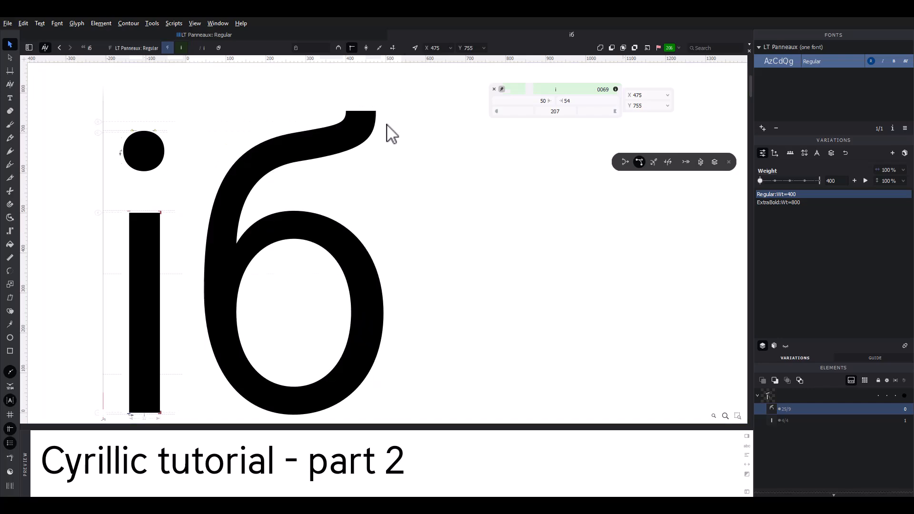
{"action": "key", "text": "Left"}
{"action": "key", "text": "Left"}
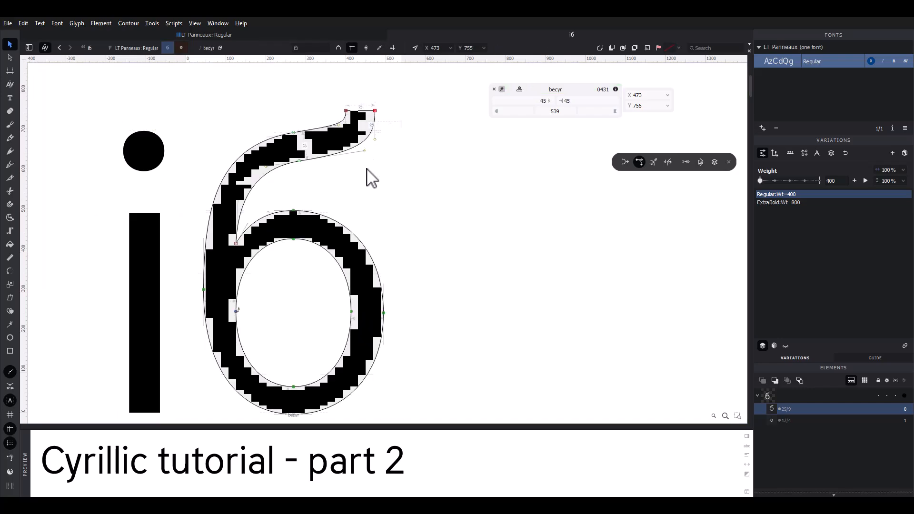
- Balance the handles of all of becyr's contours
{"action": "key", "text": "ctrl+a"}
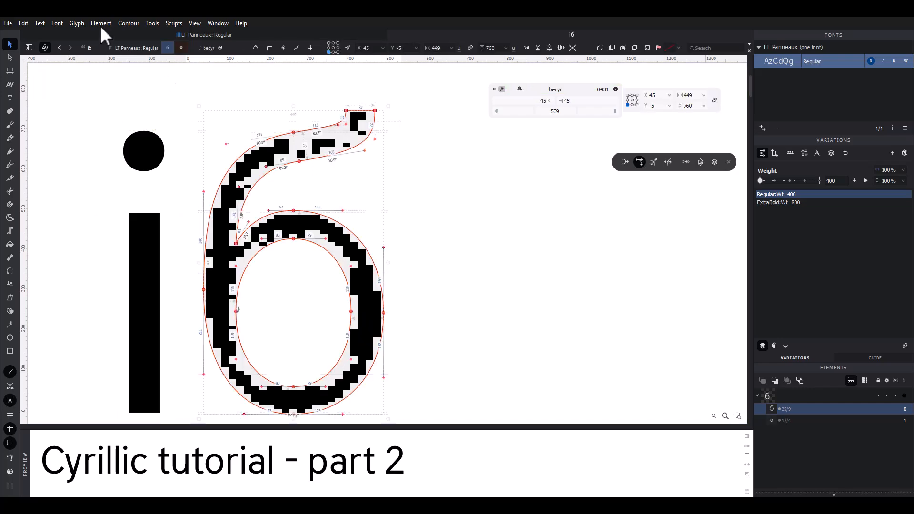
{"action": "left_click", "coordinate": [102, 23]}
{"action": "mouse_move", "coordinate": [124, 23]}
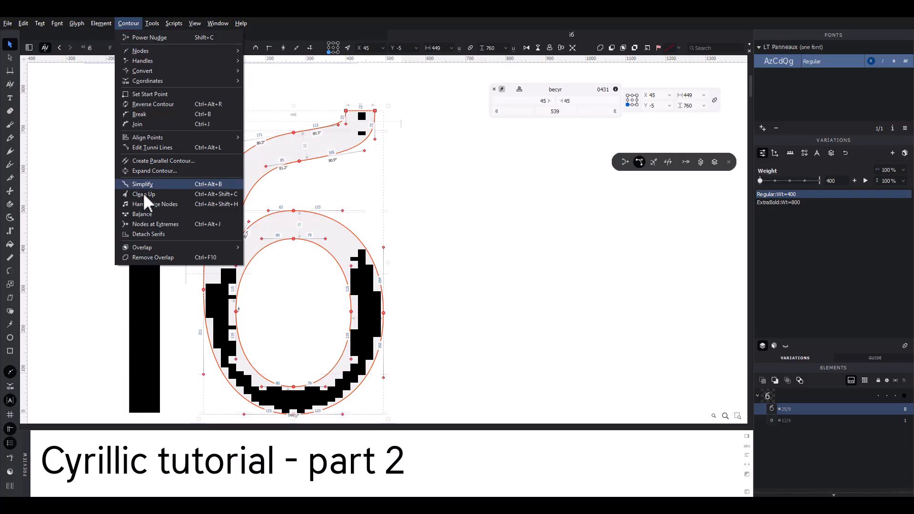
{"action": "left_click", "coordinate": [148, 214]}
{"action": "left_click", "coordinate": [285, 187]}
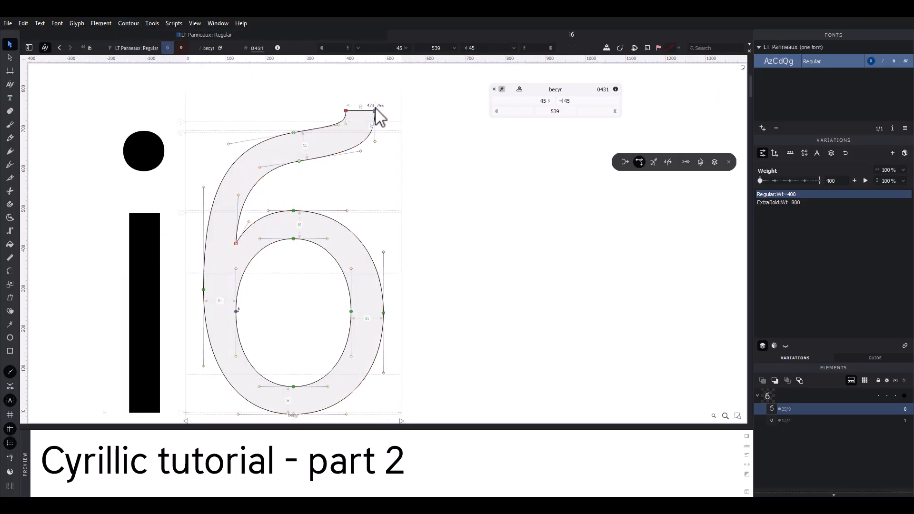
- Even out the curve through the bowl's top outer node, placing the node at X 274, Y 505
{"action": "scroll", "coordinate": [320, 125], "scroll_direction": "up", "scroll_amount": 2}
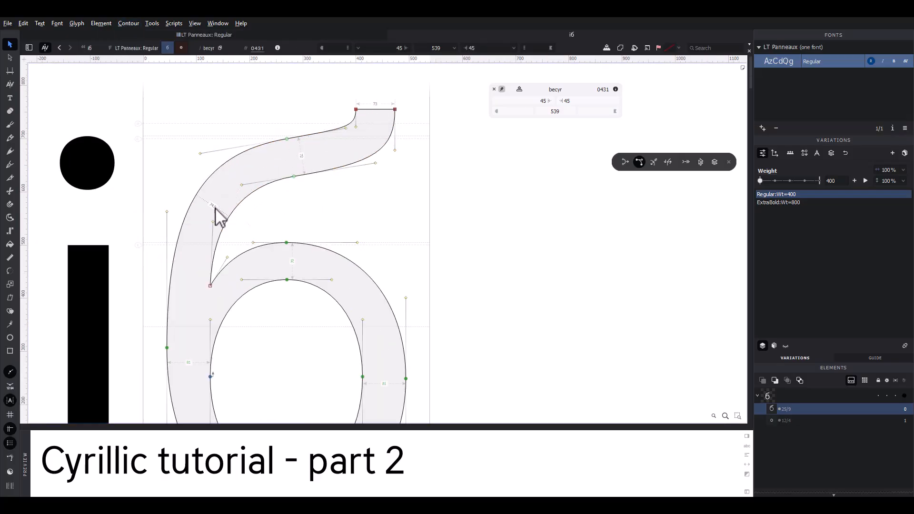
{"action": "right_click", "coordinate": [286, 243]}
{"action": "left_click", "coordinate": [314, 295]}
{"action": "right_click", "coordinate": [288, 243]}
{"action": "left_click", "coordinate": [315, 296]}
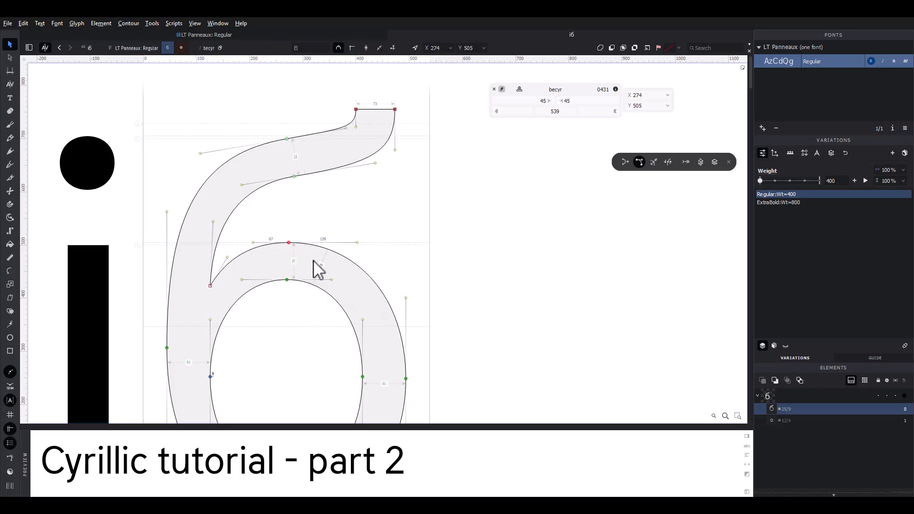
- Shift the upper stroke's pair of mid-curve nodes right so they start at X 300, Y 635, and even out their curves
{"action": "key", "text": "space"}
{"action": "left_click_drag", "start_coordinate": [305, 201], "coordinate": [351, 170]}
{"action": "left_click_drag", "start_coordinate": [326, 135], "coordinate": [342, 133]}
{"action": "left_click_drag", "start_coordinate": [322, 96], "coordinate": [384, 156]}
{"action": "right_click", "coordinate": [355, 167]}
{"action": "left_click", "coordinate": [377, 222]}
{"action": "key", "text": "space"}
{"action": "scroll", "coordinate": [349, 160], "scroll_direction": "down", "scroll_amount": 2}
{"action": "key", "text": "space"}
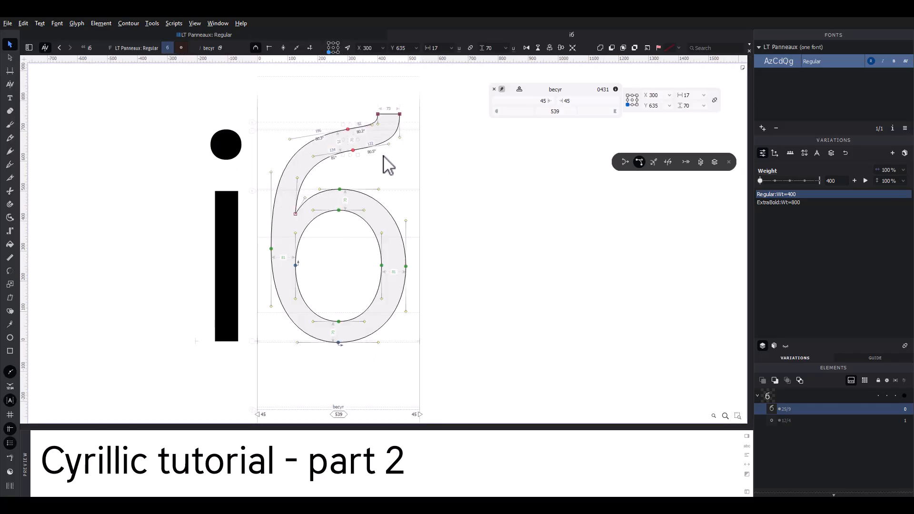
- Shift the upper stroke's mid-curve and terminal nodes together 20 units left, starting at X 280
{"action": "key", "text": "space"}
{"action": "left_click", "coordinate": [363, 173]}
{"action": "scroll", "coordinate": [367, 176], "scroll_direction": "up", "scroll_amount": 1}
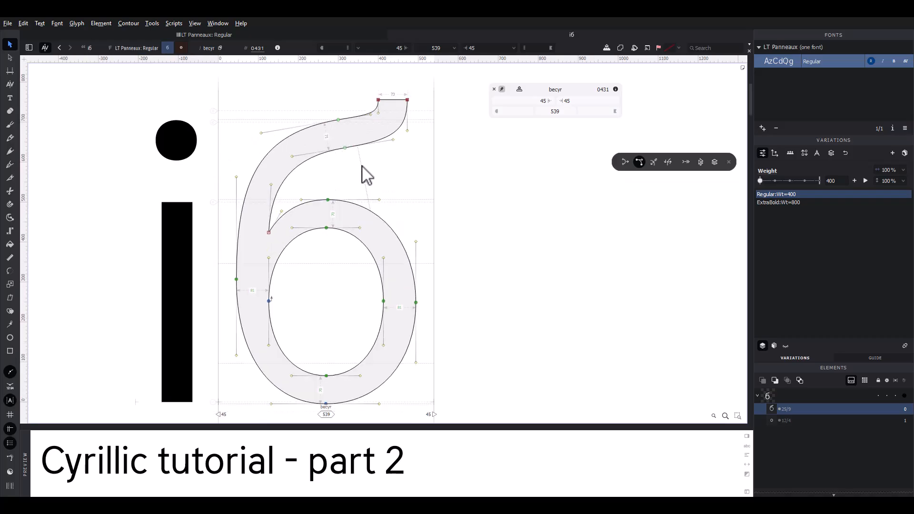
{"action": "key", "text": "space"}
{"action": "key", "text": "space"}
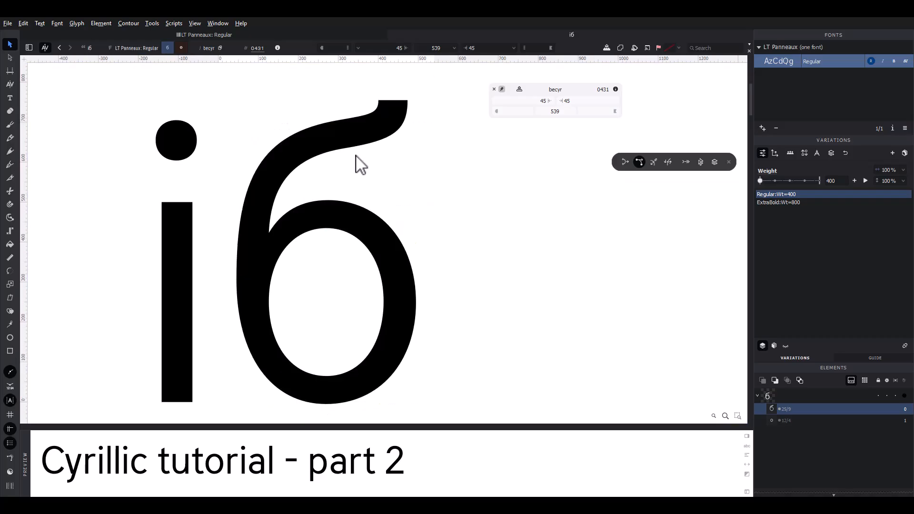
{"action": "left_click_drag", "start_coordinate": [355, 156], "coordinate": [433, 83]}
{"action": "key", "text": "space"}
{"action": "key", "text": "shift+Left"}
{"action": "key", "text": "shift+Left"}
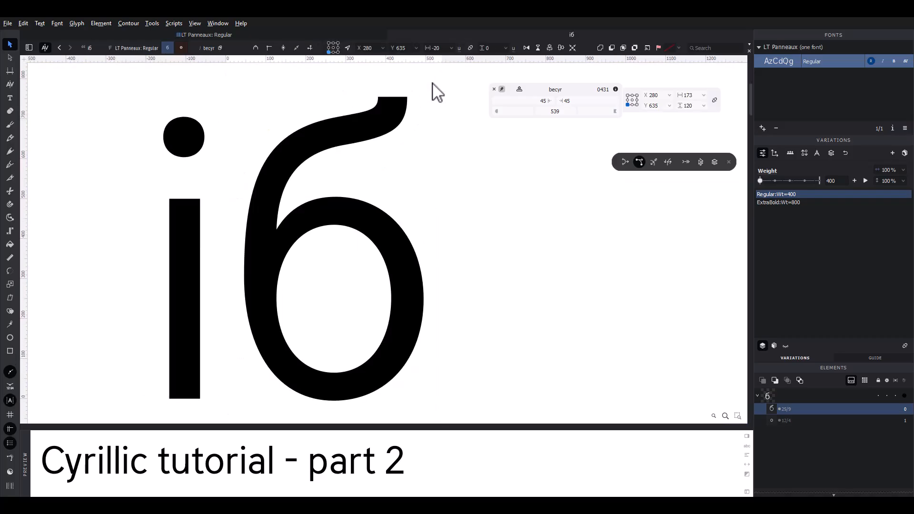
{"action": "key", "text": "shift+Left"}
{"action": "key", "text": "shift+Right"}
{"action": "left_click", "coordinate": [432, 83]}
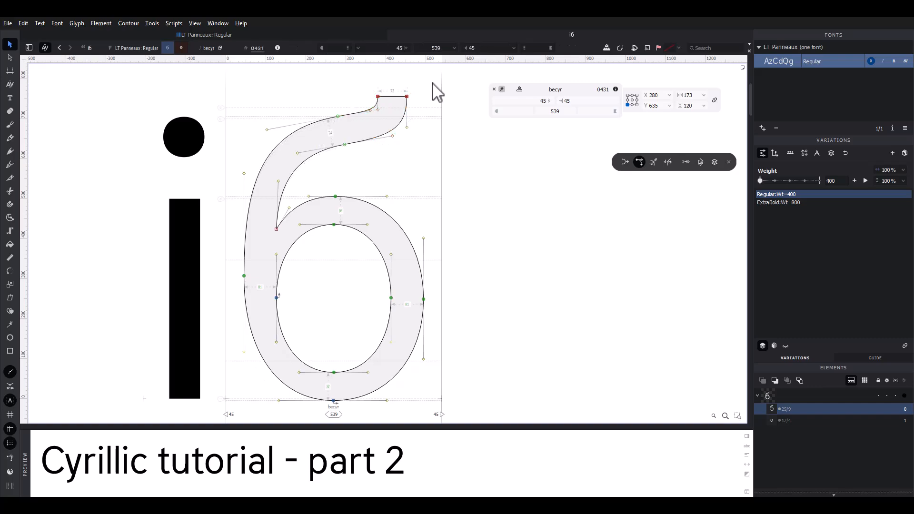
- Insert a b between i and becyr for comparison and make becyr the glyph being edited
{"action": "scroll", "coordinate": [433, 83], "scroll_direction": "down", "scroll_amount": 1}
{"action": "key", "text": "t"}
{"action": "left_click", "coordinate": [306, 148]}
{"action": "type", "text": "b"}
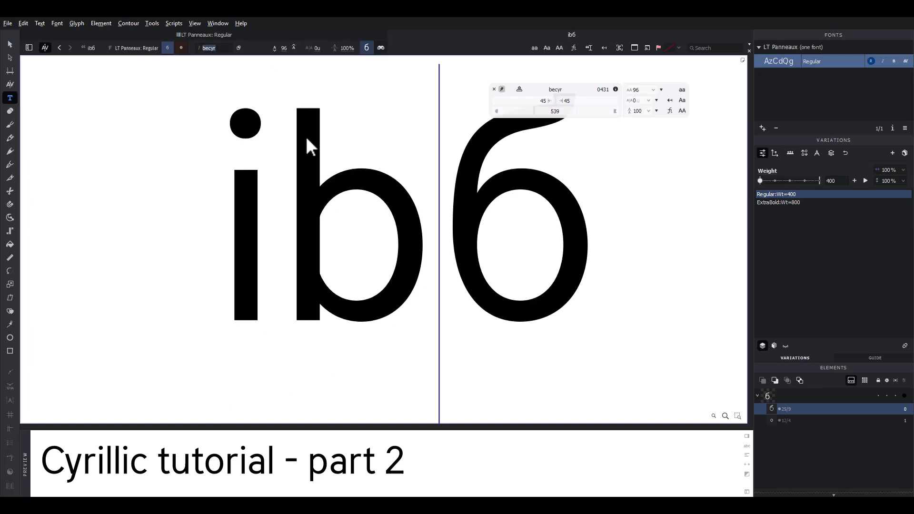
{"action": "left_click", "coordinate": [10, 44]}
{"action": "scroll", "coordinate": [390, 155], "scroll_direction": "right", "scroll_amount": 3}
{"action": "double_click", "coordinate": [348, 163]}
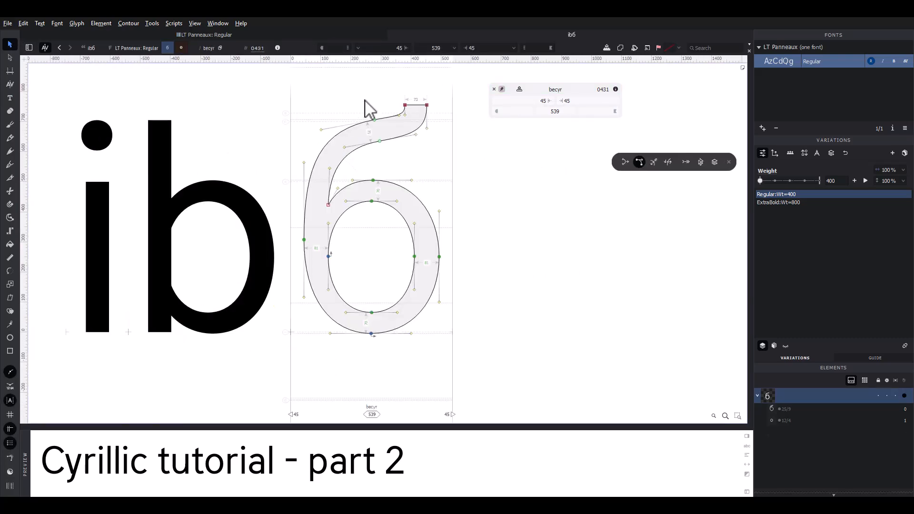
- Copy the nodes of the upper stroke in Regular's becyr, including both stroke ends, and paste them into the ExtraBold master
{"action": "left_click_drag", "start_coordinate": [367, 109], "coordinate": [465, 163]}
{"action": "key", "text": "space"}
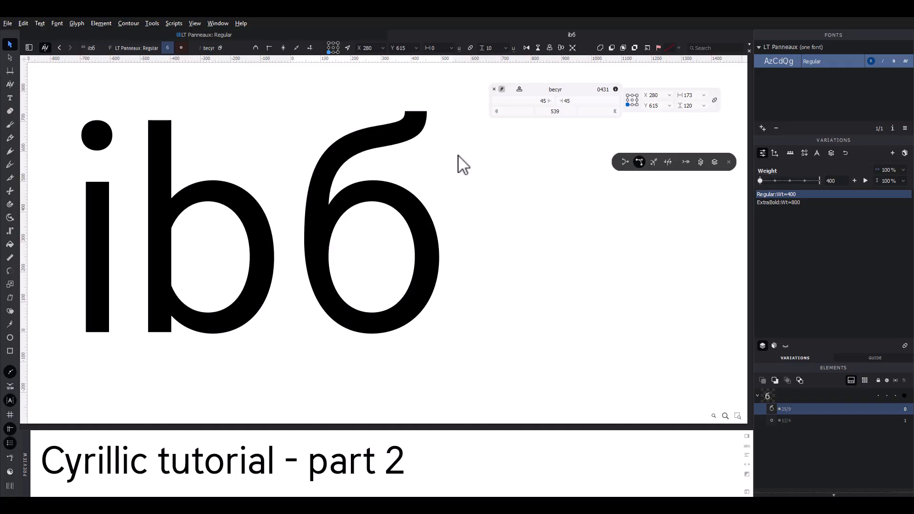
{"action": "left_click", "coordinate": [475, 169]}
{"action": "key", "text": "space"}
{"action": "mouse_move", "coordinate": [486, 179]}
{"action": "left_mouse_down"}
{"action": "mouse_move", "coordinate": [476, 179]}
{"action": "mouse_move", "coordinate": [484, 179]}
{"action": "left_mouse_up"}
{"action": "scroll", "coordinate": [372, 190], "scroll_direction": "up", "scroll_amount": 2}
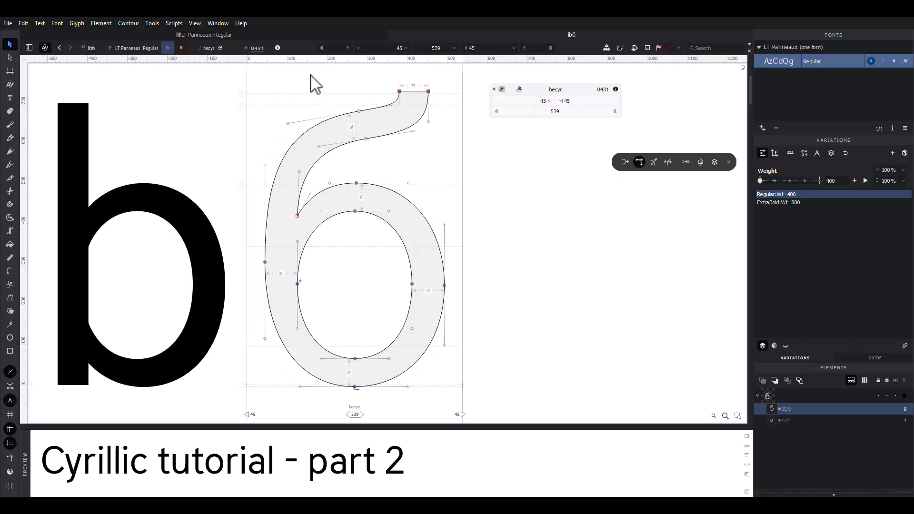
{"action": "mouse_move", "coordinate": [311, 75]}
{"action": "left_mouse_down"}
{"action": "mouse_move", "coordinate": [383, 112]}
{"action": "mouse_move", "coordinate": [462, 175]}
{"action": "left_mouse_up"}
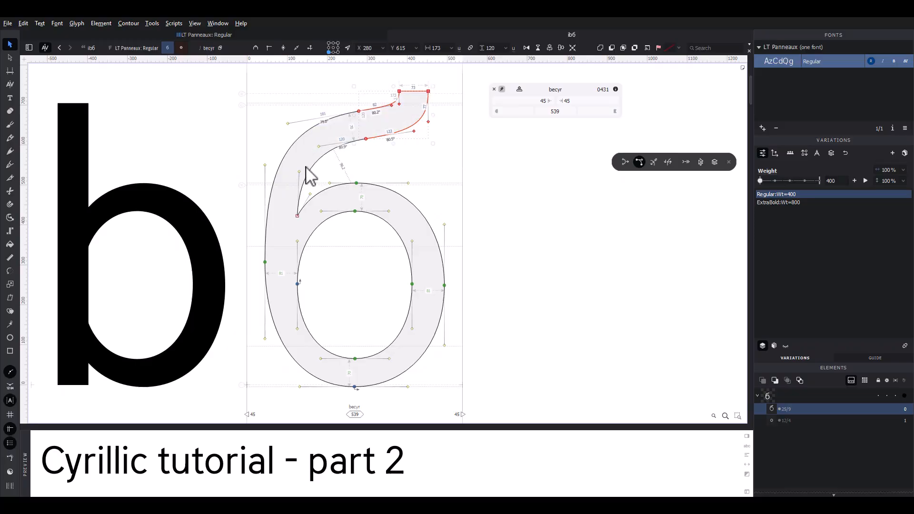
{"action": "left_click", "coordinate": [297, 216], "text": "shift"}
{"action": "left_click", "coordinate": [265, 262], "text": "shift"}
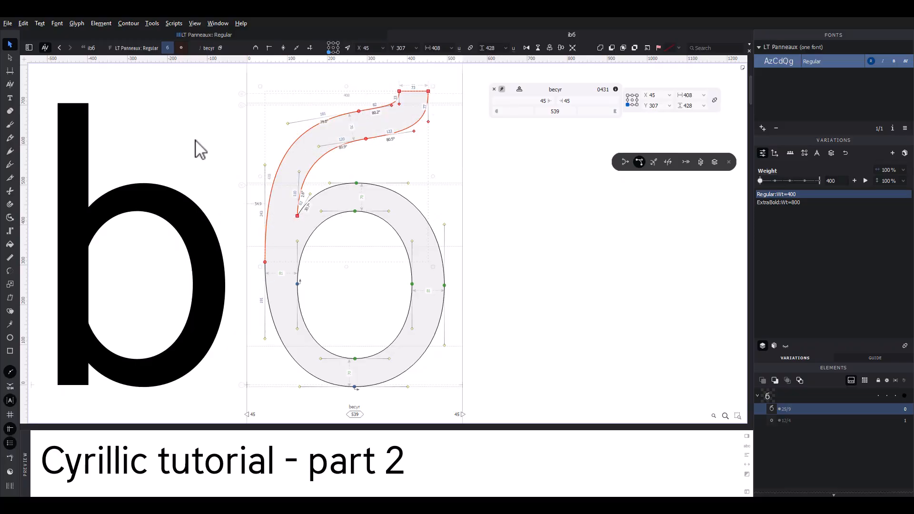
{"action": "left_click", "coordinate": [184, 50]}
{"action": "key", "text": "ctrl+v"}
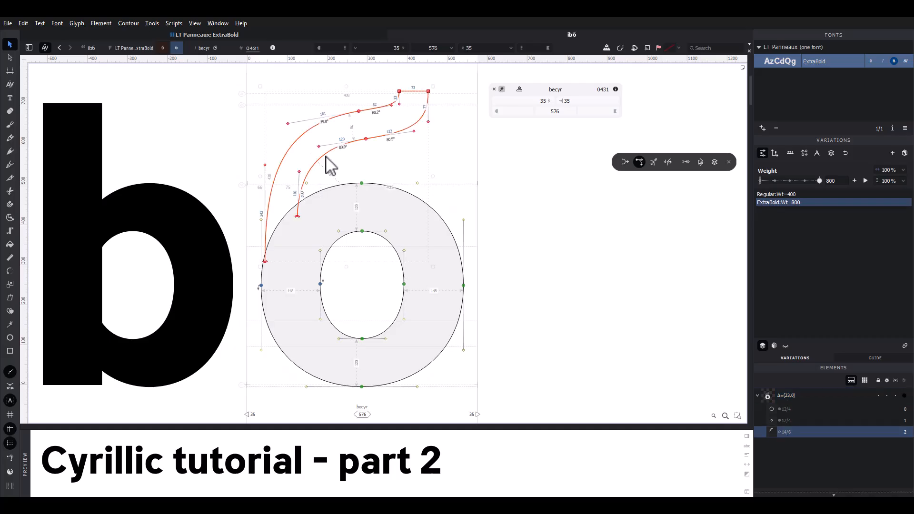
- Lower the pasted stroke's underside mid-curve node to Y 565 and move its outer terminal corner right to X 493
{"action": "left_click", "coordinate": [382, 157]}
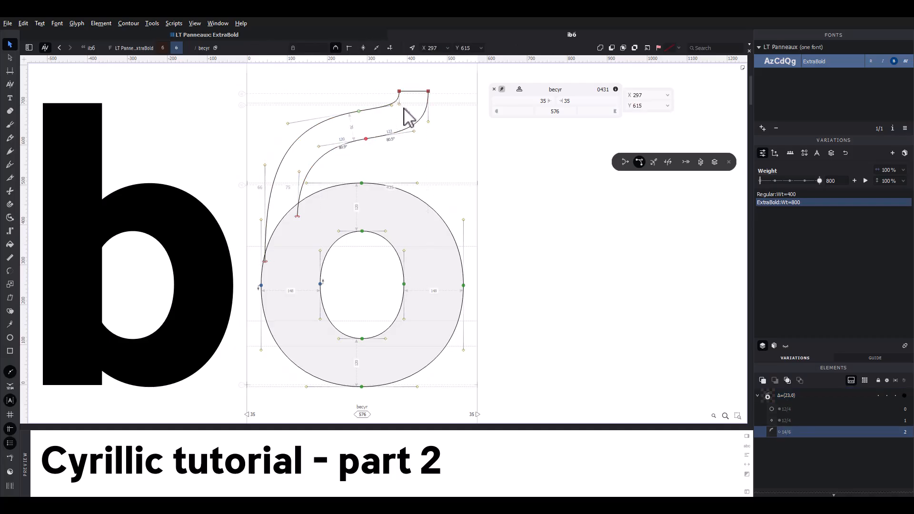
{"action": "key", "text": "shift+Down"}
{"action": "key", "text": "grave"}
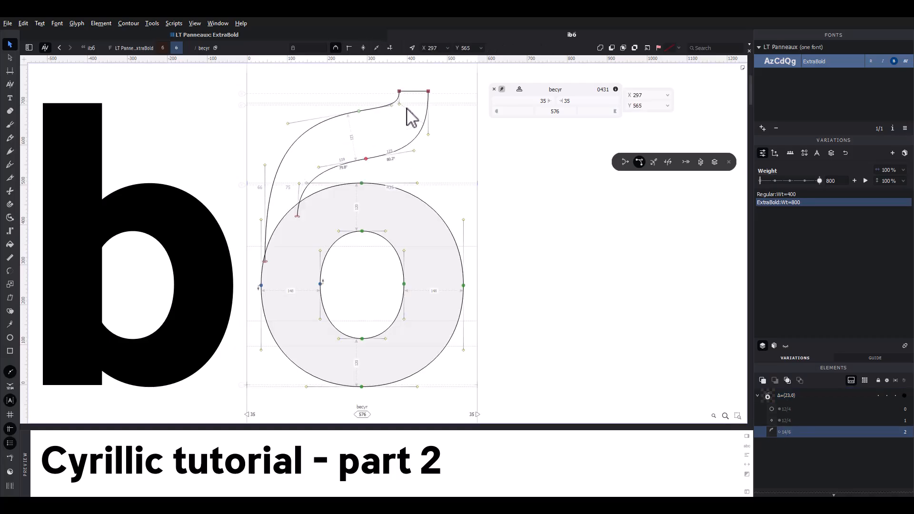
{"action": "left_click_drag", "start_coordinate": [405, 108], "coordinate": [446, 74]}
{"action": "key", "text": "shift+Right"}
{"action": "key", "text": "shift+Right"}
{"action": "key", "text": "shift+Right"}
{"action": "key", "text": "grave"}
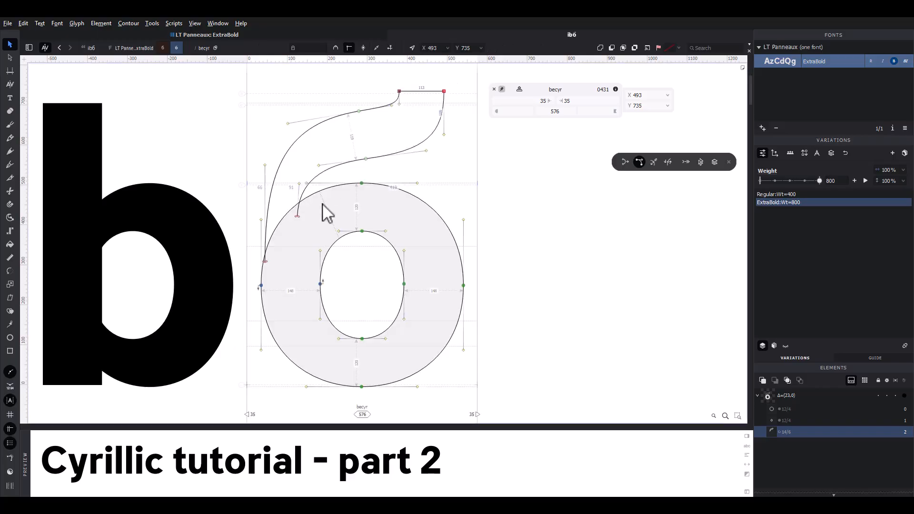
- Place the stroke's open ends at X 35, Y 249 and X 165, Y 427, and close its contour
{"action": "left_click_drag", "start_coordinate": [266, 262], "coordinate": [261, 285]}
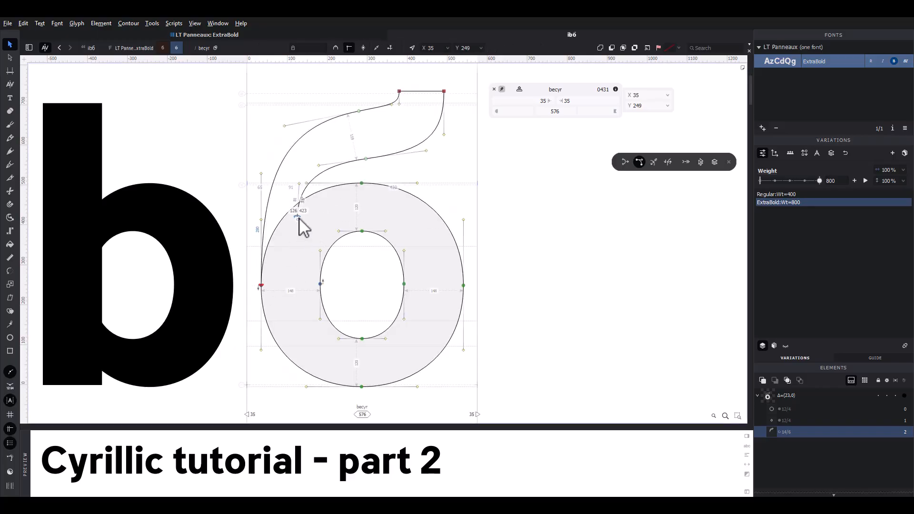
{"action": "left_click_drag", "start_coordinate": [298, 217], "coordinate": [314, 217]}
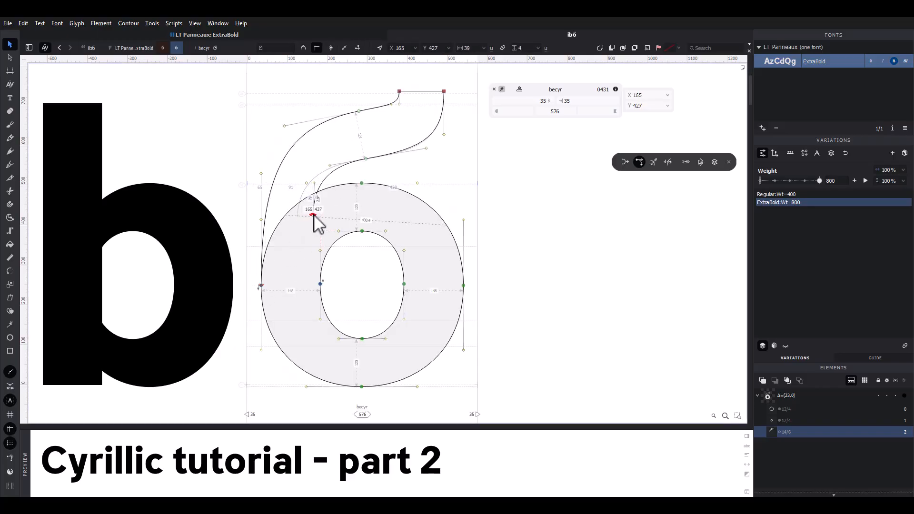
{"action": "double_click", "coordinate": [386, 154]}
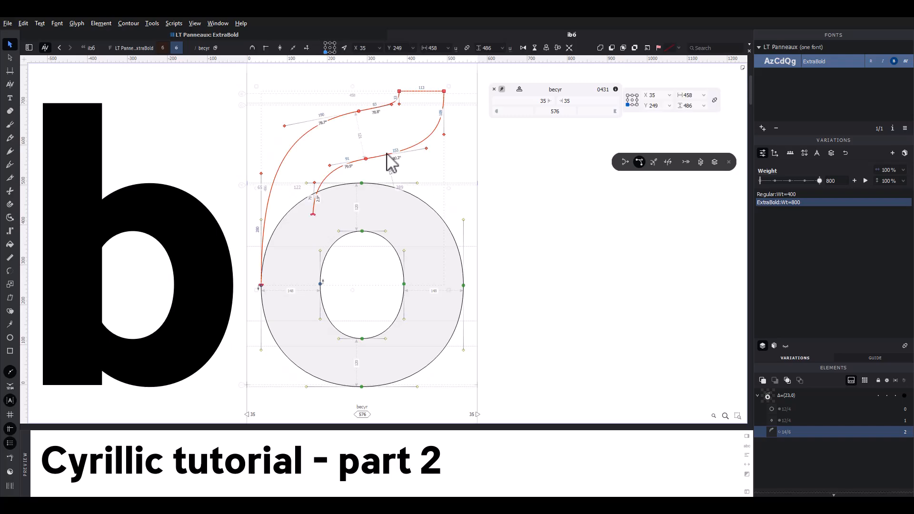
{"action": "right_click", "coordinate": [386, 153]}
{"action": "mouse_move", "coordinate": [436, 253]}
{"action": "left_click", "coordinate": [520, 284]}
{"action": "key", "text": "grave"}
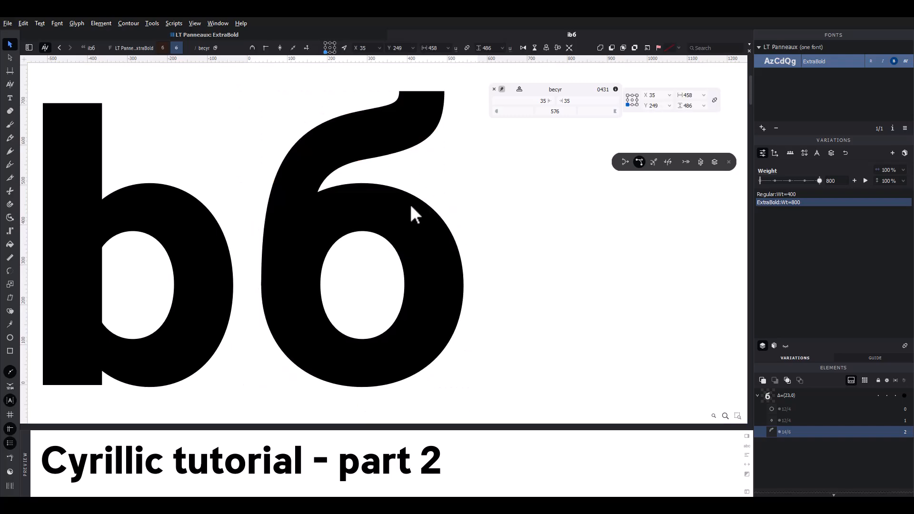
- Merge the upper stroke with the bowl's outline and raise the outer contour's leftmost node to X 35, Y 302
{"action": "left_click", "coordinate": [401, 206]}
{"action": "key", "text": "ctrl+a"}
{"action": "left_click", "coordinate": [600, 48]}
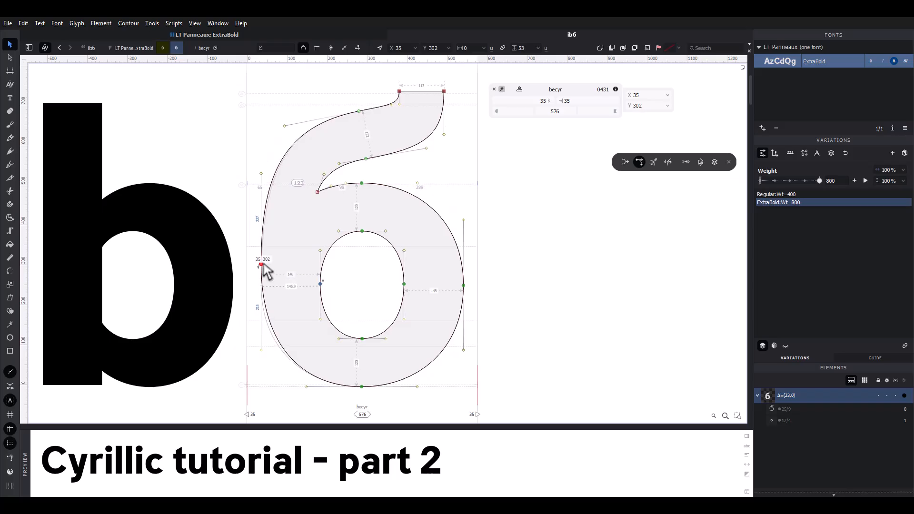
- Deepen the notch where the stroke meets the bowl and shift the bowl's top outer node to X 313, Y 505
{"action": "scroll", "coordinate": [331, 218], "scroll_direction": "up", "scroll_amount": 4}
{"action": "left_click_drag", "start_coordinate": [302, 165], "coordinate": [296, 195]}
{"action": "key", "text": "space"}
{"action": "left_click_drag", "start_coordinate": [348, 199], "coordinate": [345, 228]}
{"action": "left_click", "coordinate": [408, 184]}
{"action": "left_click_drag", "start_coordinate": [403, 173], "coordinate": [428, 174]}
{"action": "key", "text": "space"}
{"action": "left_click_drag", "start_coordinate": [396, 153], "coordinate": [397, 215]}
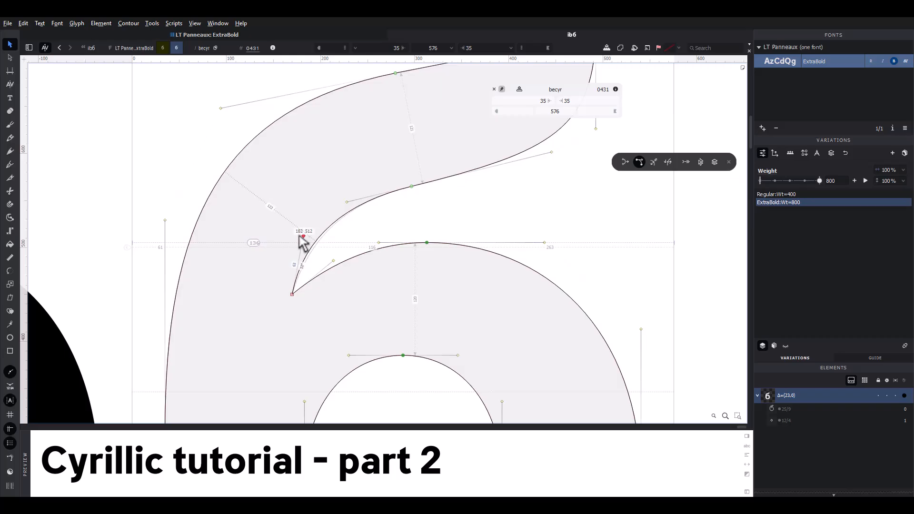
- Adjust the inner handle of the stroke's underside mid-curve node to X 208, Y 548 and preview the filled glyph
{"action": "scroll", "coordinate": [295, 231], "scroll_direction": "down", "scroll_amount": 3}
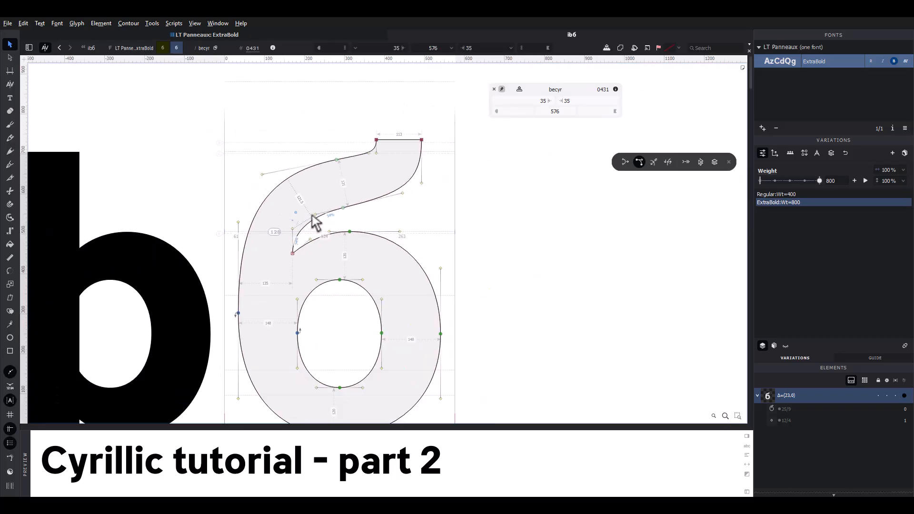
{"action": "key", "text": "space"}
{"action": "scroll", "coordinate": [327, 228], "scroll_direction": "down", "scroll_amount": 2}
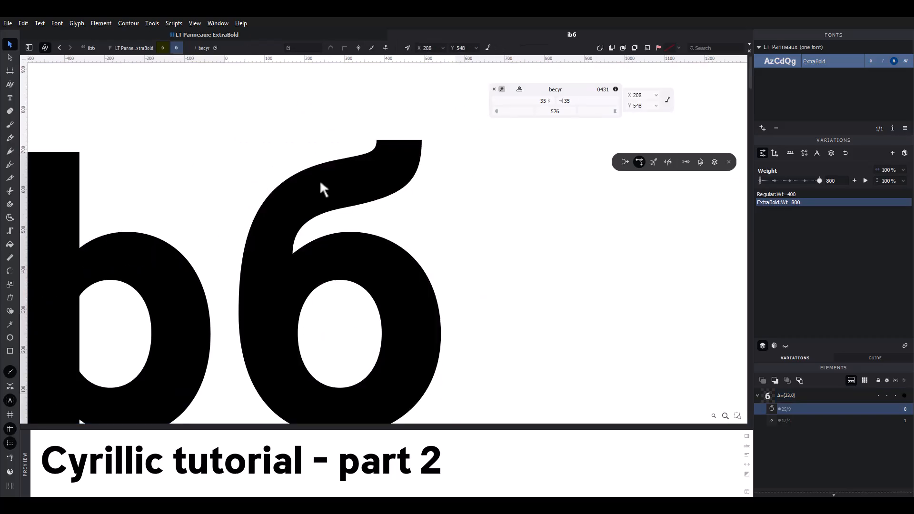
{"action": "key", "text": "space"}
{"action": "scroll", "coordinate": [319, 181], "scroll_direction": "down", "scroll_amount": 2}
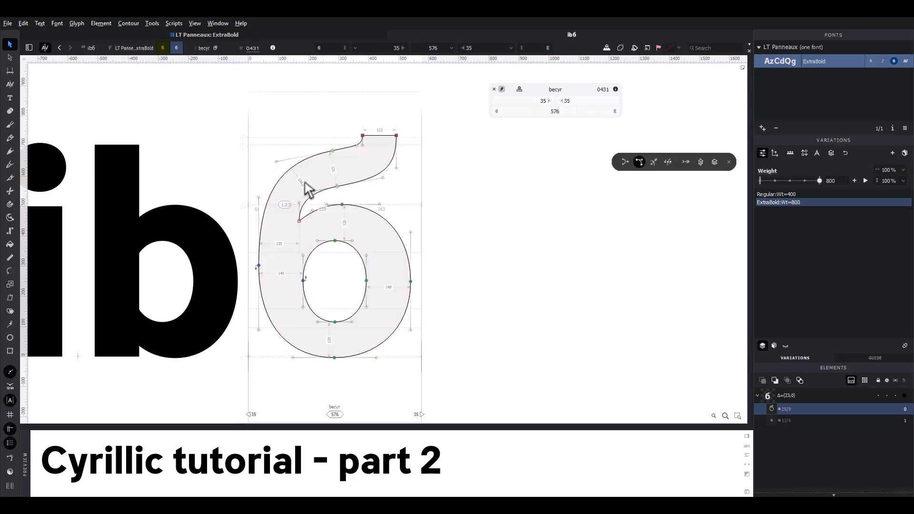
- Lower the stroke's underside mid-curve node slightly and move the notch corner's upper handle to X 178, Y 509
{"action": "left_click_drag", "start_coordinate": [306, 188], "coordinate": [351, 200]}
{"action": "key", "text": "space"}
{"action": "key", "text": "Down"}
{"action": "key", "text": "Down"}
{"action": "key", "text": "Down"}
{"action": "key", "text": "Down"}
{"action": "key", "text": "Down"}
{"action": "key", "text": "Down"}
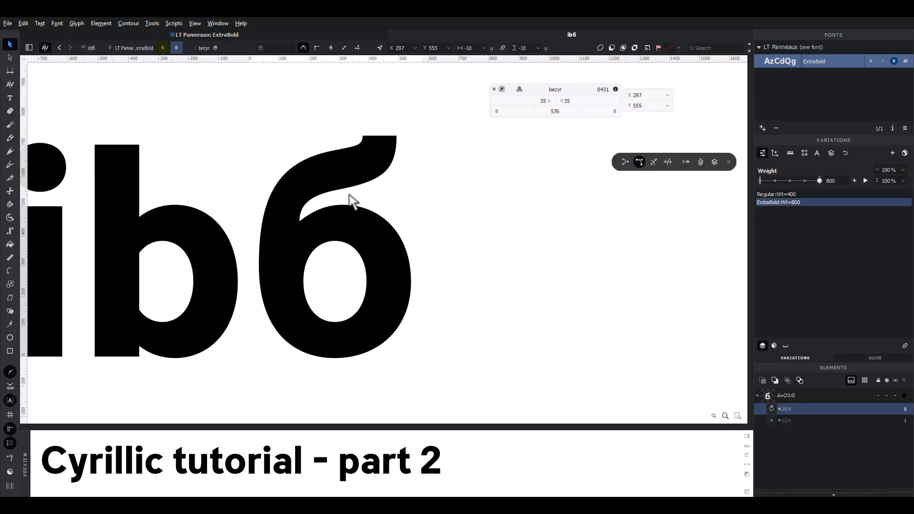
{"action": "left_click_drag", "start_coordinate": [299, 203], "coordinate": [302, 204]}
{"action": "key", "text": "space"}
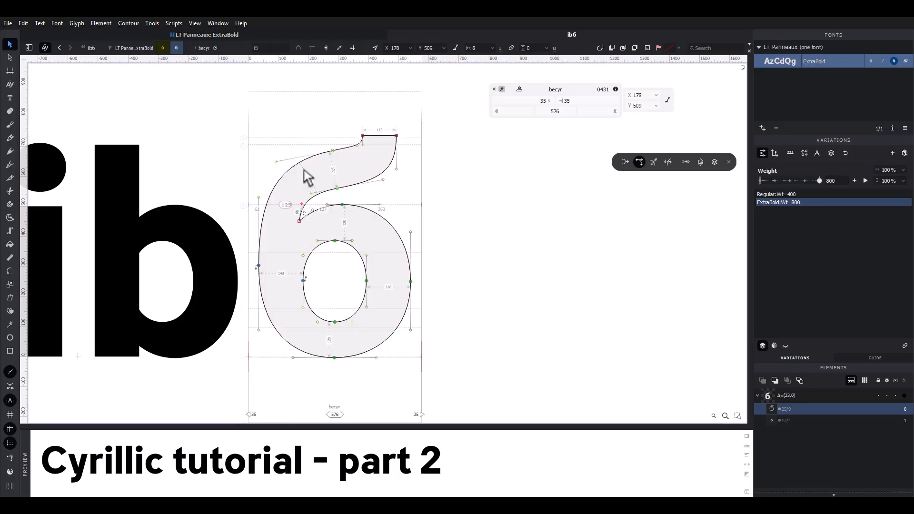
- Even out the curve through the top outer node of ExtraBold's bowl and preview the filled glyph
{"action": "right_click", "coordinate": [343, 205]}
{"action": "left_click", "coordinate": [366, 254]}
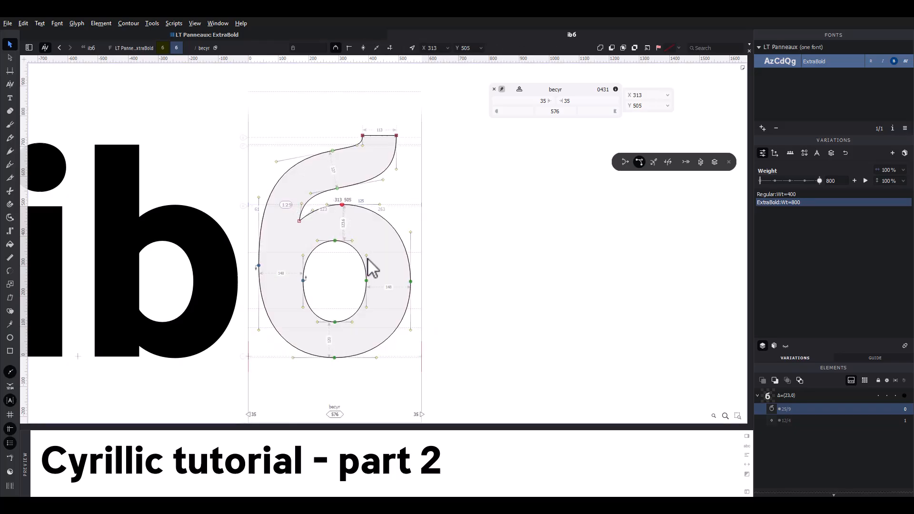
{"action": "left_click", "coordinate": [340, 209]}
{"action": "key", "text": "space"}
{"action": "left_click_drag", "start_coordinate": [367, 214], "coordinate": [390, 211]}
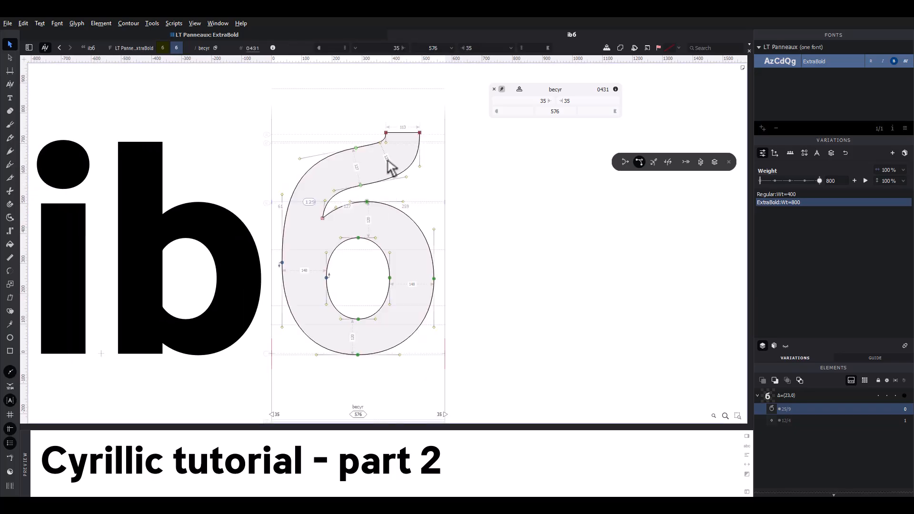
- Compare with Regular and set ExtraBold's outer contour start point at the bottom node, X 287, Y -5
{"action": "scroll", "coordinate": [390, 164], "scroll_direction": "up", "scroll_amount": 3}
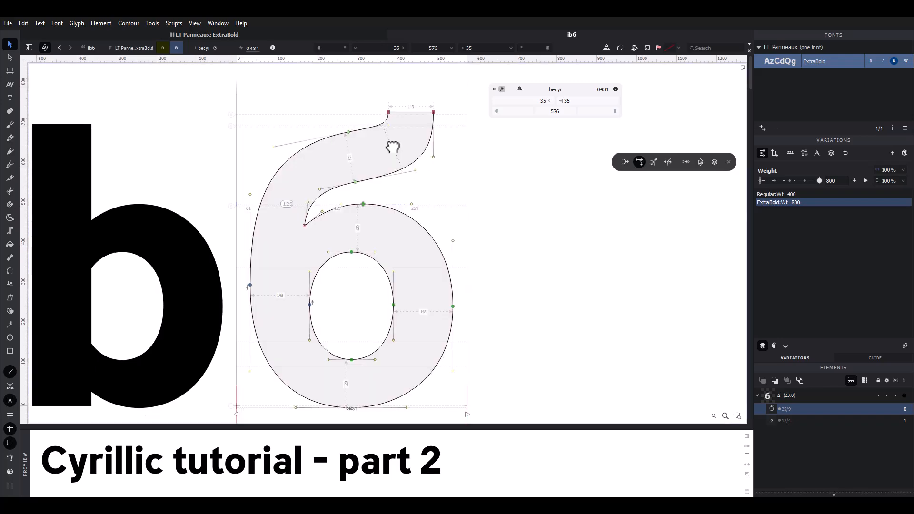
{"action": "left_click", "coordinate": [767, 194]}
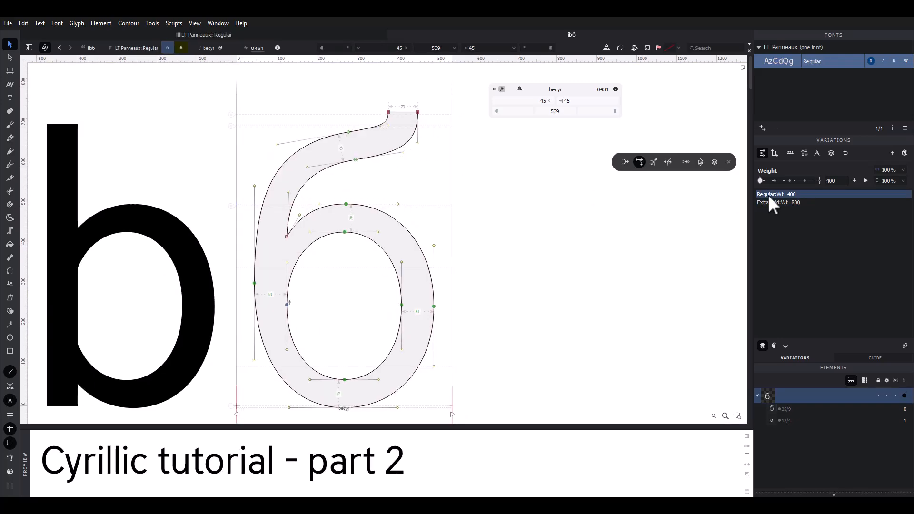
{"action": "scroll", "coordinate": [472, 258], "scroll_direction": "down", "scroll_amount": 2}
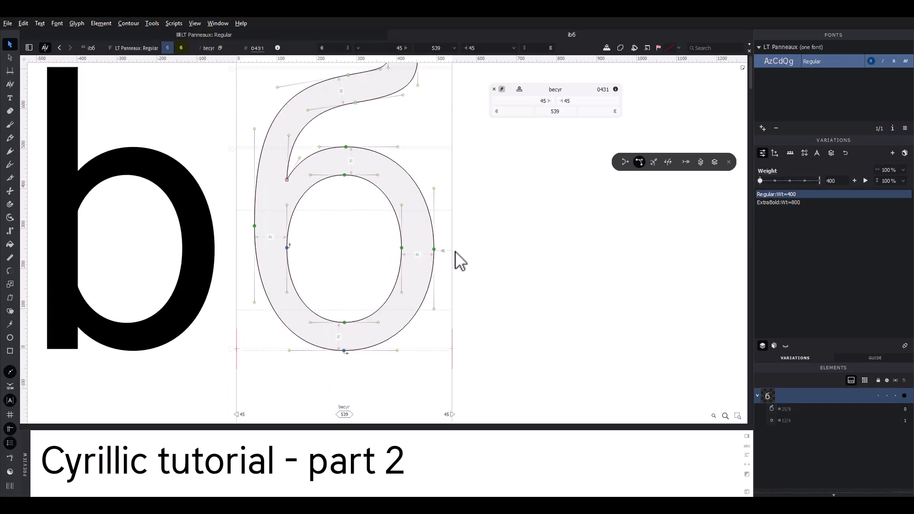
{"action": "left_click", "coordinate": [781, 203]}
{"action": "right_click", "coordinate": [352, 350]}
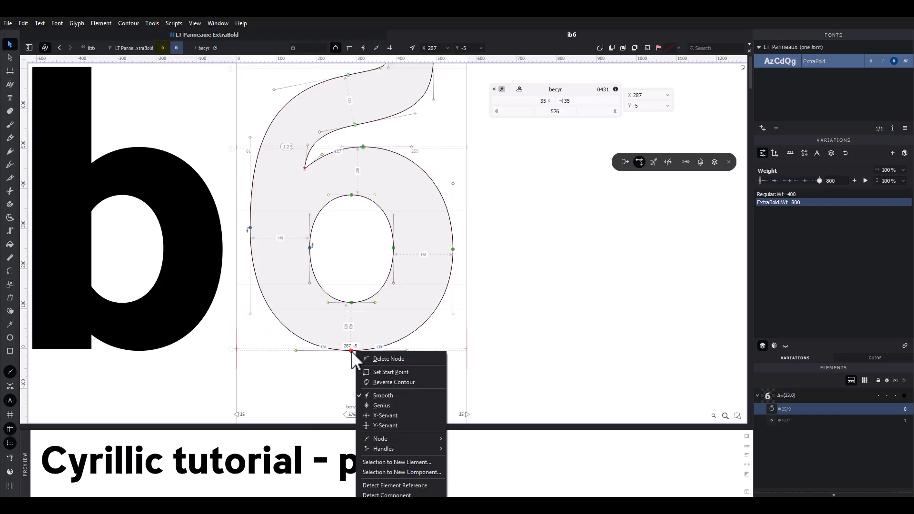
{"action": "left_click", "coordinate": [387, 371]}
{"action": "left_click", "coordinate": [384, 382]}
{"action": "scroll", "coordinate": [384, 381], "scroll_direction": "down", "scroll_amount": 2}
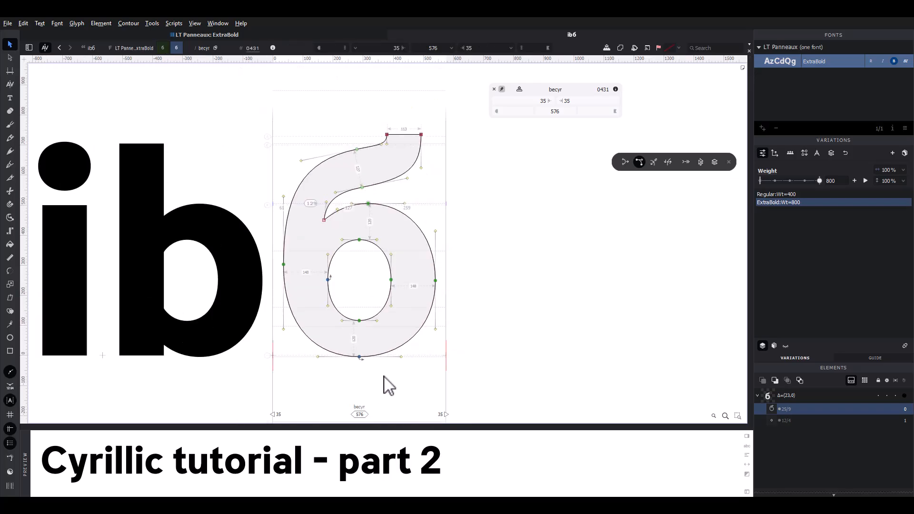
- Check becyr on the Weight axis and as a filled preview, and return to the Basic Cyrillic glyph overview, selecting Vecyr
{"action": "mouse_move", "coordinate": [820, 181]}
{"action": "left_mouse_down"}
{"action": "mouse_move", "coordinate": [761, 180]}
{"action": "mouse_move", "coordinate": [822, 178]}
{"action": "left_mouse_up"}
{"action": "scroll", "coordinate": [579, 221], "scroll_direction": "down", "scroll_amount": 2}
{"action": "key", "text": "space"}
{"action": "left_click_drag", "start_coordinate": [579, 221], "coordinate": [559, 223]}
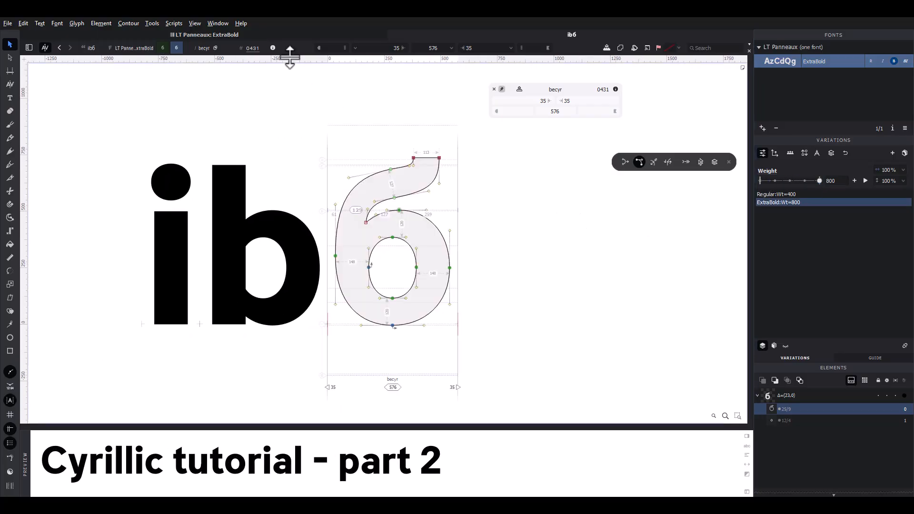
{"action": "left_click", "coordinate": [285, 38]}
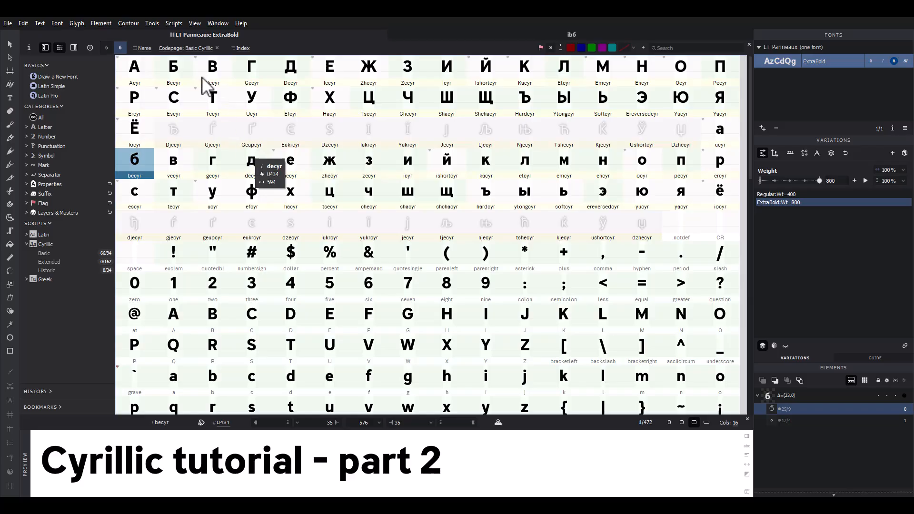
{"action": "left_click", "coordinate": [196, 80]}
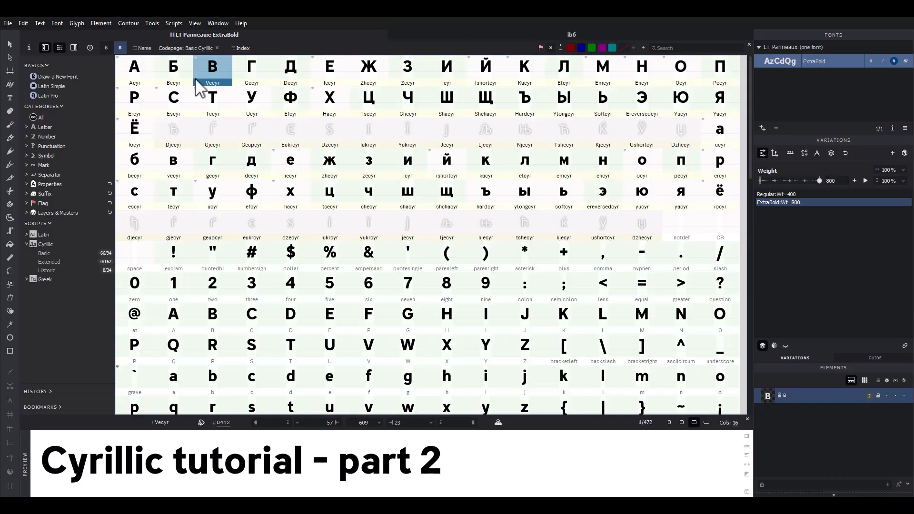